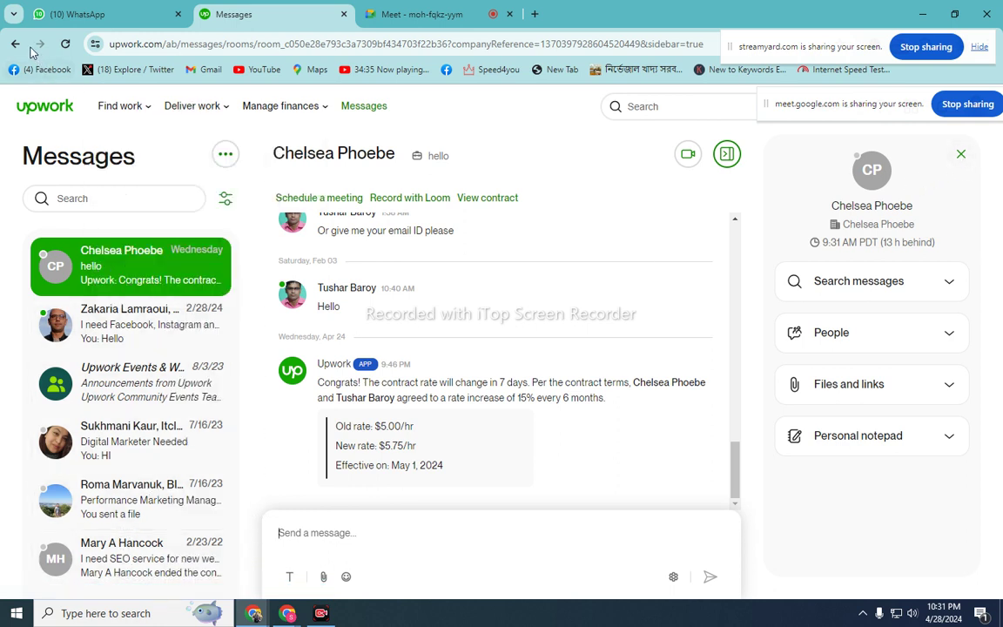
- Open the Find Work job feed from the top menu and scroll down
{"action": "mouse_move", "coordinate": [118, 106]}
{"action": "left_click", "coordinate": [122, 146]}
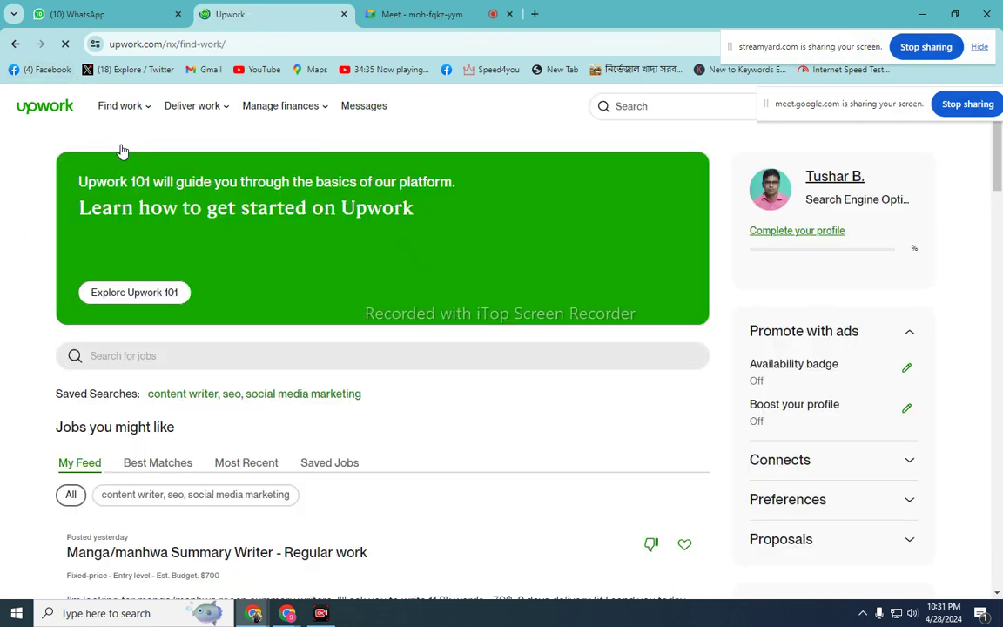
{"action": "scroll", "coordinate": [749, 364], "scroll_direction": "down", "scroll_amount": 1}
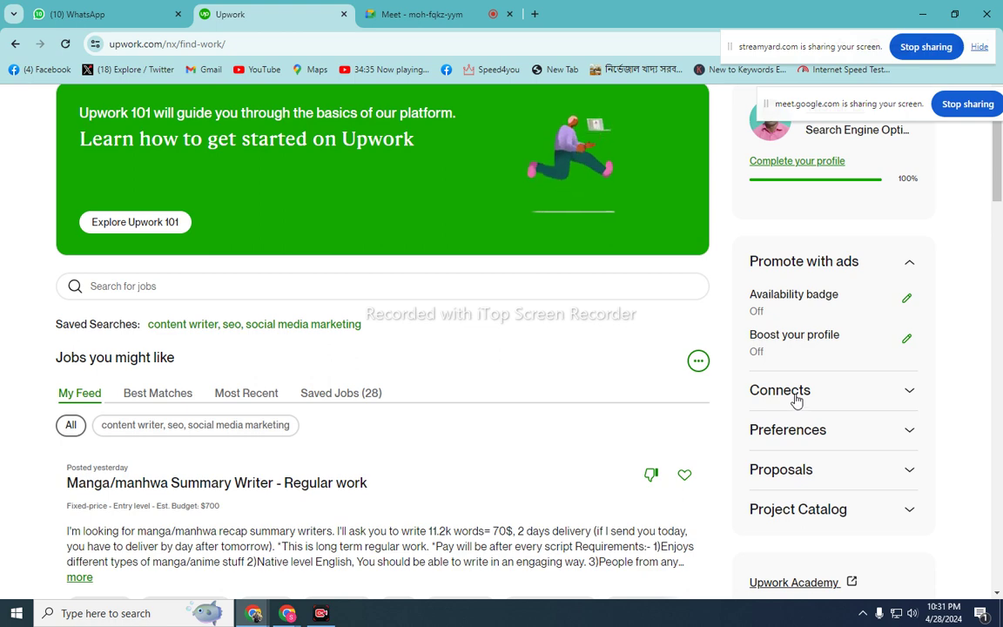
- Expand the Connects section in the sidebar and highlight the 'Available: 73' balance
{"action": "left_click", "coordinate": [795, 400]}
{"action": "scroll", "coordinate": [795, 400], "scroll_direction": "down", "scroll_amount": 2}
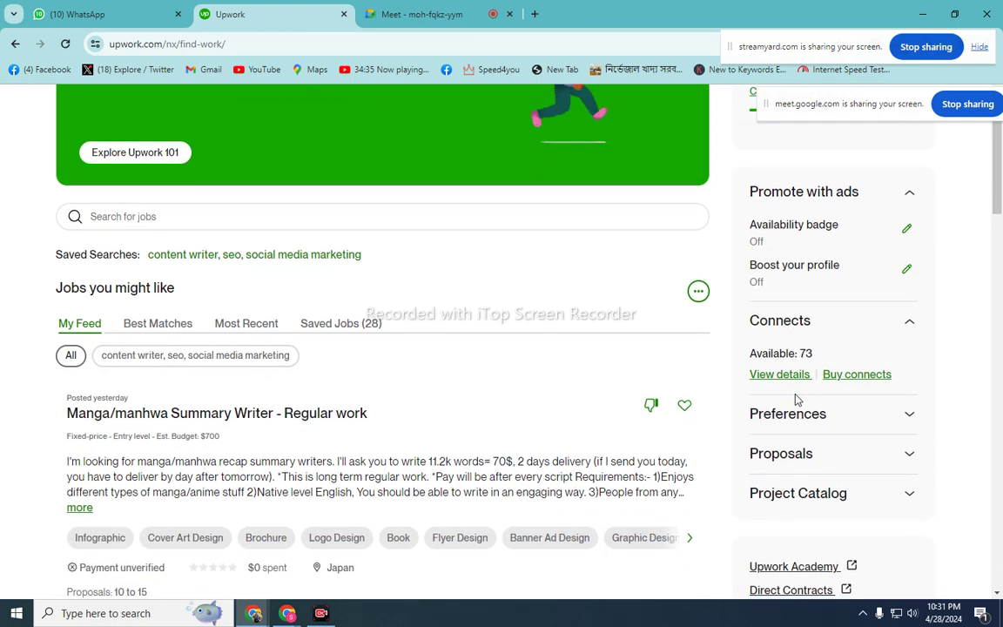
{"action": "scroll", "coordinate": [788, 313], "scroll_direction": "down", "scroll_amount": 2}
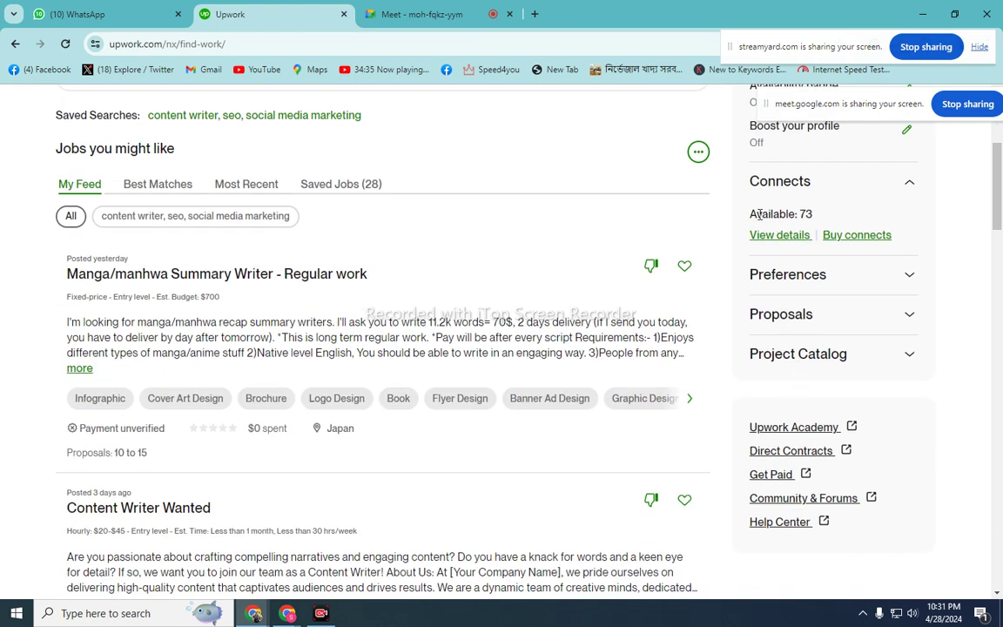
{"action": "left_click_drag", "start_coordinate": [750, 215], "coordinate": [847, 221]}
{"action": "scroll", "coordinate": [878, 198], "scroll_direction": "up", "scroll_amount": 1}
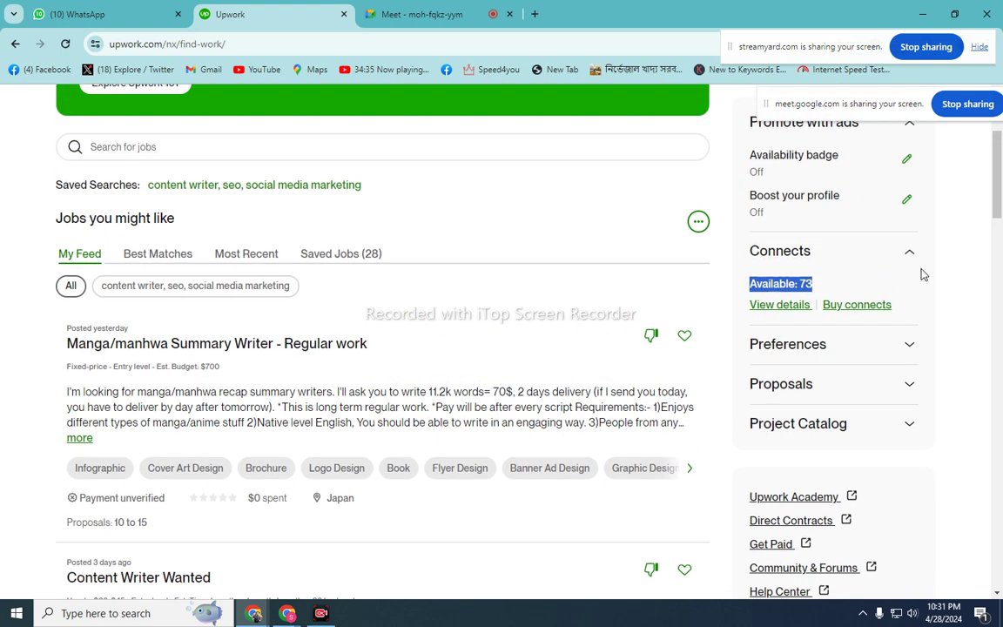
{"action": "left_click", "coordinate": [907, 257]}
{"action": "scroll", "coordinate": [899, 291], "scroll_direction": "up", "scroll_amount": 2}
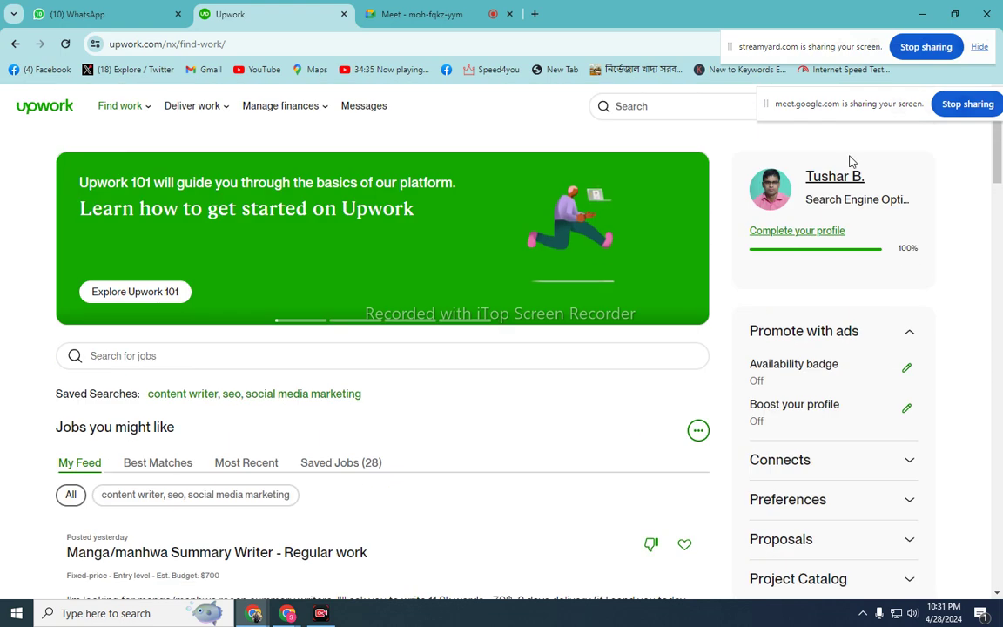
{"action": "scroll", "coordinate": [869, 196], "scroll_direction": "down", "scroll_amount": 2}
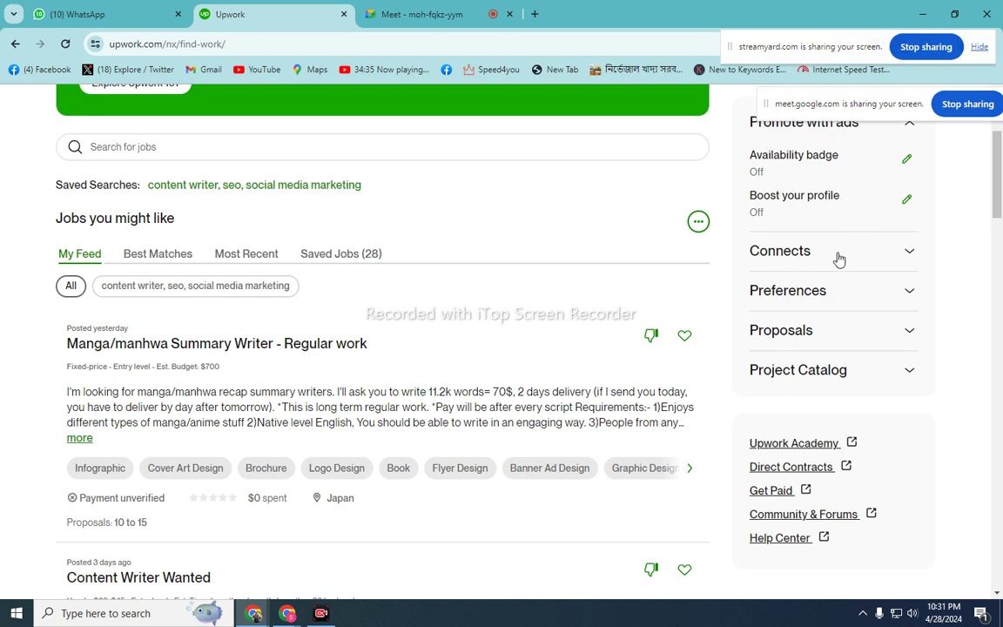
{"action": "left_click", "coordinate": [910, 254]}
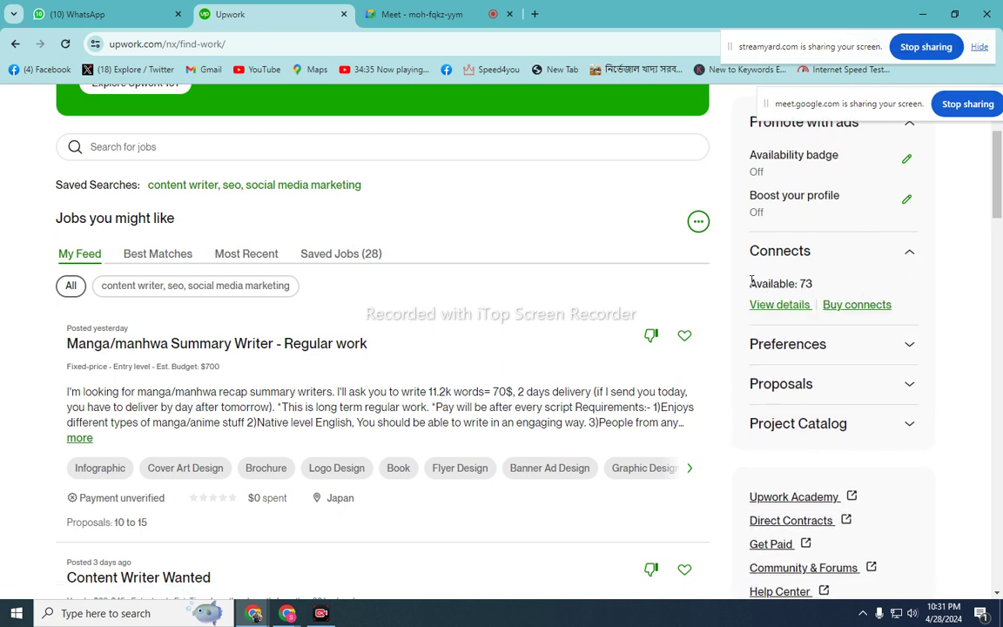
{"action": "left_click_drag", "start_coordinate": [750, 282], "coordinate": [825, 286]}
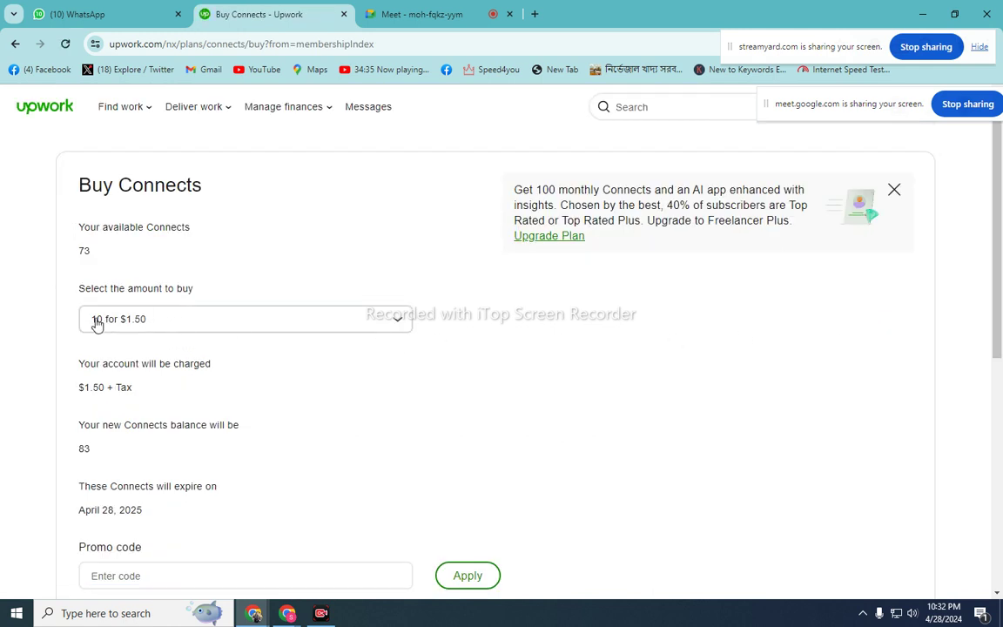
{"action": "left_click_drag", "start_coordinate": [91, 322], "coordinate": [153, 325]}
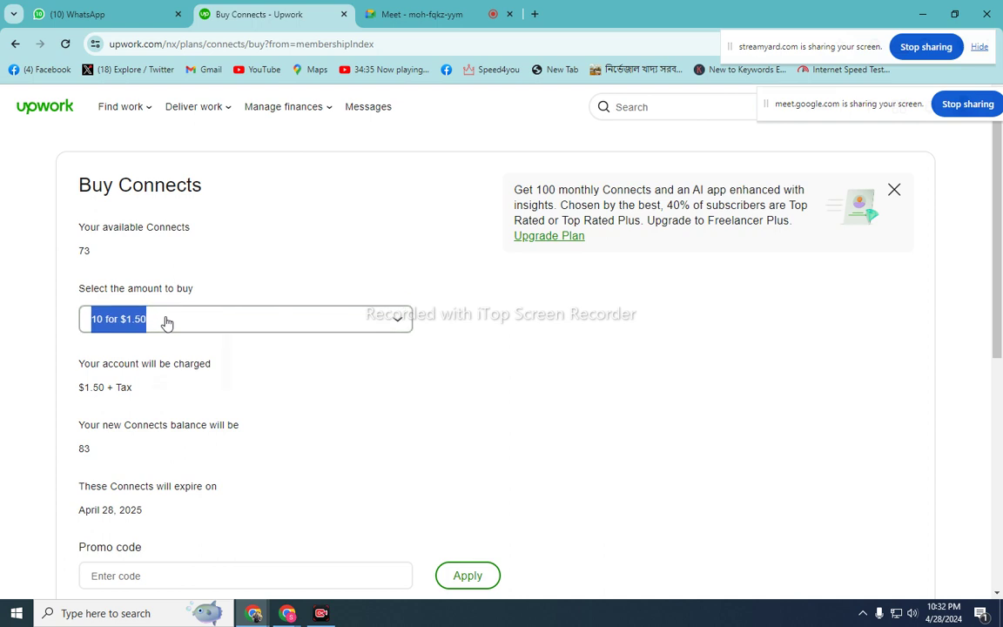
{"action": "left_click", "coordinate": [166, 322]}
{"action": "left_click", "coordinate": [365, 244]}
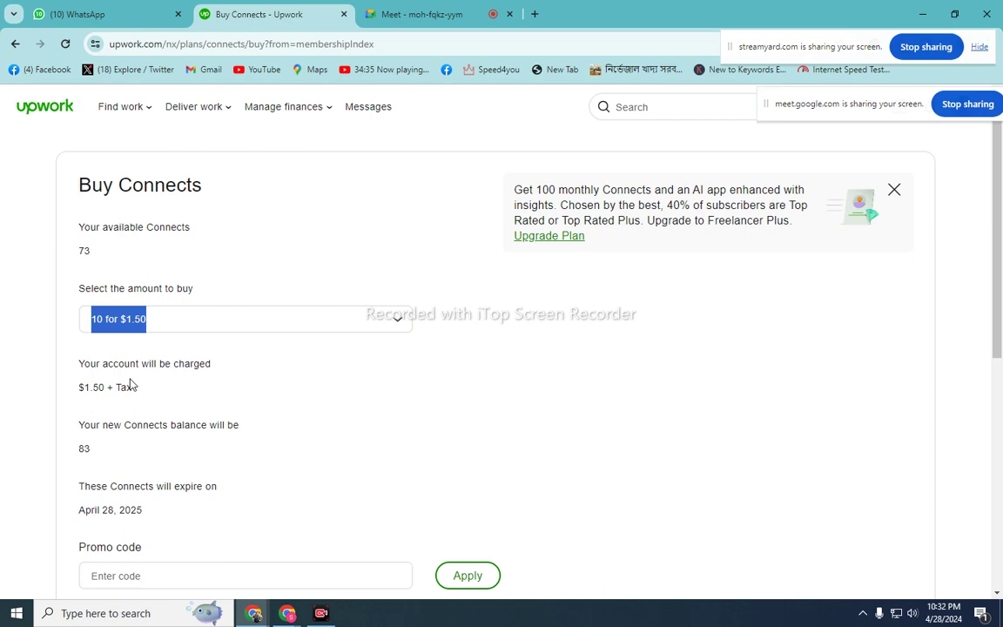
{"action": "scroll", "coordinate": [197, 540], "scroll_direction": "down", "scroll_amount": 3}
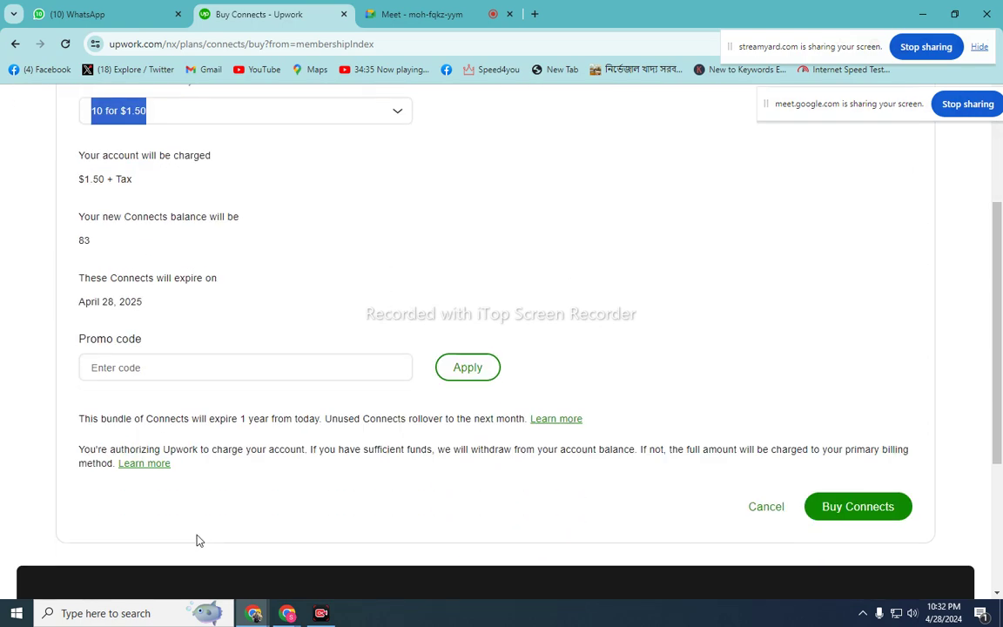
{"action": "scroll", "coordinate": [197, 540], "scroll_direction": "up", "scroll_amount": 1}
{"action": "scroll", "coordinate": [197, 540], "scroll_direction": "up", "scroll_amount": 2}
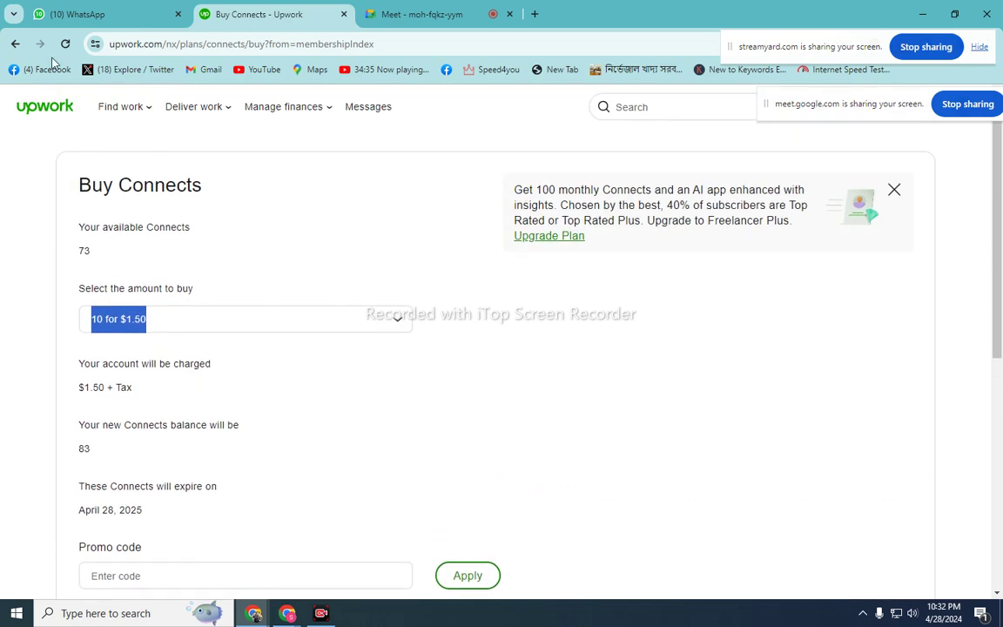
{"action": "left_click", "coordinate": [16, 45]}
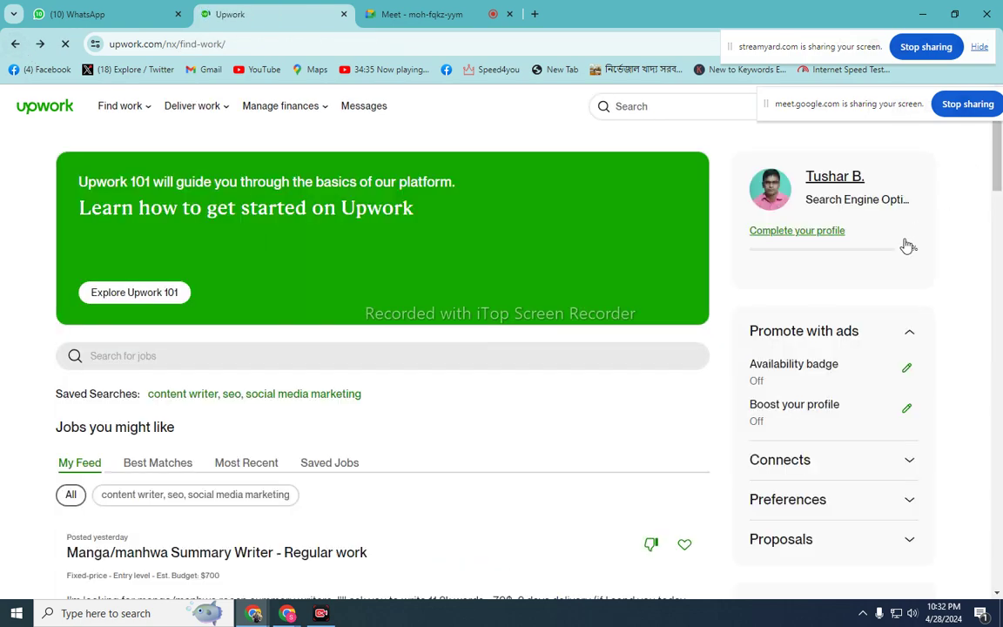
- Switch the job feed to the Most Recent tab
{"action": "scroll", "coordinate": [797, 329], "scroll_direction": "down", "scroll_amount": 2}
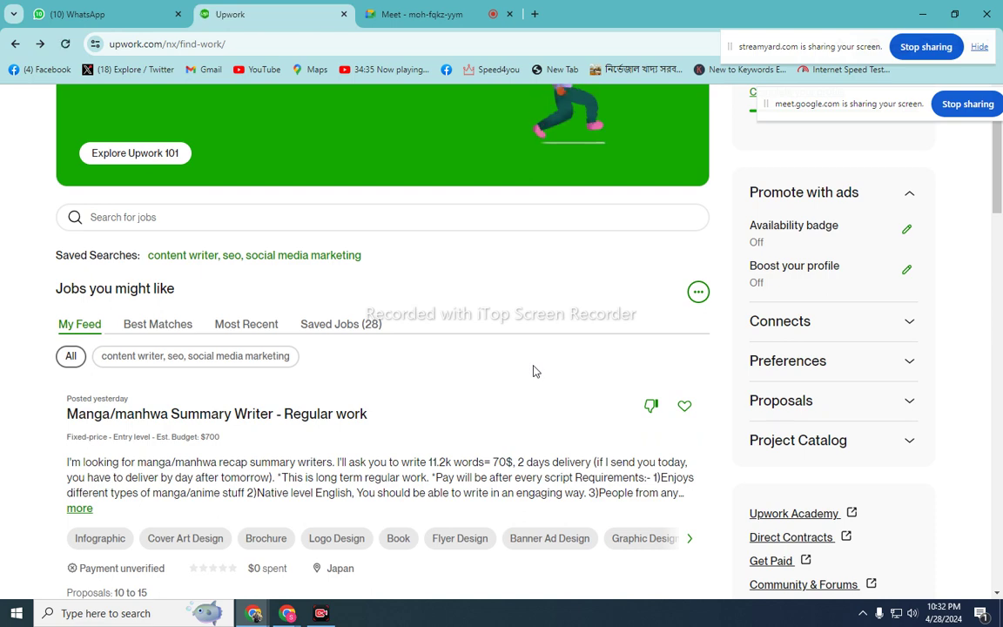
{"action": "scroll", "coordinate": [534, 370], "scroll_direction": "up", "scroll_amount": 2}
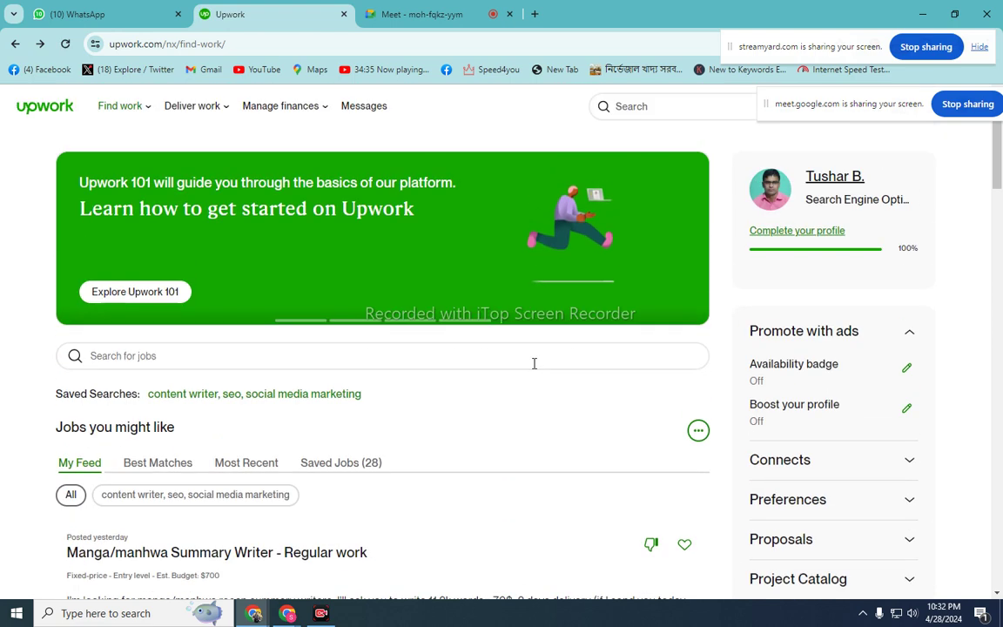
{"action": "scroll", "coordinate": [543, 351], "scroll_direction": "down", "scroll_amount": 1}
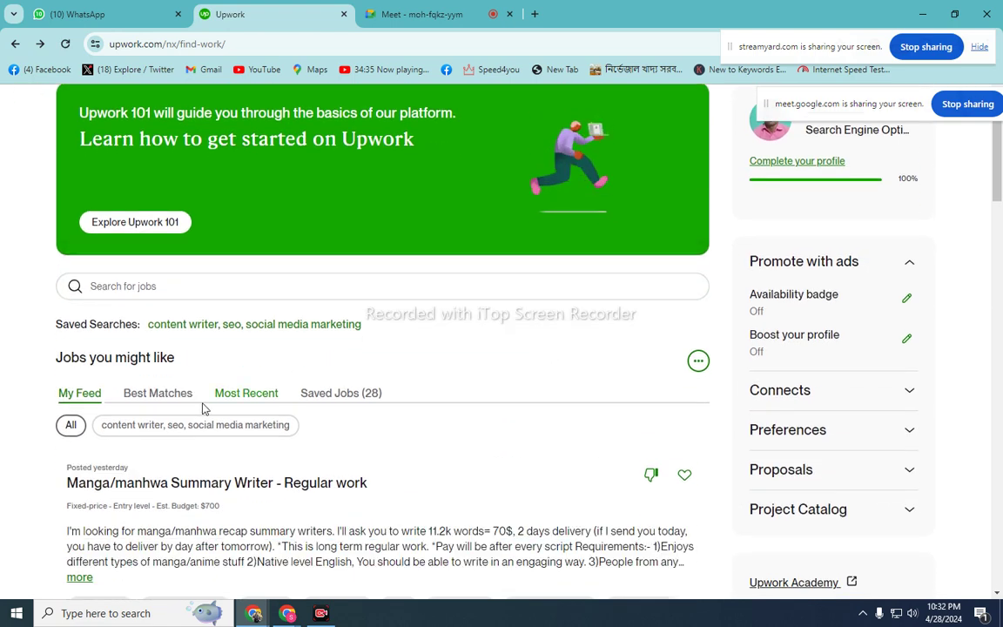
{"action": "left_click", "coordinate": [246, 396]}
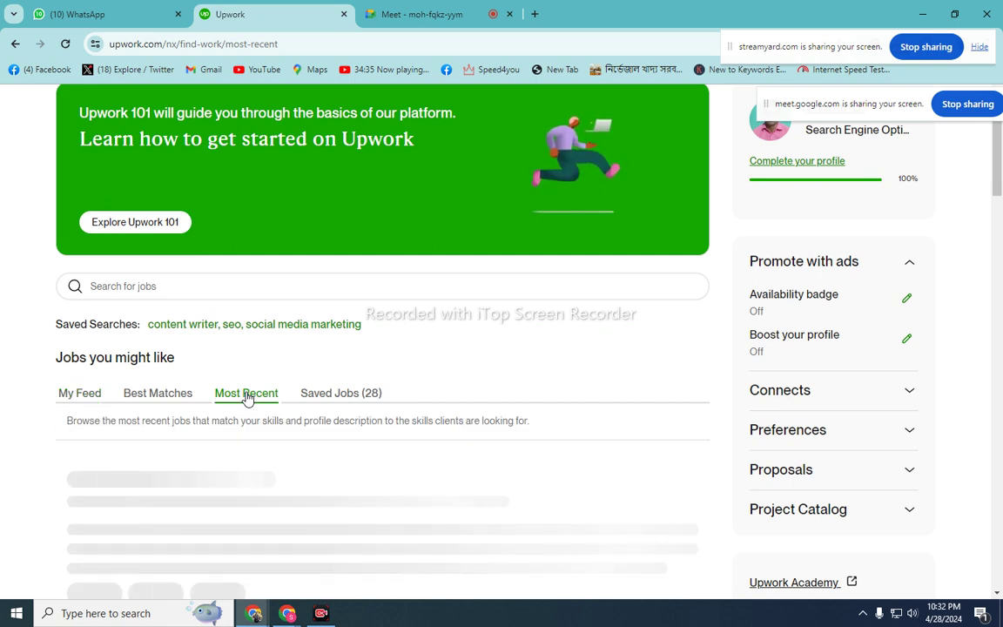
- Open the Social Media Marketing job's details panel, then bring WhatsApp forward
{"action": "scroll", "coordinate": [247, 397], "scroll_direction": "down", "scroll_amount": 4}
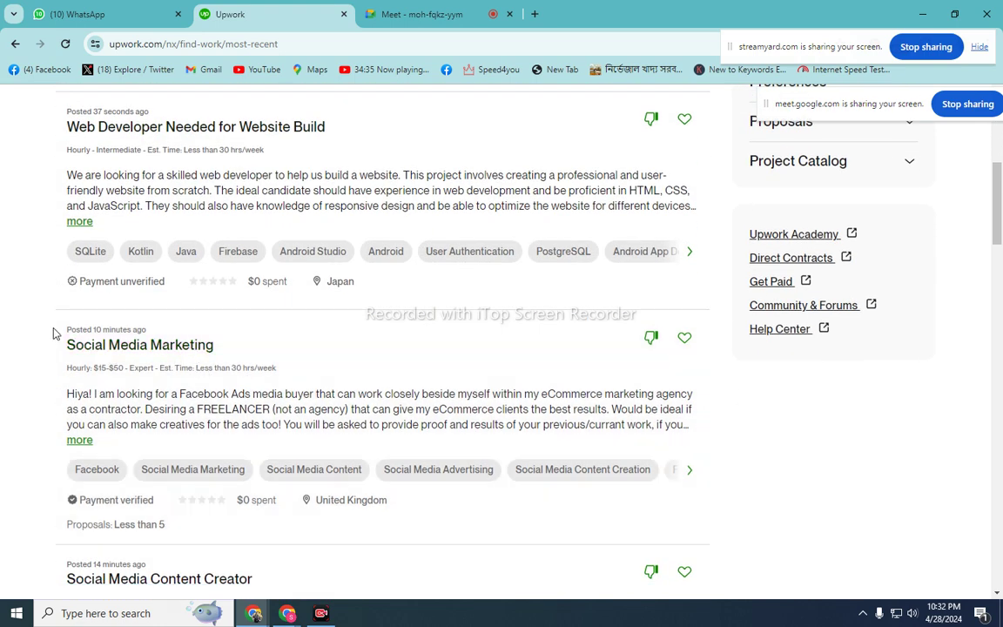
{"action": "left_click_drag", "start_coordinate": [56, 331], "coordinate": [170, 335]}
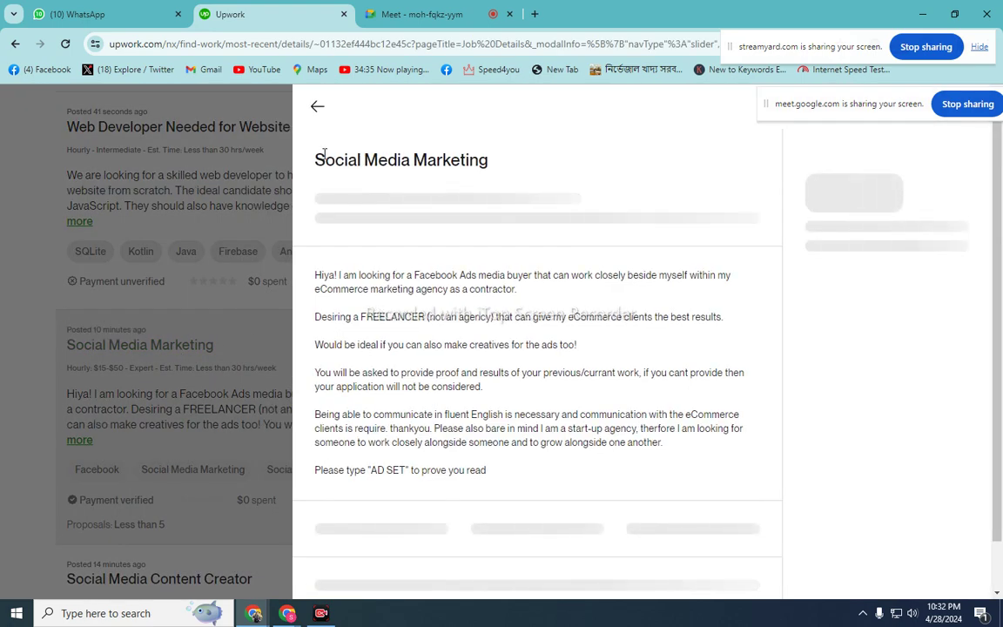
{"action": "left_click", "coordinate": [317, 106]}
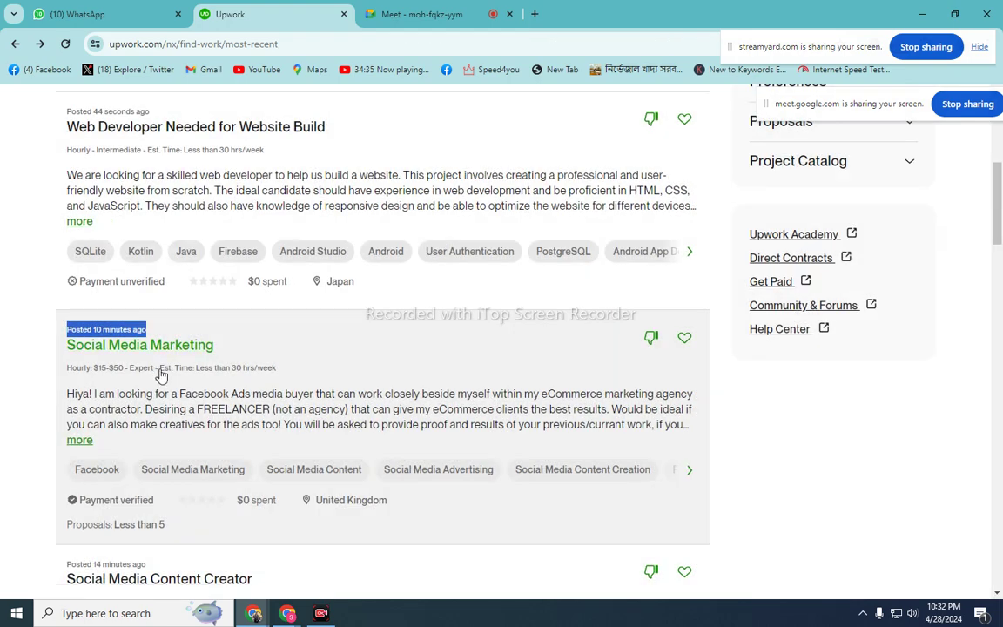
{"action": "left_click", "coordinate": [163, 349]}
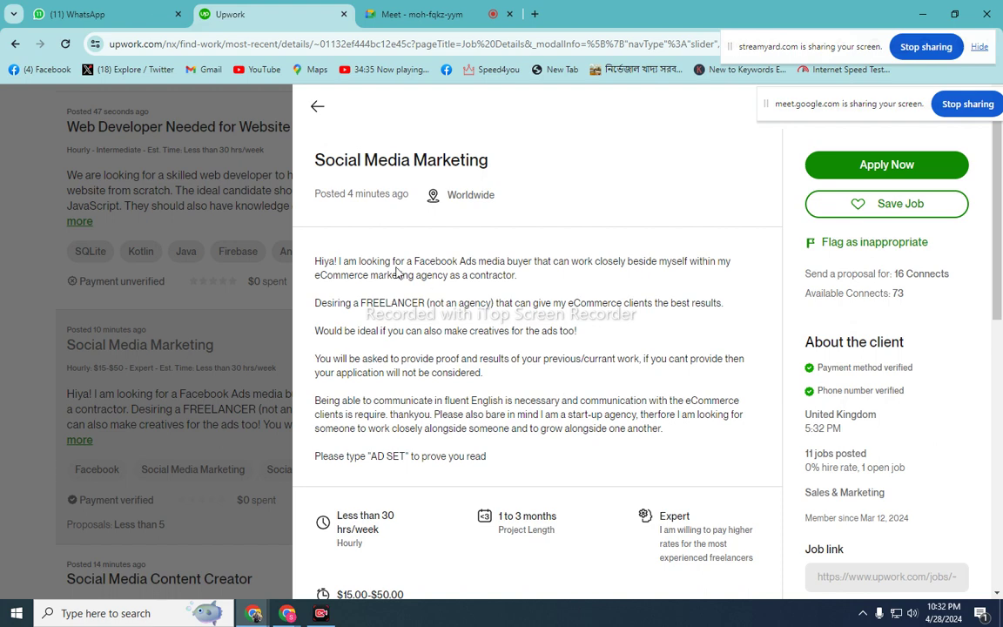
{"action": "left_click", "coordinate": [87, 14]}
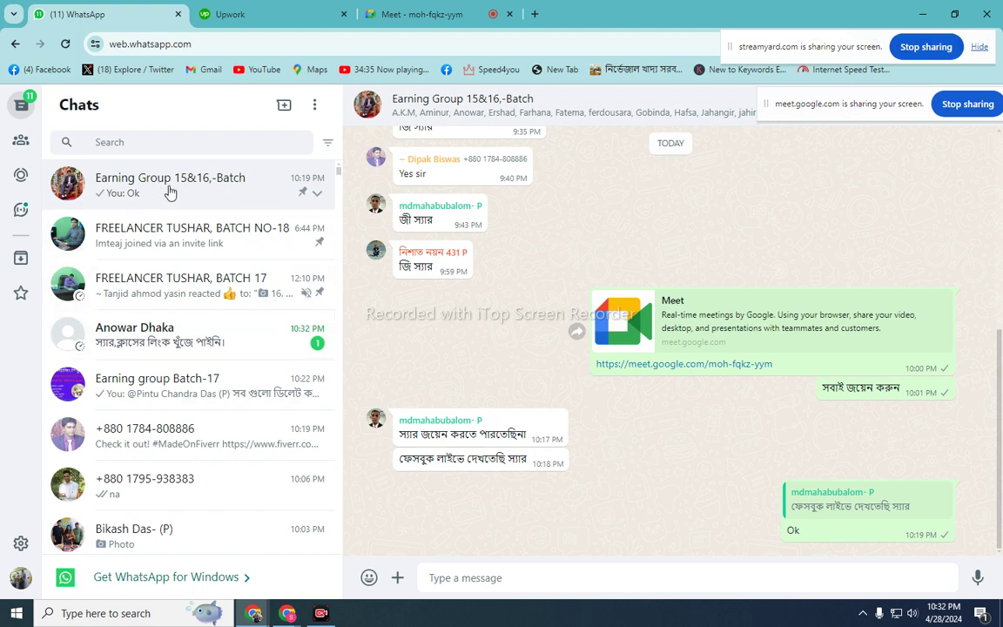
- Copy the Google Meet link from the group chat and send it to the contact's chat
{"action": "right_click", "coordinate": [632, 364]}
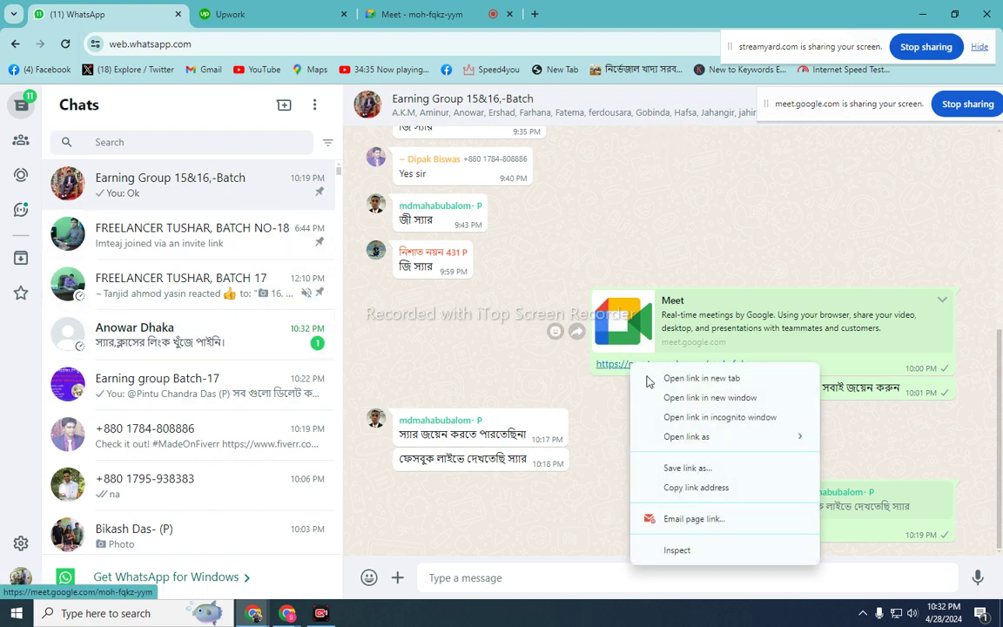
{"action": "left_click", "coordinate": [697, 487]}
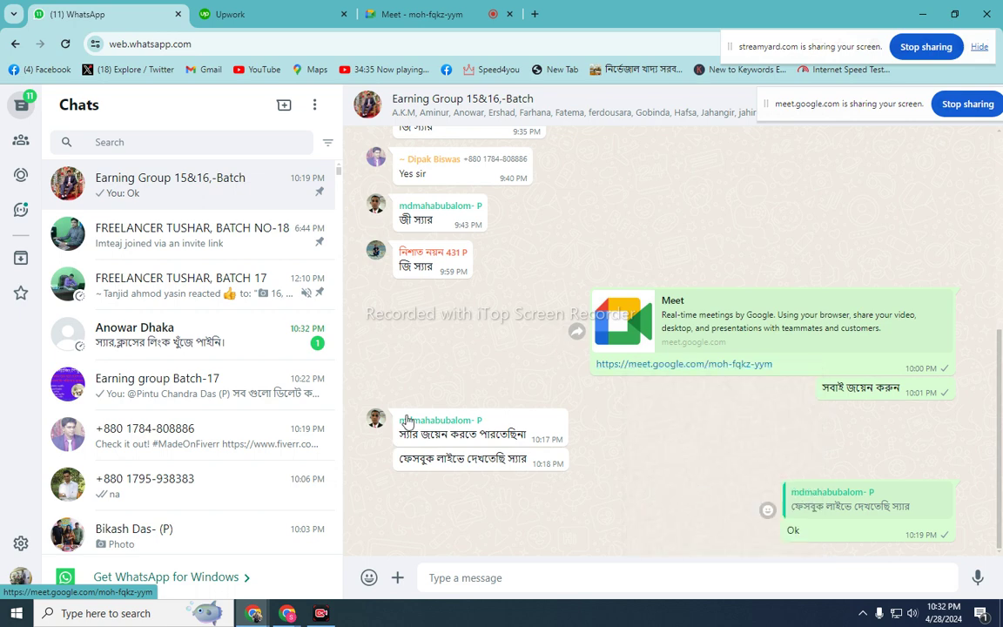
{"action": "left_click", "coordinate": [232, 344]}
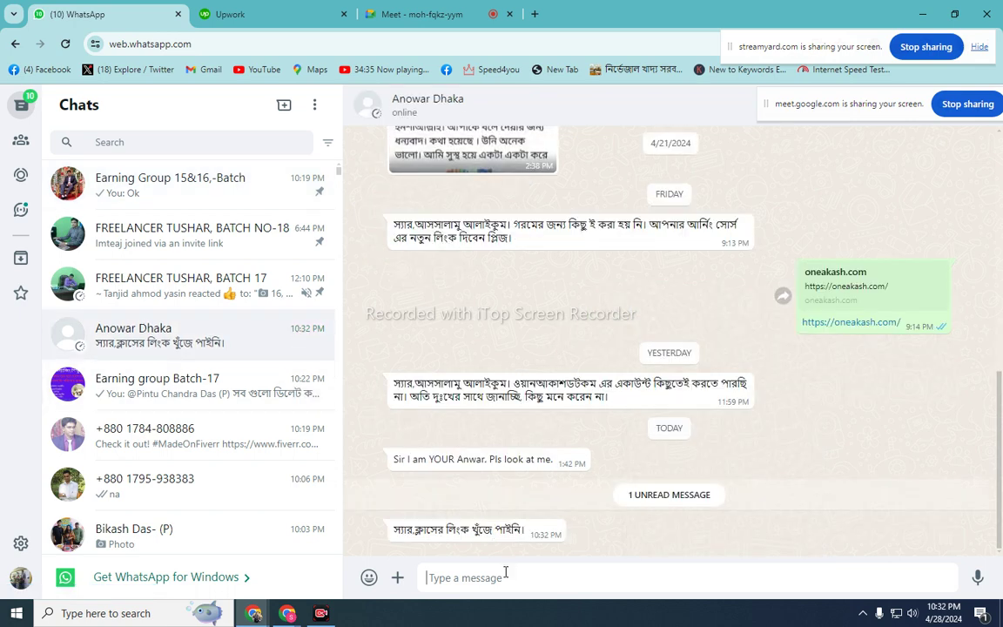
{"action": "right_click", "coordinate": [505, 572]}
{"action": "left_click", "coordinate": [560, 387]}
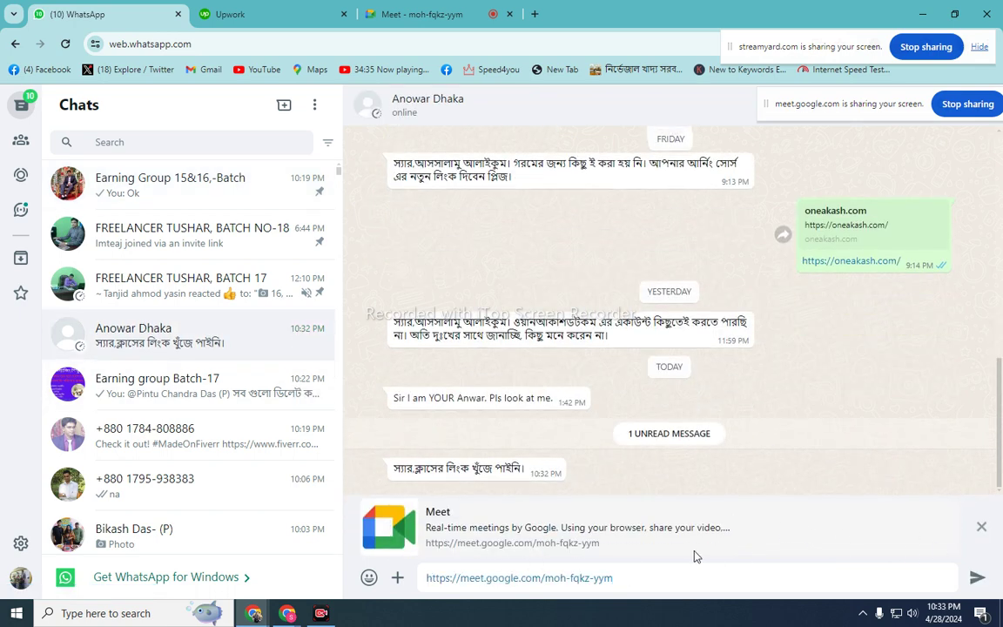
{"action": "left_click", "coordinate": [979, 582]}
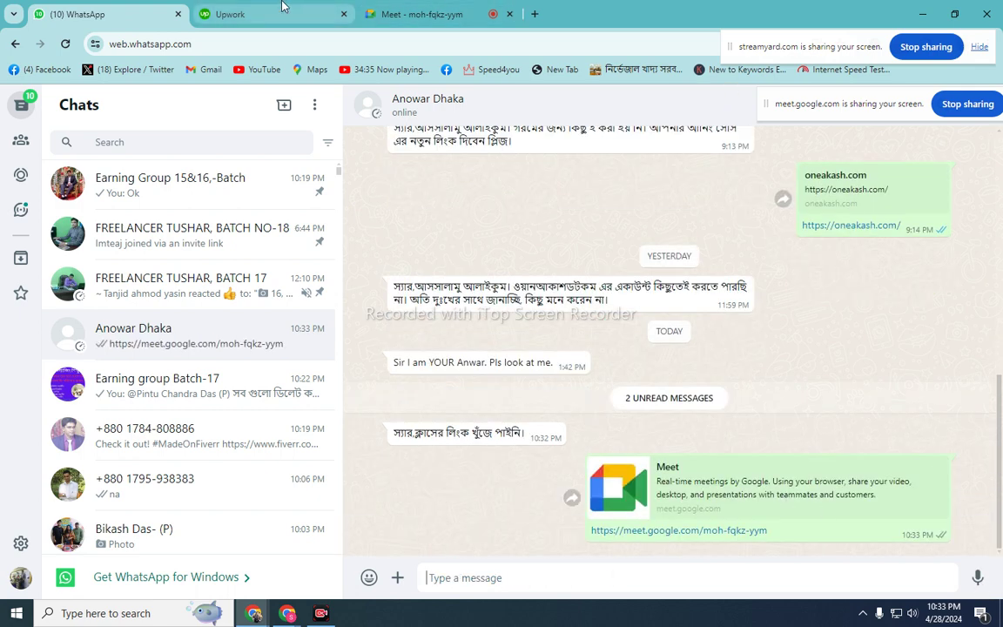
{"action": "left_click", "coordinate": [225, 14]}
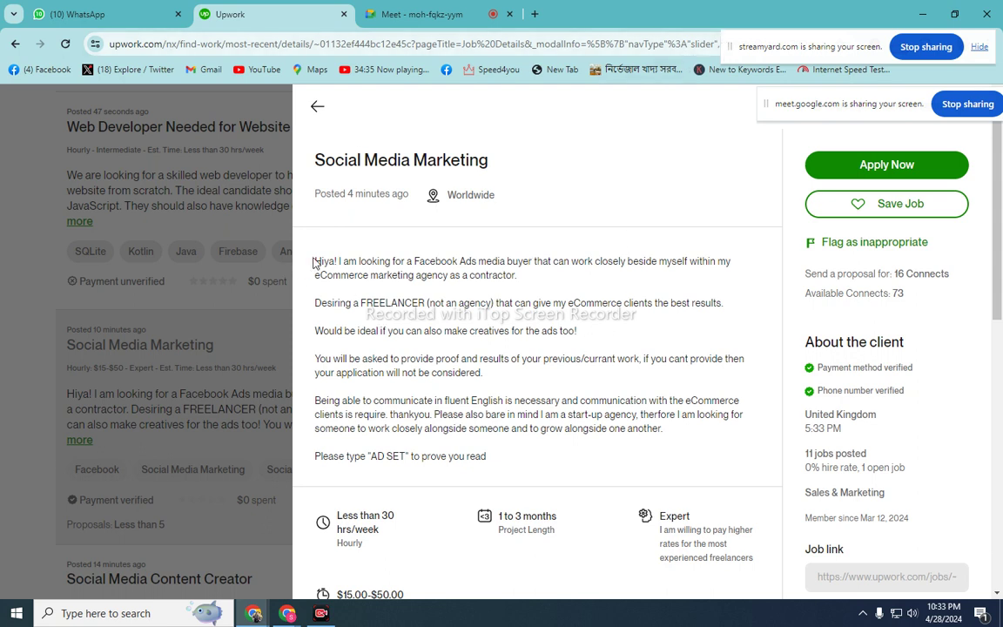
- In a new tab, search Google for 'bangla to english'
{"action": "left_click_drag", "start_coordinate": [319, 262], "coordinate": [508, 470]}
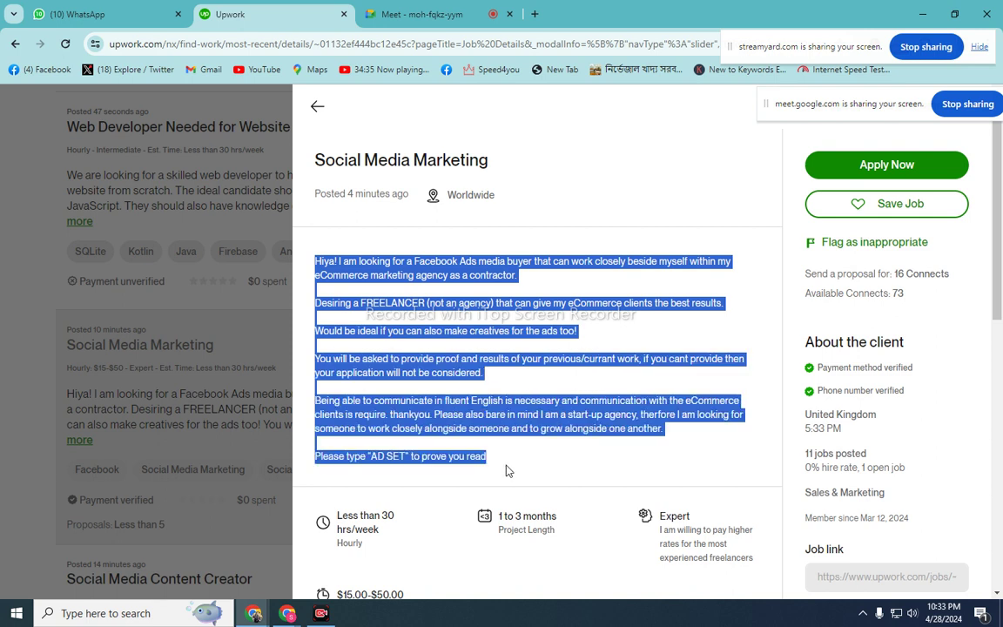
{"action": "left_click", "coordinate": [462, 406]}
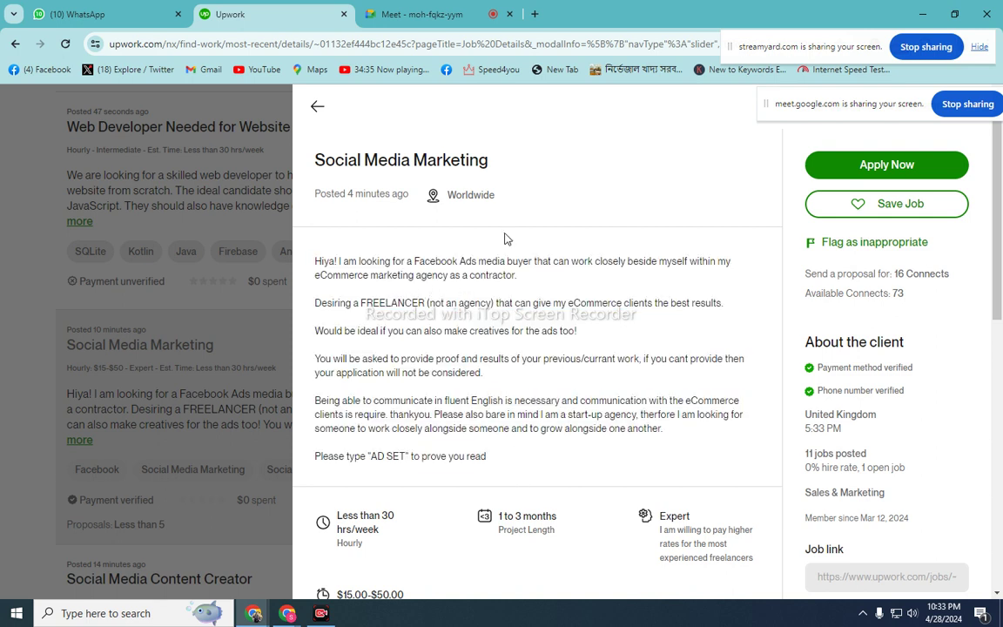
{"action": "left_click", "coordinate": [535, 14]}
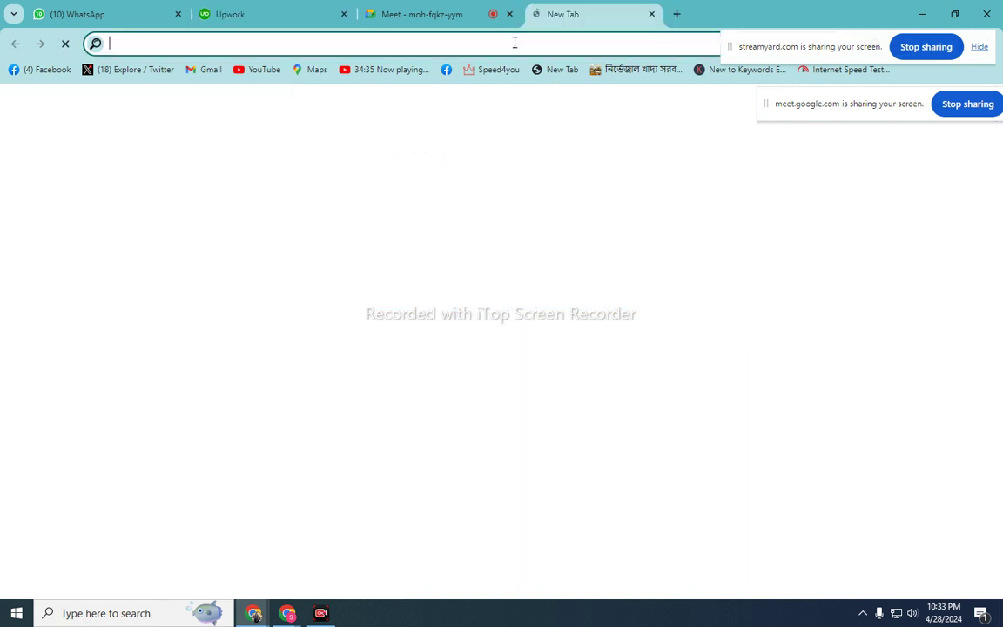
{"action": "type", "text": "ba"}
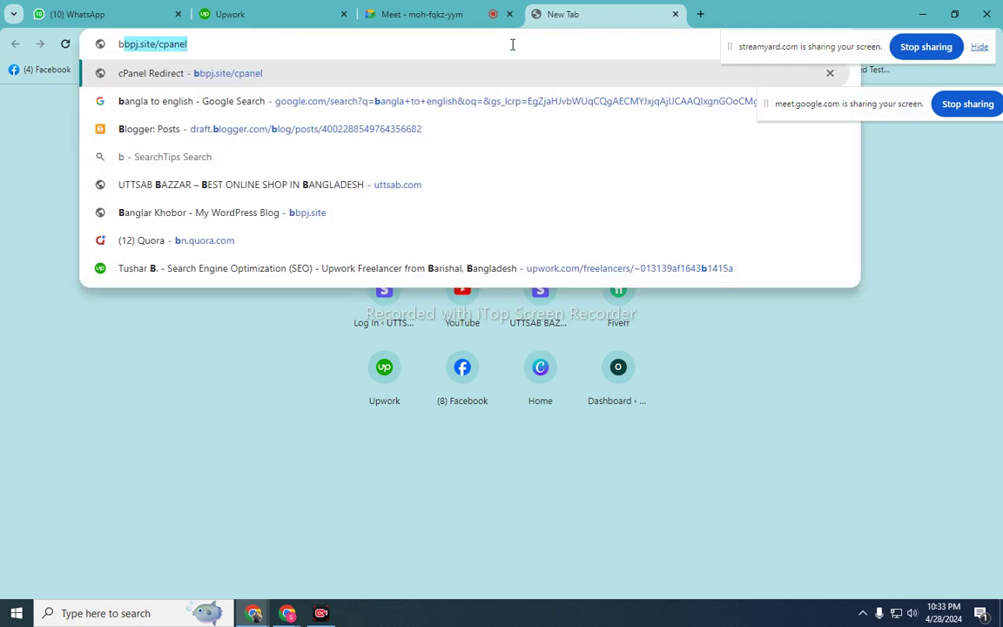
{"action": "left_click", "coordinate": [409, 102]}
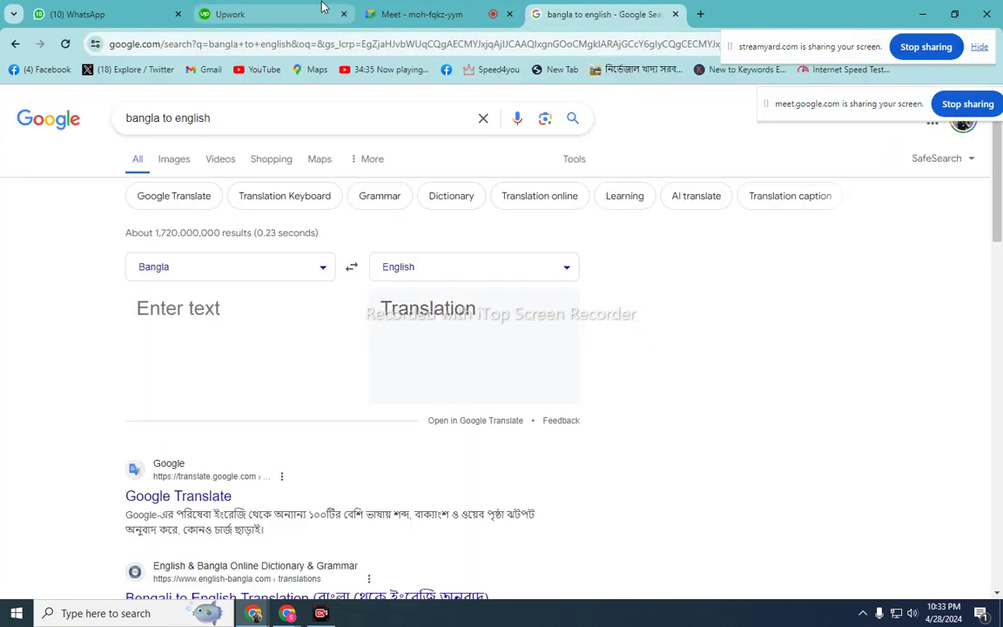
- Select and copy the full Social Media Marketing job description in Upwork
{"action": "left_click", "coordinate": [295, 12]}
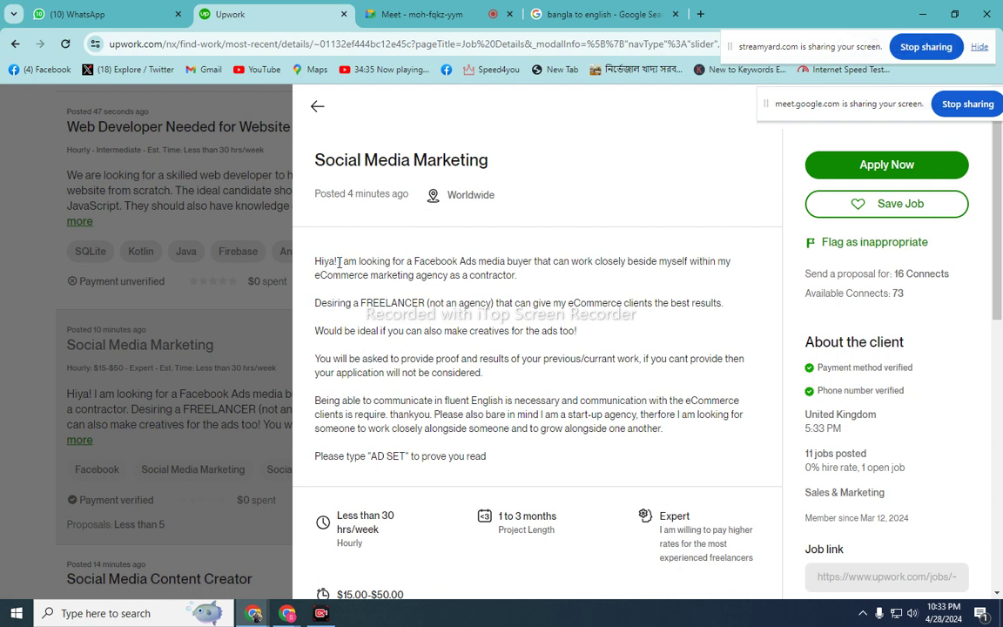
{"action": "left_click_drag", "start_coordinate": [336, 260], "coordinate": [728, 340]}
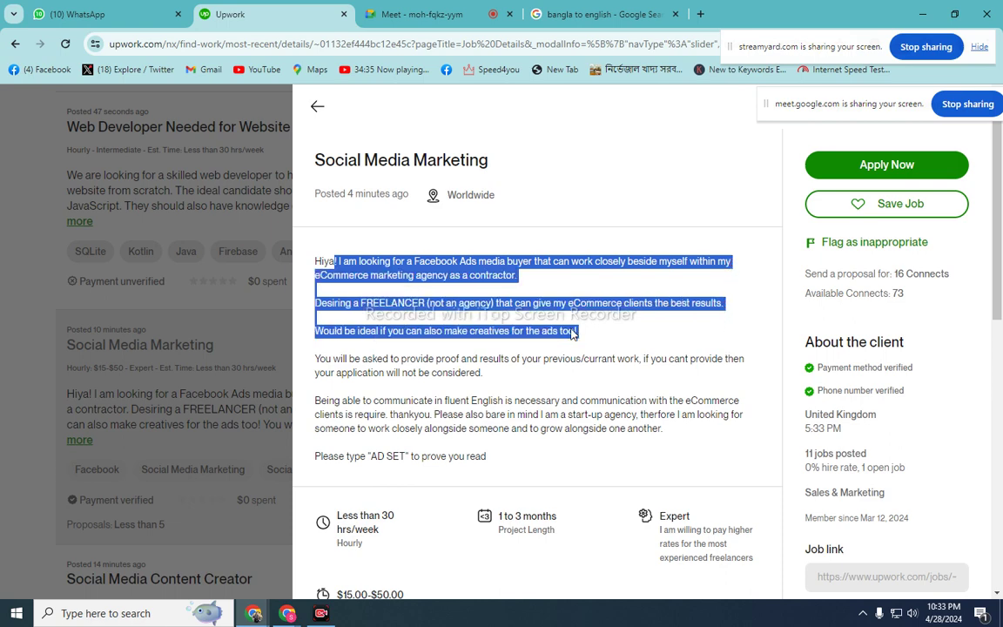
{"action": "left_click", "coordinate": [367, 272]}
{"action": "left_click_drag", "start_coordinate": [318, 259], "coordinate": [503, 468]}
{"action": "right_click", "coordinate": [466, 270]}
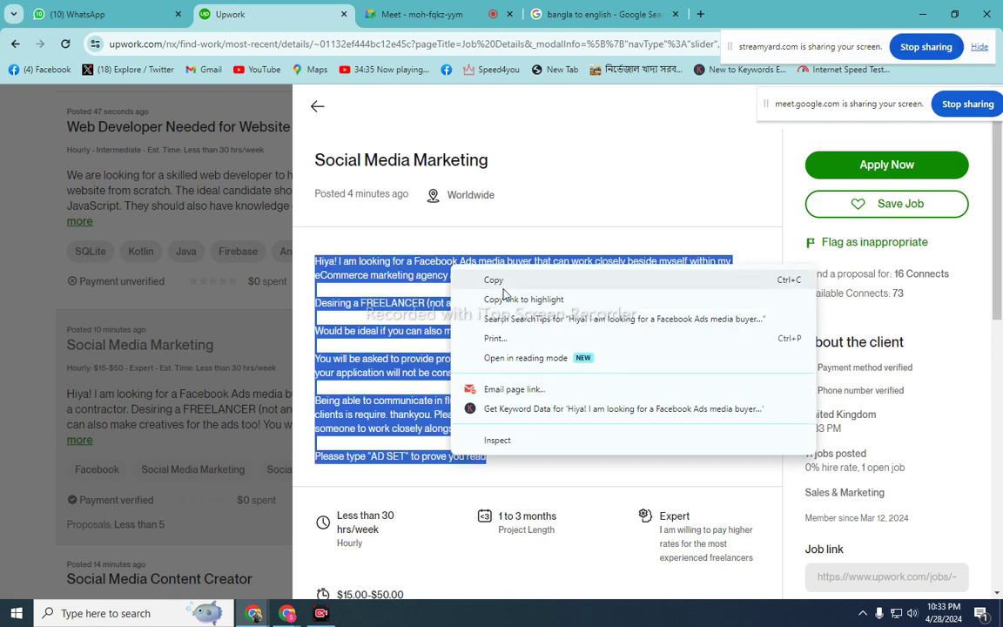
{"action": "left_click", "coordinate": [497, 278]}
- Admit the waiting participant into the Google Meet call, making 36 participants
{"action": "left_click", "coordinate": [436, 7]}
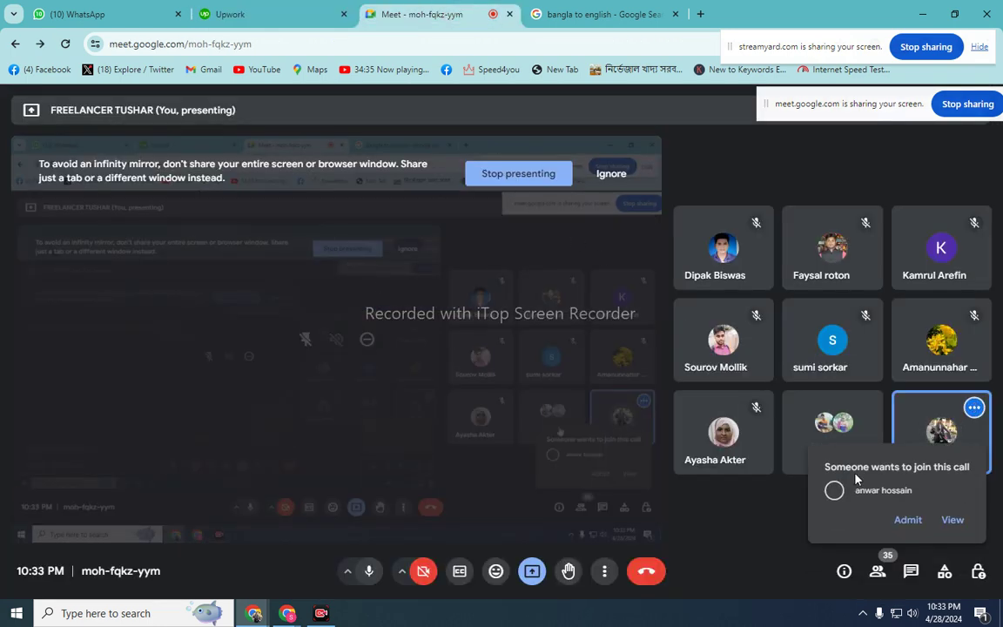
{"action": "left_click", "coordinate": [907, 520]}
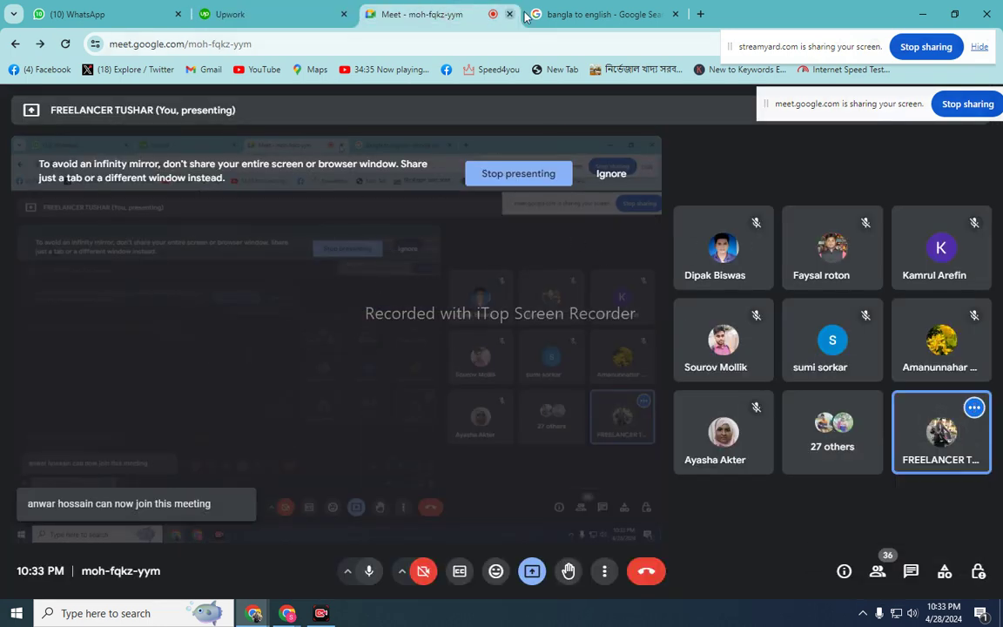
{"action": "left_click", "coordinate": [600, 13]}
- Set the translator to English → Bangla and paste the job description
{"action": "left_click", "coordinate": [352, 267]}
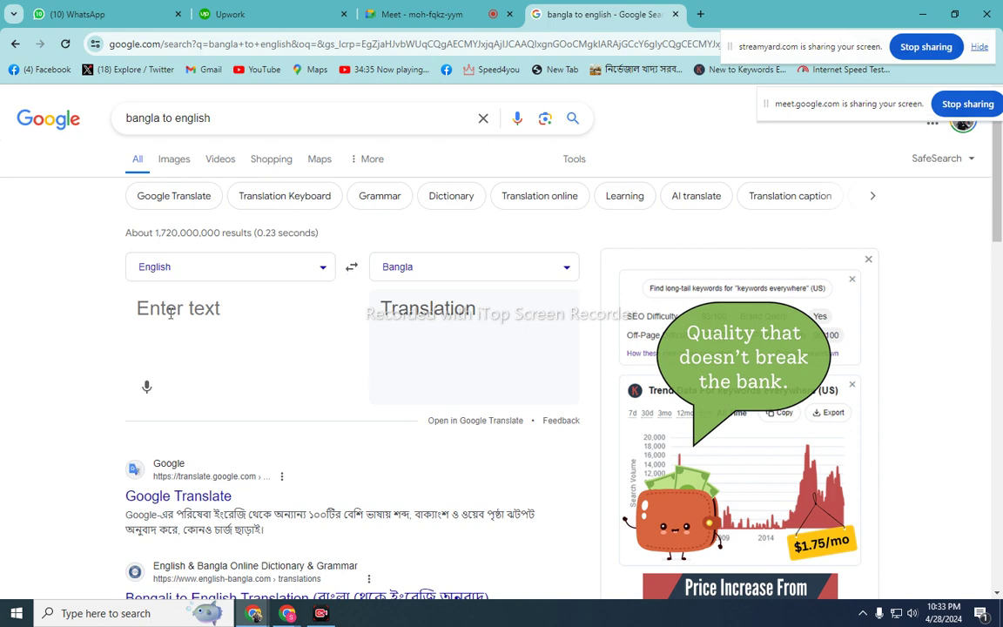
{"action": "right_click", "coordinate": [174, 305]}
{"action": "left_click", "coordinate": [214, 181]}
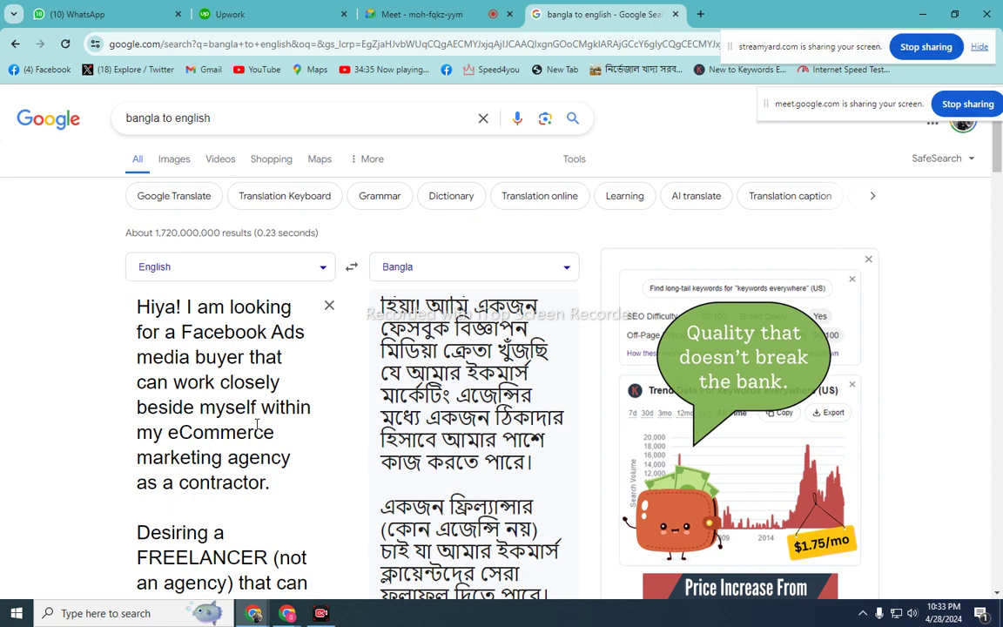
- Scroll through the Bangla translation of the job description
{"action": "scroll", "coordinate": [257, 425], "scroll_direction": "down", "scroll_amount": 1}
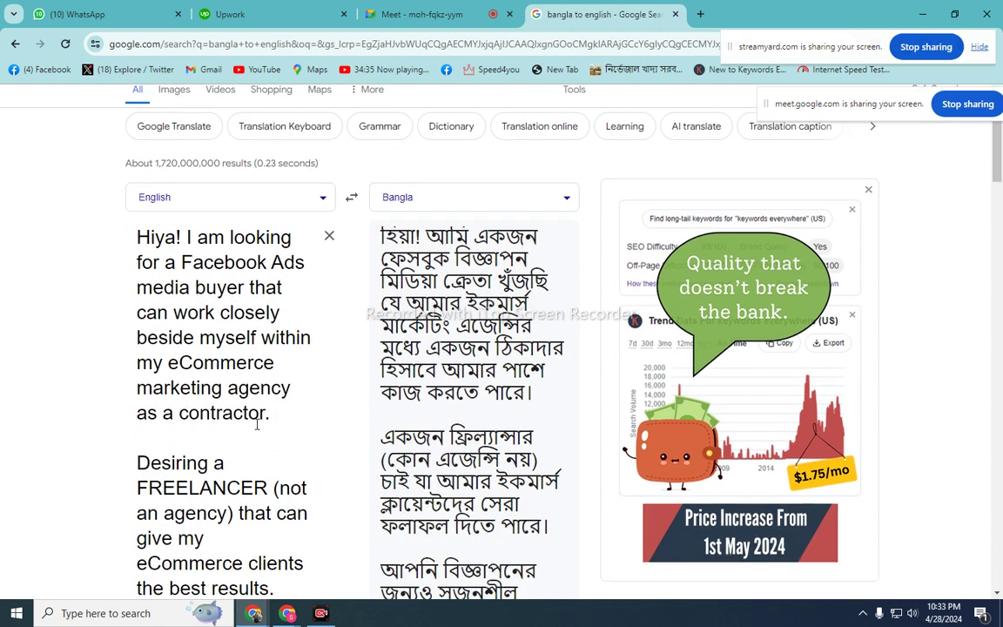
{"action": "scroll", "coordinate": [256, 425], "scroll_direction": "down", "scroll_amount": 2}
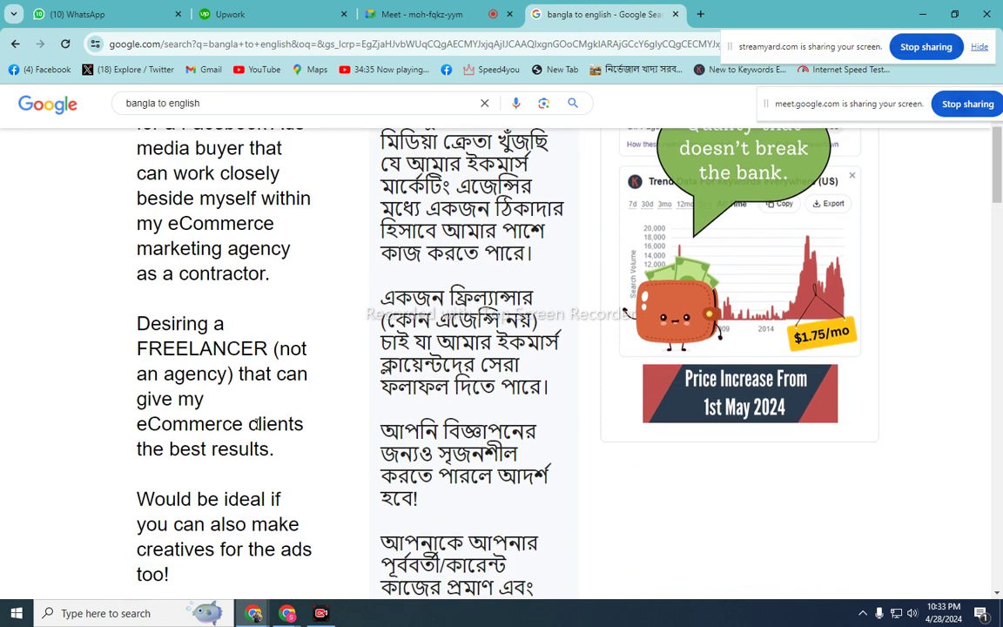
{"action": "scroll", "coordinate": [257, 425], "scroll_direction": "down", "scroll_amount": 1}
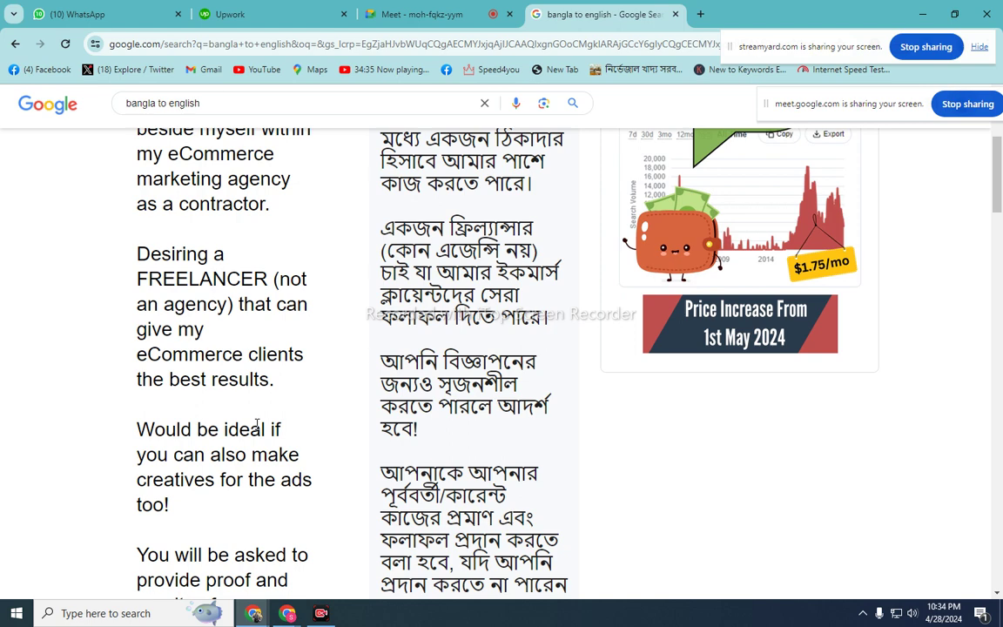
{"action": "scroll", "coordinate": [257, 425], "scroll_direction": "down", "scroll_amount": 1}
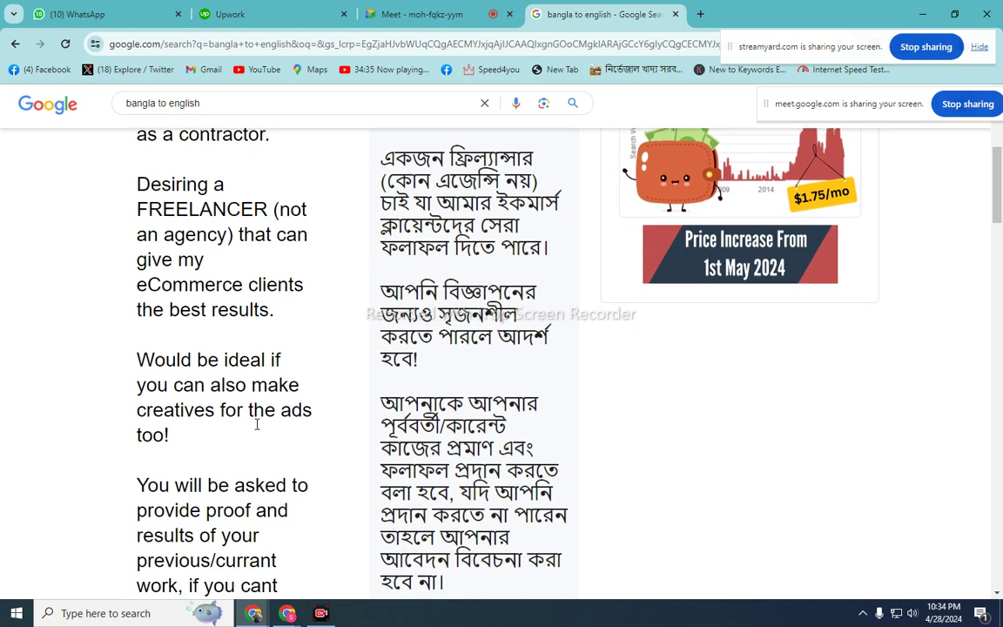
{"action": "scroll", "coordinate": [257, 425], "scroll_direction": "down", "scroll_amount": 1}
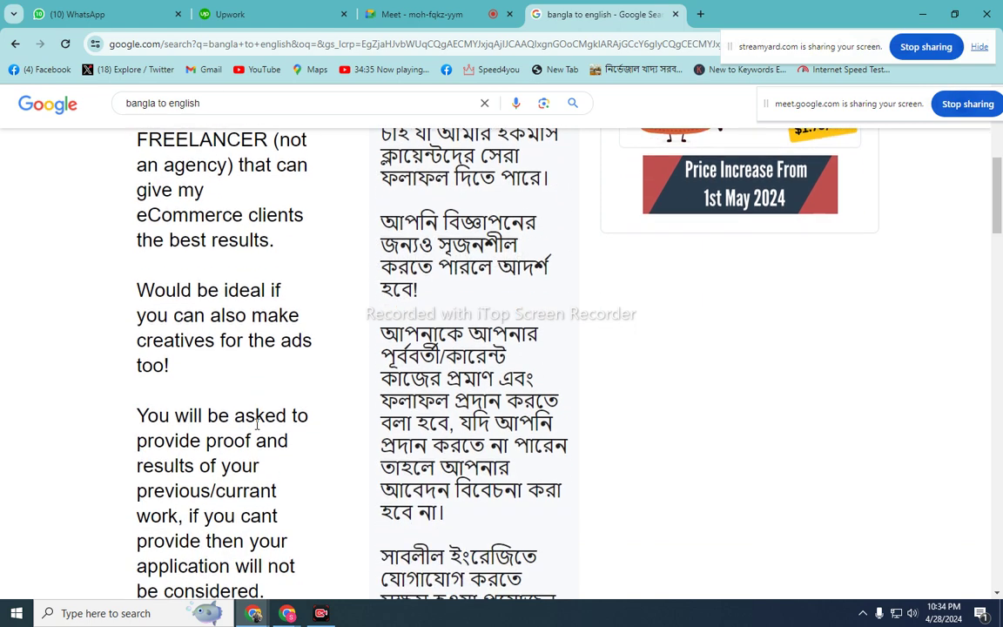
{"action": "scroll", "coordinate": [257, 425], "scroll_direction": "down", "scroll_amount": 1}
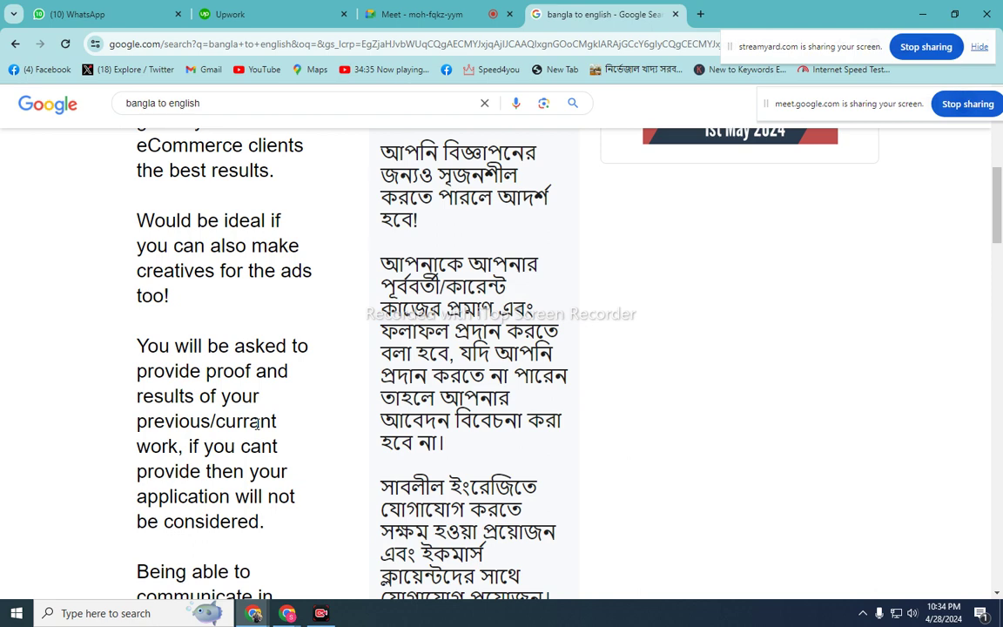
{"action": "scroll", "coordinate": [257, 425], "scroll_direction": "down", "scroll_amount": 1}
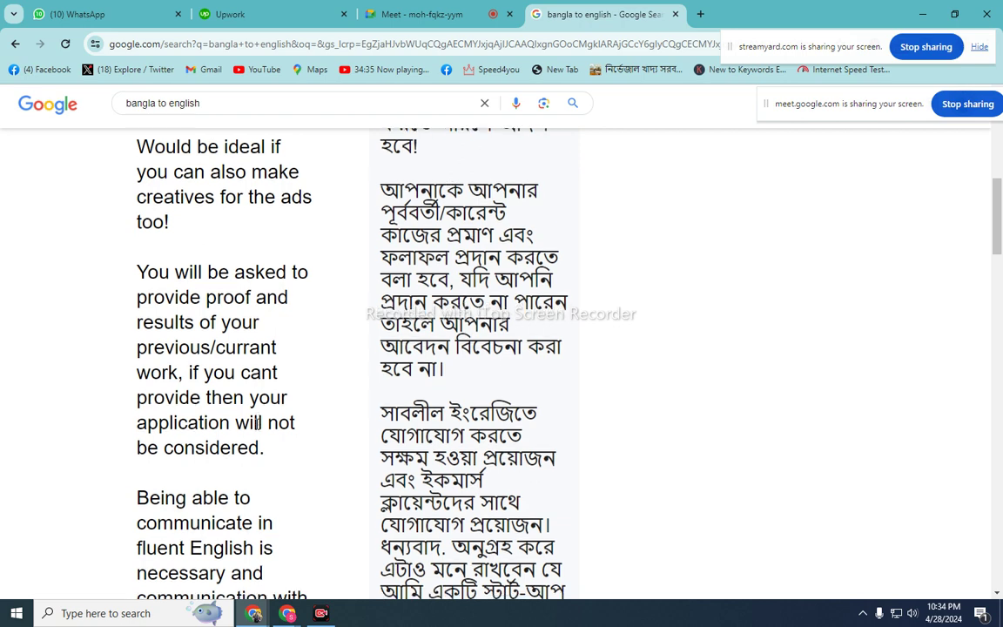
{"action": "scroll", "coordinate": [257, 425], "scroll_direction": "down", "scroll_amount": 2}
{"action": "scroll", "coordinate": [257, 425], "scroll_direction": "down", "scroll_amount": 1}
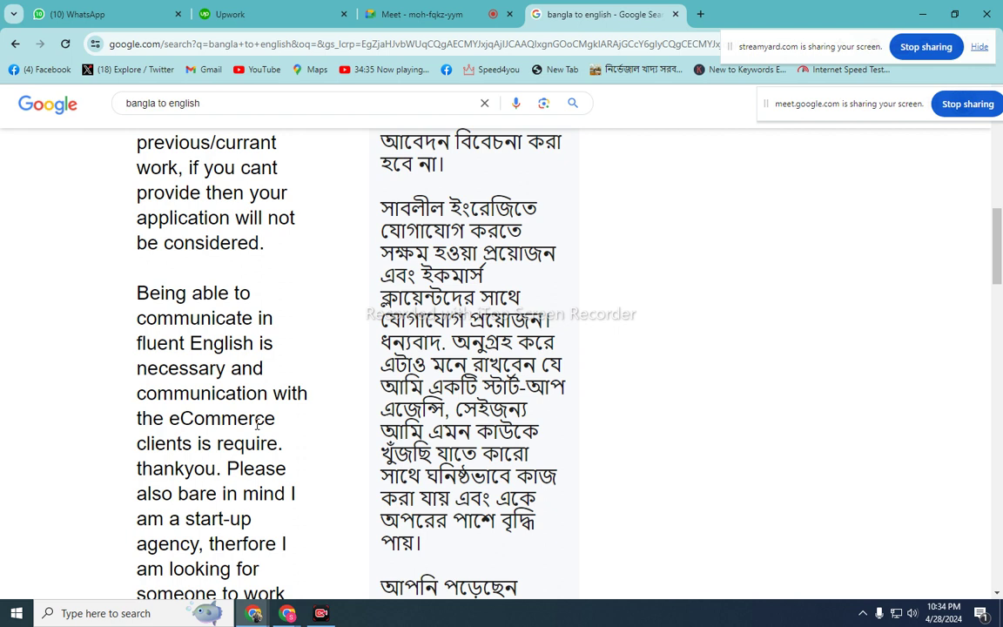
{"action": "scroll", "coordinate": [257, 425], "scroll_direction": "down", "scroll_amount": 1}
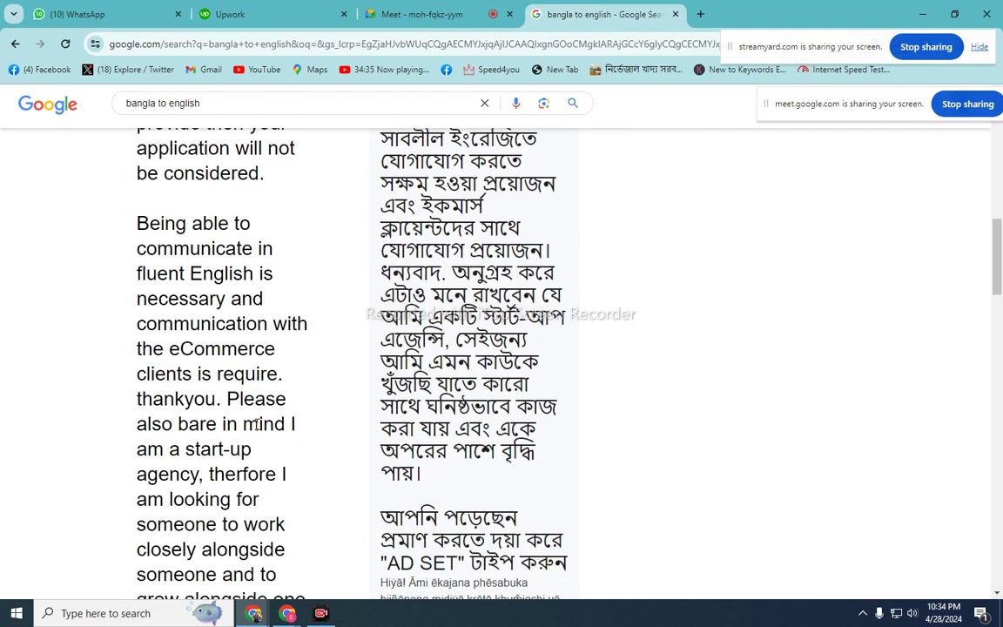
{"action": "scroll", "coordinate": [256, 424], "scroll_direction": "down", "scroll_amount": 1}
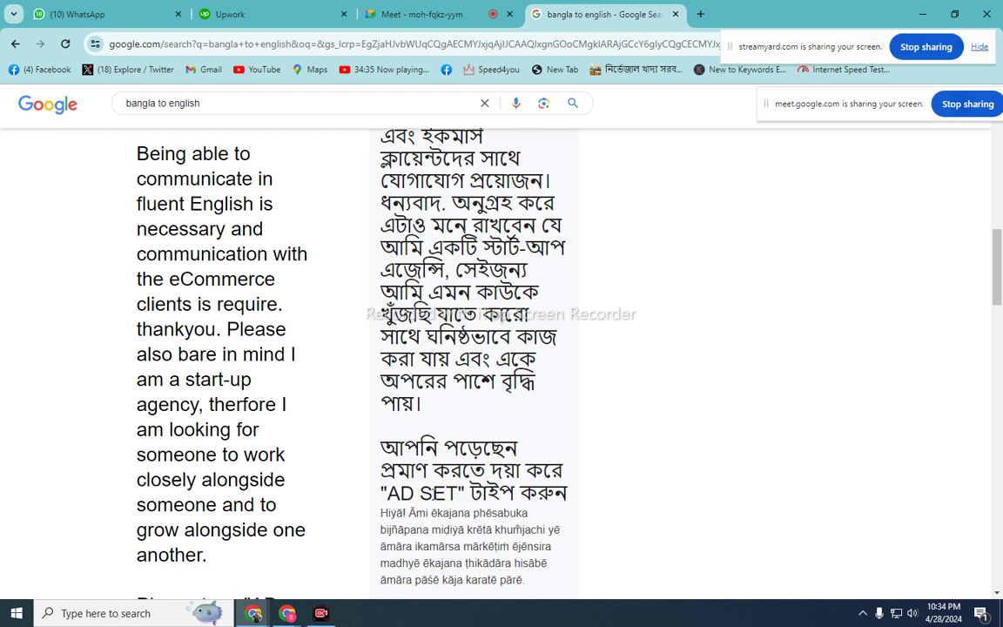
{"action": "left_click", "coordinate": [425, 12]}
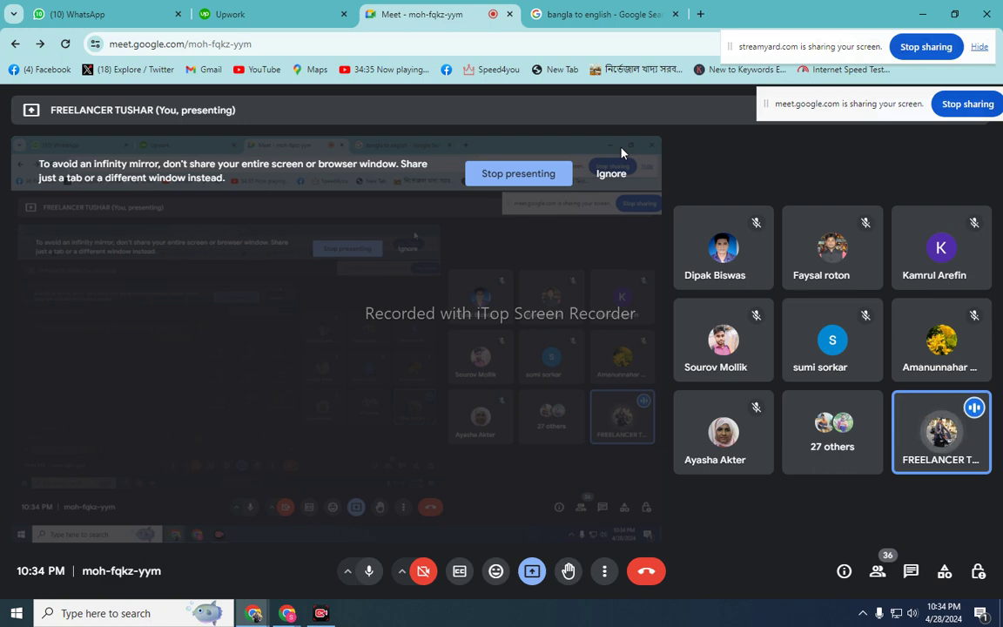
- Bring the Upwork job description back into view, selecting and then deselecting its text
{"action": "left_click", "coordinate": [223, 11]}
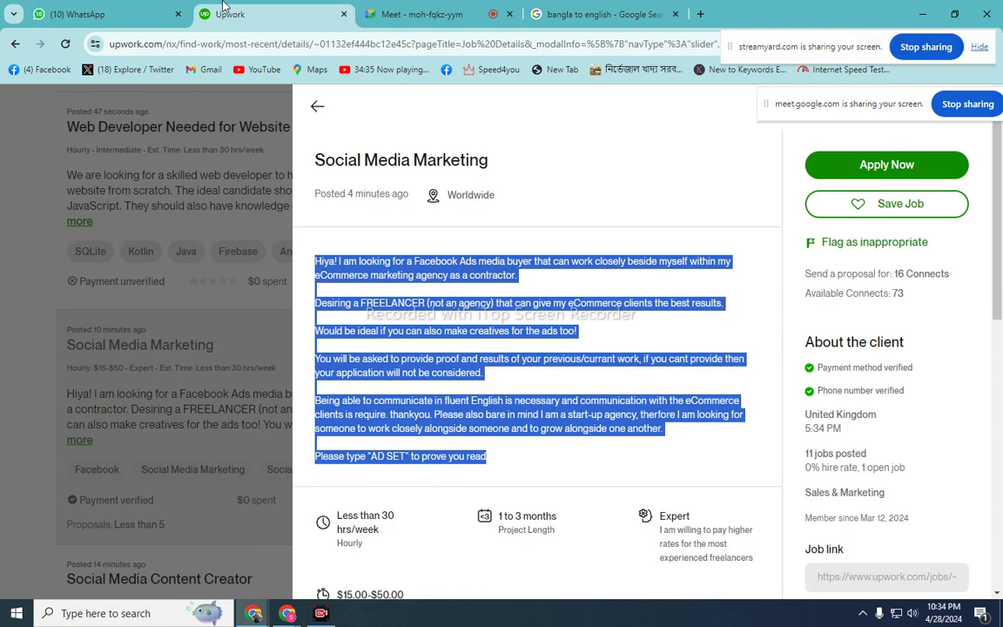
{"action": "left_click", "coordinate": [463, 274]}
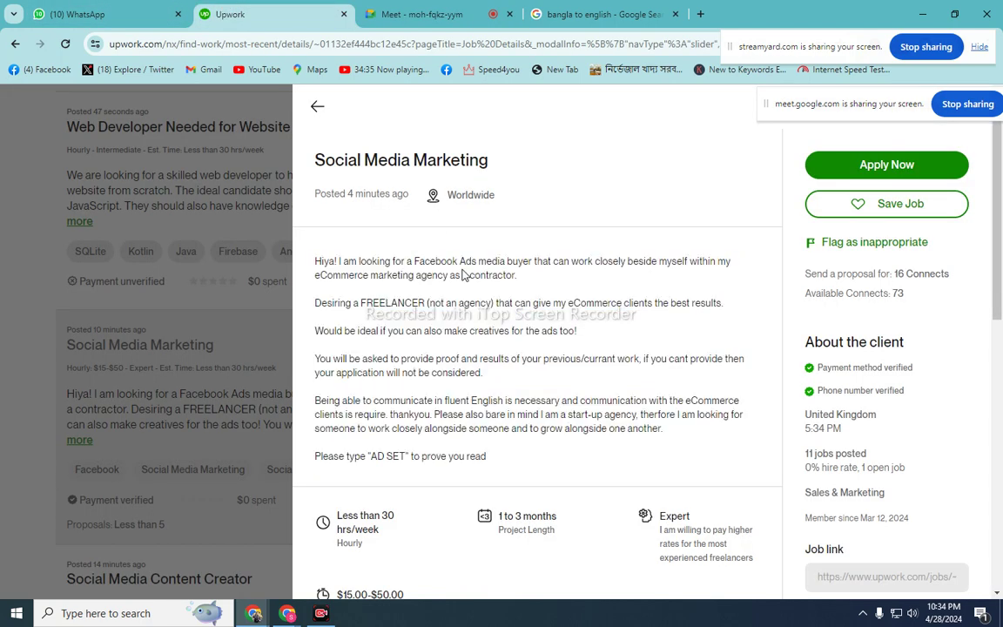
{"action": "left_click", "coordinate": [422, 10]}
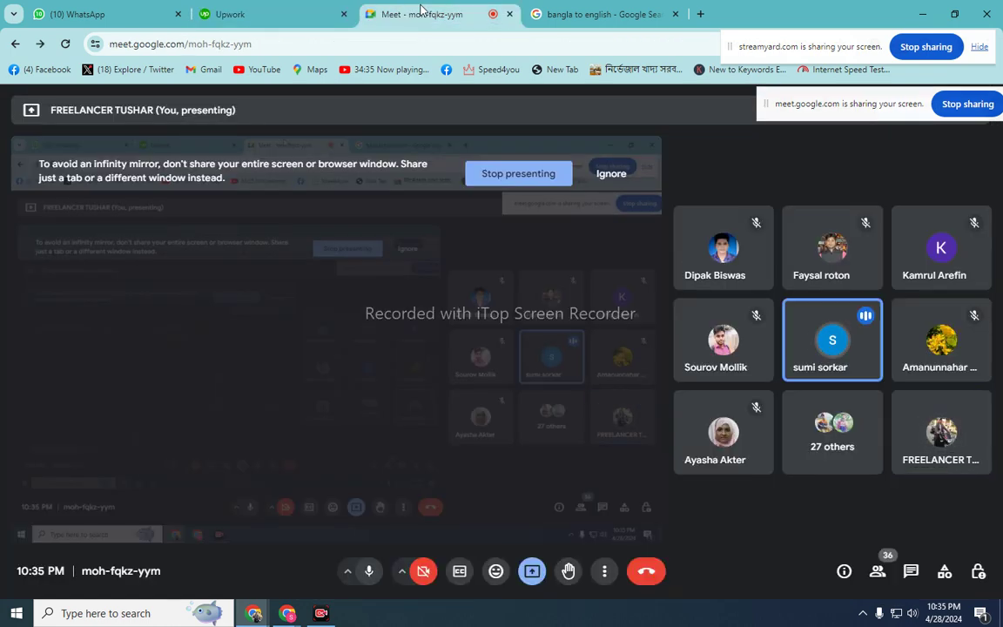
{"action": "left_click", "coordinate": [263, 8]}
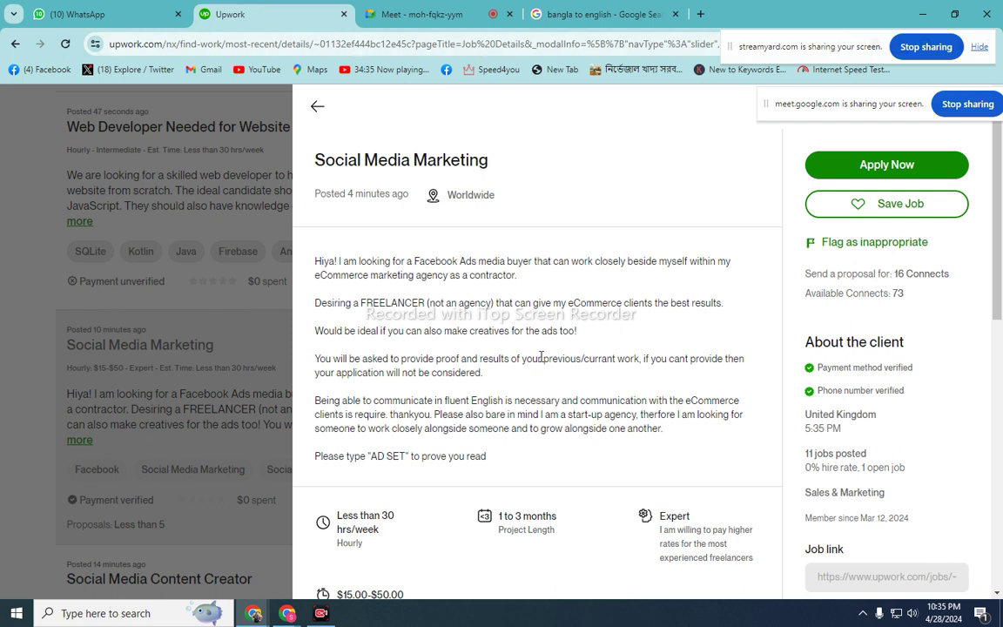
{"action": "scroll", "coordinate": [540, 353], "scroll_direction": "down", "scroll_amount": 1}
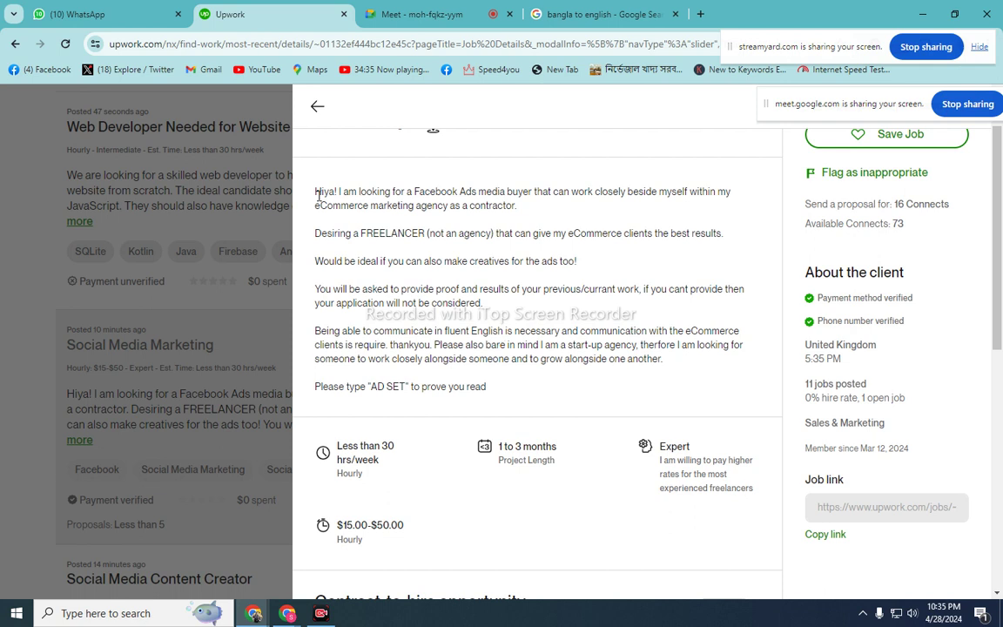
{"action": "left_click_drag", "start_coordinate": [313, 194], "coordinate": [534, 399]}
{"action": "left_click", "coordinate": [531, 391]}
{"action": "left_click", "coordinate": [557, 14]}
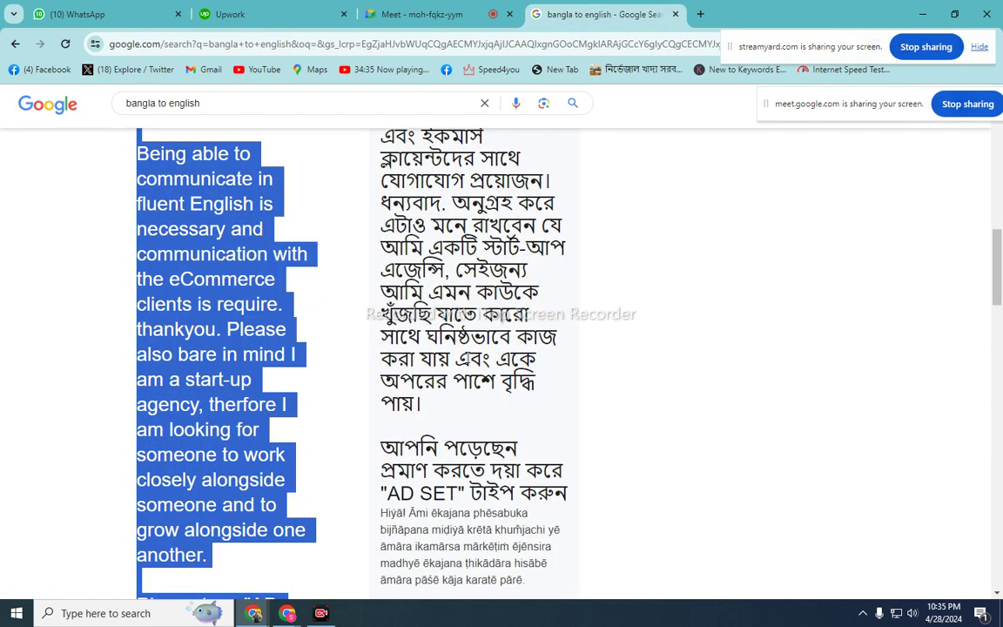
{"action": "left_click", "coordinate": [257, 354]}
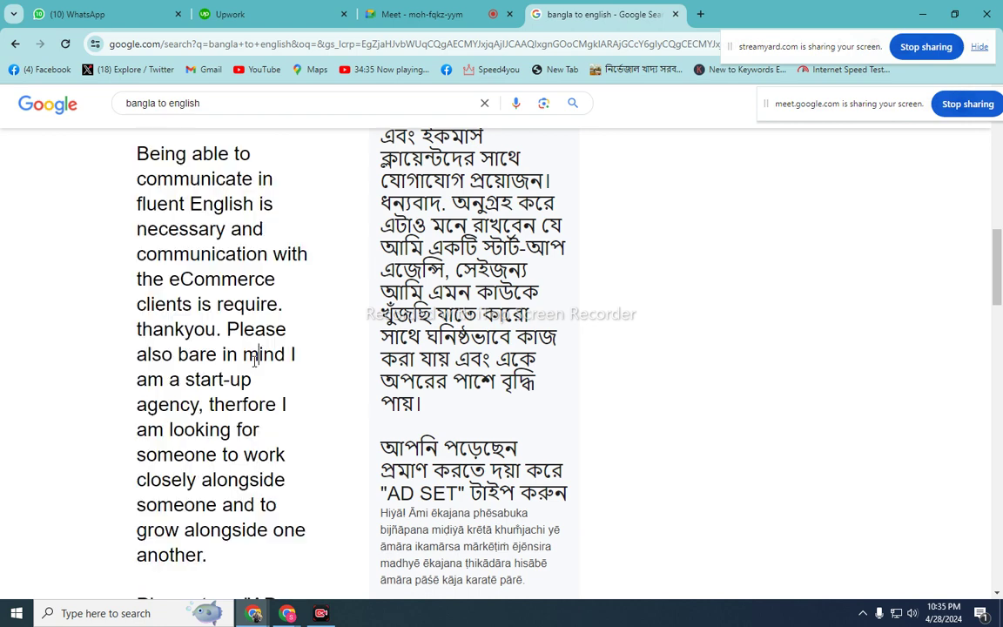
{"action": "left_click", "coordinate": [429, 15]}
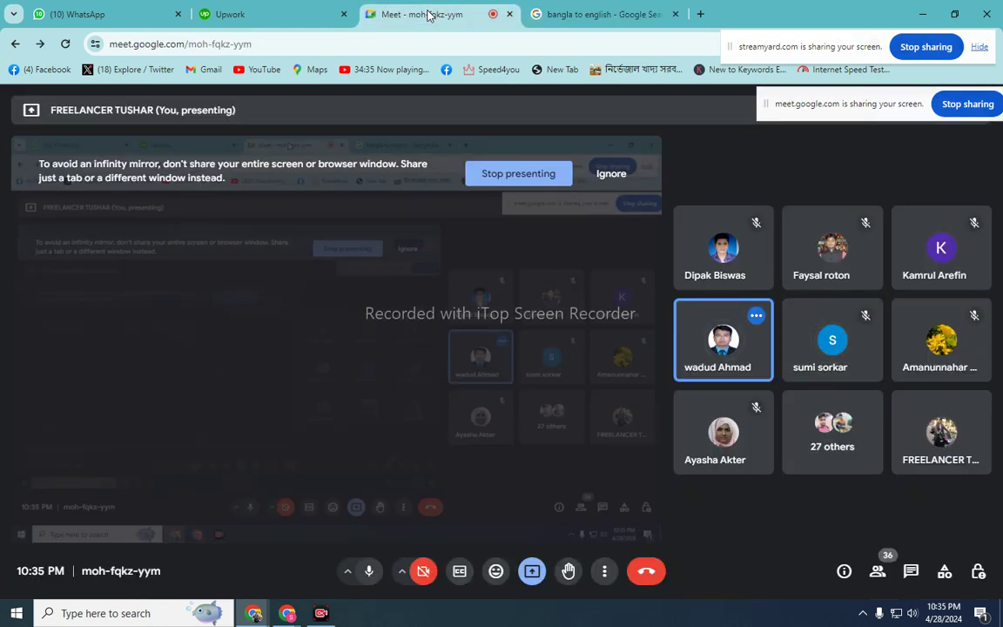
{"action": "left_click", "coordinate": [567, 12]}
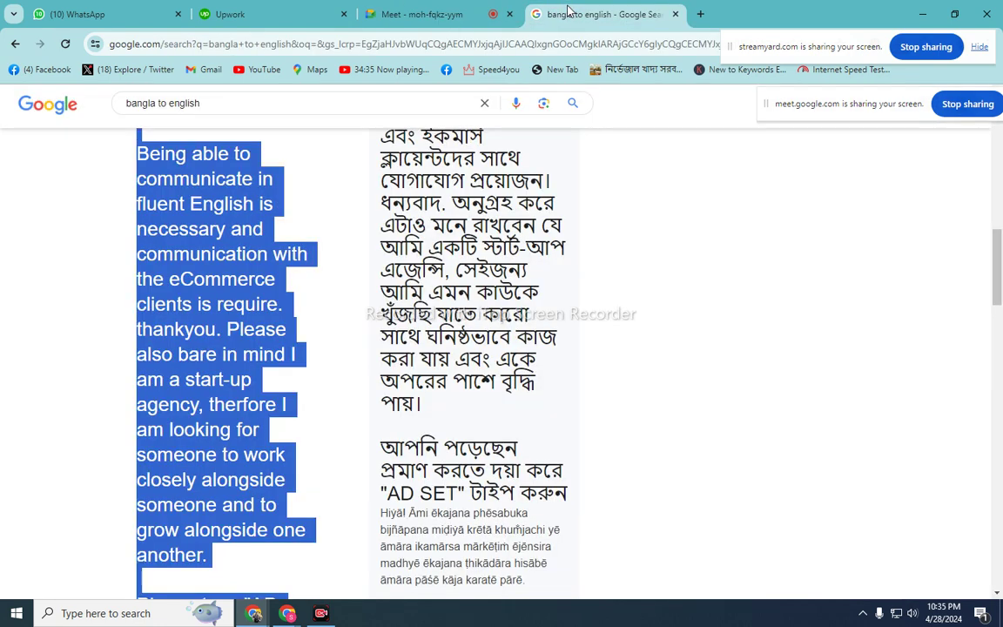
{"action": "scroll", "coordinate": [435, 366], "scroll_direction": "up", "scroll_amount": 3}
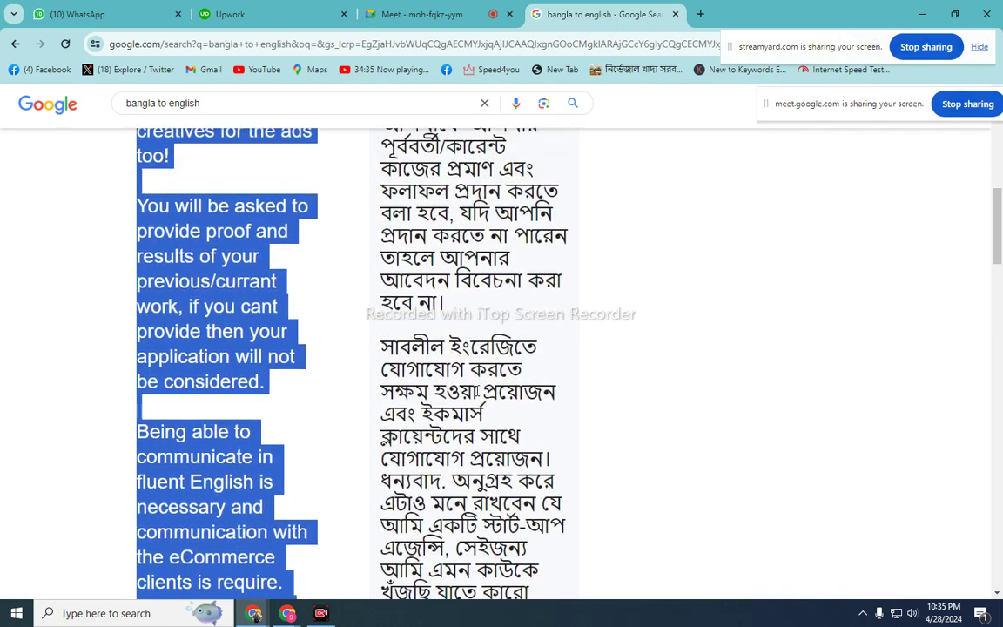
{"action": "scroll", "coordinate": [477, 392], "scroll_direction": "down", "scroll_amount": 3}
{"action": "scroll", "coordinate": [477, 391], "scroll_direction": "up", "scroll_amount": 5}
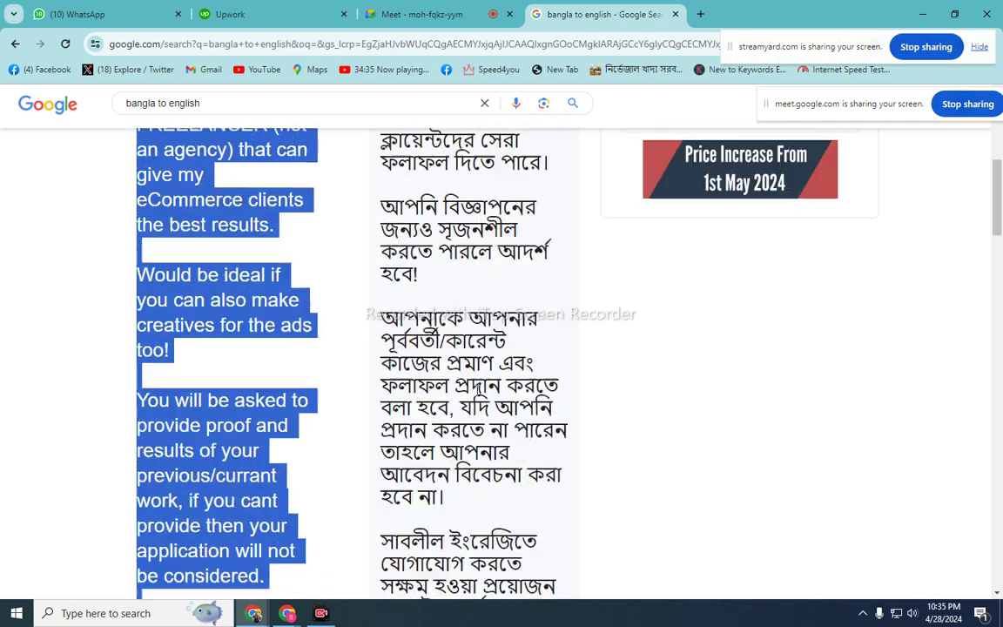
{"action": "scroll", "coordinate": [477, 392], "scroll_direction": "down", "scroll_amount": 4}
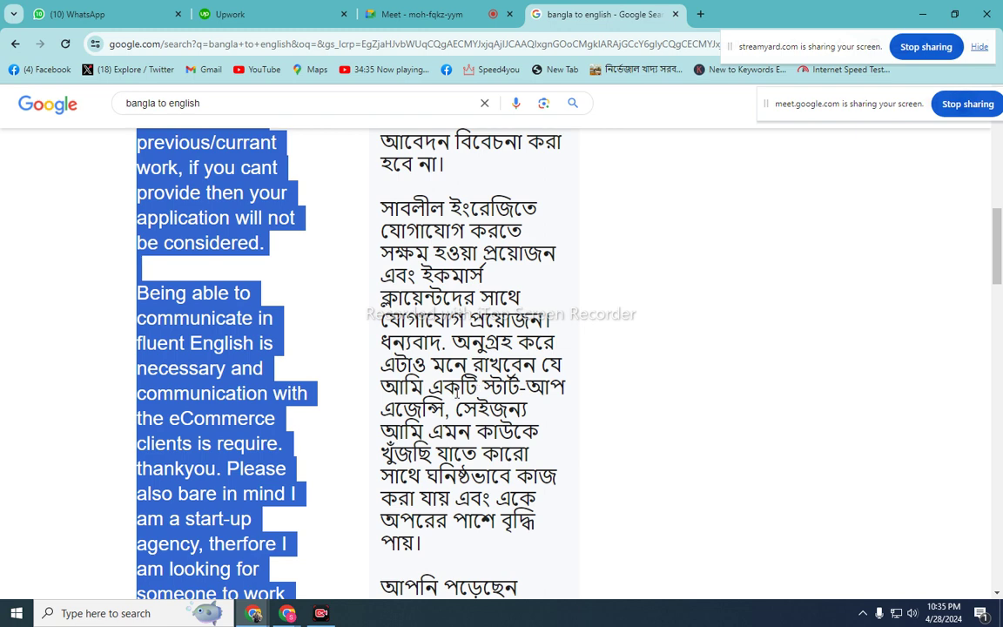
{"action": "scroll", "coordinate": [457, 393], "scroll_direction": "up", "scroll_amount": 1}
{"action": "scroll", "coordinate": [457, 392], "scroll_direction": "up", "scroll_amount": 2}
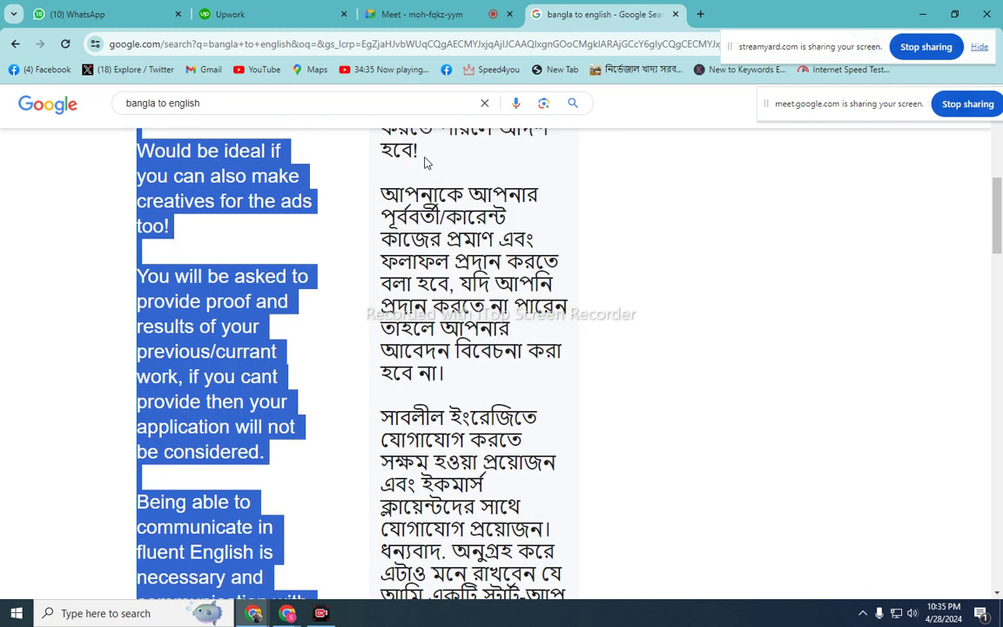
{"action": "left_click", "coordinate": [427, 14]}
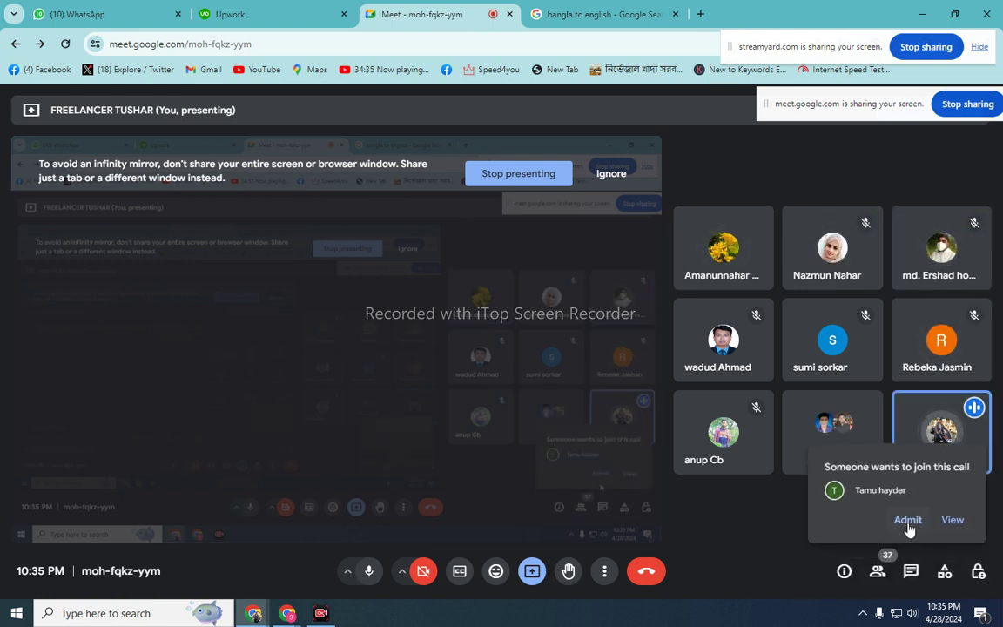
{"action": "left_click", "coordinate": [908, 520]}
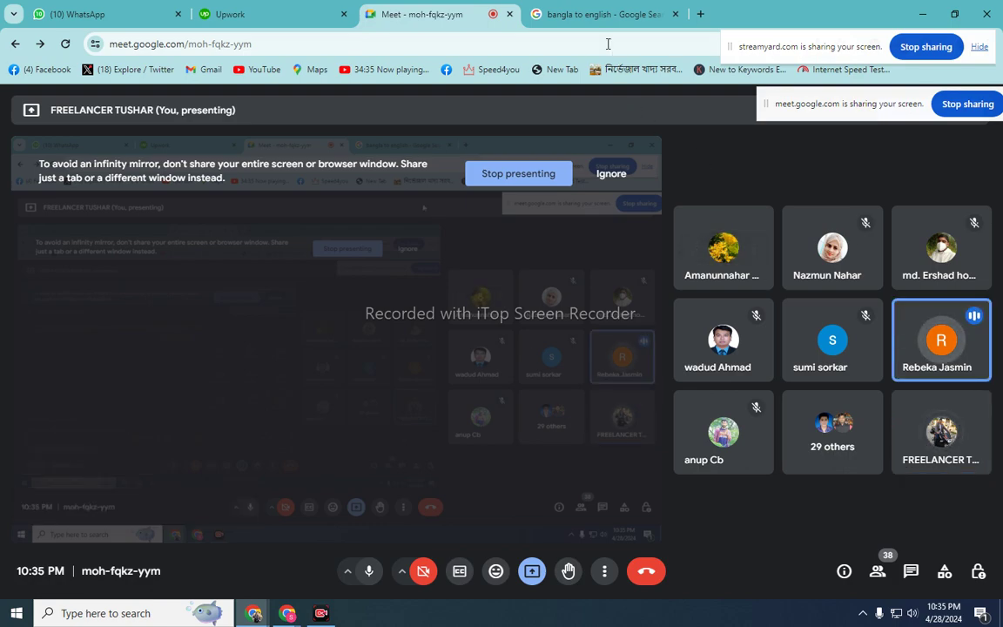
{"action": "left_click", "coordinate": [601, 14]}
{"action": "scroll", "coordinate": [543, 412], "scroll_direction": "down", "scroll_amount": 3}
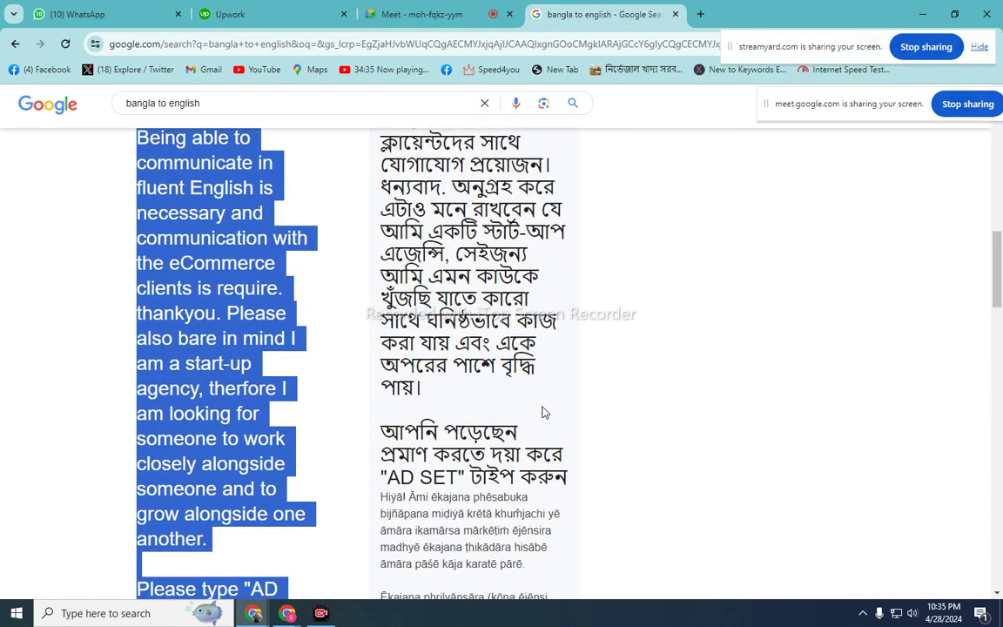
{"action": "scroll", "coordinate": [542, 412], "scroll_direction": "down", "scroll_amount": 3}
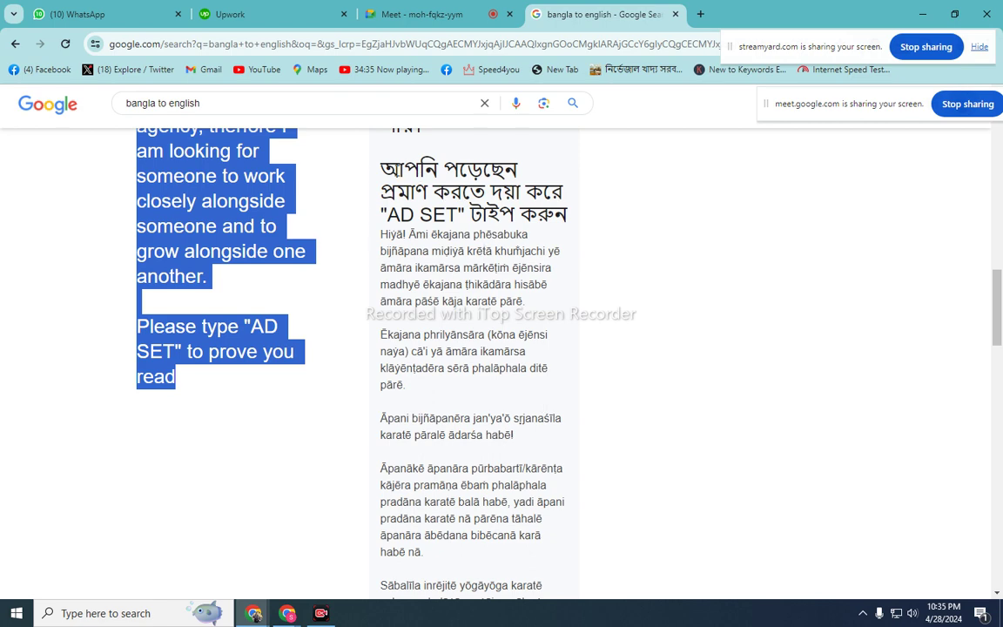
{"action": "left_click_drag", "start_coordinate": [346, 147], "coordinate": [567, 215]}
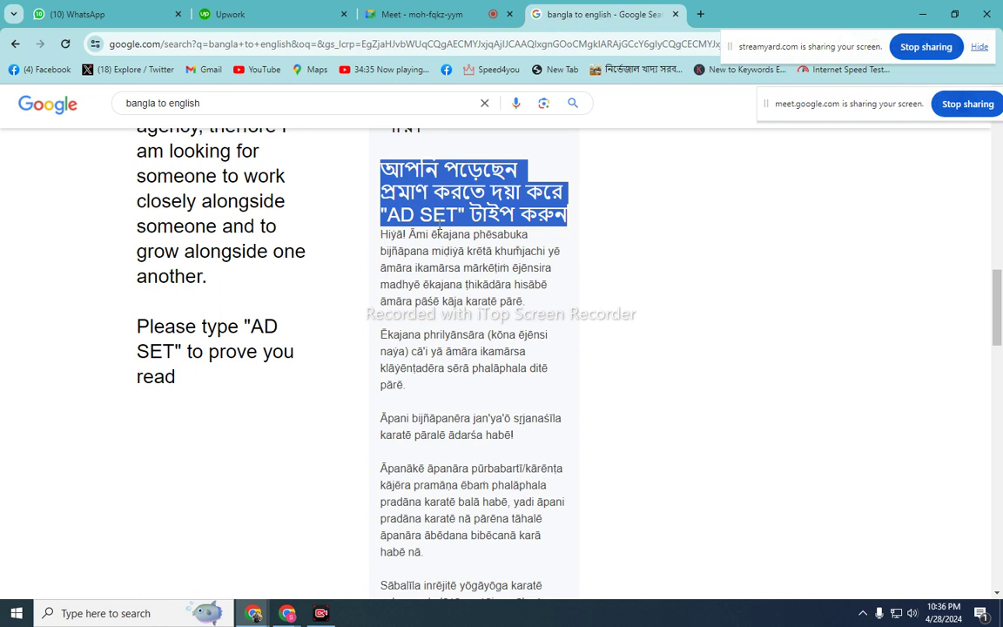
{"action": "left_click", "coordinate": [405, 196]}
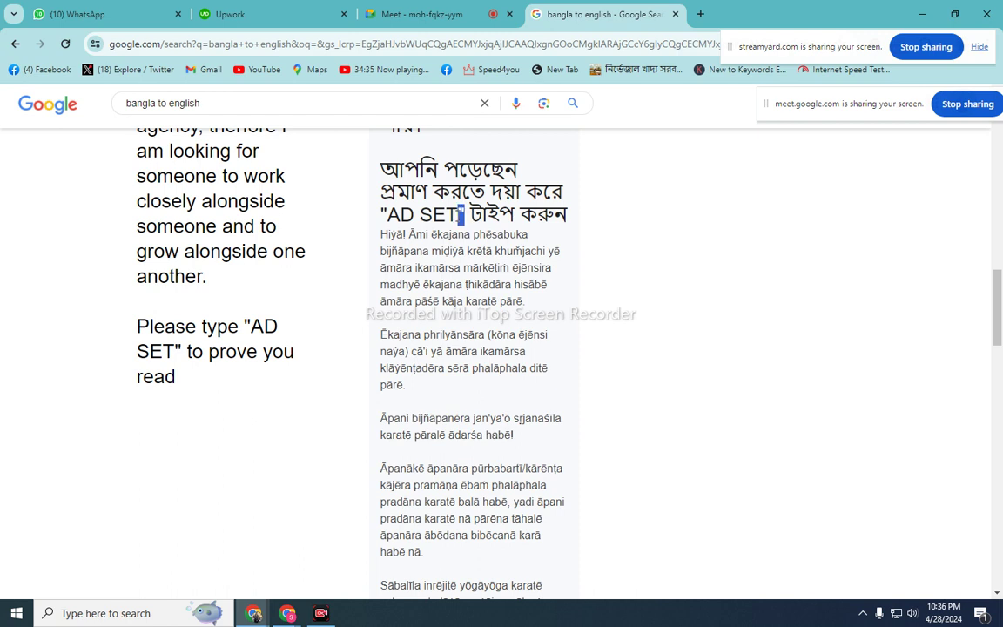
{"action": "left_click_drag", "start_coordinate": [461, 214], "coordinate": [381, 221]}
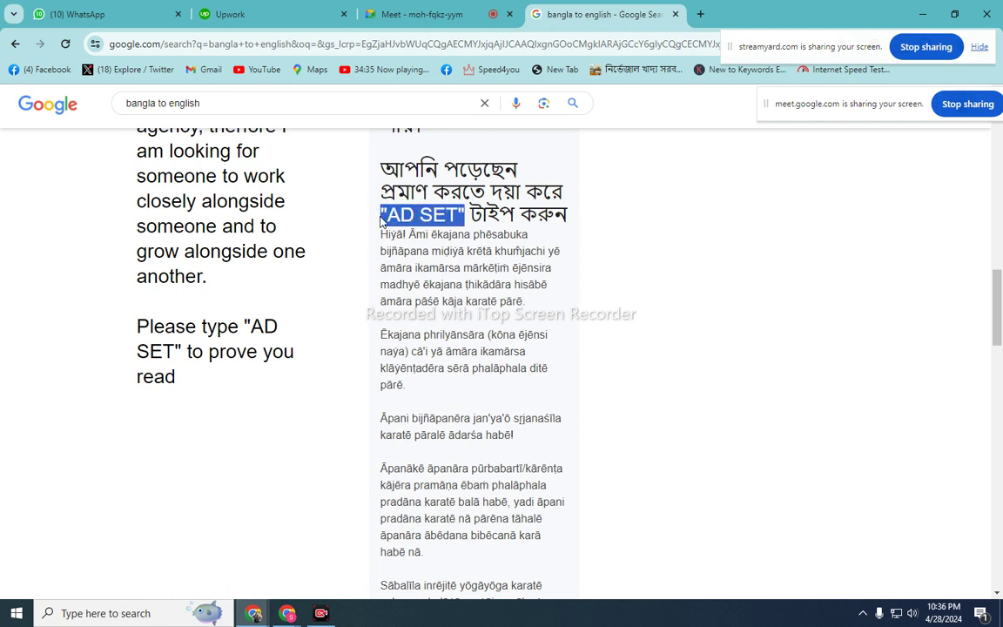
{"action": "left_click", "coordinate": [444, 214]}
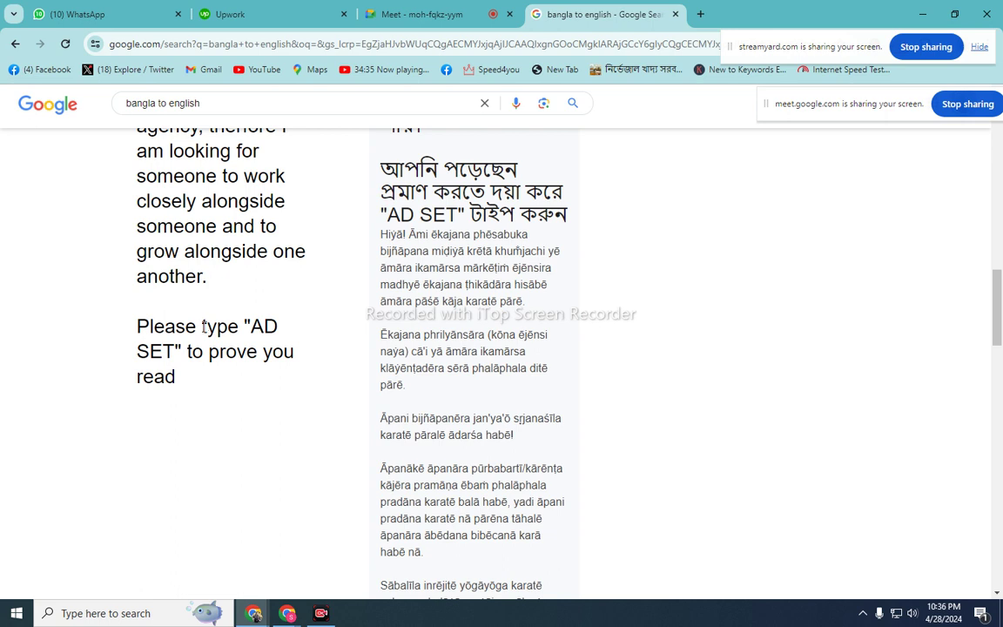
{"action": "key", "text": "ctrl+a"}
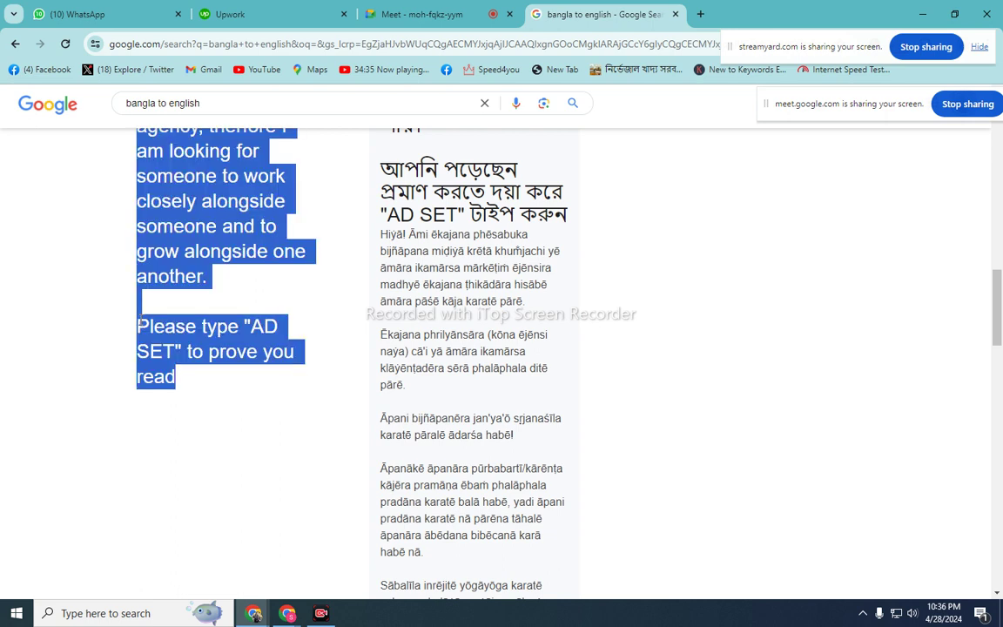
{"action": "left_click", "coordinate": [138, 320]}
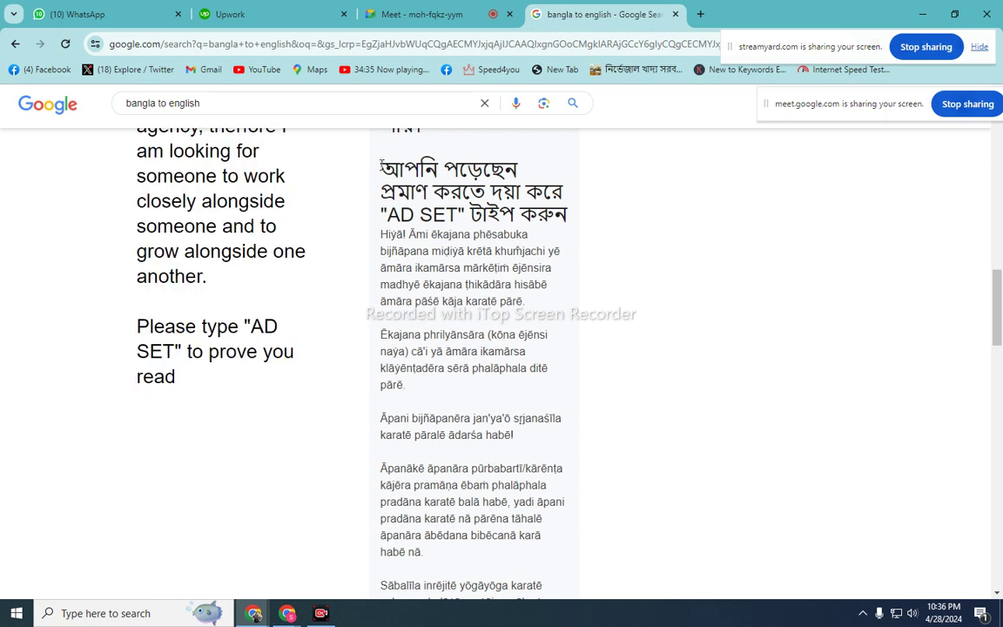
{"action": "left_click_drag", "start_coordinate": [382, 164], "coordinate": [562, 223]}
{"action": "left_click", "coordinate": [461, 214]}
- Reopen the Social Media Marketing job, start Apply Now, then close the extra Submit a Proposal tab
{"action": "left_click", "coordinate": [294, 14]}
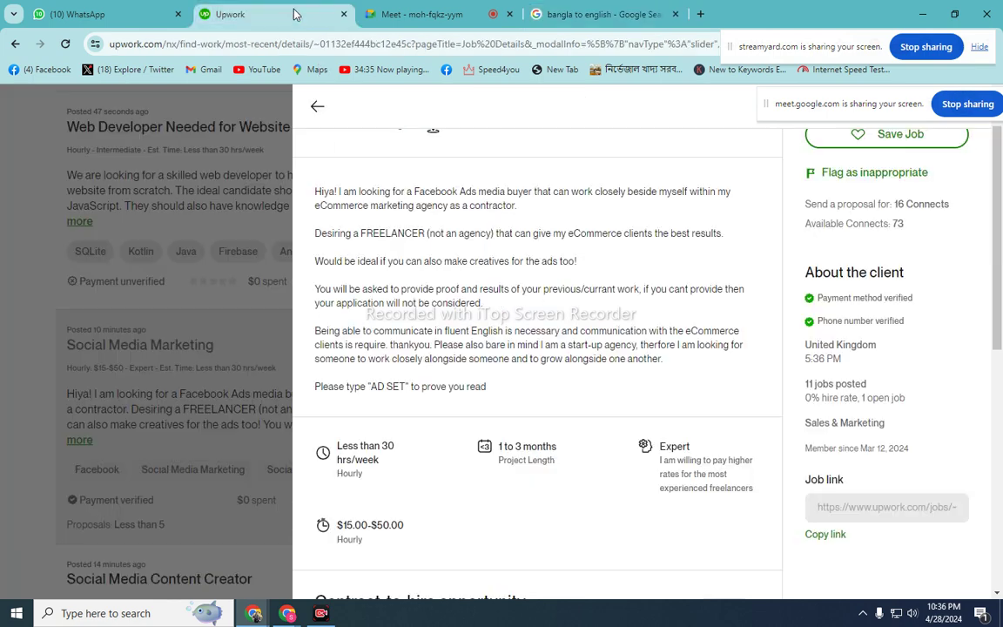
{"action": "left_click", "coordinate": [319, 105]}
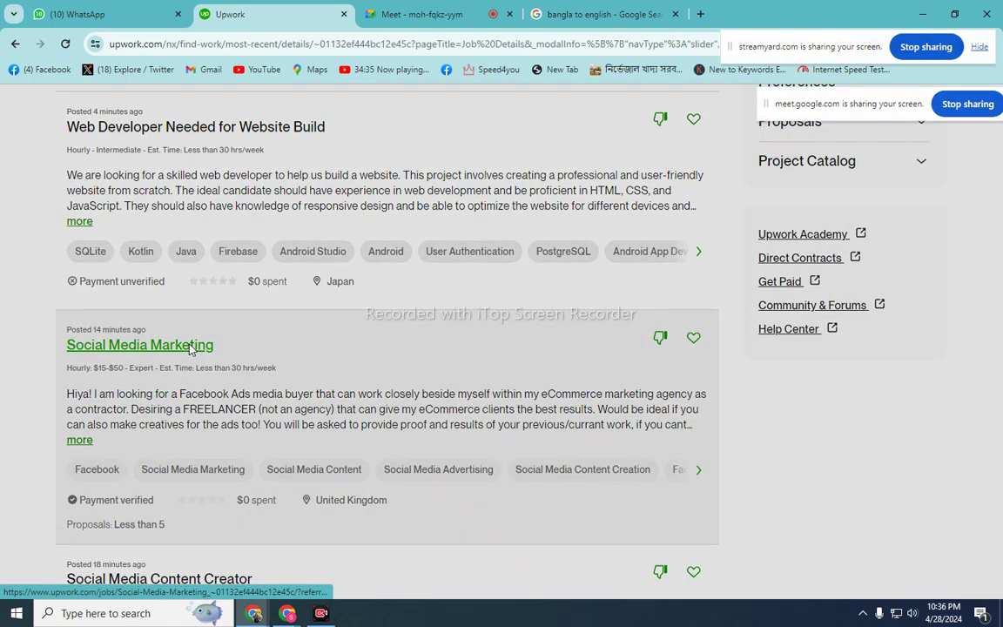
{"action": "left_click", "coordinate": [190, 347]}
{"action": "left_click", "coordinate": [926, 167]}
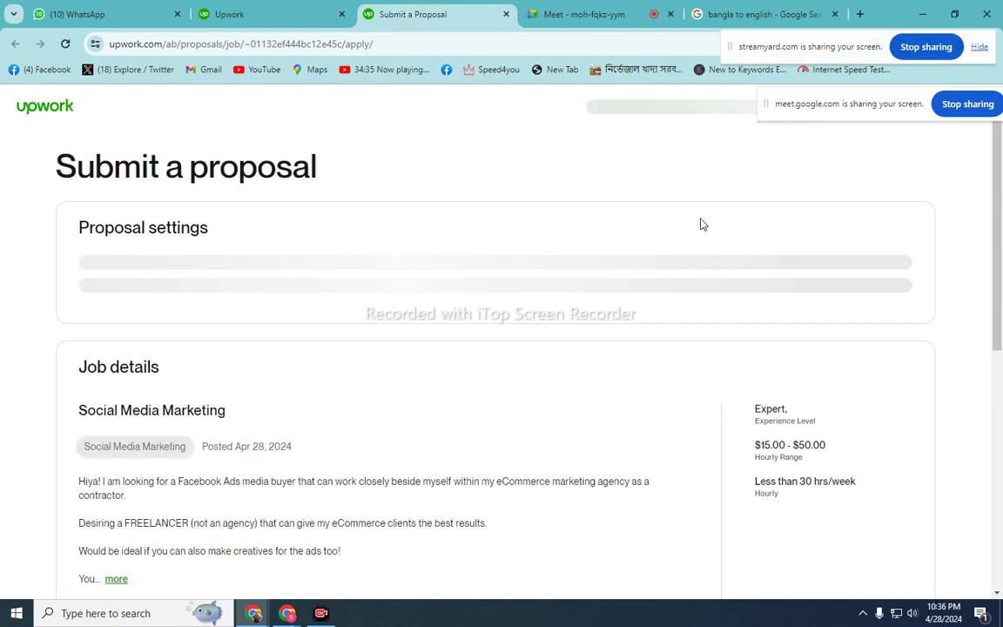
{"action": "left_click", "coordinate": [298, 11]}
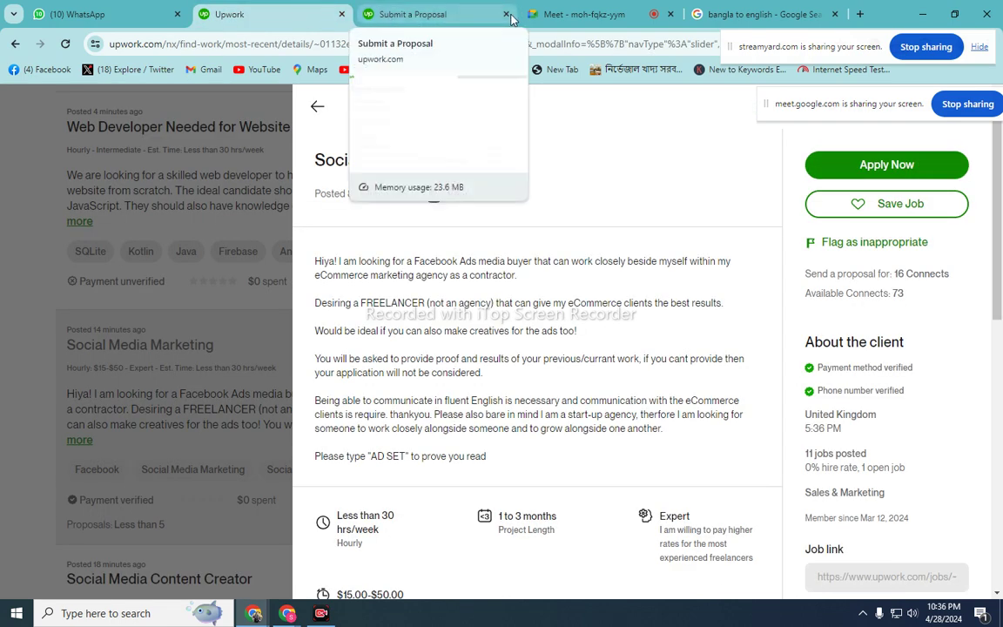
{"action": "middle_click", "coordinate": [460, 16]}
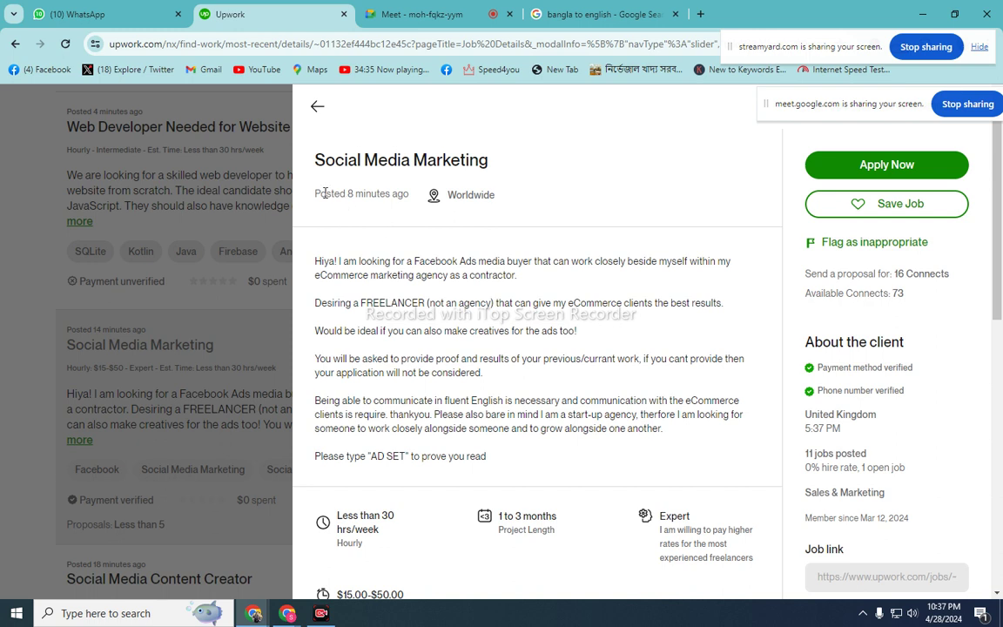
{"action": "left_click_drag", "start_coordinate": [325, 193], "coordinate": [387, 194]}
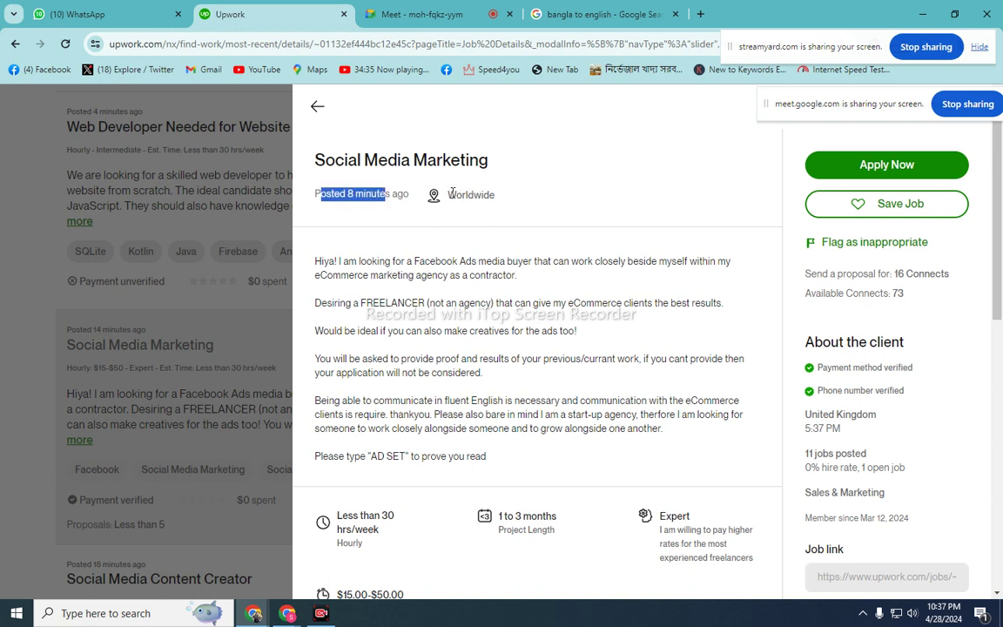
{"action": "left_click_drag", "start_coordinate": [452, 194], "coordinate": [498, 195]}
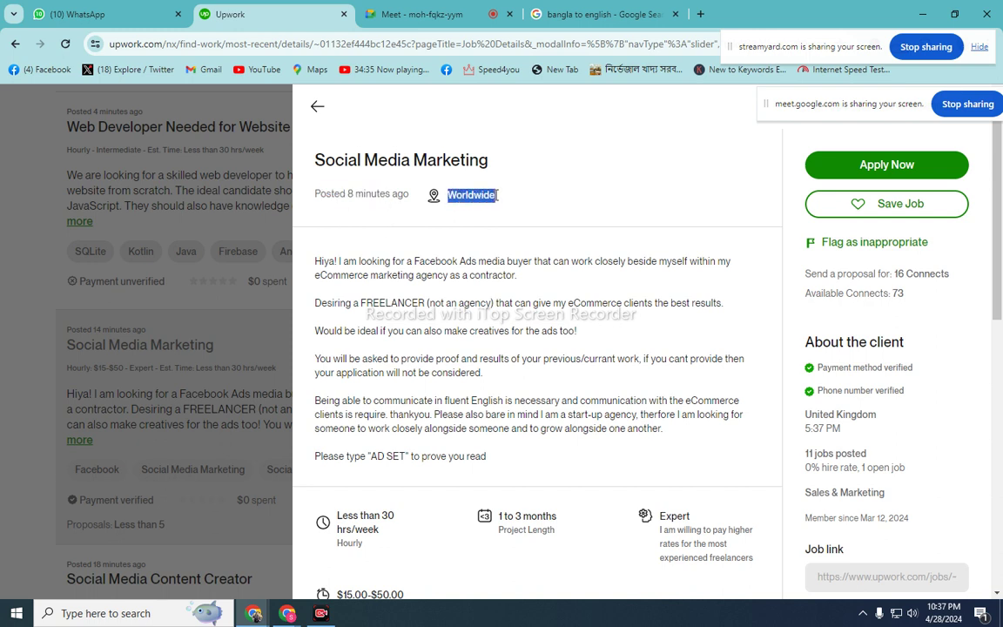
{"action": "left_click", "coordinate": [520, 202]}
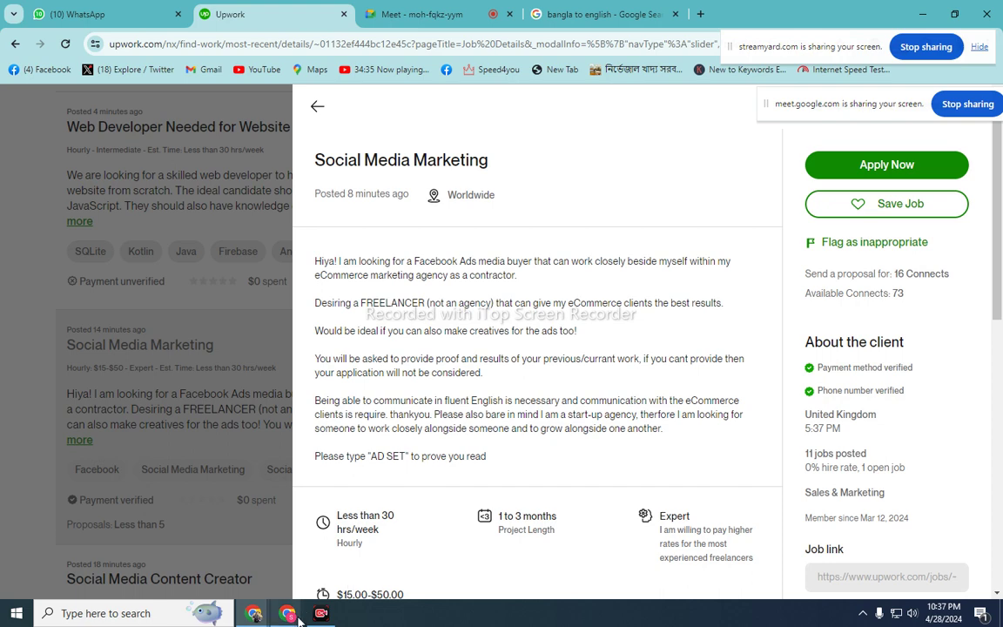
{"action": "mouse_move", "coordinate": [297, 616]}
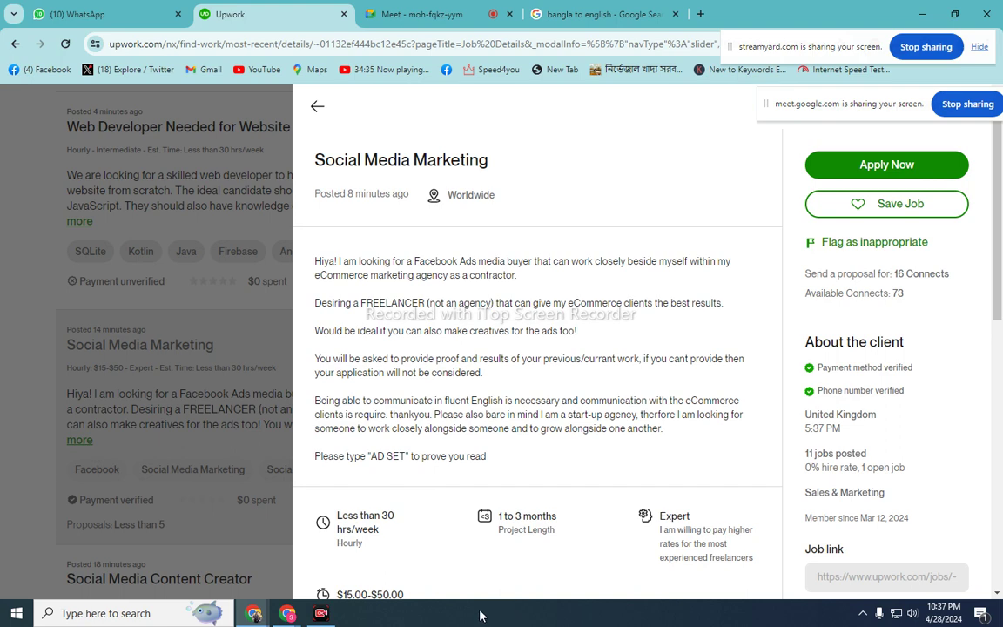
{"action": "scroll", "coordinate": [560, 405], "scroll_direction": "down", "scroll_amount": 3}
{"action": "scroll", "coordinate": [548, 406], "scroll_direction": "down", "scroll_amount": 1}
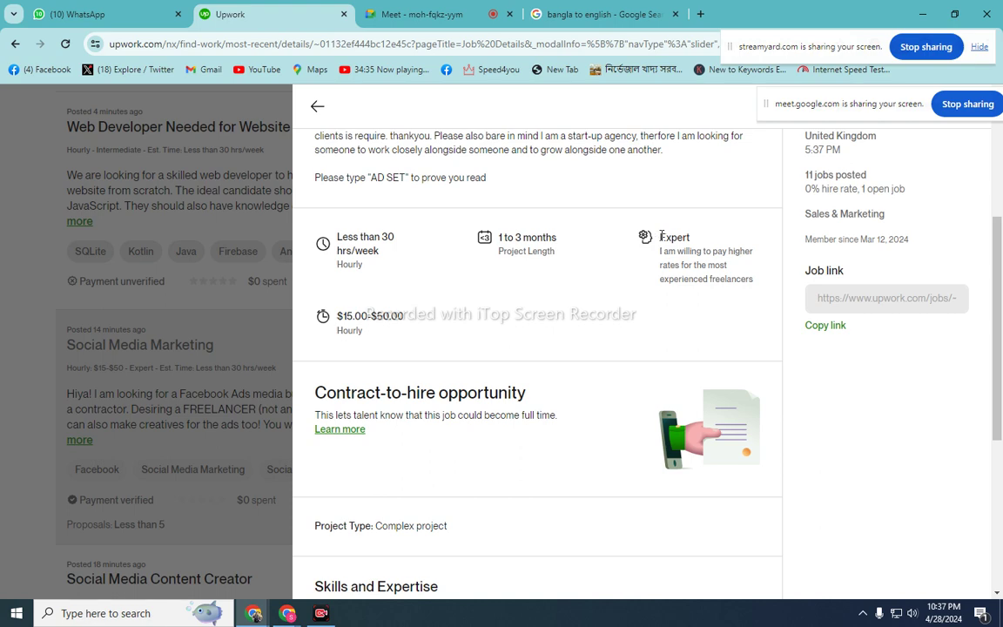
{"action": "left_click_drag", "start_coordinate": [661, 235], "coordinate": [682, 236]}
{"action": "left_click", "coordinate": [614, 289]}
{"action": "scroll", "coordinate": [627, 331], "scroll_direction": "up", "scroll_amount": 3}
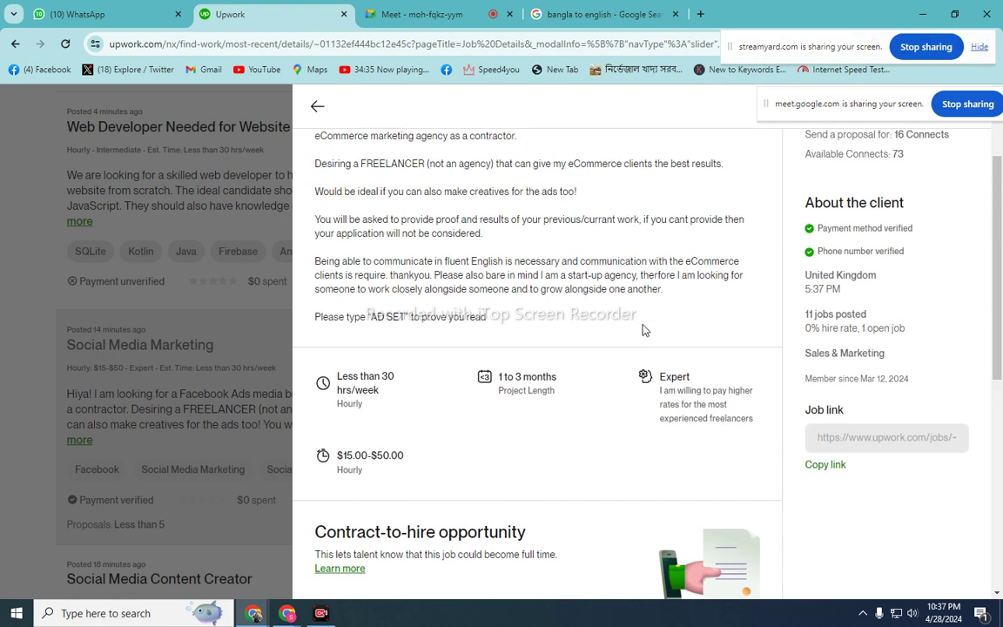
{"action": "scroll", "coordinate": [643, 329], "scroll_direction": "up", "scroll_amount": 1}
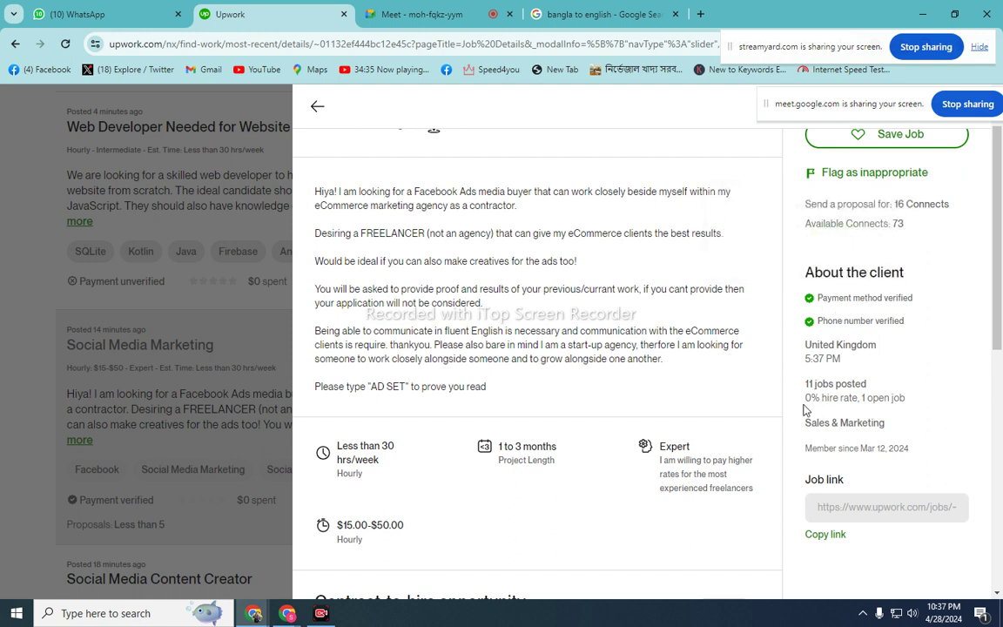
{"action": "left_click_drag", "start_coordinate": [807, 401], "coordinate": [907, 402]}
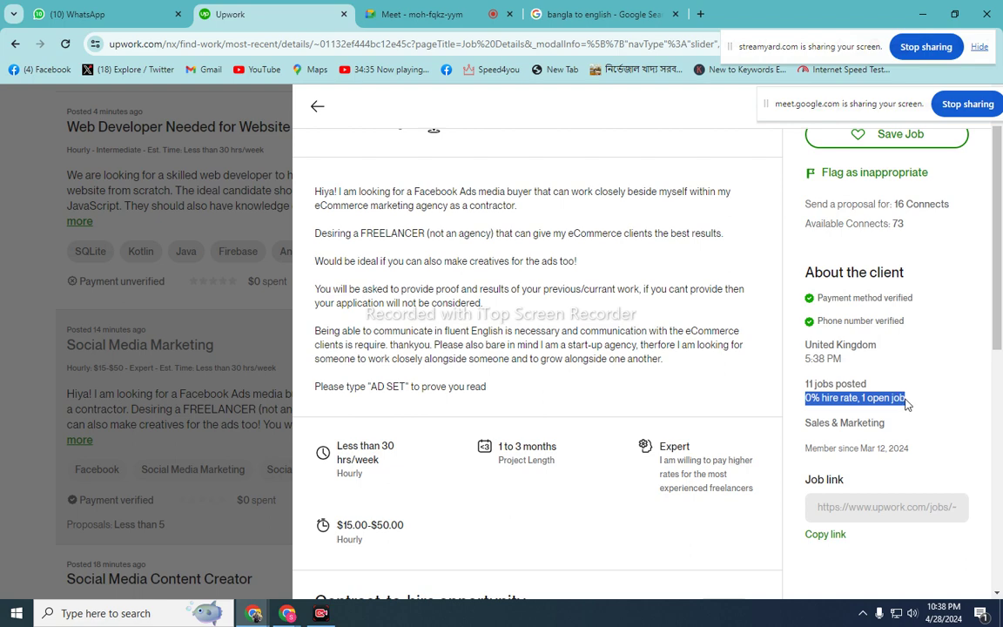
{"action": "scroll", "coordinate": [816, 359], "scroll_direction": "up", "scroll_amount": 2}
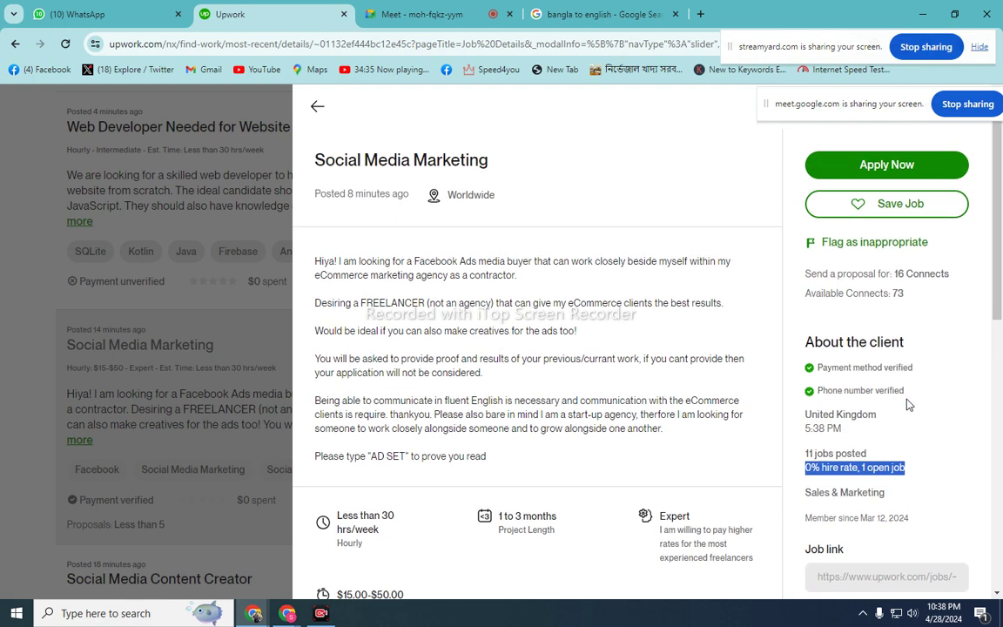
{"action": "scroll", "coordinate": [645, 416], "scroll_direction": "down", "scroll_amount": 3}
{"action": "scroll", "coordinate": [634, 415], "scroll_direction": "up", "scroll_amount": 3}
{"action": "scroll", "coordinate": [443, 347], "scroll_direction": "down", "scroll_amount": 4}
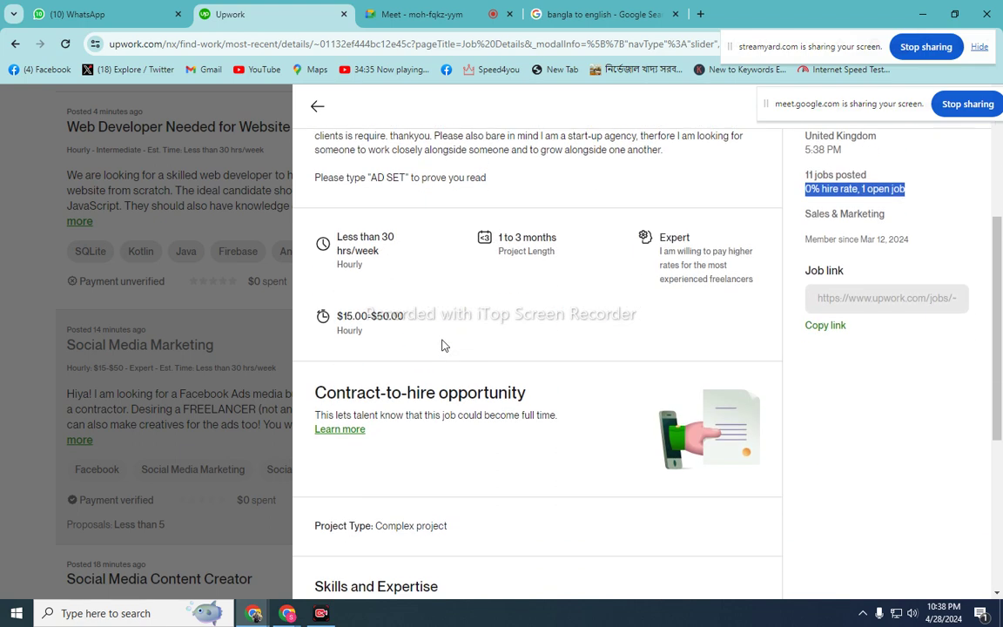
{"action": "scroll", "coordinate": [442, 345], "scroll_direction": "down", "scroll_amount": 4}
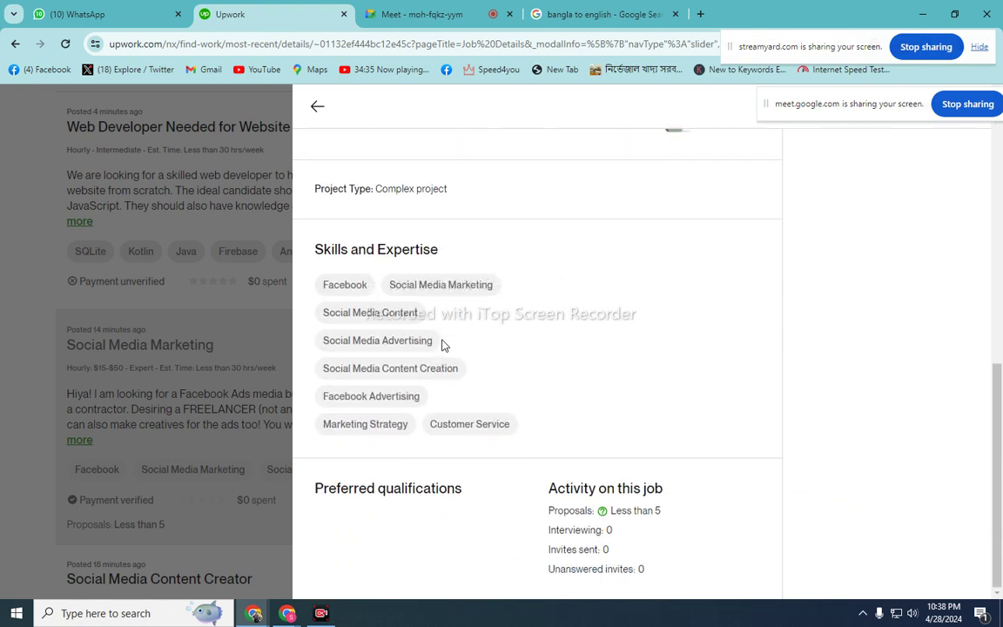
{"action": "scroll", "coordinate": [678, 435], "scroll_direction": "up", "scroll_amount": 2}
{"action": "scroll", "coordinate": [681, 435], "scroll_direction": "down", "scroll_amount": 2}
{"action": "scroll", "coordinate": [679, 434], "scroll_direction": "up", "scroll_amount": 2}
{"action": "scroll", "coordinate": [678, 434], "scroll_direction": "down", "scroll_amount": 2}
{"action": "left_click_drag", "start_coordinate": [549, 515], "coordinate": [683, 581]}
{"action": "left_click", "coordinate": [607, 435]}
{"action": "scroll", "coordinate": [621, 441], "scroll_direction": "up", "scroll_amount": 3}
{"action": "scroll", "coordinate": [620, 442], "scroll_direction": "up", "scroll_amount": 3}
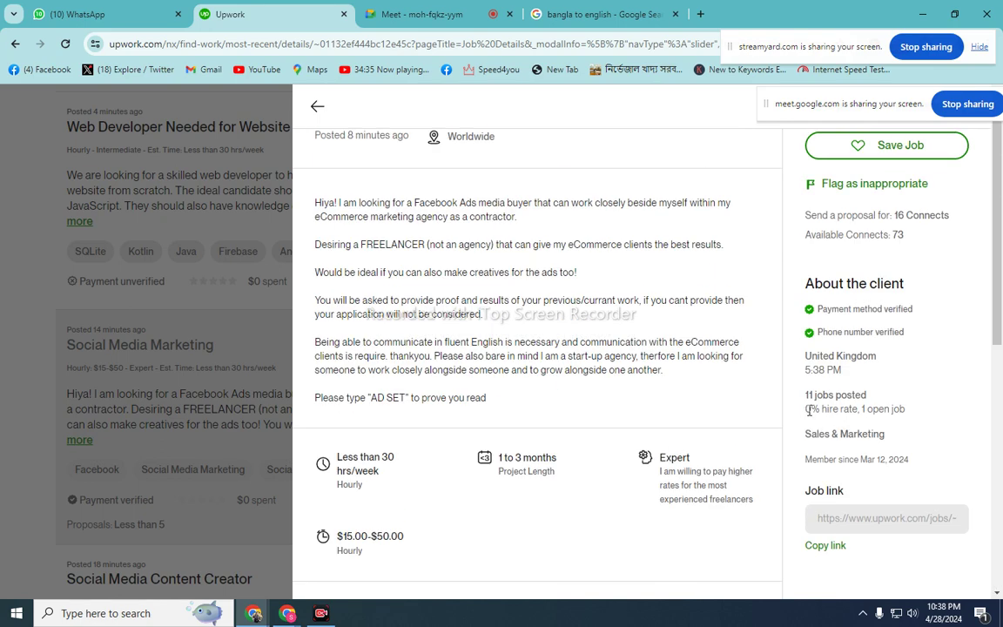
{"action": "left_click_drag", "start_coordinate": [808, 410], "coordinate": [919, 425]}
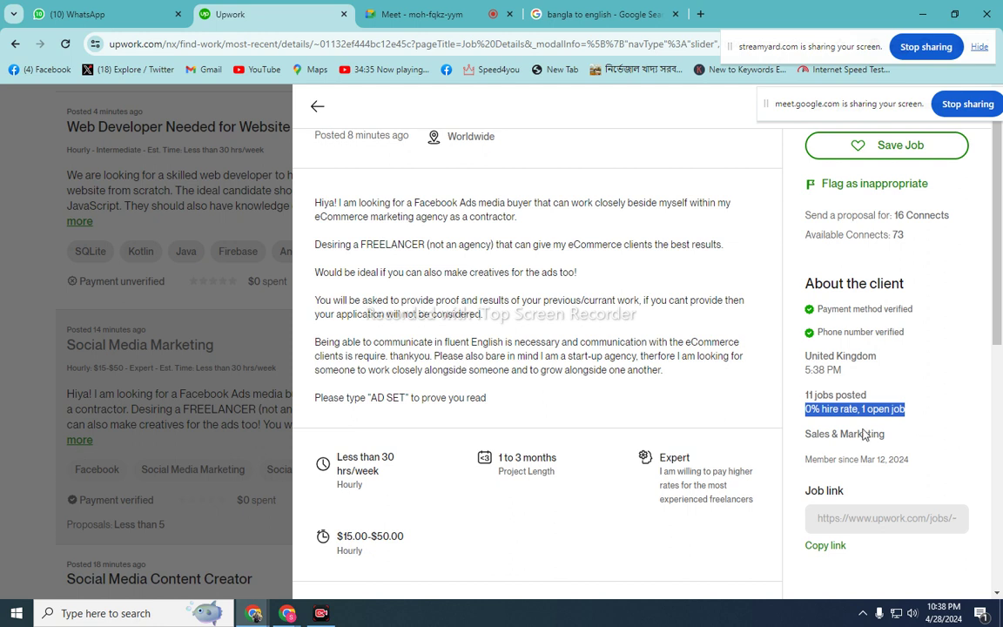
{"action": "scroll", "coordinate": [853, 426], "scroll_direction": "up", "scroll_amount": 1}
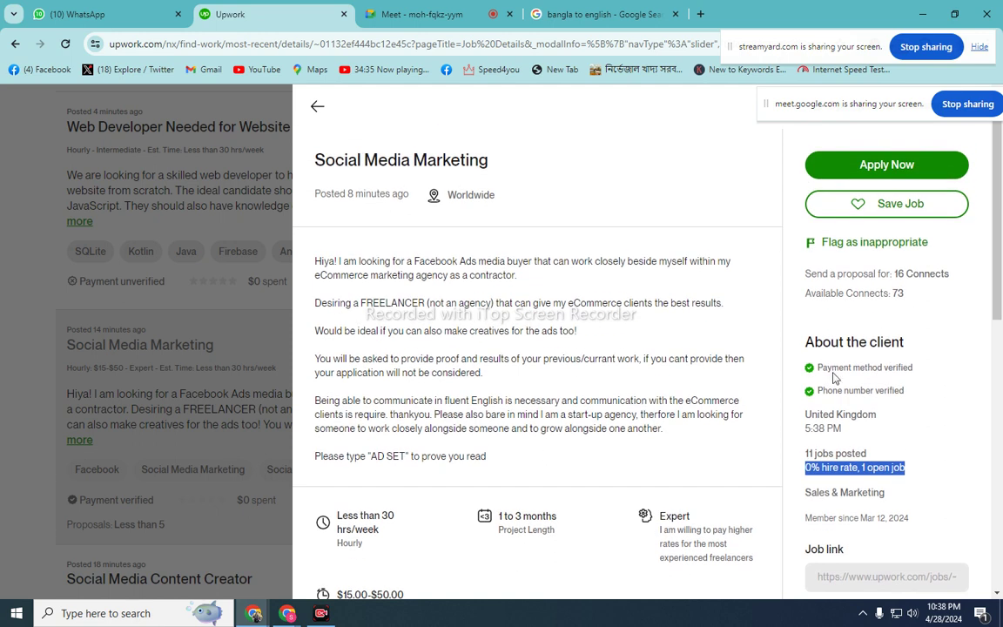
{"action": "left_click", "coordinate": [807, 275]}
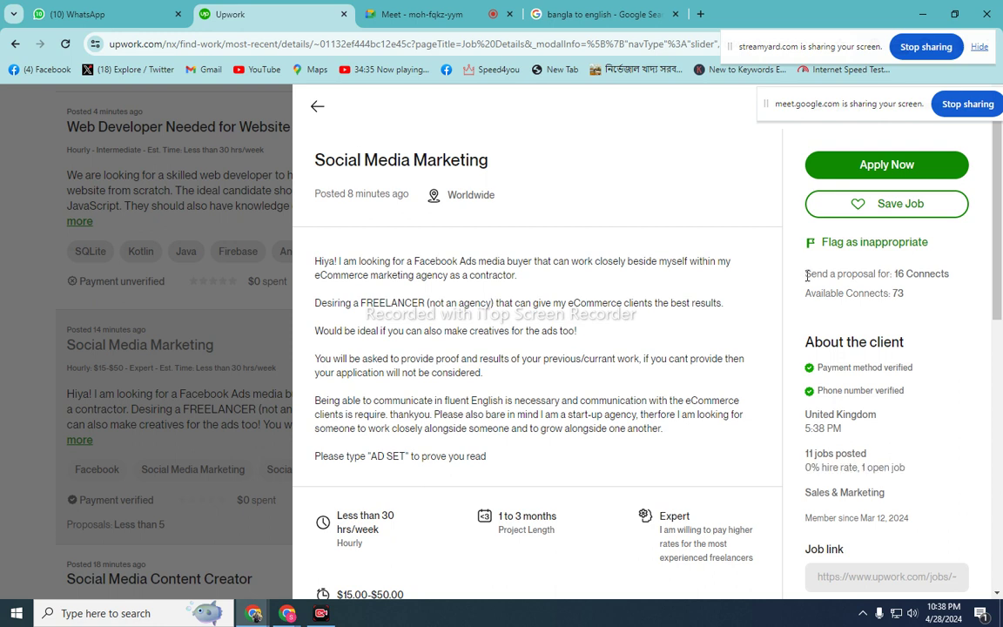
{"action": "left_click", "coordinate": [863, 613]}
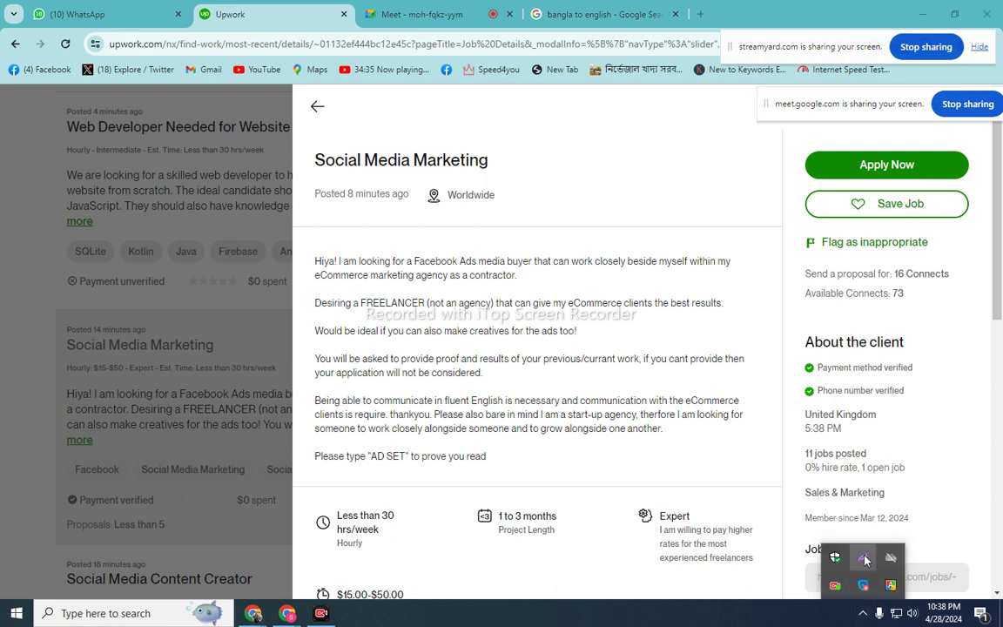
{"action": "left_click", "coordinate": [863, 557]}
{"action": "left_click_drag", "start_coordinate": [739, 200], "coordinate": [997, 434]}
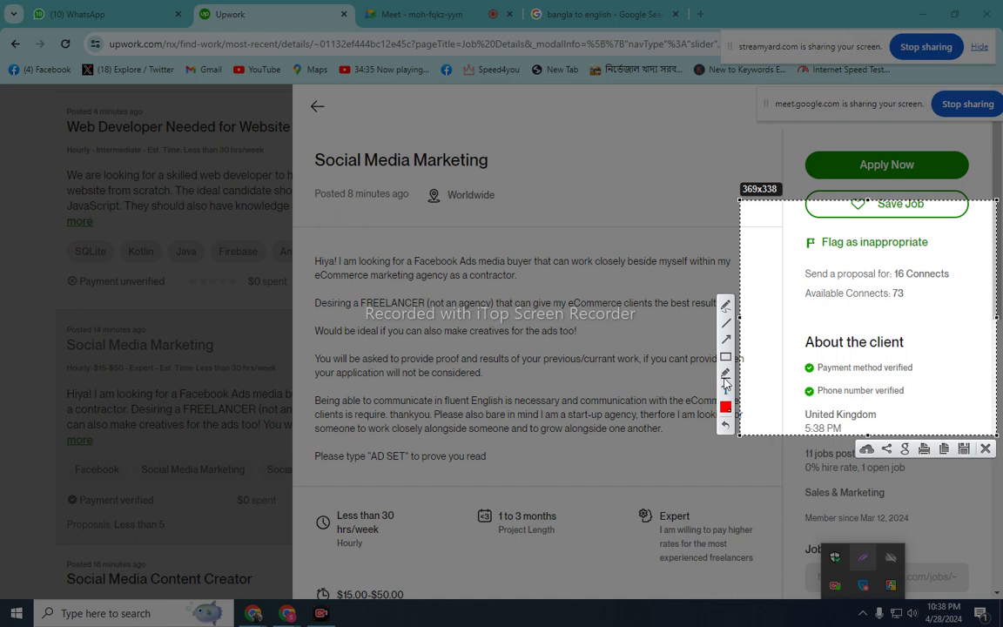
{"action": "mouse_move", "coordinate": [614, 405]}
{"action": "left_mouse_down"}
{"action": "mouse_move", "coordinate": [740, 287]}
{"action": "mouse_move", "coordinate": [808, 281]}
{"action": "left_mouse_up"}
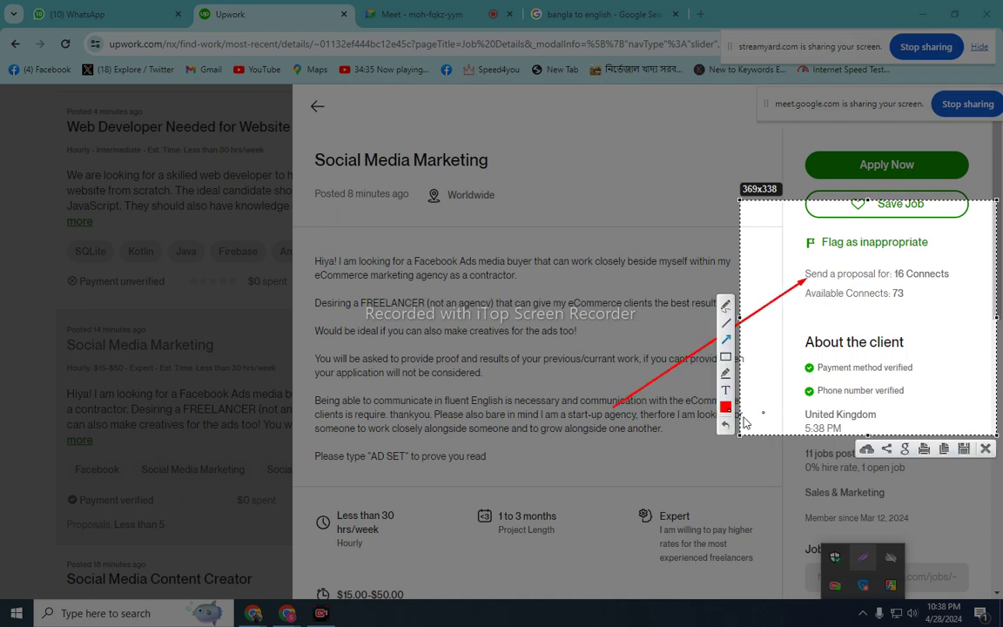
{"action": "mouse_move", "coordinate": [631, 460]}
{"action": "left_mouse_down"}
{"action": "mouse_move", "coordinate": [661, 265]}
{"action": "mouse_move", "coordinate": [723, 262]}
{"action": "mouse_move", "coordinate": [806, 299]}
{"action": "left_mouse_up"}
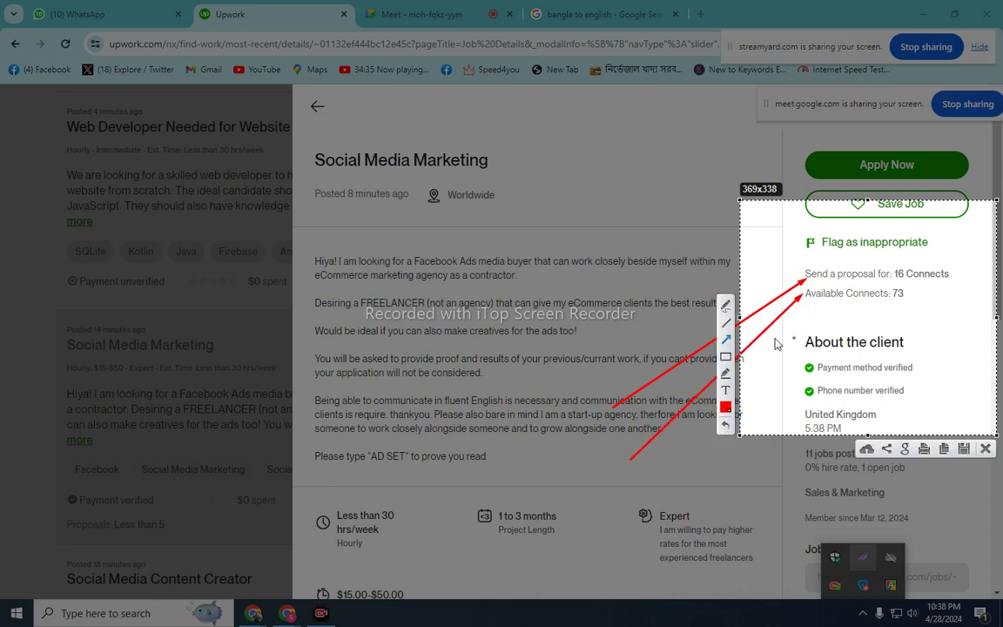
{"action": "left_click", "coordinate": [986, 448]}
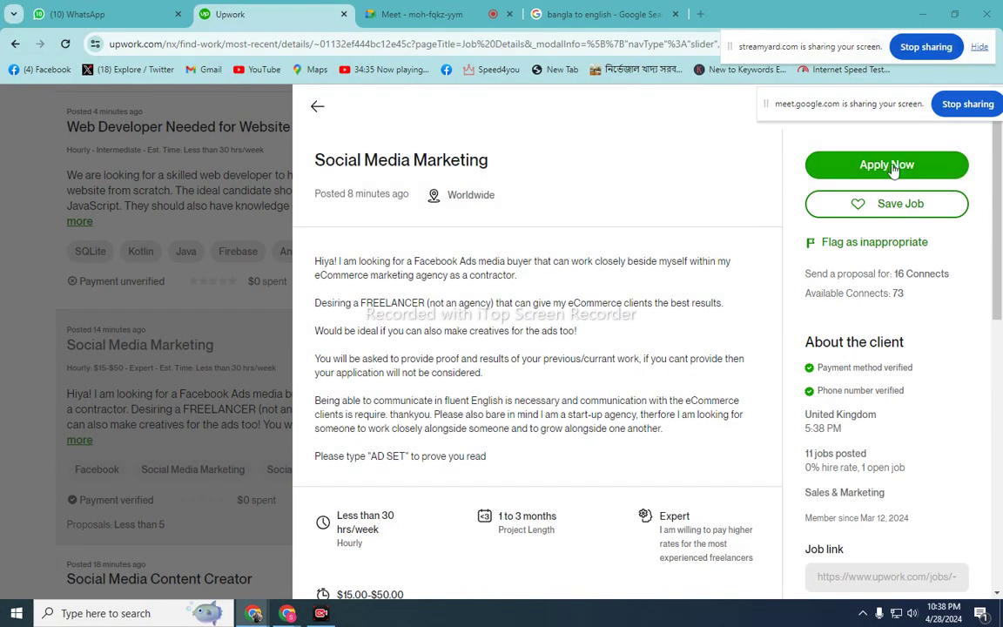
- Open the Social Media Marketing proposal page via Apply Now, closing the duplicate tab
{"action": "left_click", "coordinate": [849, 178]}
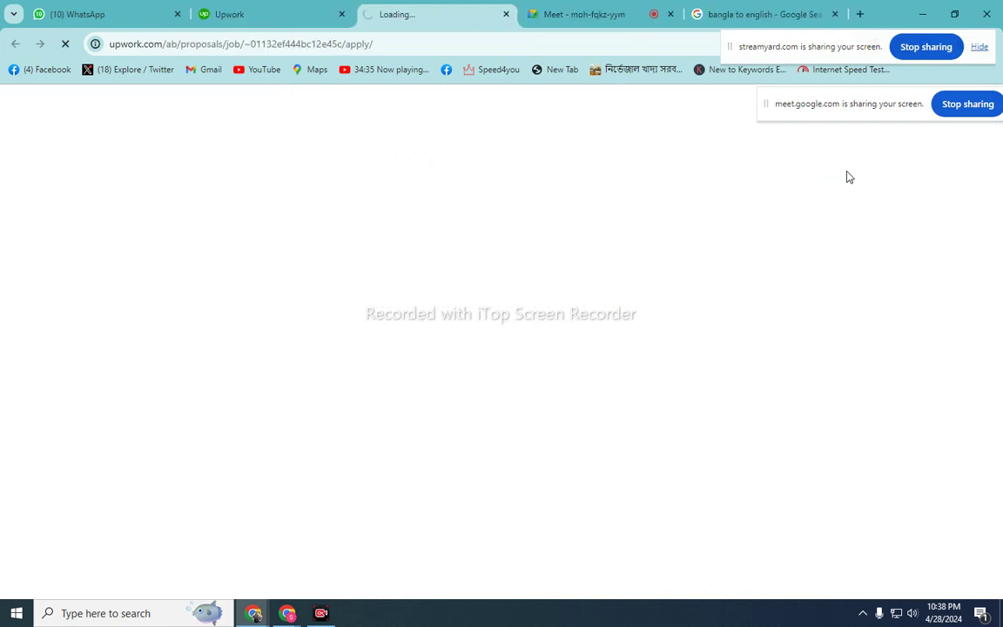
{"action": "left_click", "coordinate": [261, 16]}
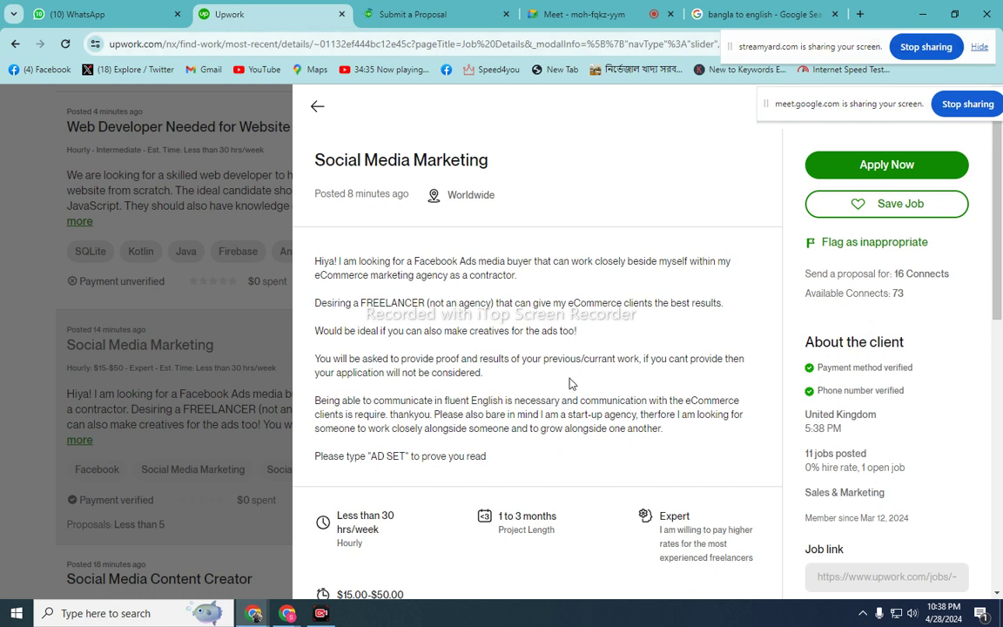
{"action": "left_click", "coordinate": [858, 165]}
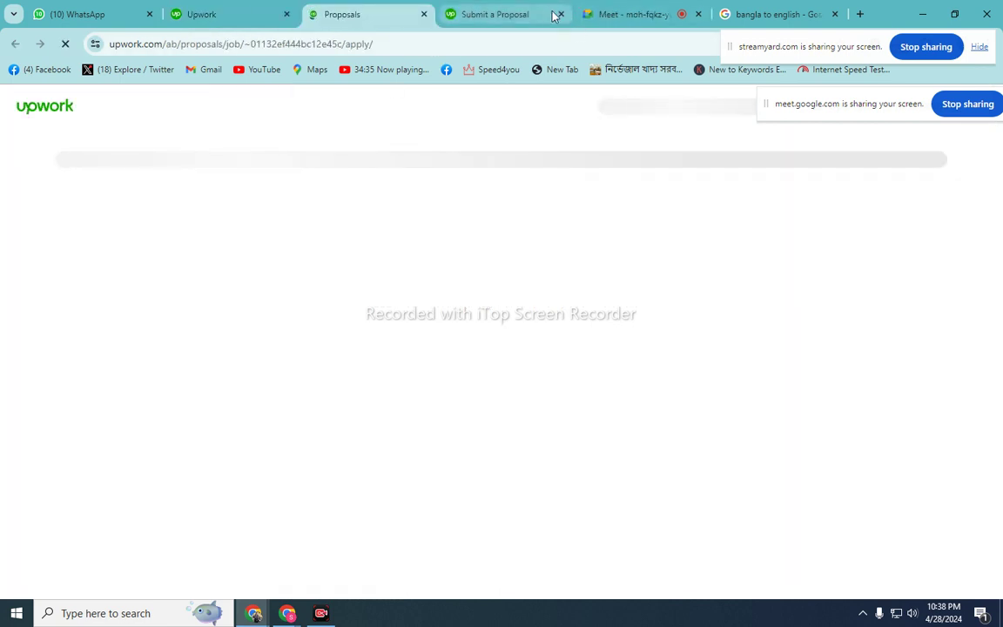
{"action": "left_click", "coordinate": [560, 14]}
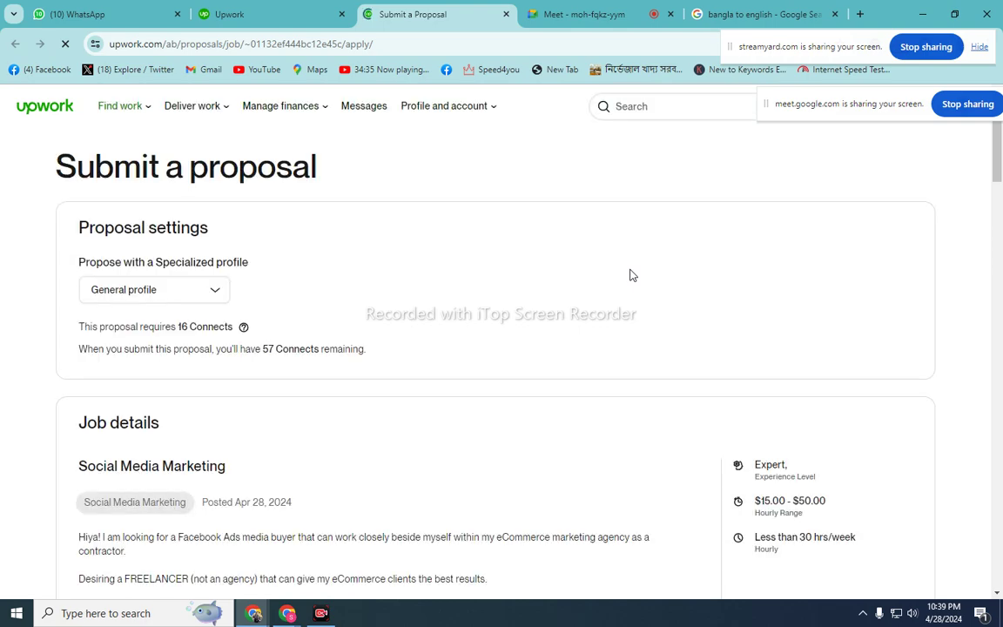
- Admit the waiting guest into the Meet call and return to the proposal page
{"action": "left_click", "coordinate": [604, 14]}
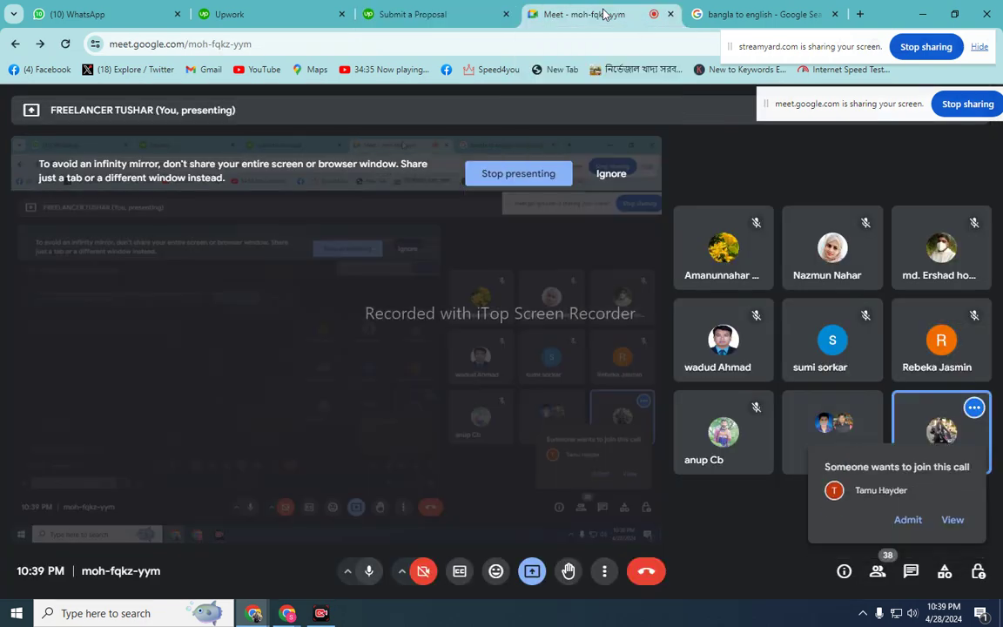
{"action": "left_click", "coordinate": [908, 520]}
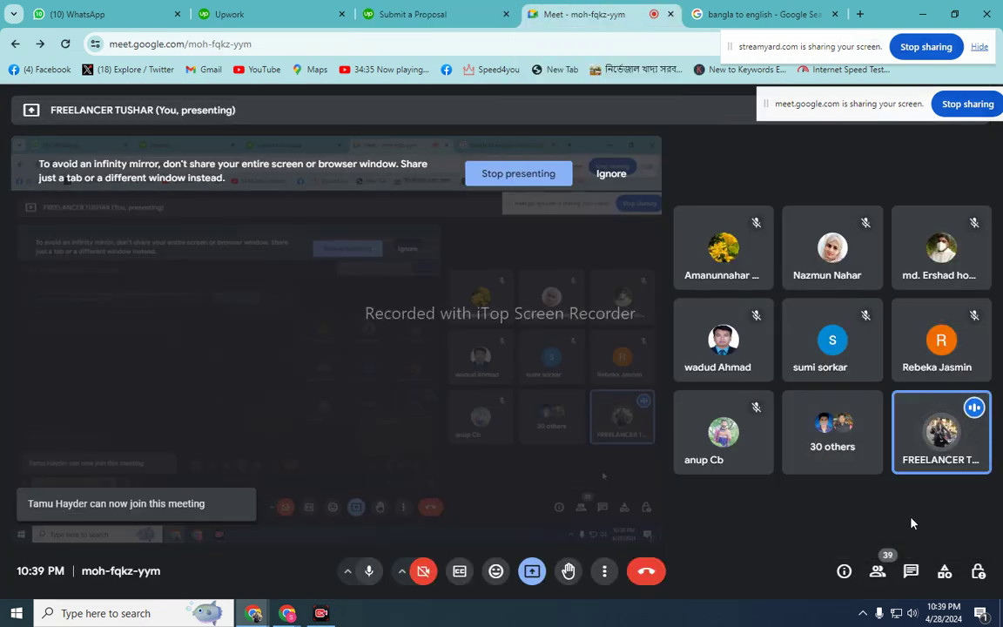
{"action": "left_click", "coordinate": [431, 13]}
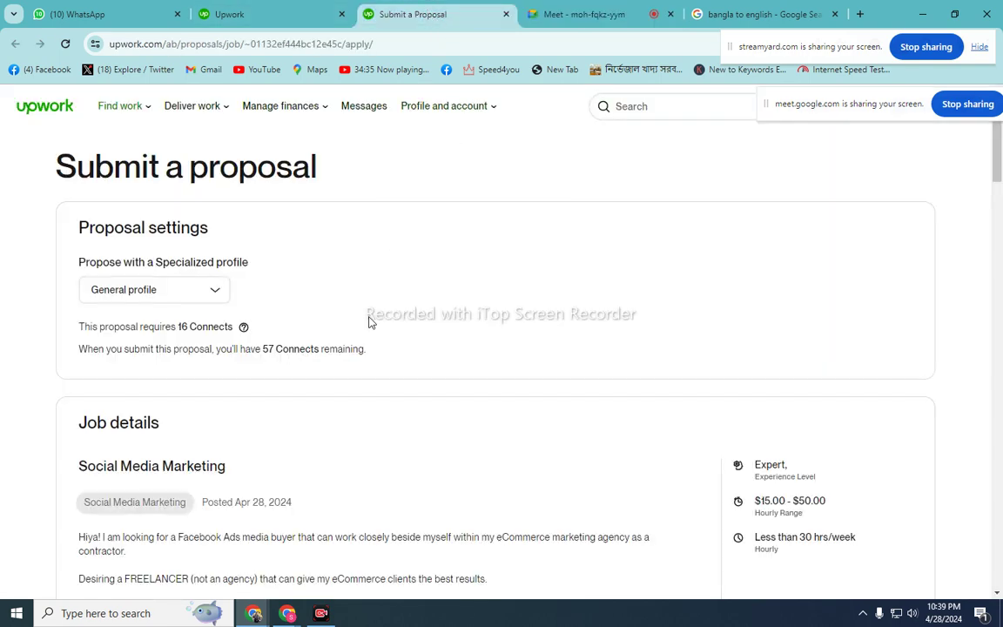
{"action": "scroll", "coordinate": [370, 322], "scroll_direction": "down", "scroll_amount": 1}
{"action": "scroll", "coordinate": [369, 323], "scroll_direction": "up", "scroll_amount": 1}
- Capture the proposal settings with Lightshot, drawing a red arrow at the profile choice, then discard it
{"action": "left_click", "coordinate": [216, 298]}
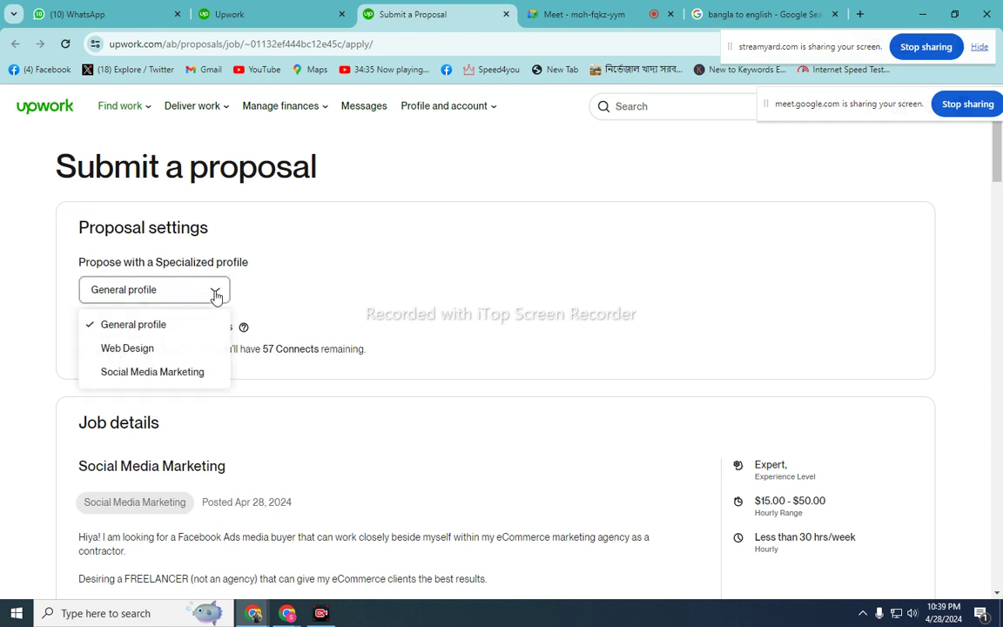
{"action": "left_click", "coordinate": [216, 296]}
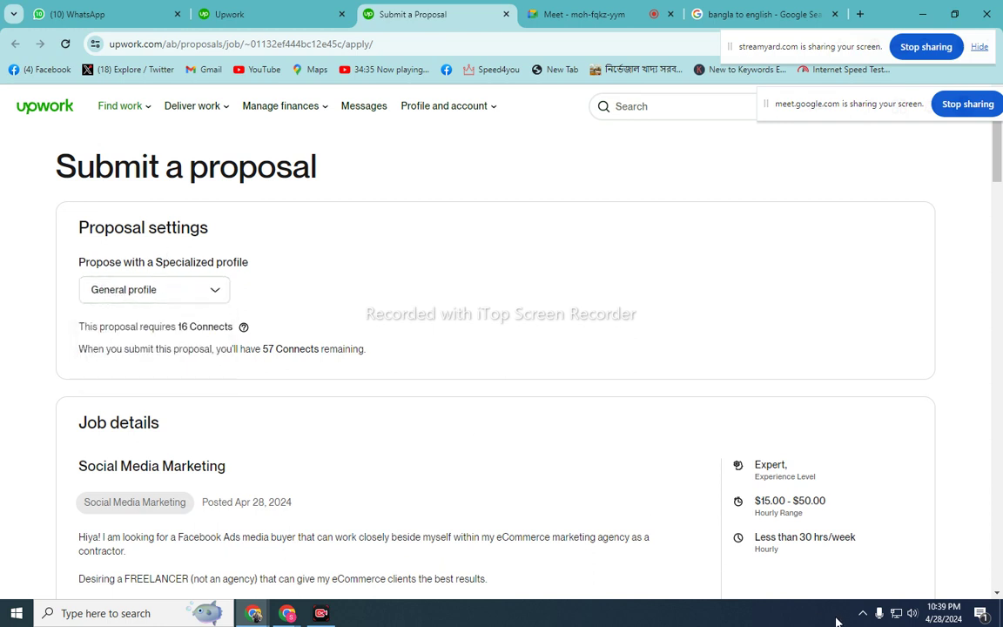
{"action": "left_click", "coordinate": [862, 614]}
{"action": "left_click", "coordinate": [863, 558]}
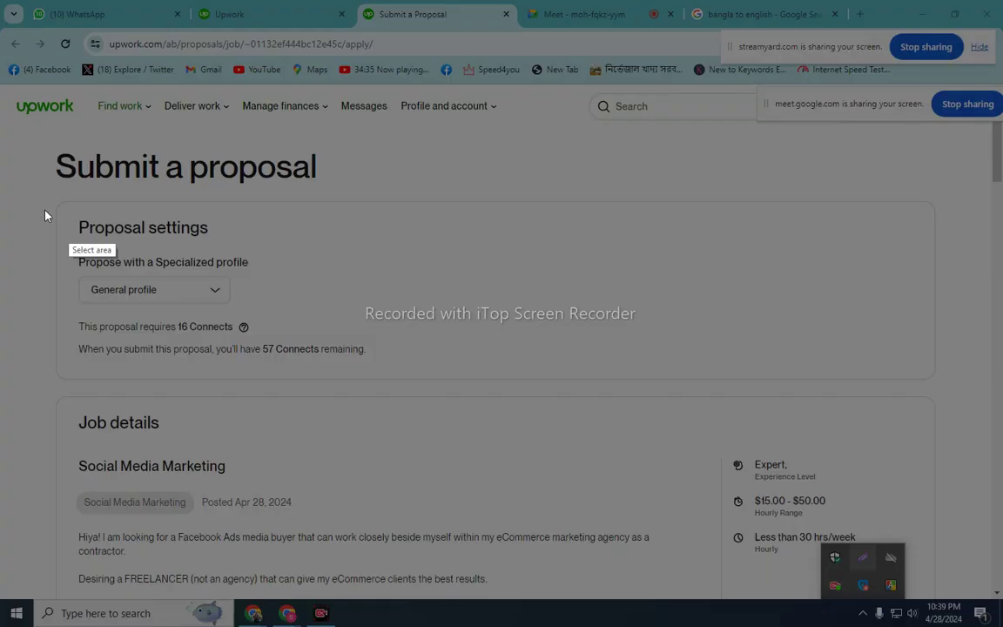
{"action": "left_click_drag", "start_coordinate": [7, 152], "coordinate": [717, 612]}
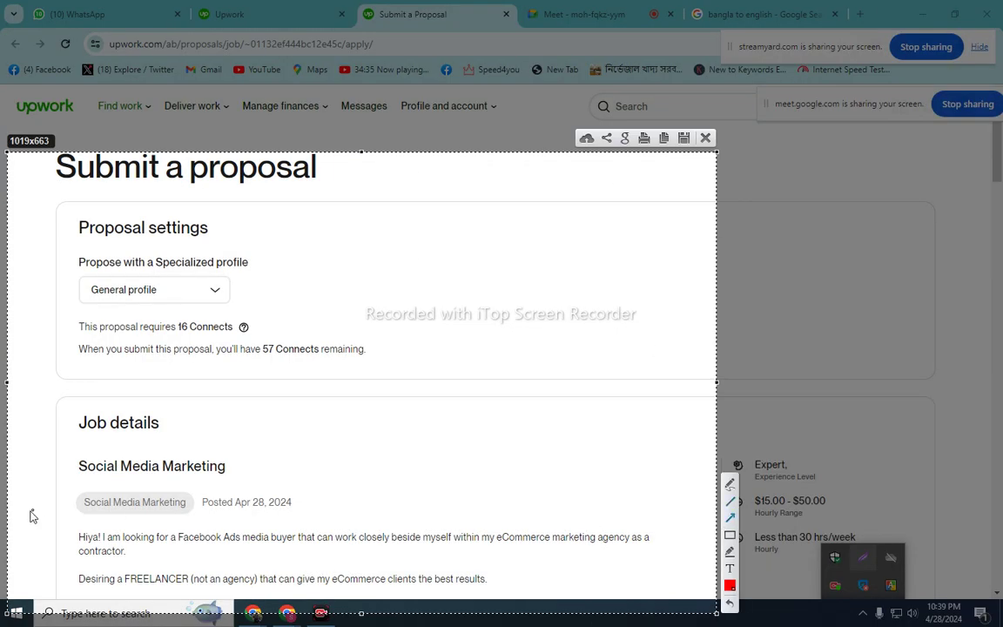
{"action": "mouse_move", "coordinate": [17, 512]}
{"action": "left_mouse_down"}
{"action": "mouse_move", "coordinate": [261, 324]}
{"action": "mouse_move", "coordinate": [217, 290]}
{"action": "mouse_move", "coordinate": [202, 297]}
{"action": "left_mouse_up"}
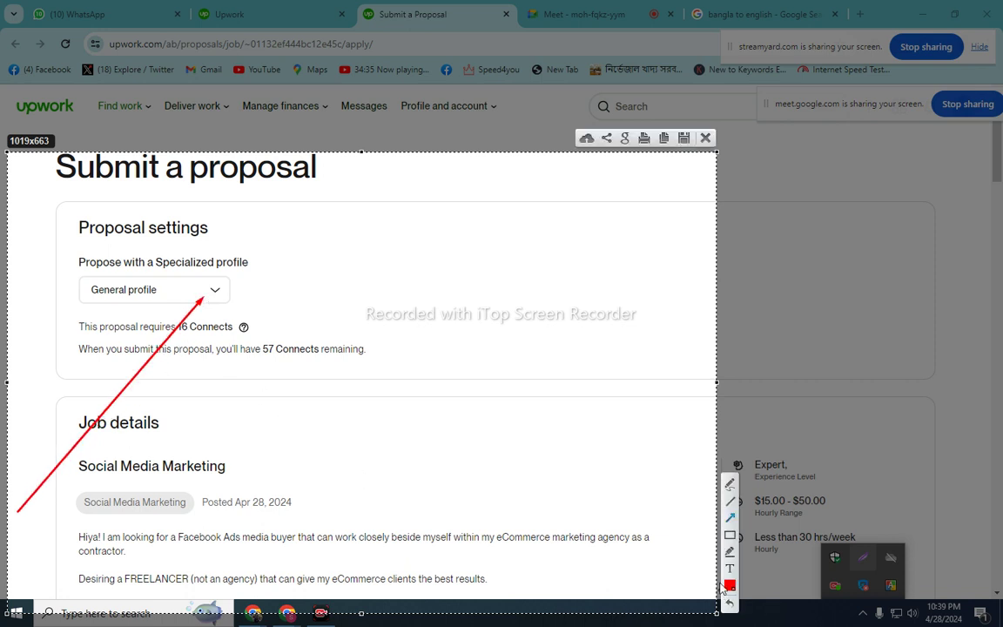
{"action": "left_click", "coordinate": [705, 138]}
- Choose the Social Media Marketing specialized profile for the proposal
{"action": "left_click", "coordinate": [179, 289]}
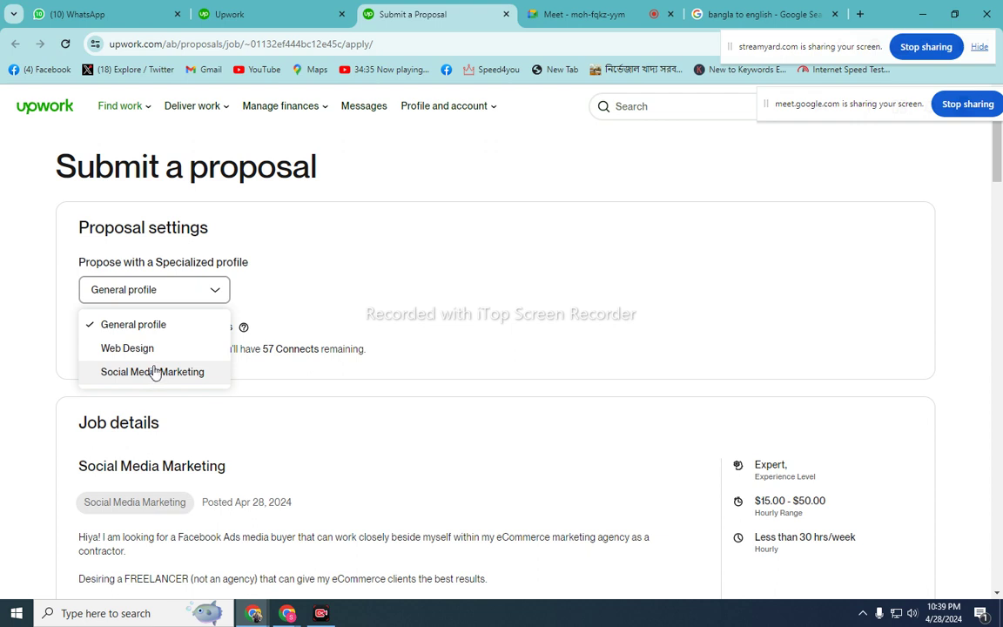
{"action": "left_click", "coordinate": [155, 372]}
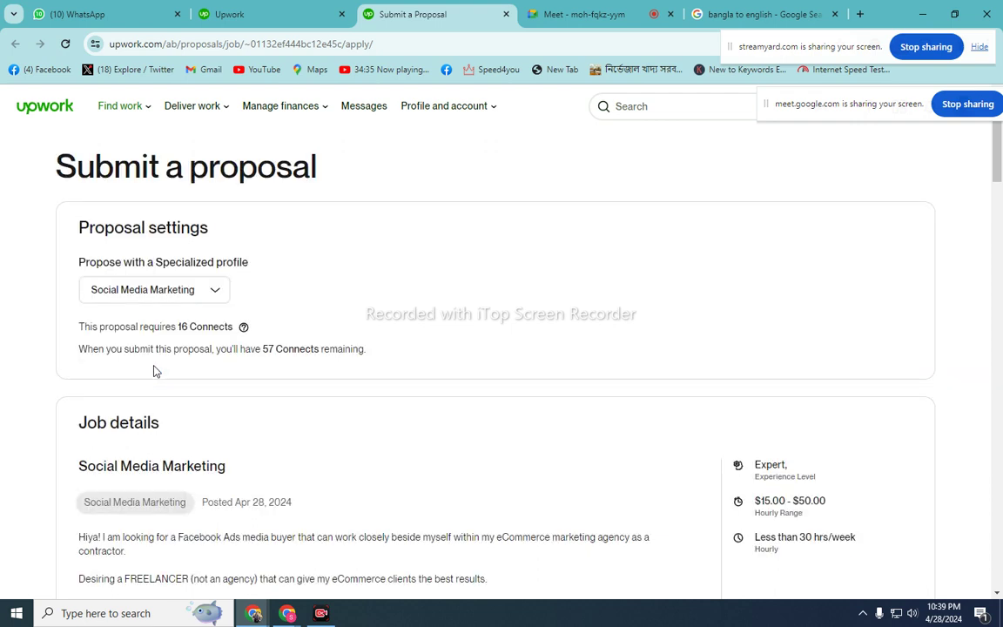
{"action": "scroll", "coordinate": [305, 427], "scroll_direction": "down", "scroll_amount": 3}
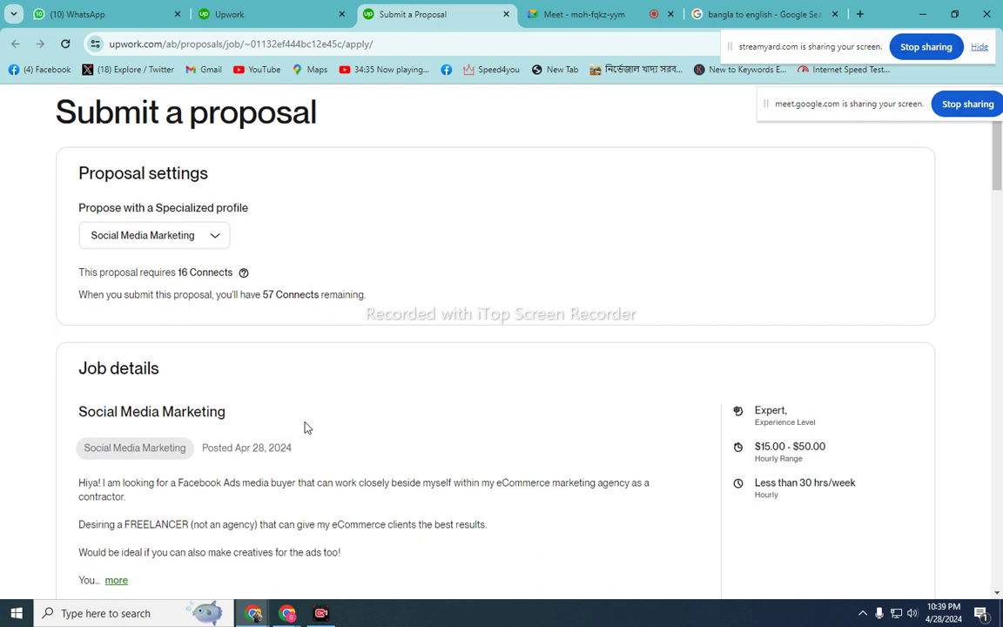
{"action": "scroll", "coordinate": [92, 216], "scroll_direction": "up", "scroll_amount": 1}
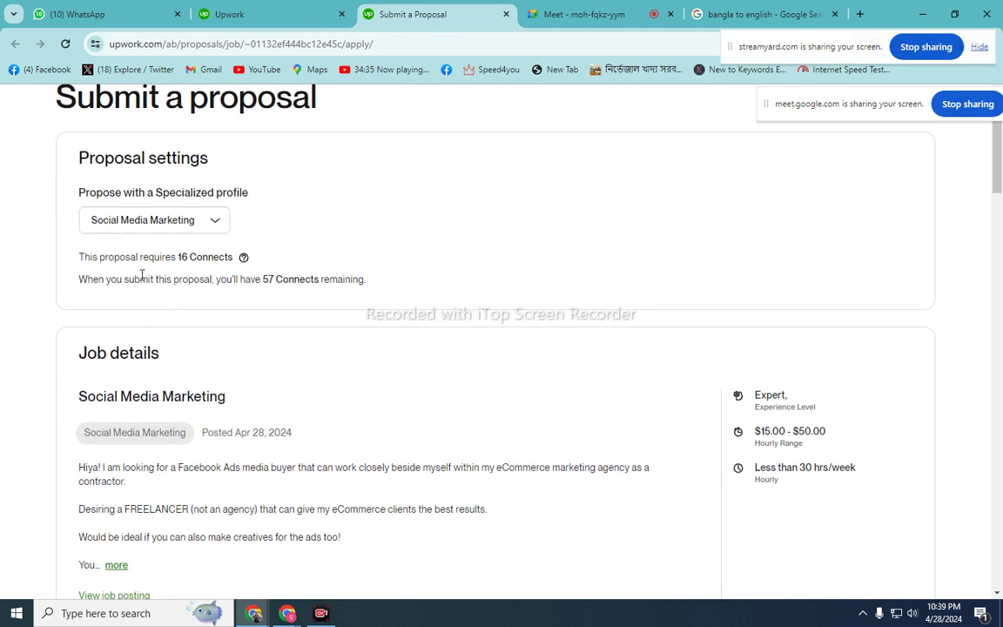
- Highlight the 16 Connects required and 57 remaining lines, then scroll down to Terms
{"action": "left_click_drag", "start_coordinate": [80, 257], "coordinate": [243, 257]}
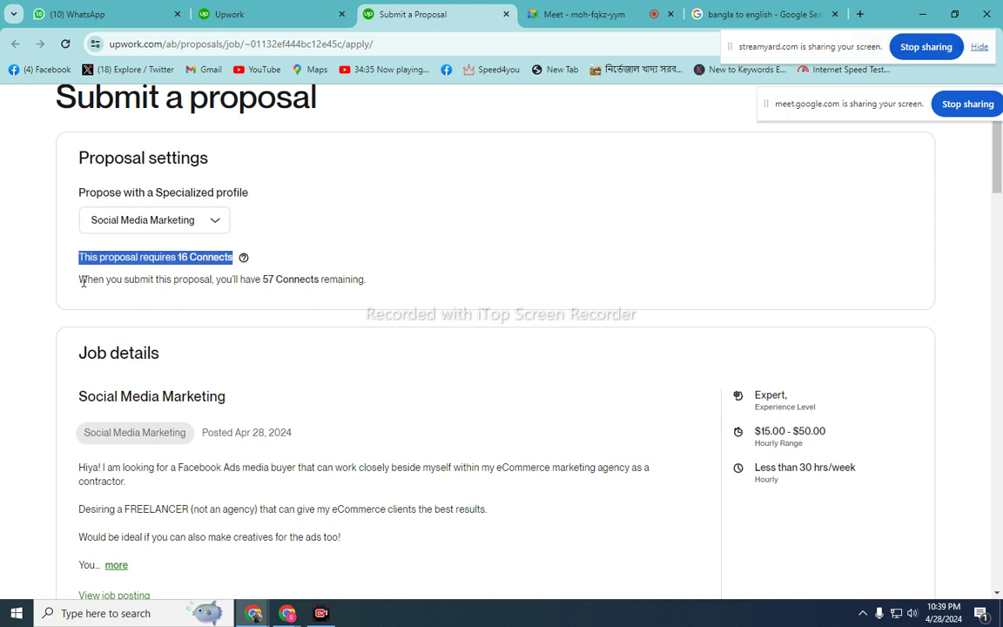
{"action": "left_click_drag", "start_coordinate": [170, 282], "coordinate": [141, 282]}
{"action": "left_click", "coordinate": [116, 279]}
{"action": "left_click_drag", "start_coordinate": [80, 277], "coordinate": [393, 276]}
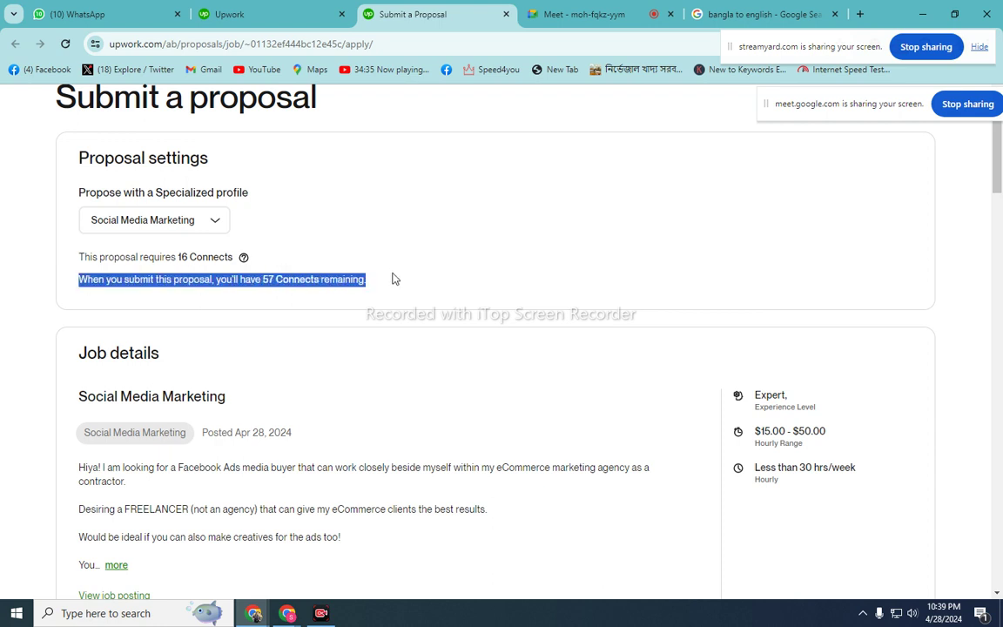
{"action": "scroll", "coordinate": [402, 301], "scroll_direction": "down", "scroll_amount": 2}
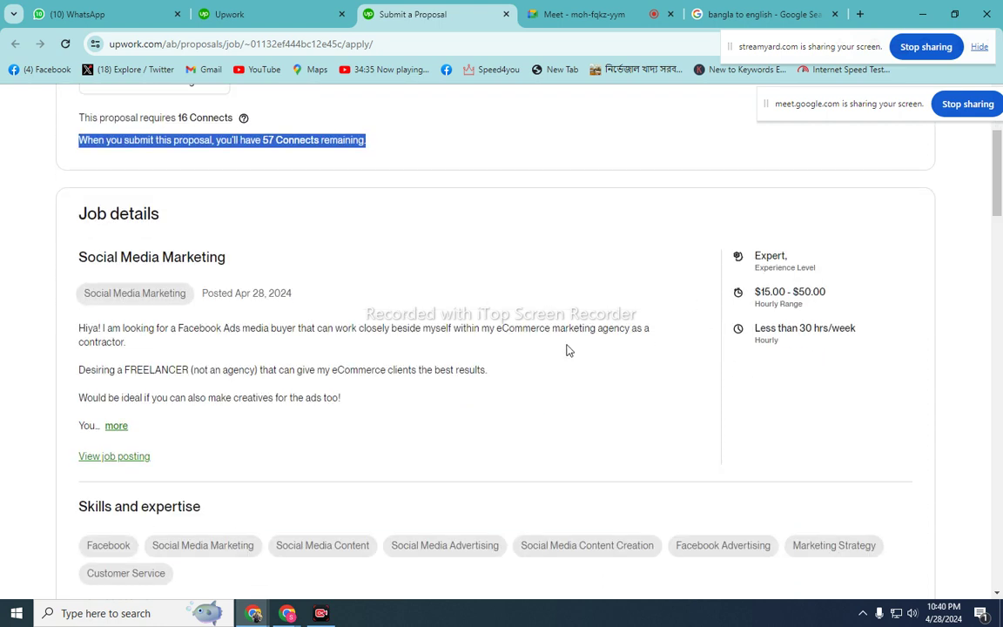
{"action": "scroll", "coordinate": [566, 350], "scroll_direction": "down", "scroll_amount": 2}
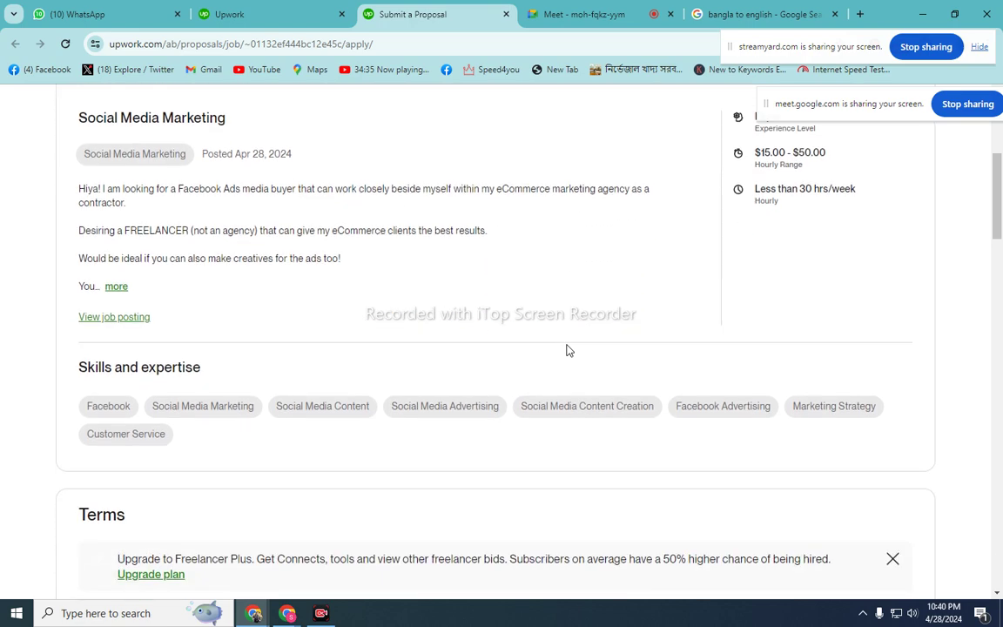
{"action": "scroll", "coordinate": [566, 350], "scroll_direction": "down", "scroll_amount": 4}
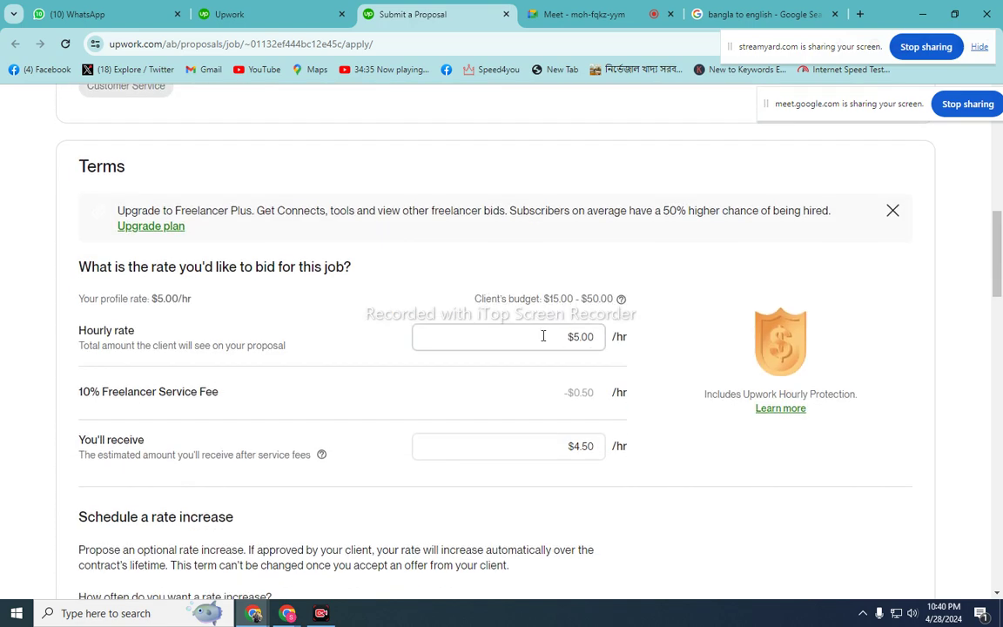
- Change the hourly rate bid from 5 to 15, leaving $13.50/hr after fees
{"action": "left_click", "coordinate": [586, 343]}
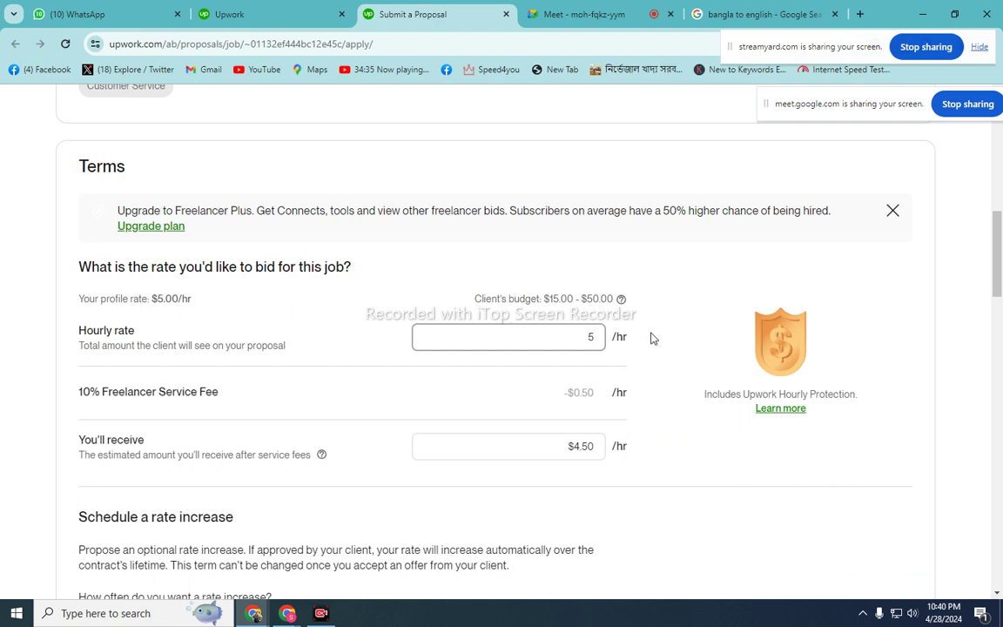
{"action": "key", "text": "BackSpace"}
{"action": "type", "text": "15"}
{"action": "scroll", "coordinate": [473, 372], "scroll_direction": "down", "scroll_amount": 1}
{"action": "scroll", "coordinate": [471, 372], "scroll_direction": "down", "scroll_amount": 2}
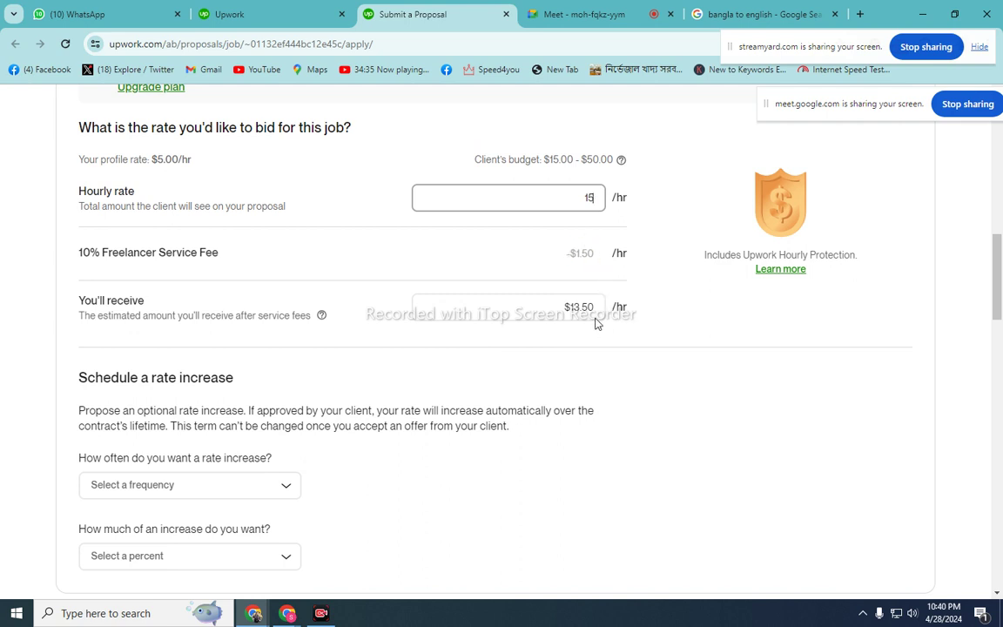
{"action": "left_click_drag", "start_coordinate": [570, 306], "coordinate": [601, 308]}
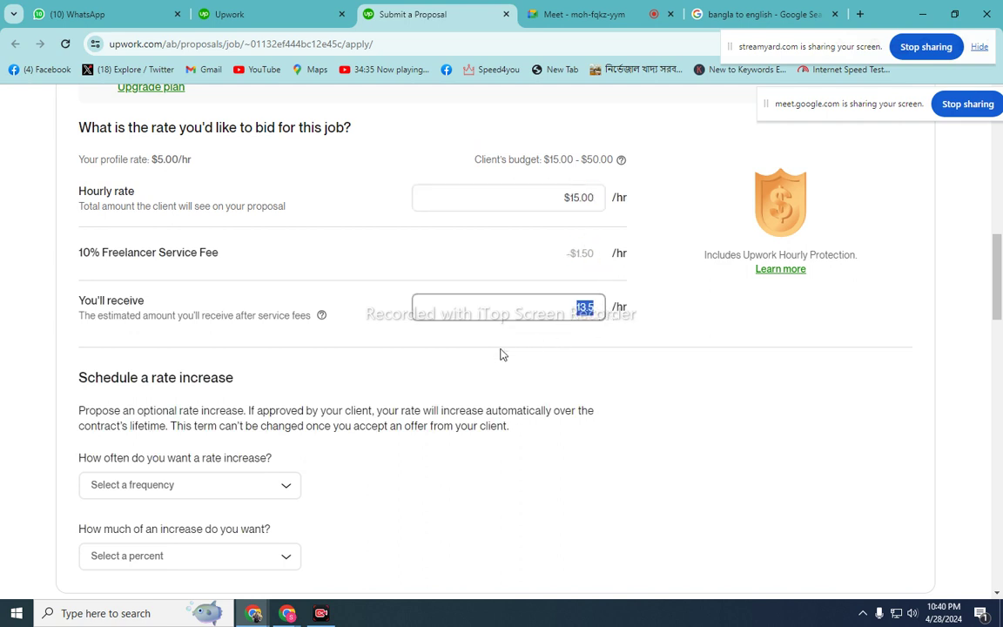
{"action": "left_click", "coordinate": [541, 250]}
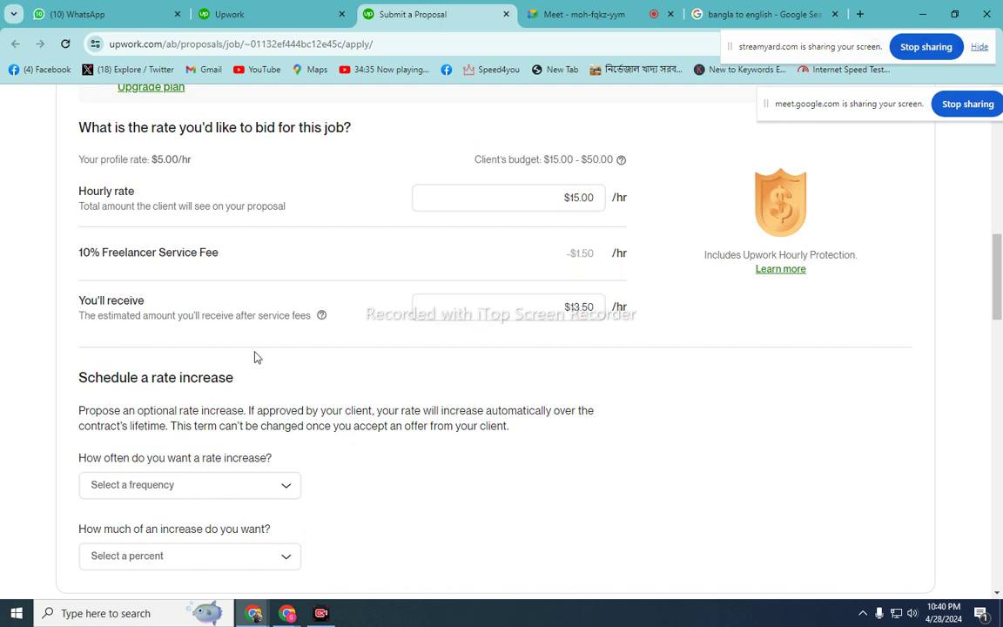
- Copy the 'Propose an optional rate increase' explanation paragraph
{"action": "scroll", "coordinate": [255, 357], "scroll_direction": "down", "scroll_amount": 2}
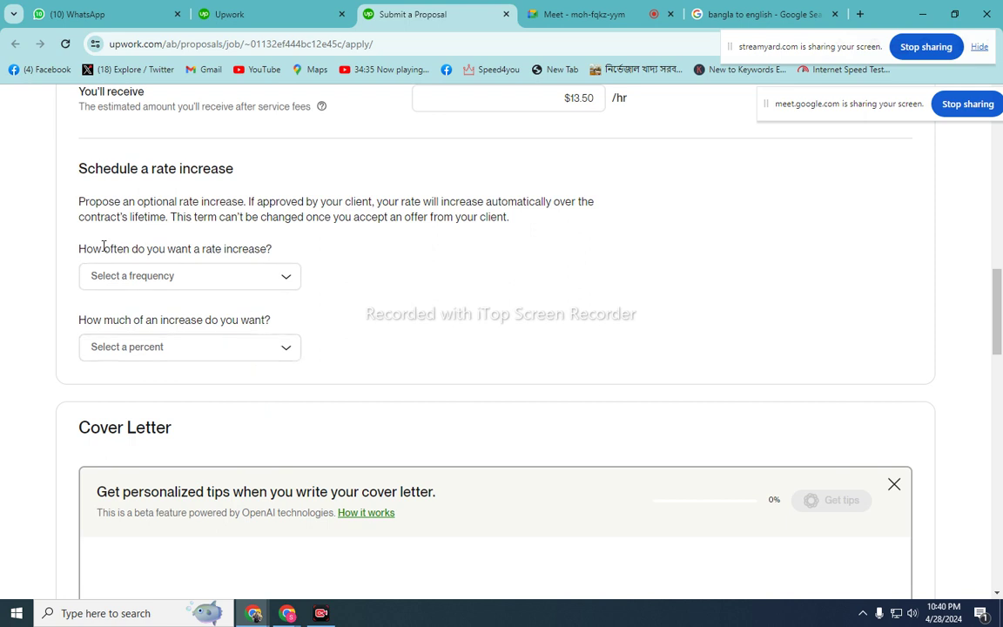
{"action": "left_click_drag", "start_coordinate": [81, 247], "coordinate": [272, 249]}
{"action": "right_click", "coordinate": [244, 250]}
{"action": "left_click", "coordinate": [158, 214]}
{"action": "left_click_drag", "start_coordinate": [80, 201], "coordinate": [504, 217]}
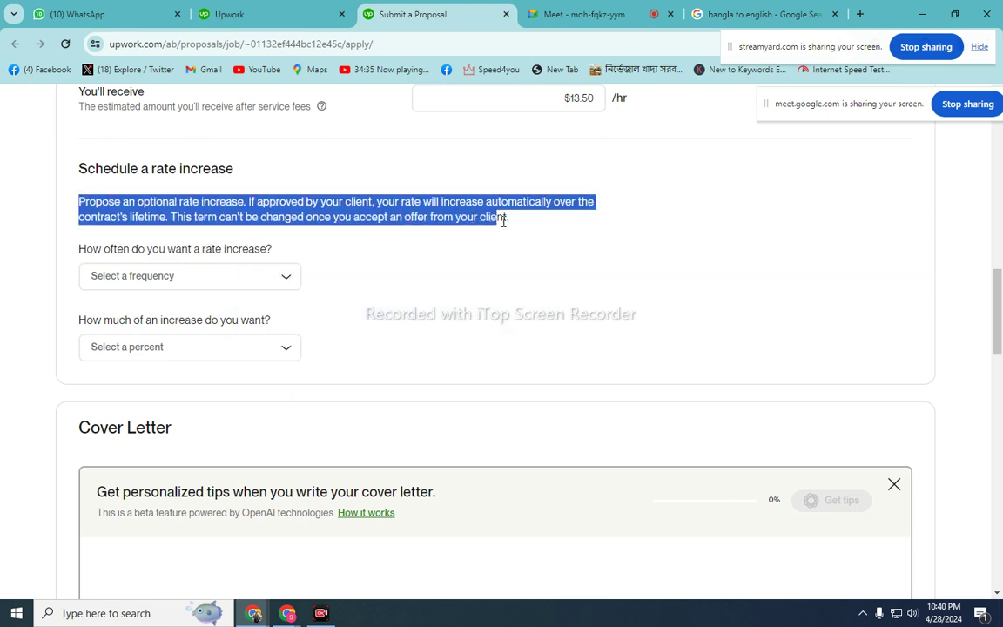
{"action": "right_click", "coordinate": [475, 205]}
{"action": "left_click", "coordinate": [527, 216]}
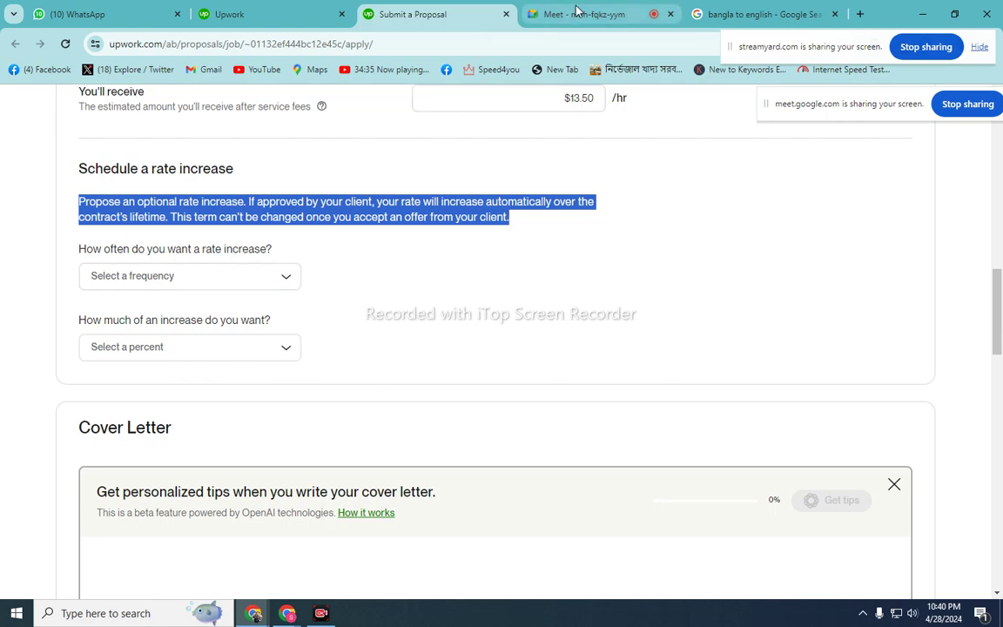
{"action": "left_click", "coordinate": [739, 18]}
- Paste the rate-increase paragraph into Google Translate for Bangla translation, then return to the Upwork proposal
{"action": "scroll", "coordinate": [348, 290], "scroll_direction": "up", "scroll_amount": 15}
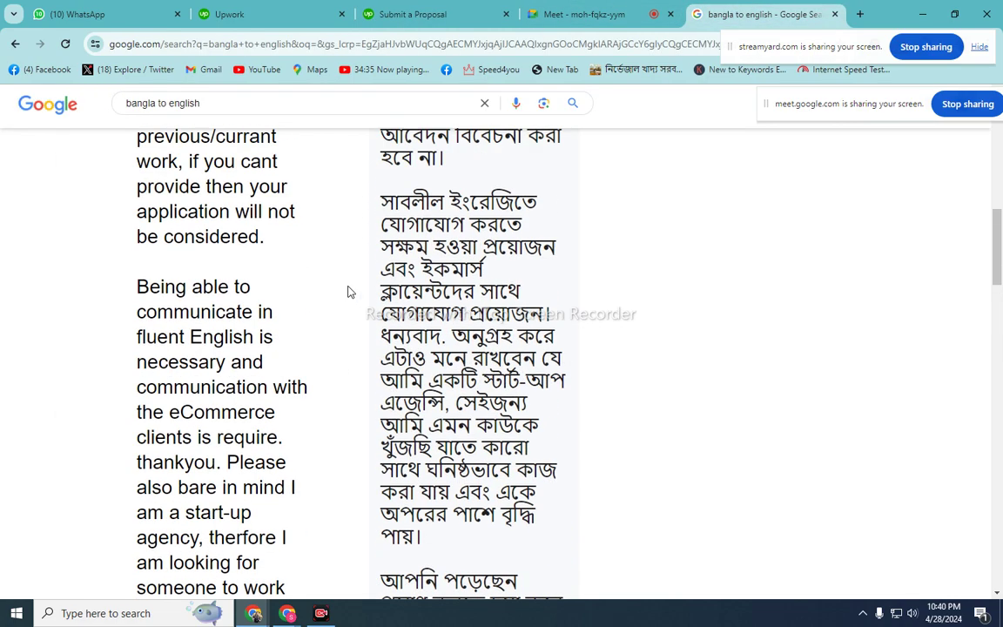
{"action": "scroll", "coordinate": [349, 287], "scroll_direction": "up", "scroll_amount": 3}
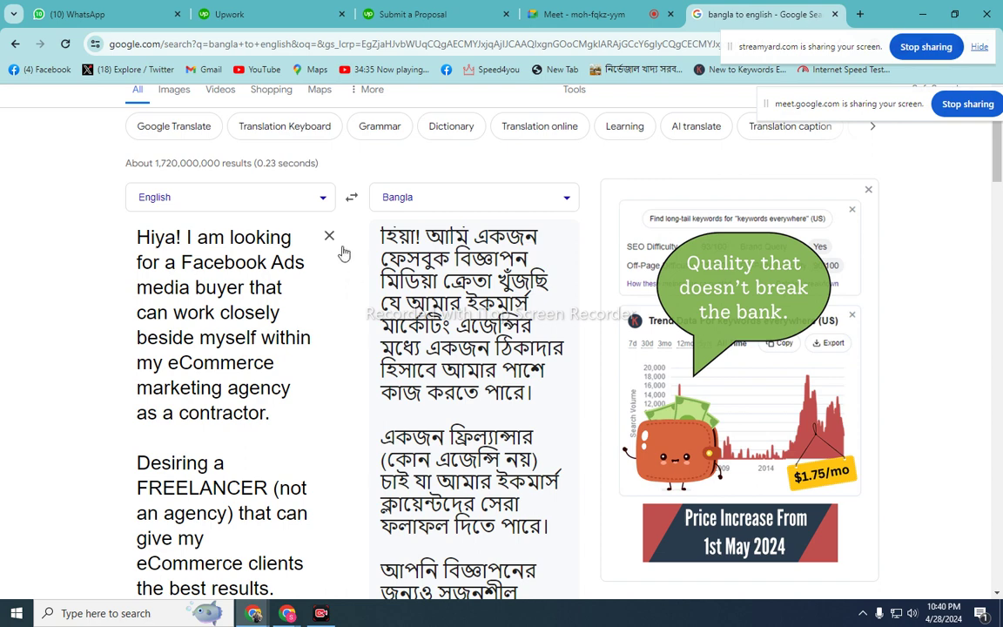
{"action": "left_click", "coordinate": [328, 233]}
{"action": "right_click", "coordinate": [222, 238]}
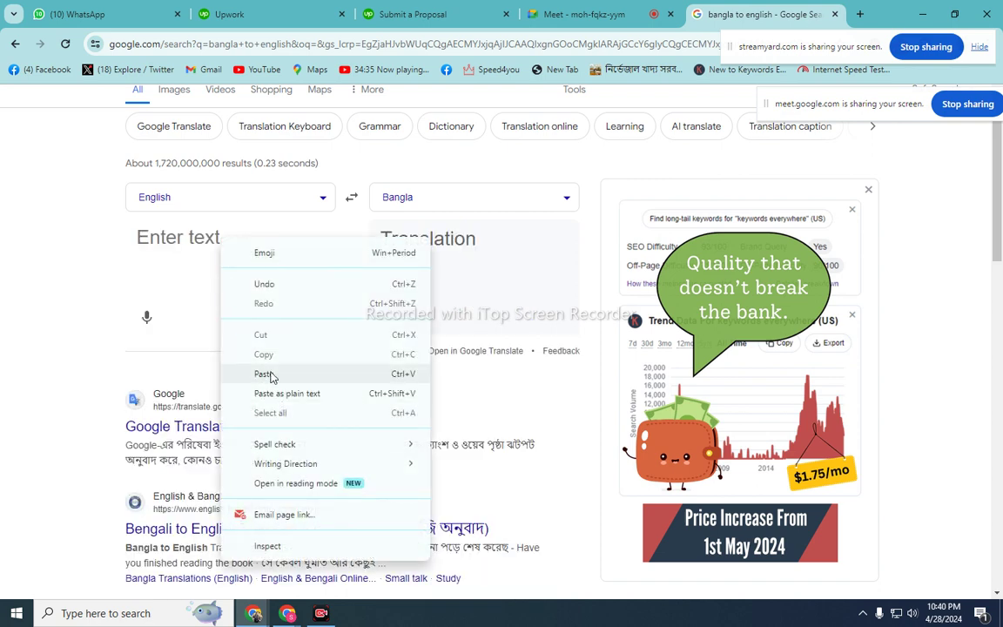
{"action": "left_click", "coordinate": [271, 374]}
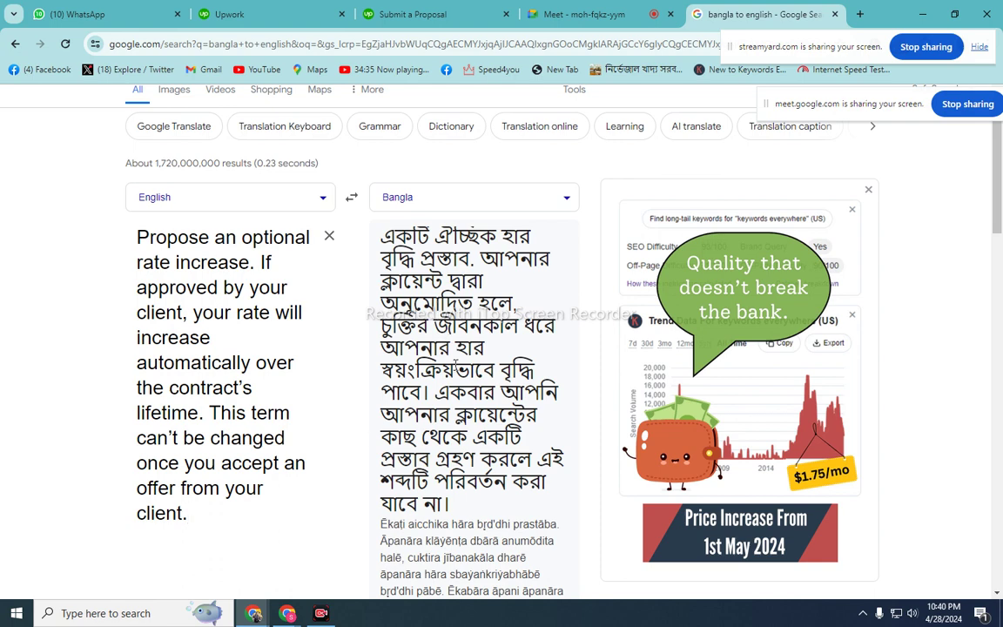
{"action": "left_click", "coordinate": [422, 9]}
{"action": "left_click", "coordinate": [318, 251]}
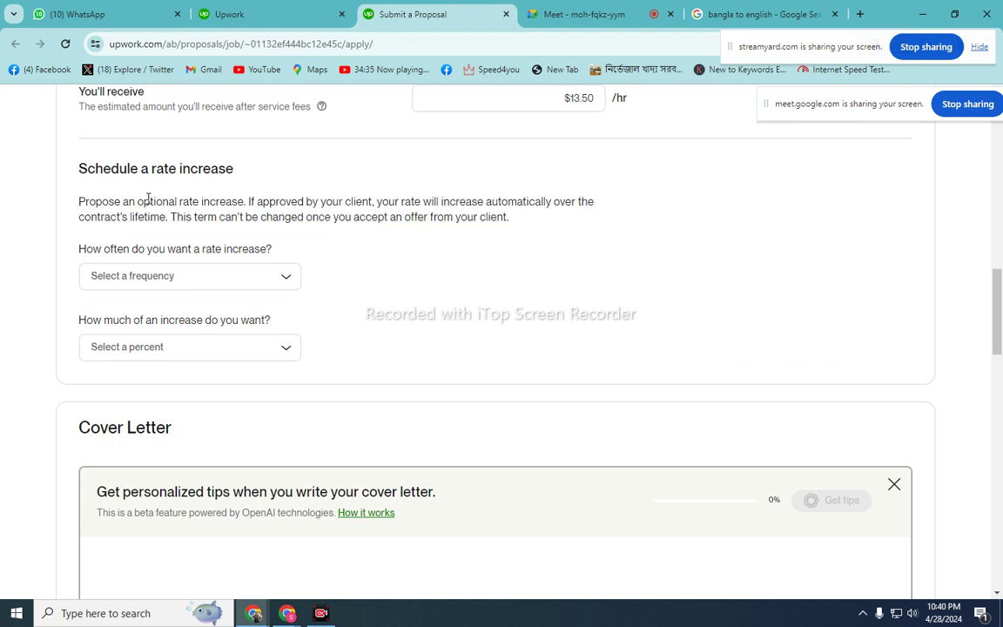
- Admit the waiting participant into the Google Meet call and return to the proposal form
{"action": "left_click", "coordinate": [618, 18]}
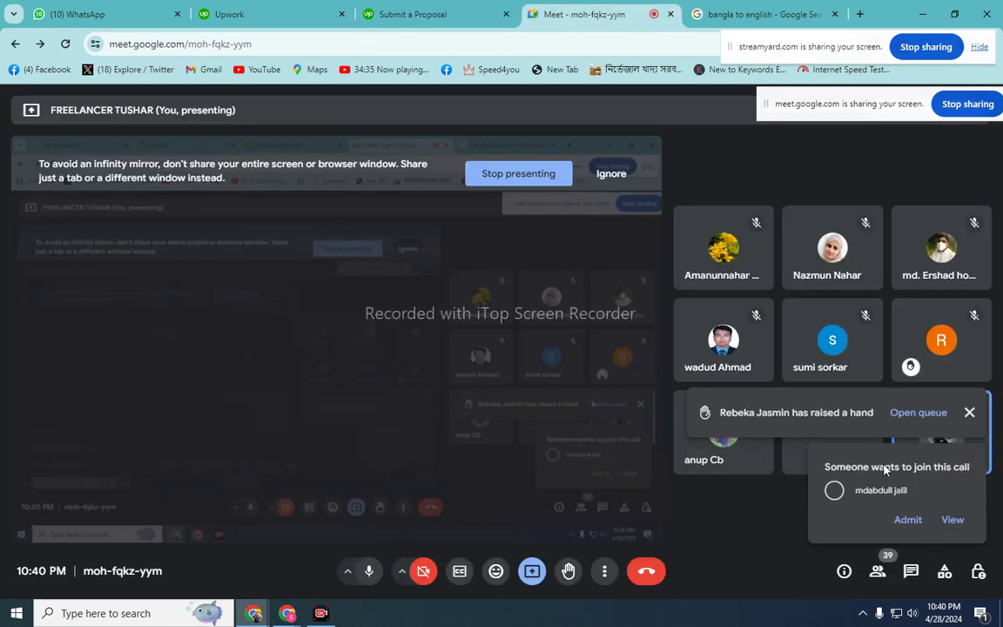
{"action": "left_click", "coordinate": [908, 520]}
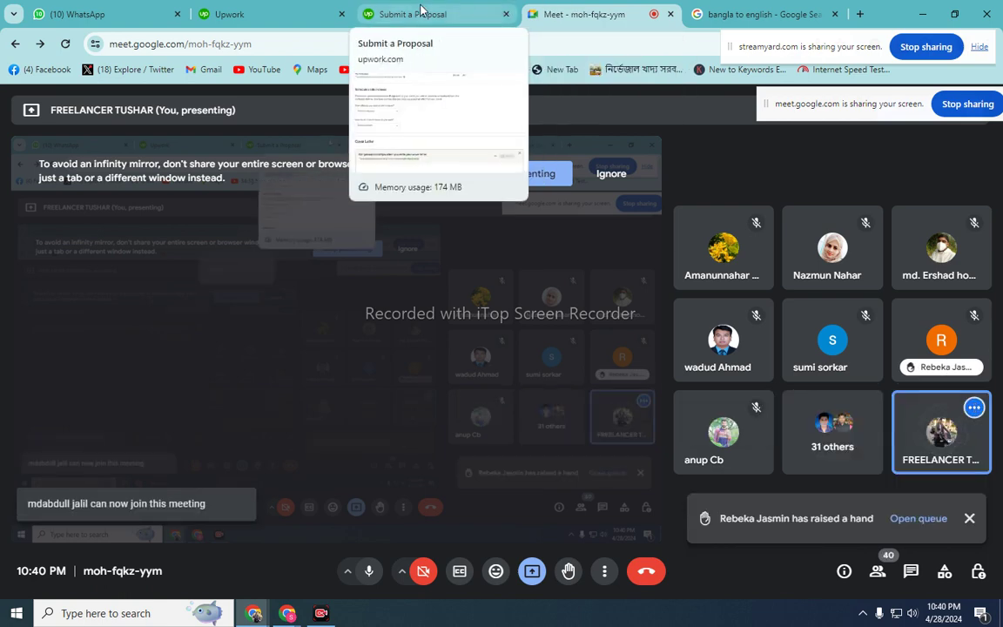
{"action": "left_click", "coordinate": [421, 10]}
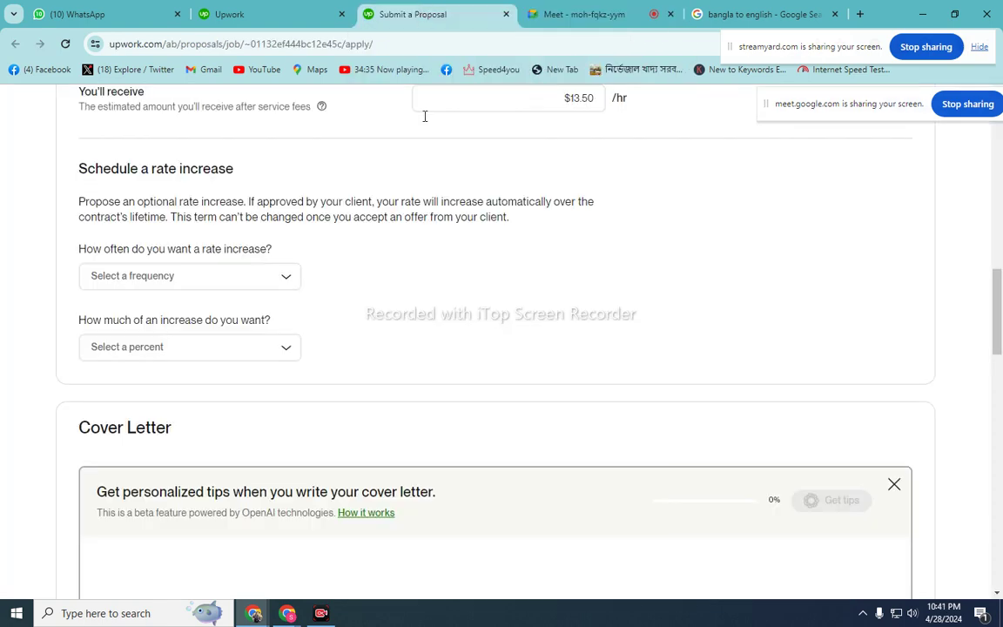
- Schedule a 10% rate increase every 3 months
{"action": "left_click", "coordinate": [287, 279]}
{"action": "left_click", "coordinate": [444, 314]}
{"action": "scroll", "coordinate": [443, 318], "scroll_direction": "up", "scroll_amount": 2}
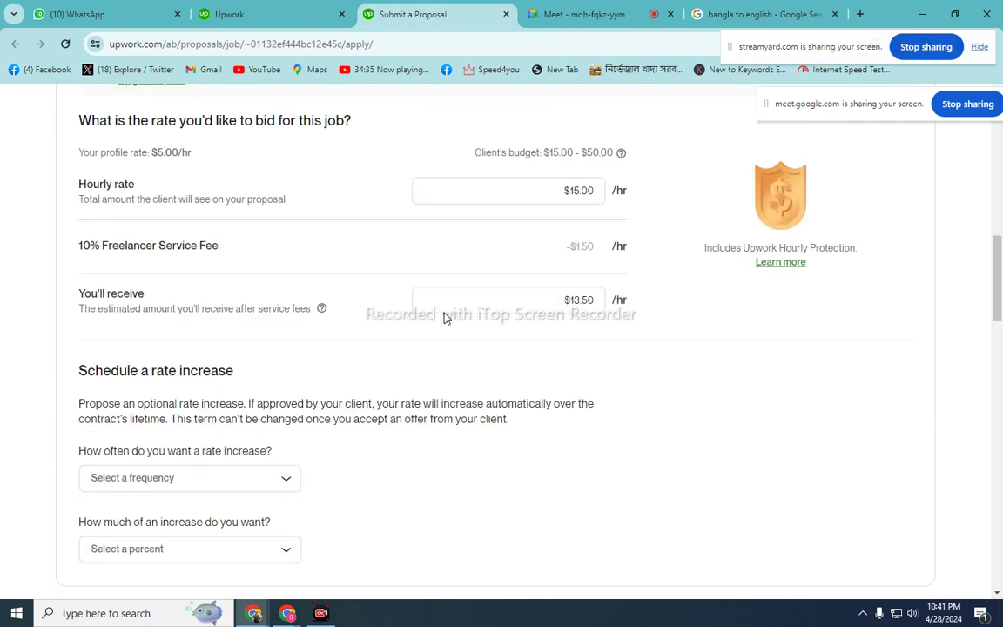
{"action": "scroll", "coordinate": [443, 317], "scroll_direction": "up", "scroll_amount": 1}
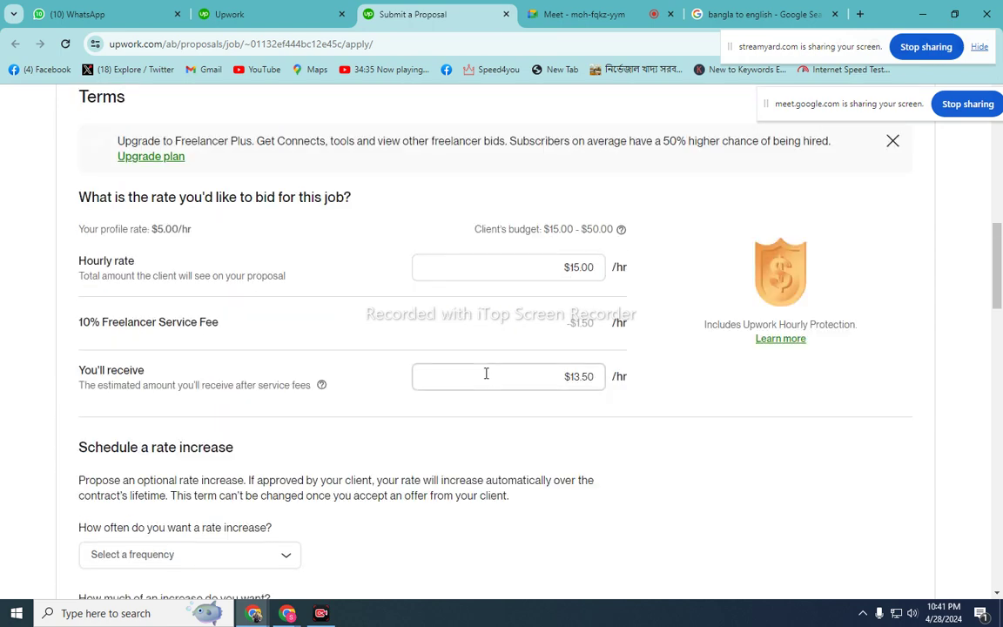
{"action": "scroll", "coordinate": [377, 279], "scroll_direction": "down", "scroll_amount": 4}
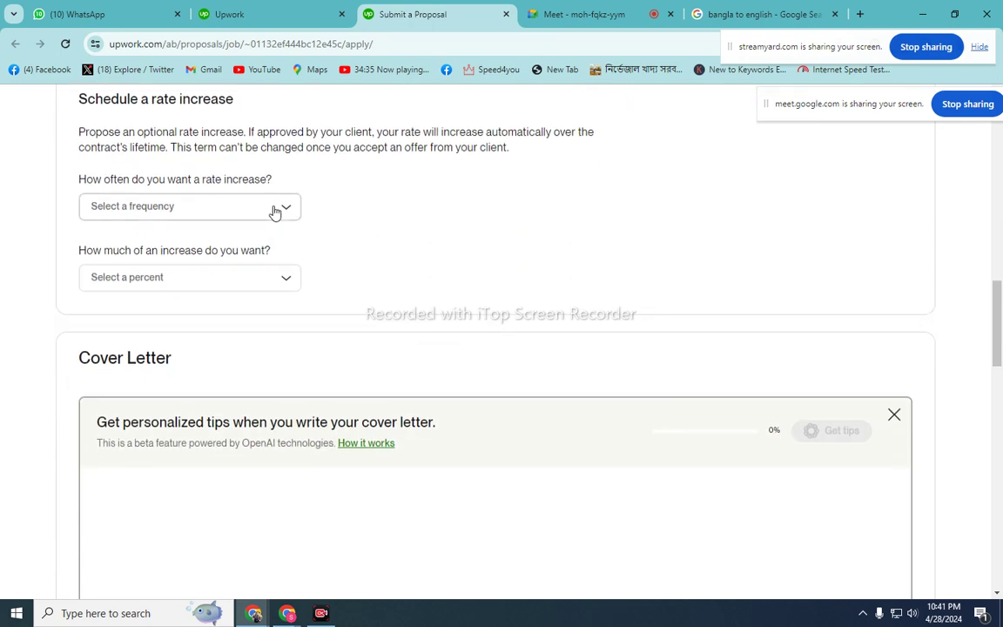
{"action": "left_click", "coordinate": [275, 209]}
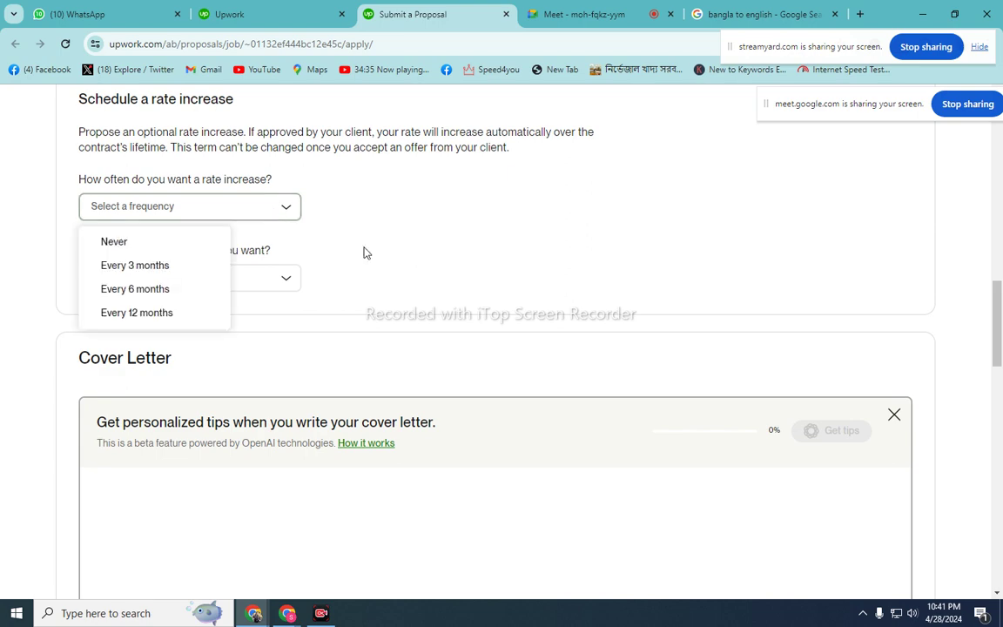
{"action": "scroll", "coordinate": [403, 254], "scroll_direction": "up", "scroll_amount": 3}
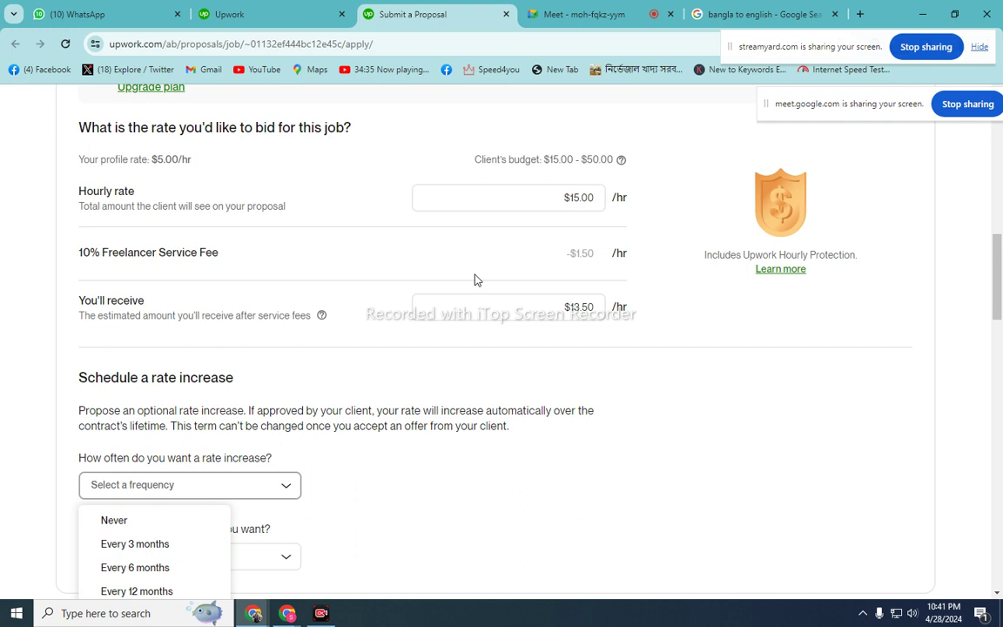
{"action": "scroll", "coordinate": [475, 278], "scroll_direction": "down", "scroll_amount": 2}
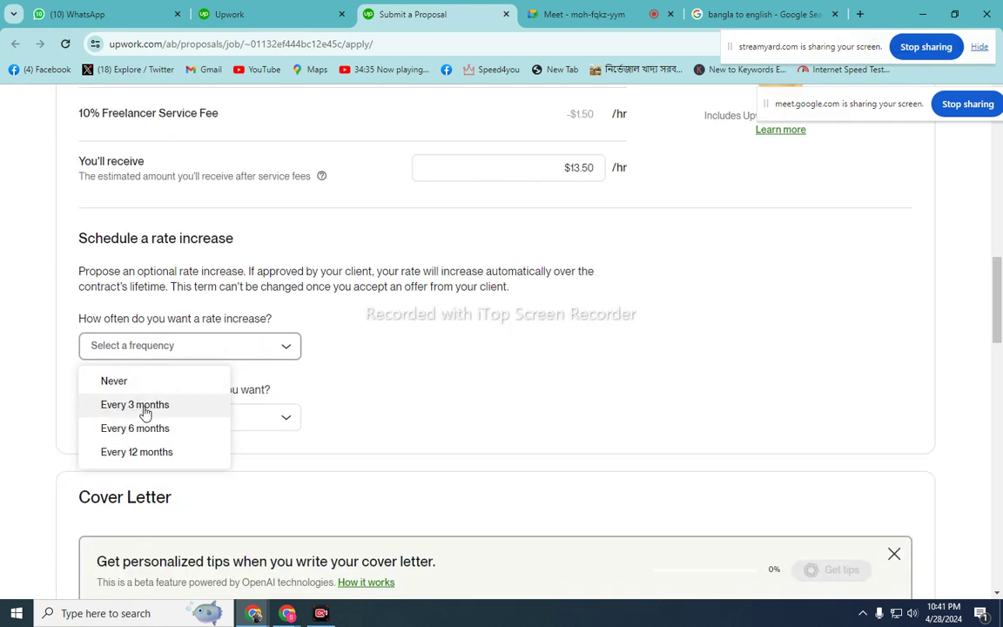
{"action": "left_click", "coordinate": [145, 411]}
{"action": "left_click", "coordinate": [284, 417]}
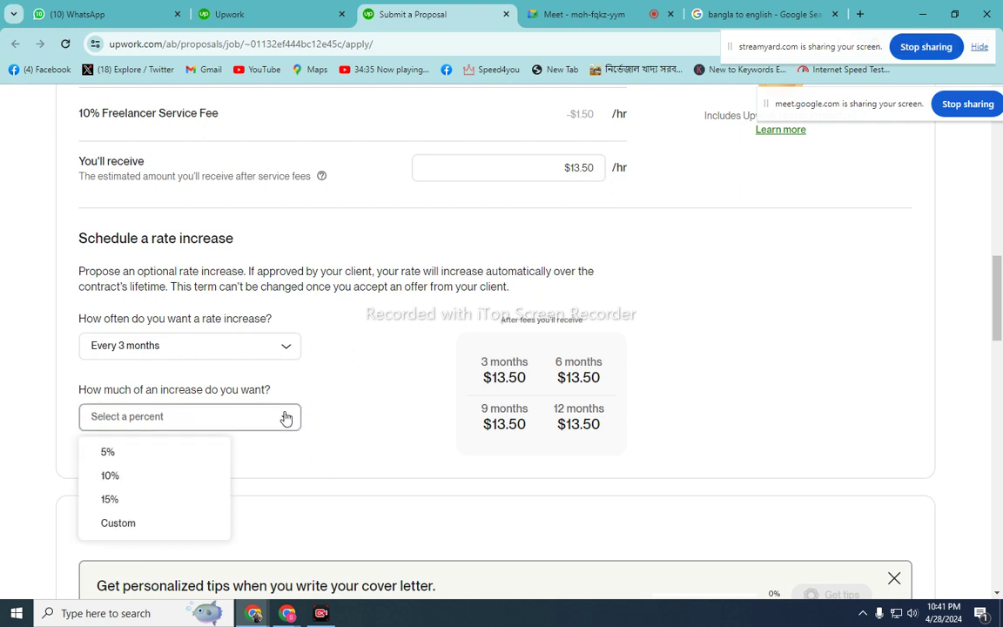
{"action": "left_click", "coordinate": [189, 478]}
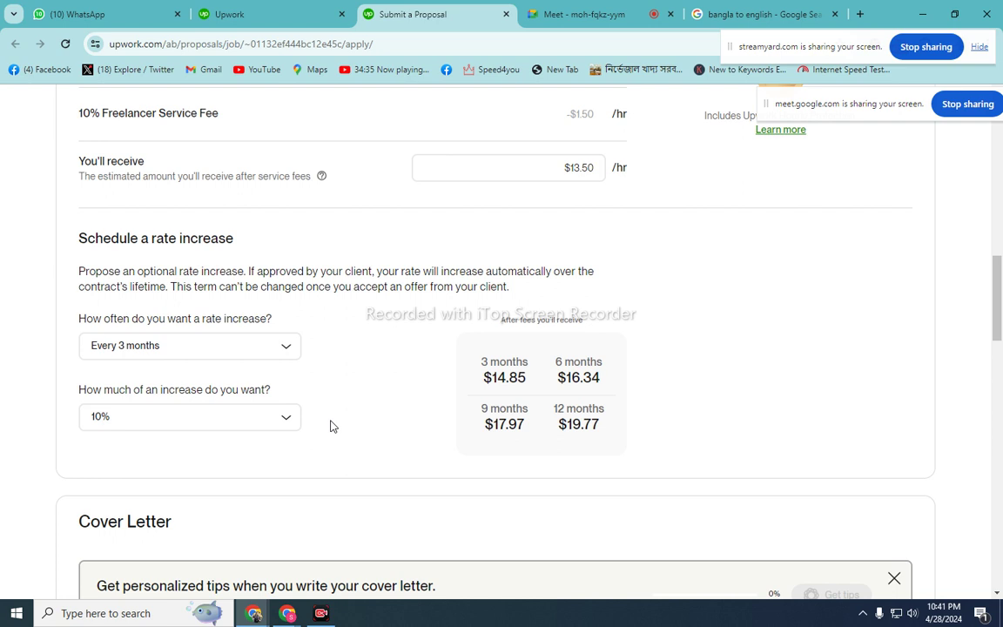
{"action": "scroll", "coordinate": [338, 440], "scroll_direction": "down", "scroll_amount": 3}
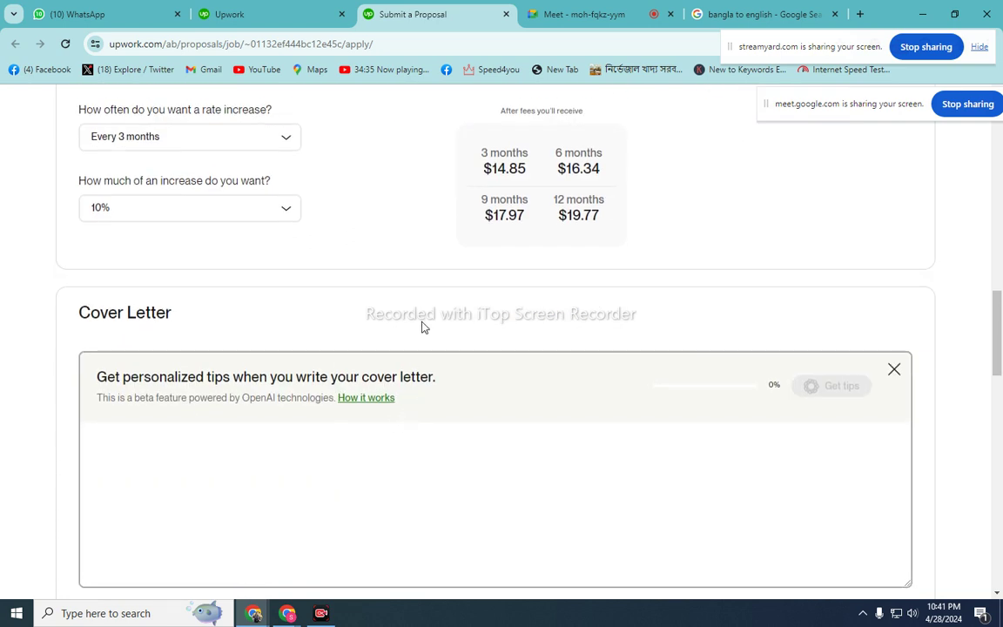
- Place the cursor in the empty Cover Letter box
{"action": "scroll", "coordinate": [436, 279], "scroll_direction": "up", "scroll_amount": 1}
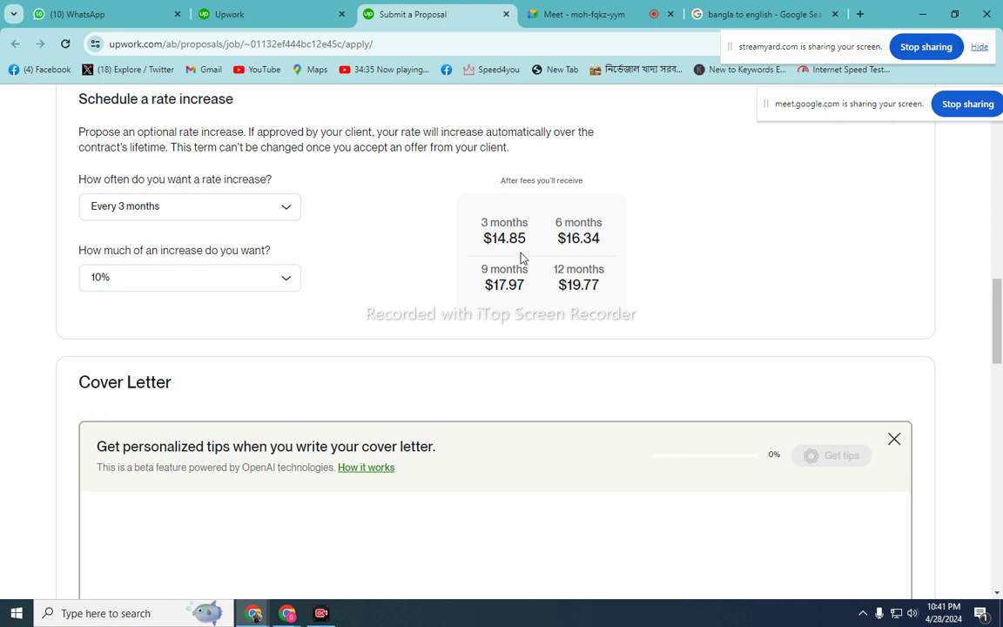
{"action": "scroll", "coordinate": [476, 322], "scroll_direction": "down", "scroll_amount": 3}
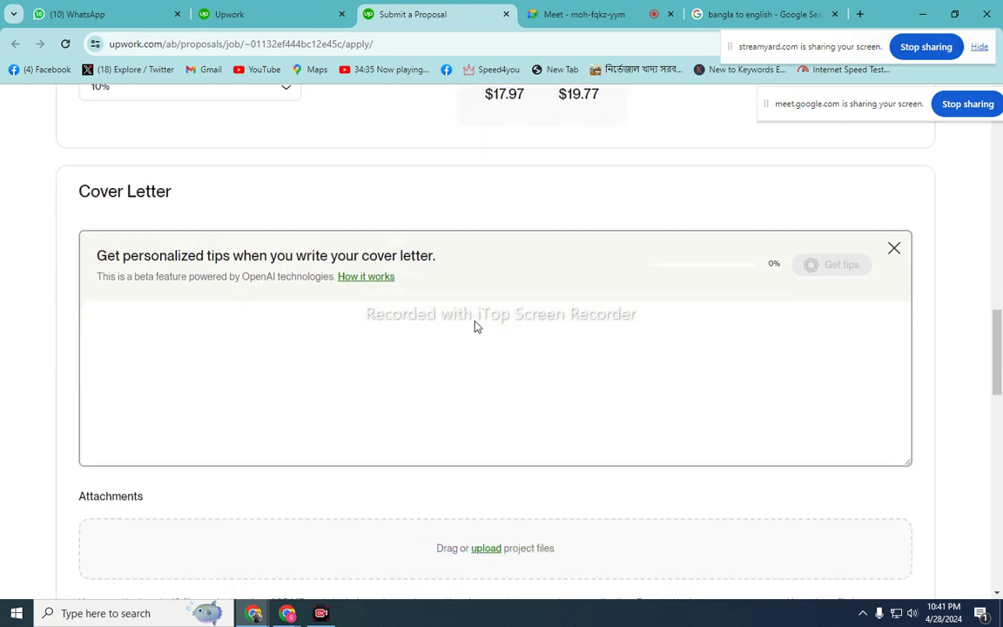
{"action": "scroll", "coordinate": [476, 320], "scroll_direction": "up", "scroll_amount": 2}
{"action": "scroll", "coordinate": [476, 320], "scroll_direction": "down", "scroll_amount": 2}
{"action": "left_click", "coordinate": [300, 264]}
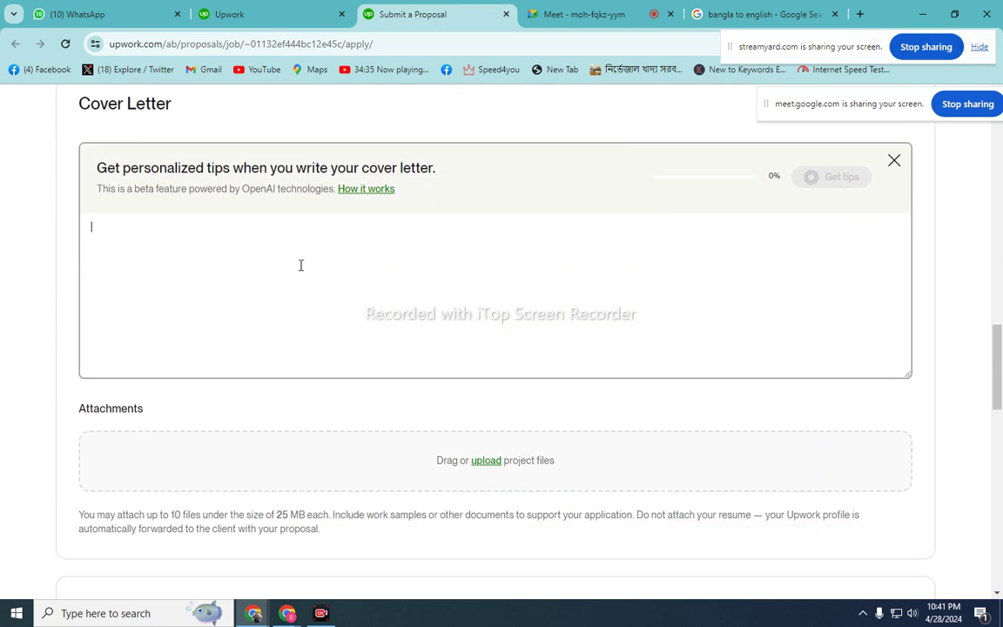
- Refresh the Boost your proposal bid table, still showing only a 20-Connects 1st-place bid
{"action": "scroll", "coordinate": [314, 273], "scroll_direction": "down", "scroll_amount": 4}
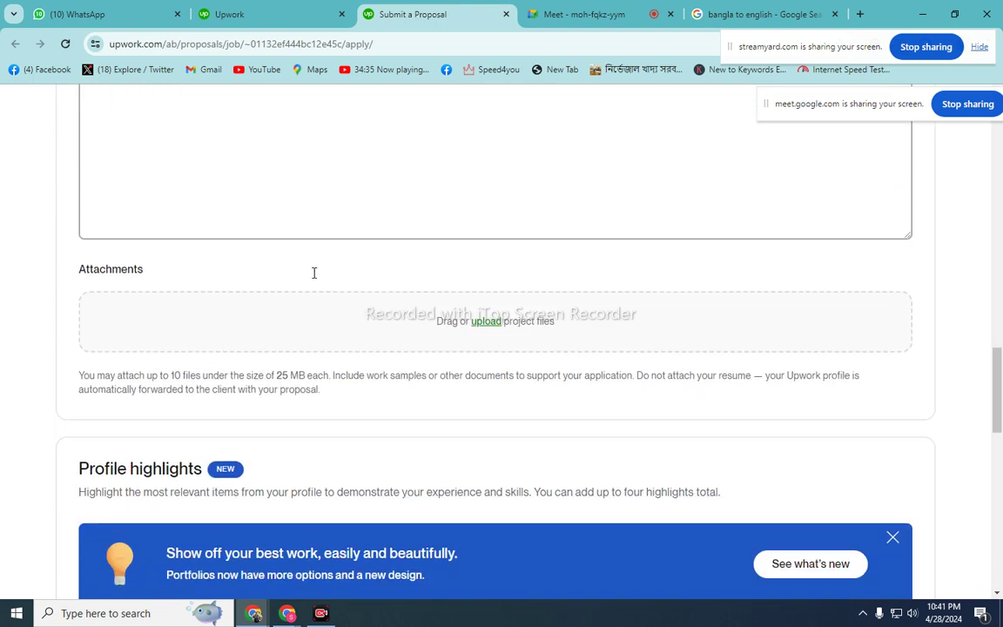
{"action": "scroll", "coordinate": [492, 252], "scroll_direction": "up", "scroll_amount": 1}
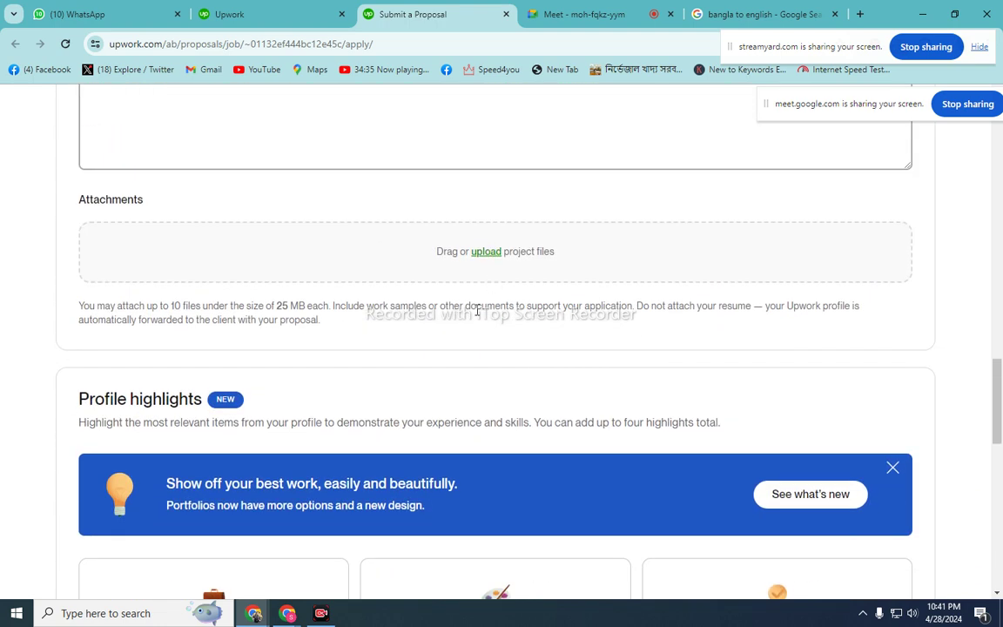
{"action": "scroll", "coordinate": [541, 384], "scroll_direction": "down", "scroll_amount": 6}
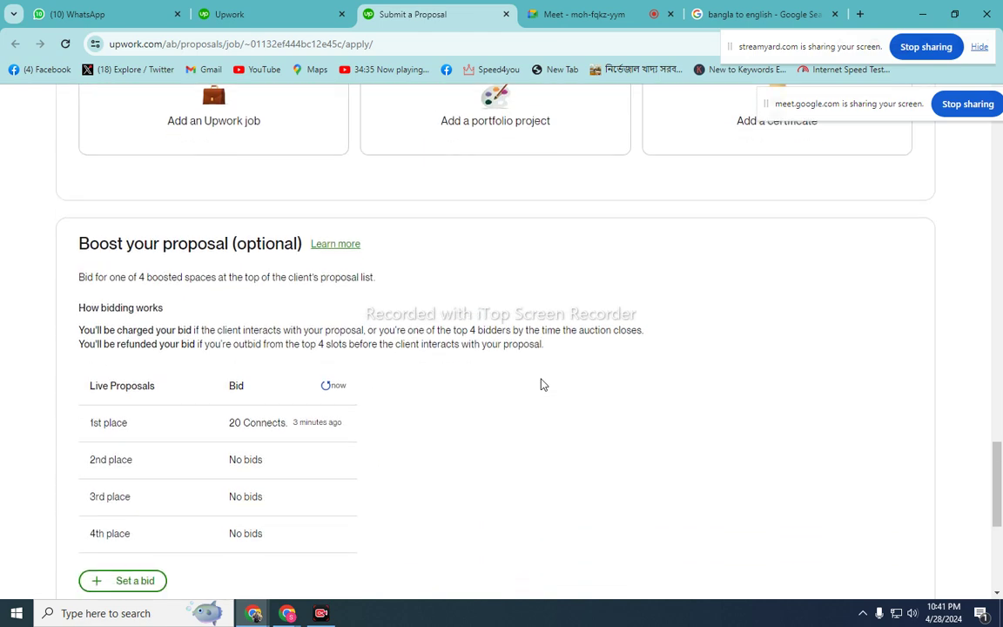
{"action": "scroll", "coordinate": [540, 383], "scroll_direction": "down", "scroll_amount": 1}
{"action": "scroll", "coordinate": [501, 331], "scroll_direction": "up", "scroll_amount": 1}
{"action": "scroll", "coordinate": [506, 352], "scroll_direction": "down", "scroll_amount": 2}
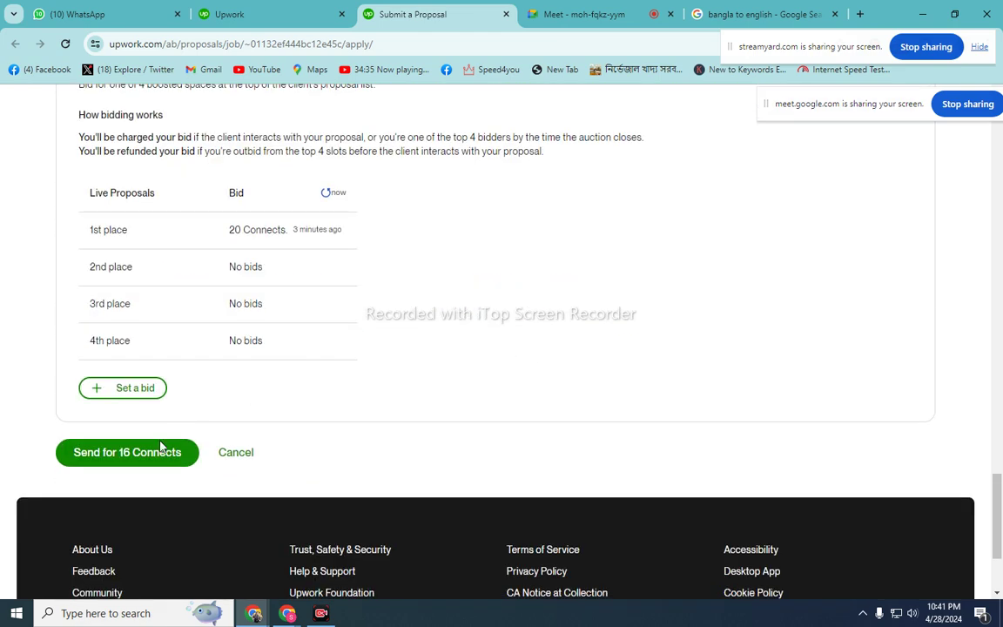
{"action": "scroll", "coordinate": [327, 338], "scroll_direction": "up", "scroll_amount": 2}
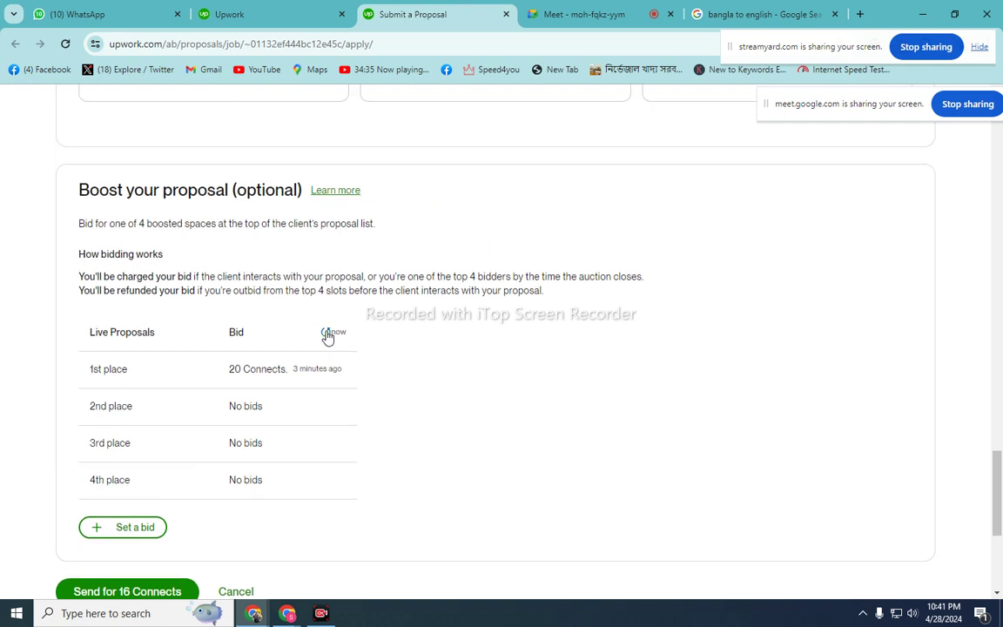
{"action": "left_click", "coordinate": [327, 338]}
{"action": "scroll", "coordinate": [514, 426], "scroll_direction": "down", "scroll_amount": 1}
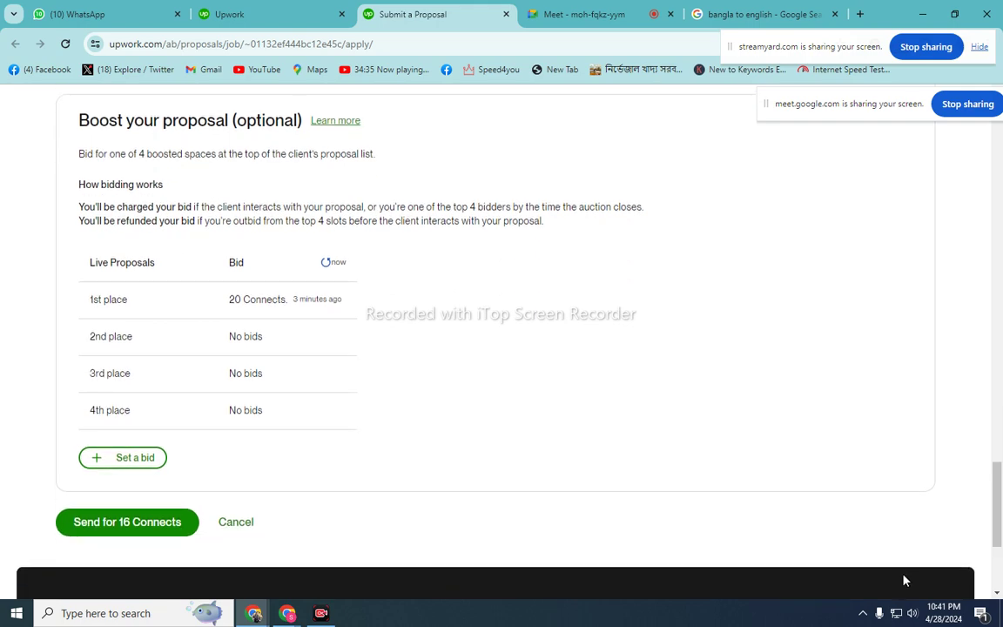
- Capture the bid table with Lightshot and draw red arrows to the 1st through 4th place rows
{"action": "left_click", "coordinate": [863, 613]}
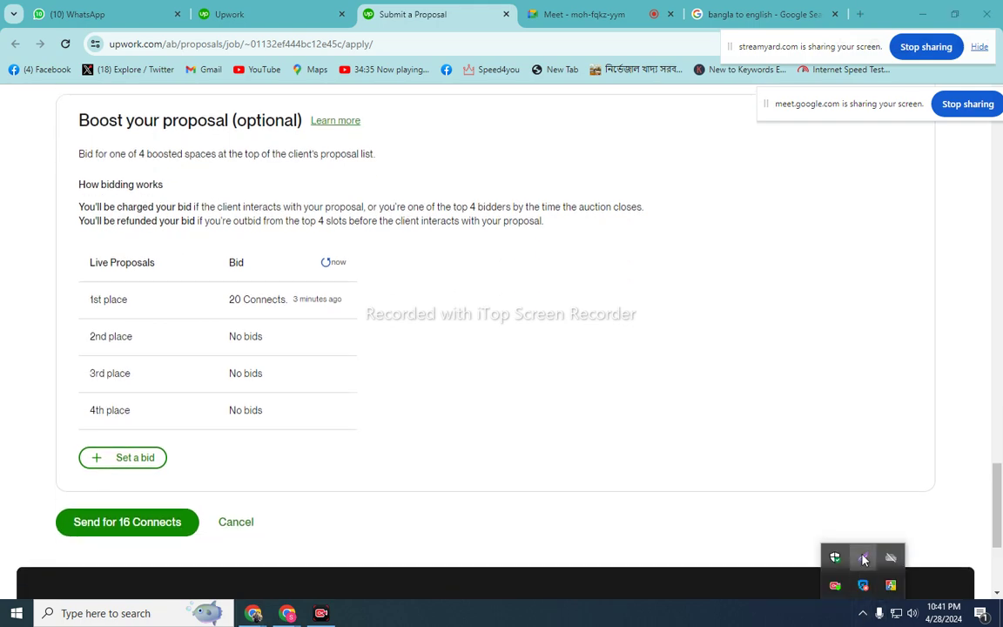
{"action": "left_click", "coordinate": [862, 557]}
{"action": "mouse_move", "coordinate": [44, 99]}
{"action": "left_mouse_down"}
{"action": "mouse_move", "coordinate": [515, 572]}
{"action": "mouse_move", "coordinate": [588, 616]}
{"action": "left_mouse_up"}
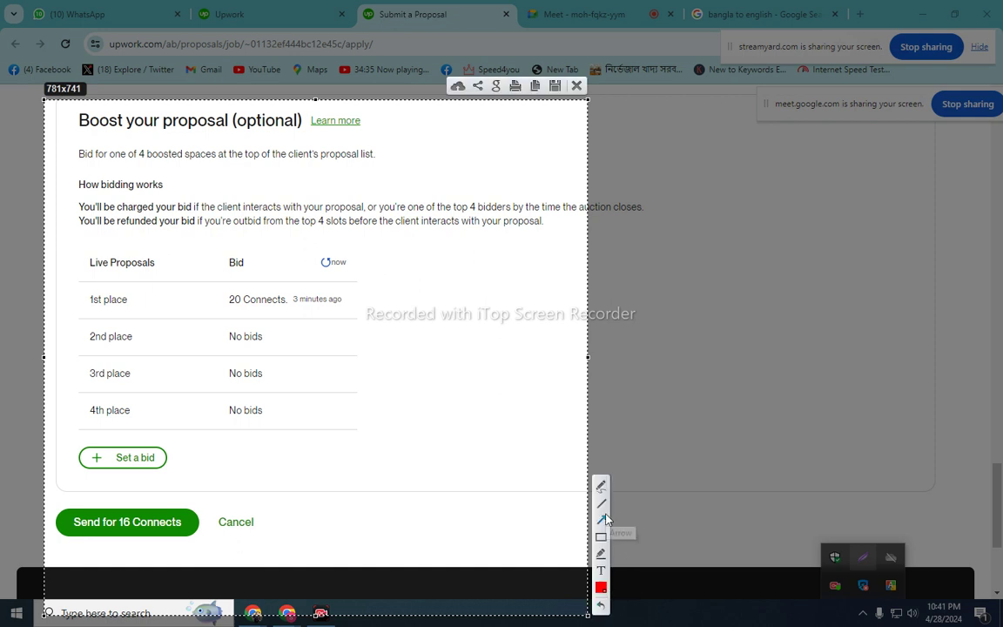
{"action": "mouse_move", "coordinate": [489, 149]}
{"action": "left_mouse_down"}
{"action": "mouse_move", "coordinate": [243, 175]}
{"action": "mouse_move", "coordinate": [126, 297]}
{"action": "left_mouse_up"}
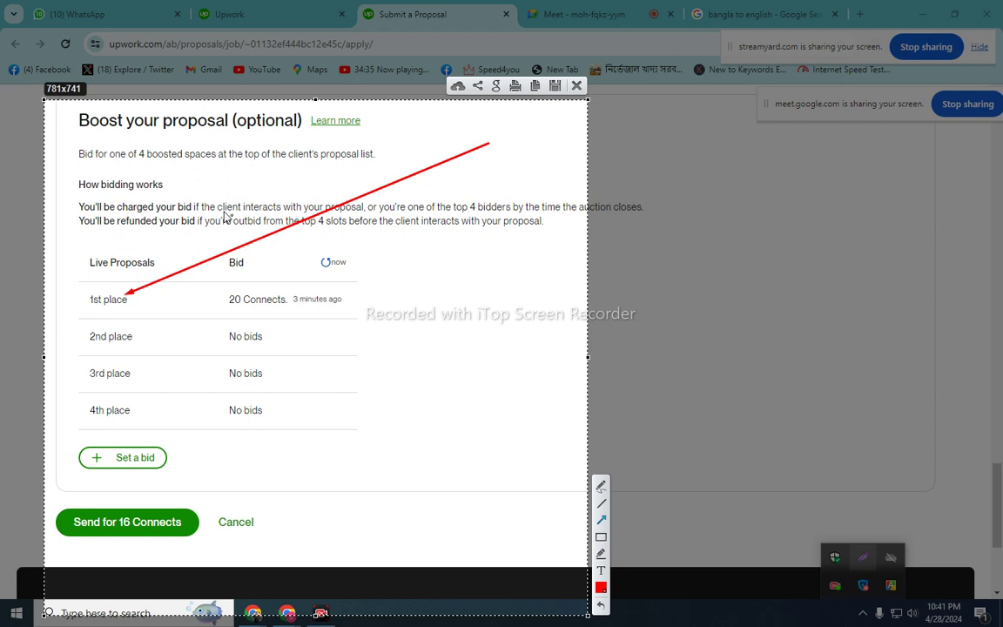
{"action": "left_click_drag", "start_coordinate": [501, 170], "coordinate": [114, 343]}
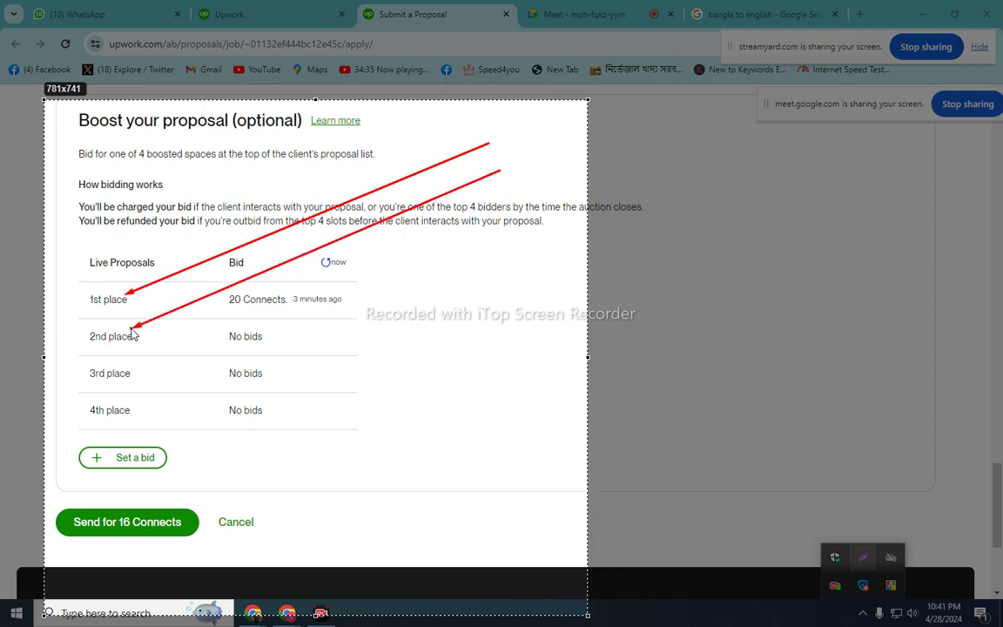
{"action": "mouse_move", "coordinate": [509, 248]}
{"action": "left_mouse_down"}
{"action": "mouse_move", "coordinate": [319, 358]}
{"action": "mouse_move", "coordinate": [135, 383]}
{"action": "mouse_move", "coordinate": [140, 374]}
{"action": "left_mouse_up"}
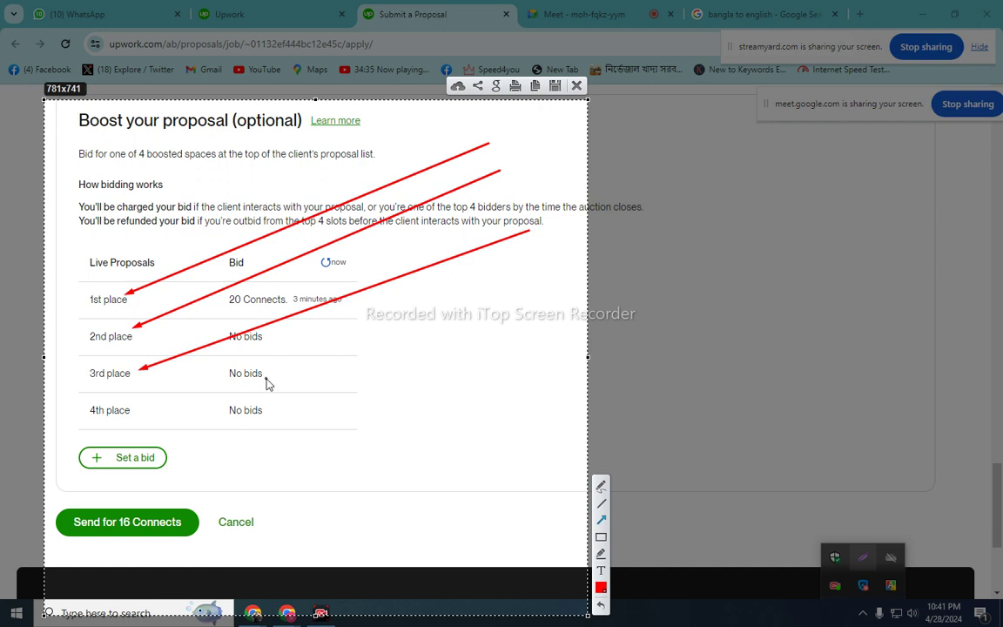
{"action": "mouse_move", "coordinate": [477, 255]}
{"action": "left_mouse_down"}
{"action": "mouse_move", "coordinate": [134, 389]}
{"action": "mouse_move", "coordinate": [153, 425]}
{"action": "mouse_move", "coordinate": [125, 413]}
{"action": "left_mouse_up"}
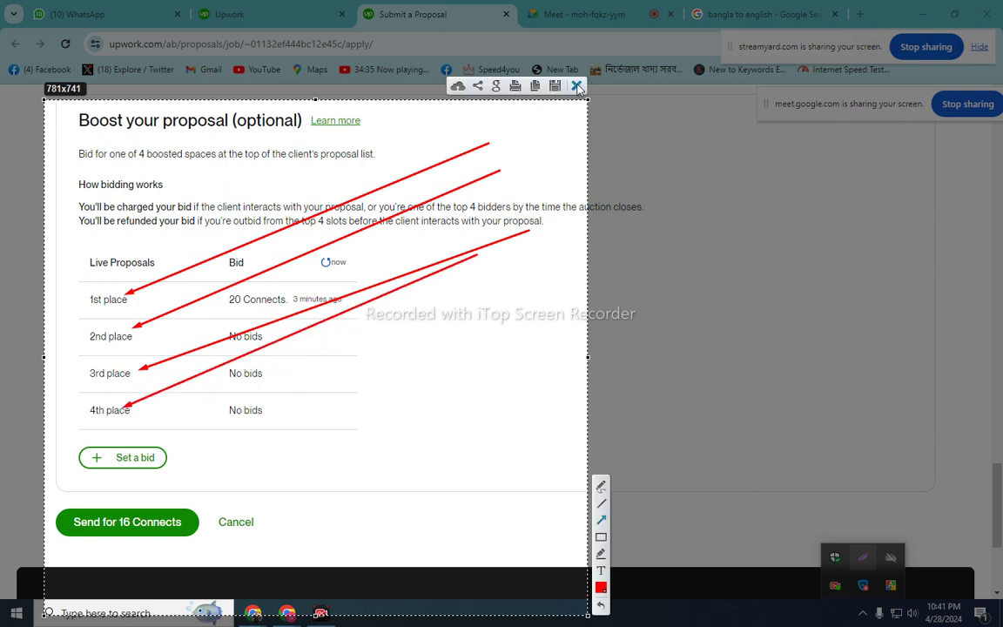
- Discard the Lightshot capture and put the cursor in the empty, required Cover Letter box
{"action": "left_click", "coordinate": [577, 86]}
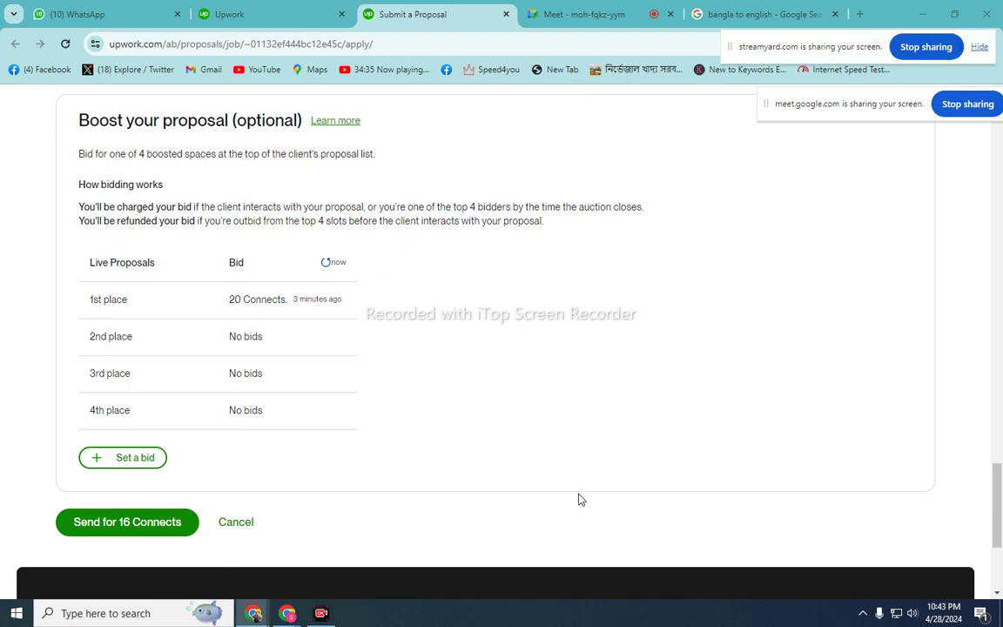
{"action": "scroll", "coordinate": [581, 499], "scroll_direction": "up", "scroll_amount": 10}
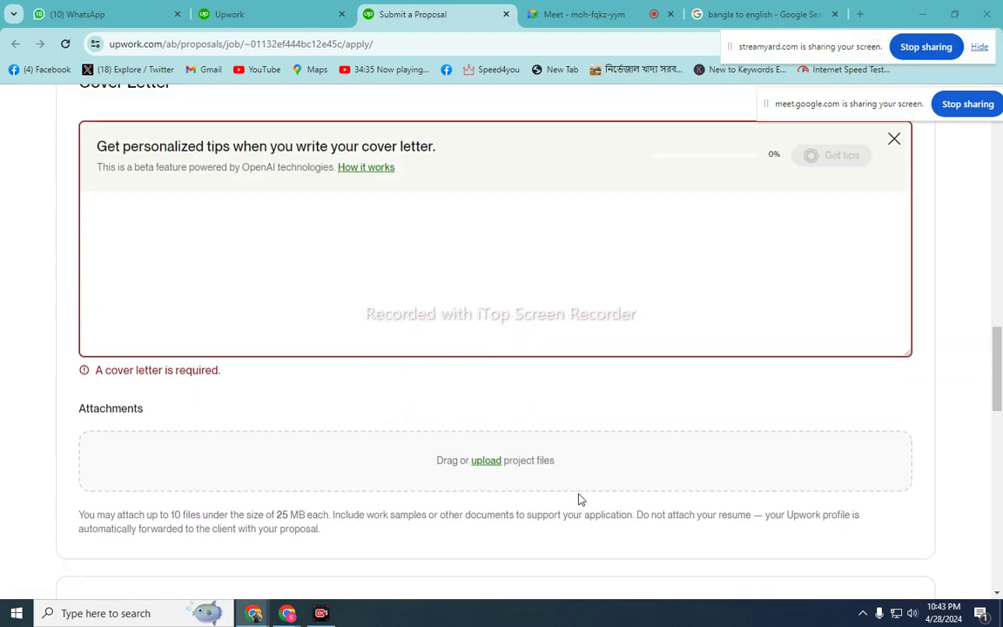
{"action": "scroll", "coordinate": [581, 499], "scroll_direction": "up", "scroll_amount": 2}
{"action": "left_click", "coordinate": [246, 344]}
{"action": "scroll", "coordinate": [246, 345], "scroll_direction": "down", "scroll_amount": 1}
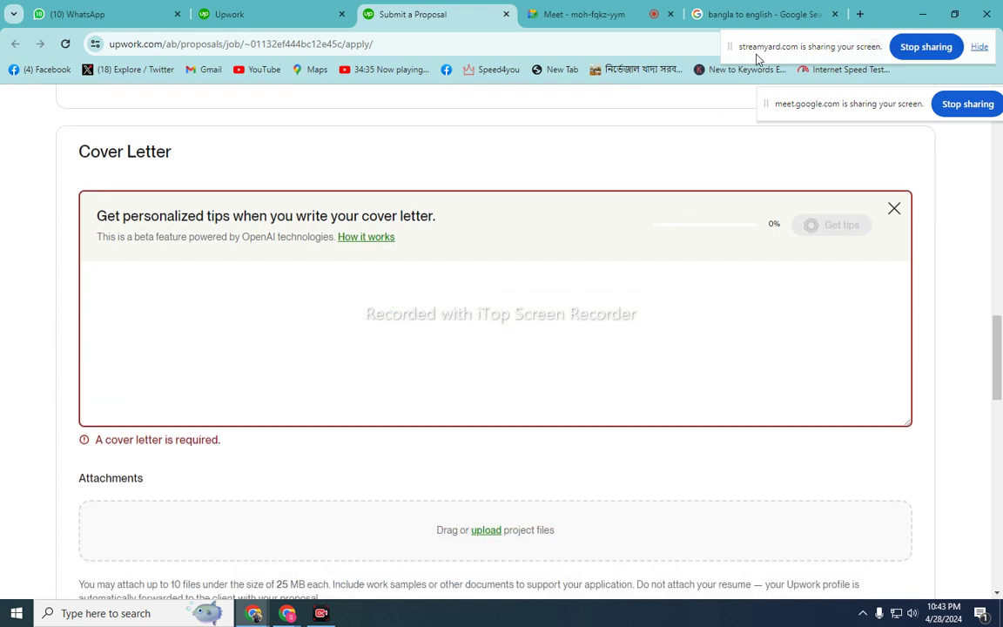
- Set the translator to Bangla→English and type the romanized greeting meaning 'dear client', fixing its spelling
{"action": "left_click", "coordinate": [720, 13]}
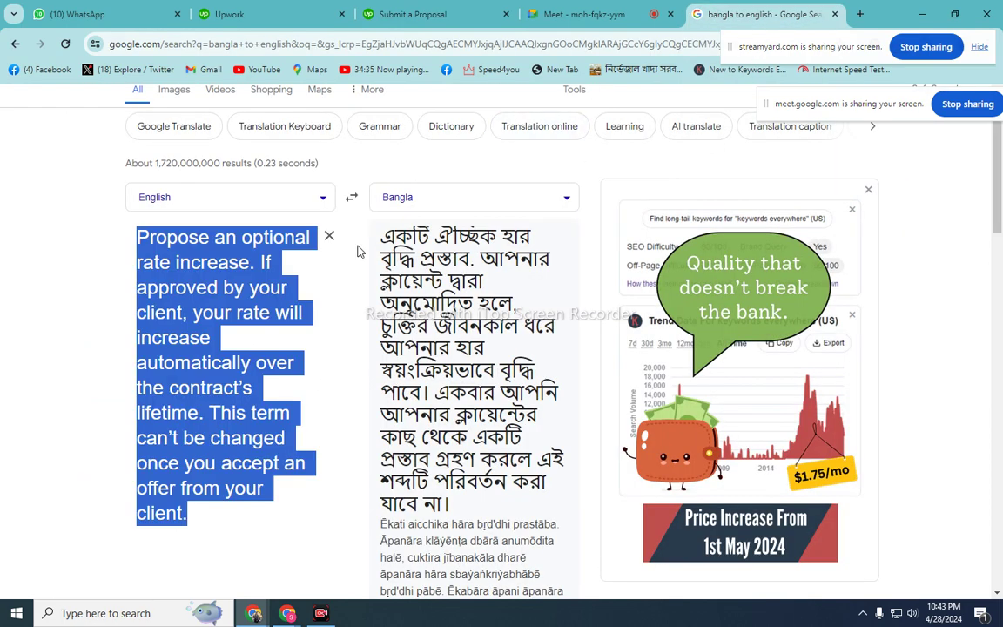
{"action": "left_click", "coordinate": [329, 236]}
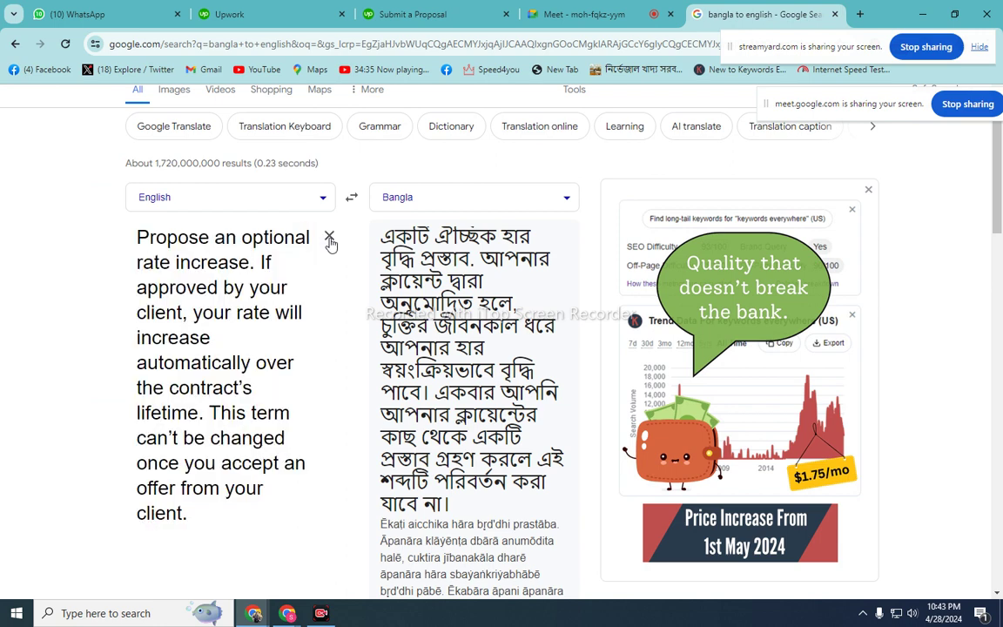
{"action": "left_click", "coordinate": [351, 198]}
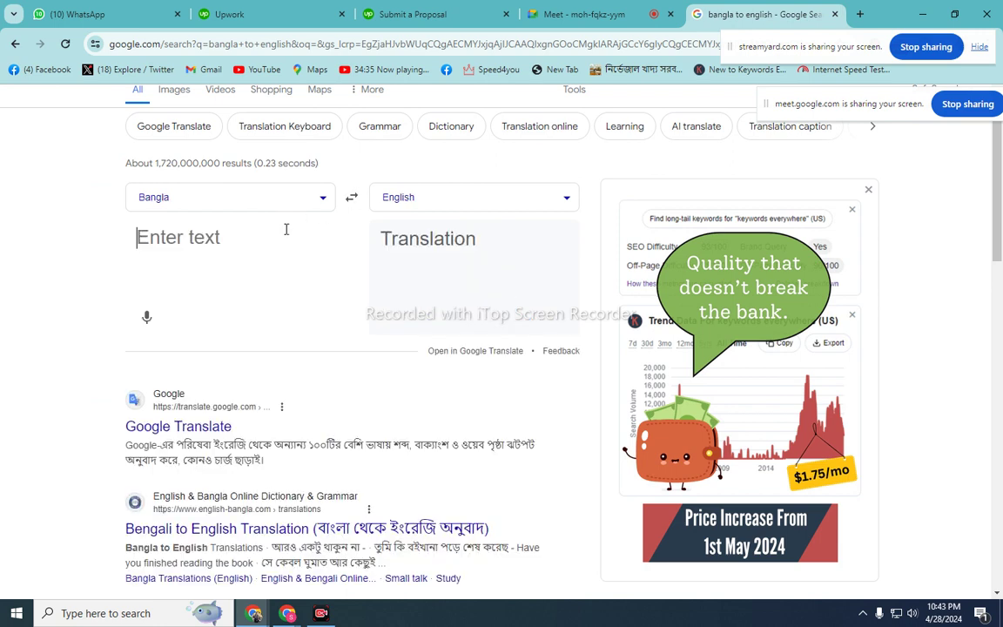
{"action": "type", "text": "pr"}
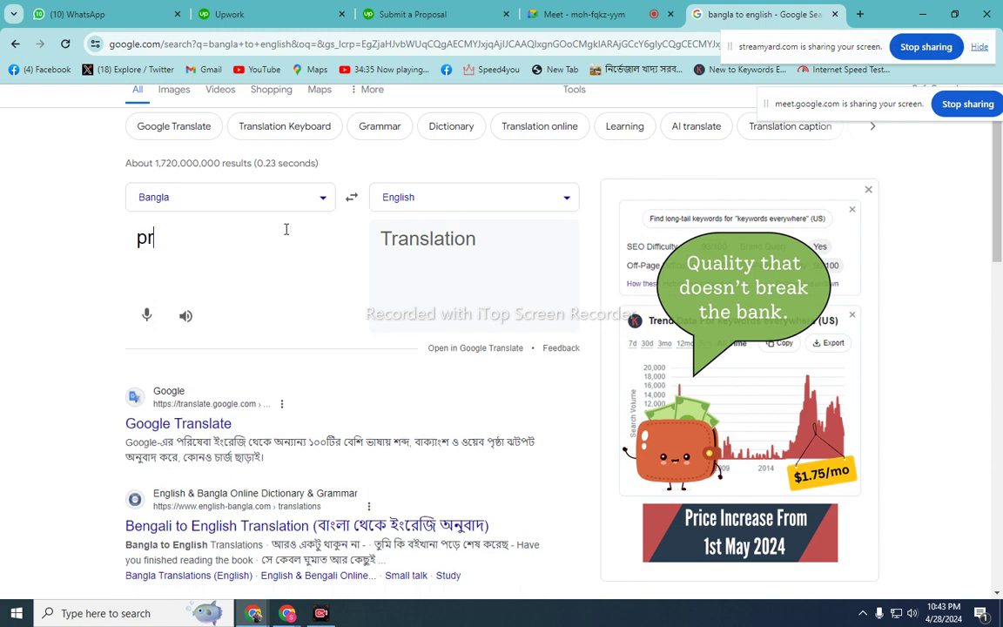
{"action": "type", "text": "iy v"}
{"action": "key", "text": "BackSpace"}
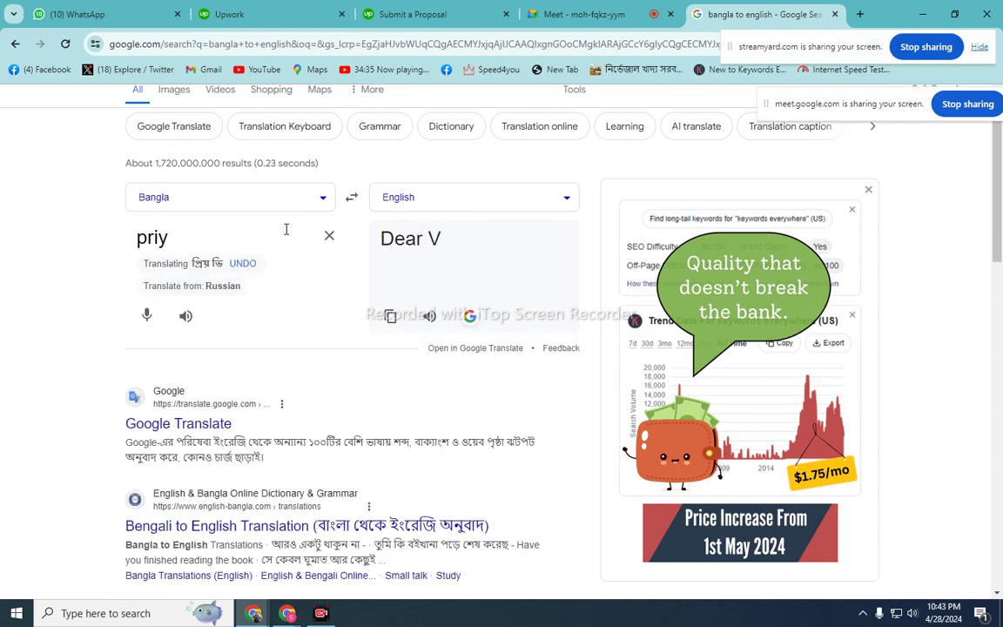
{"action": "type", "text": "ka"}
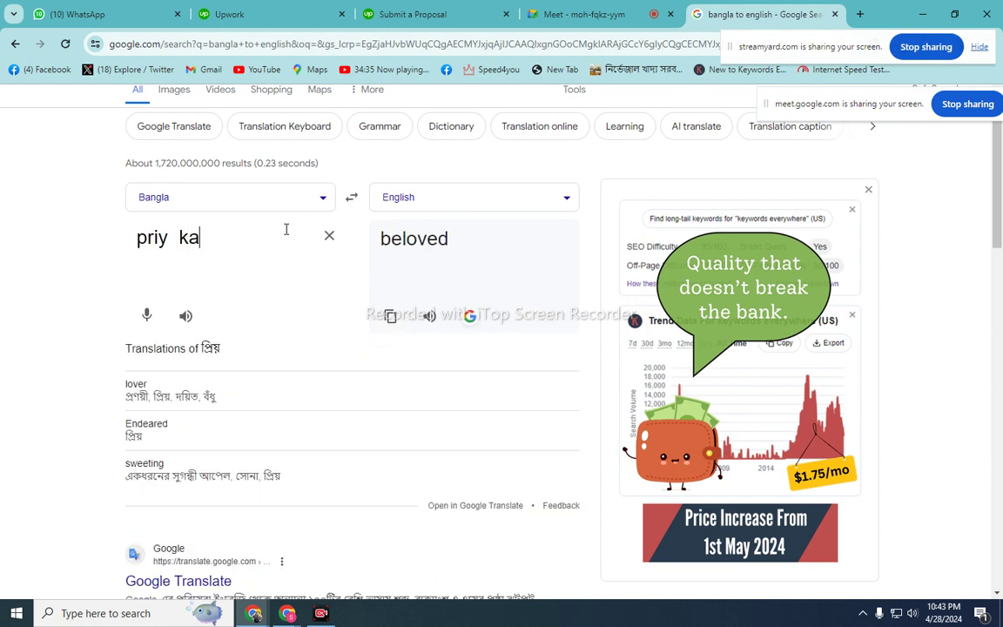
{"action": "type", "text": "lint"}
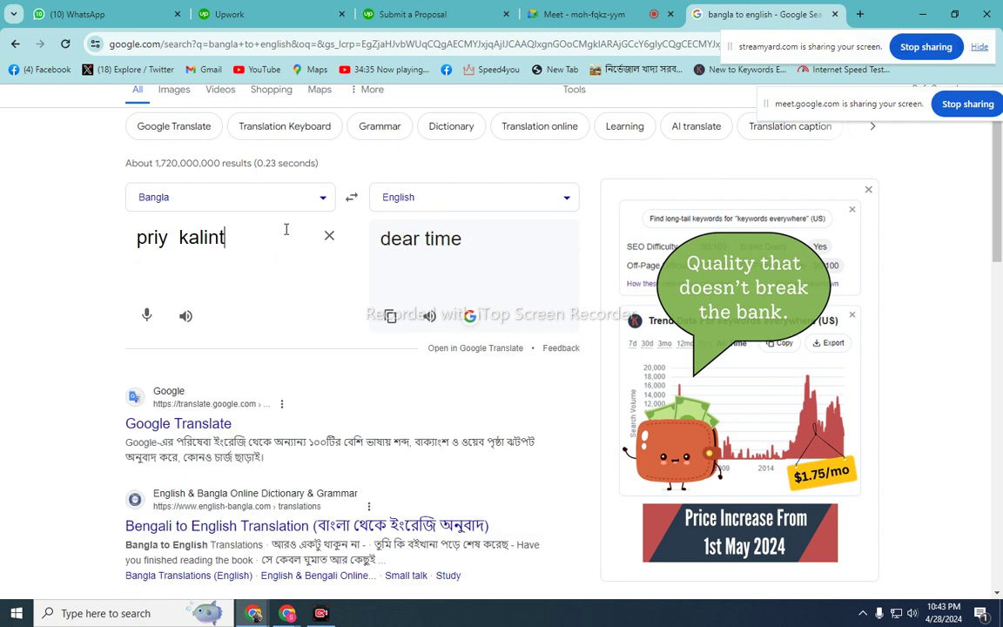
{"action": "key", "text": "Return"}
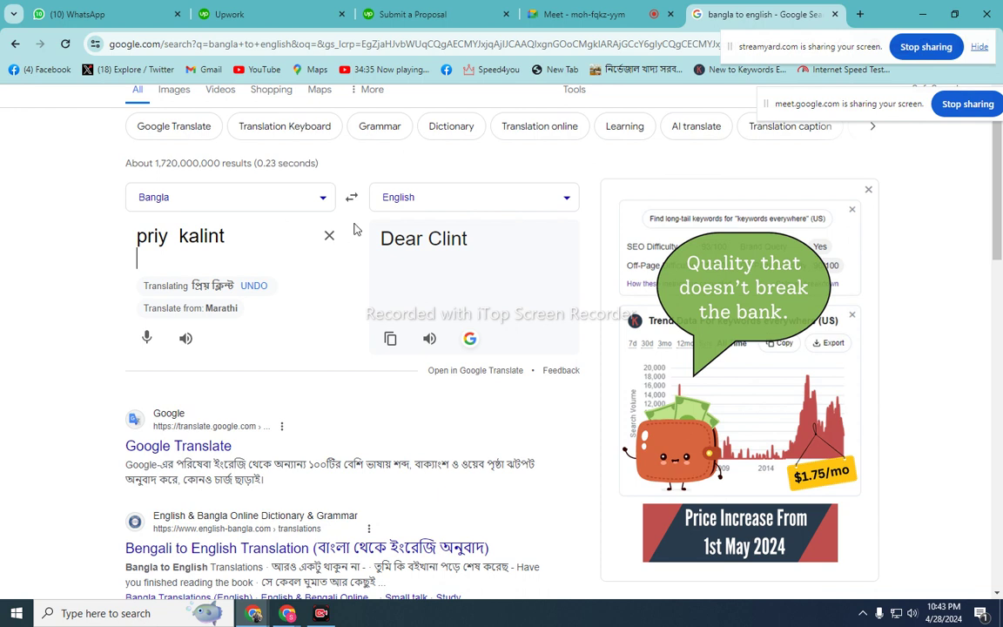
{"action": "left_click", "coordinate": [200, 236]}
{"action": "key", "text": "BackSpace"}
{"action": "left_click", "coordinate": [193, 236]}
{"action": "type", "text": "a"}
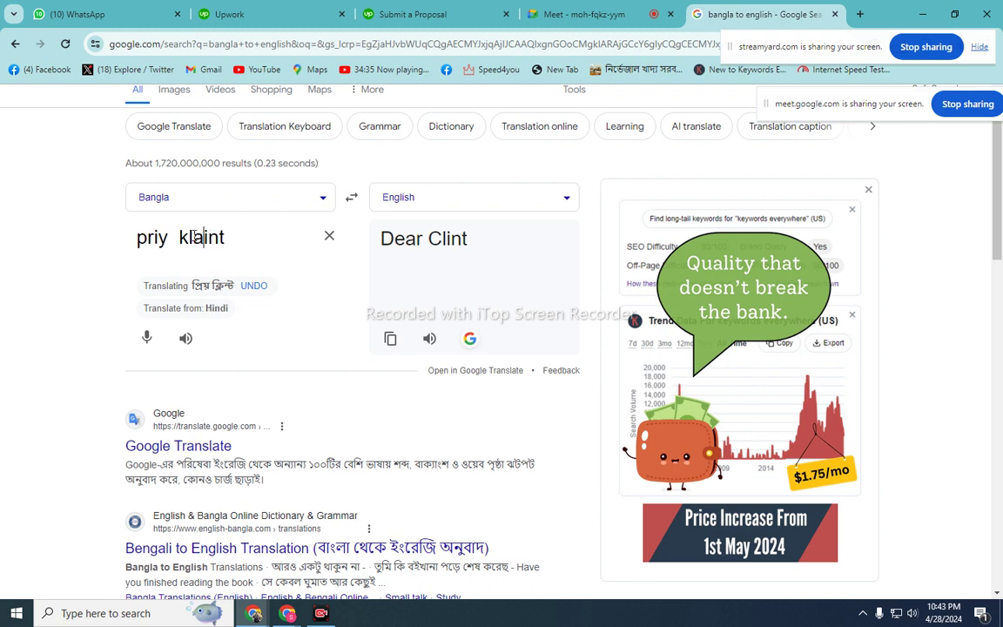
{"action": "left_click", "coordinate": [245, 244]}
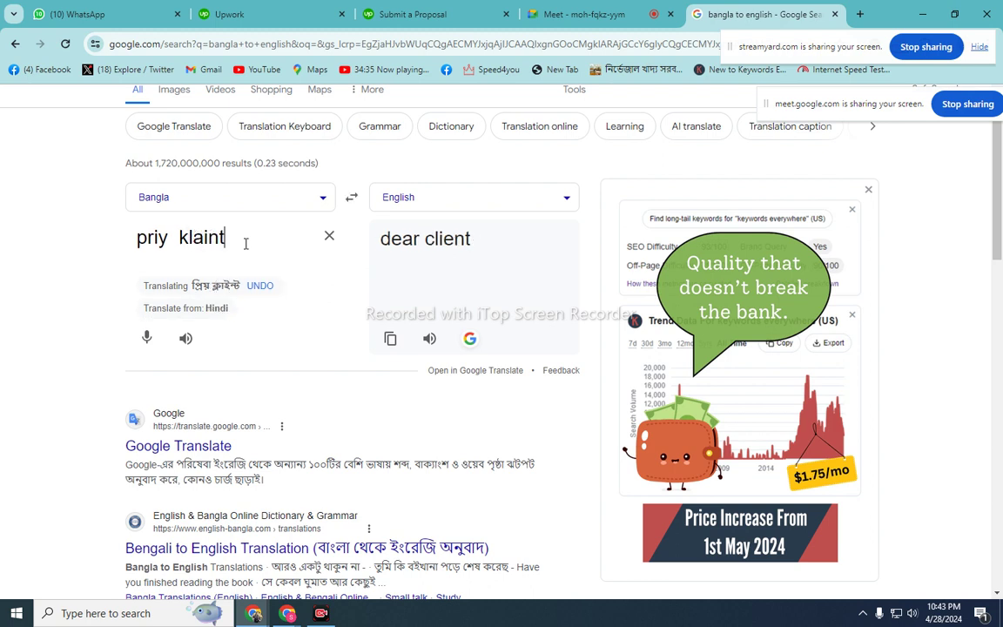
- Below the greeting, type 'ami apnar job post porechi abong sobkichu bujhte perechi. prothome apnar nisana ('
{"action": "key", "text": "Return"}
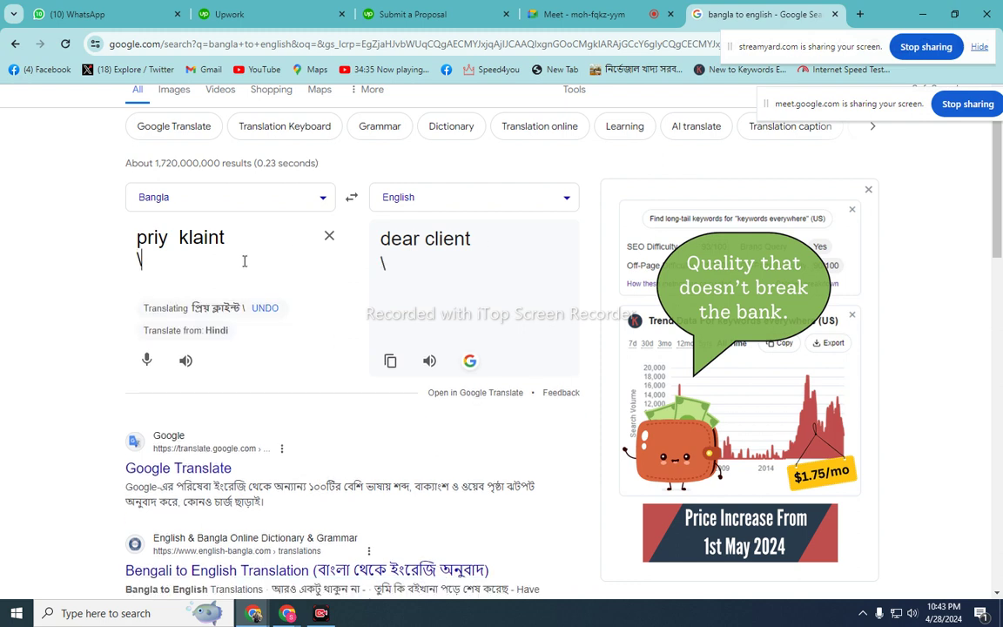
{"action": "key", "text": "Return"}
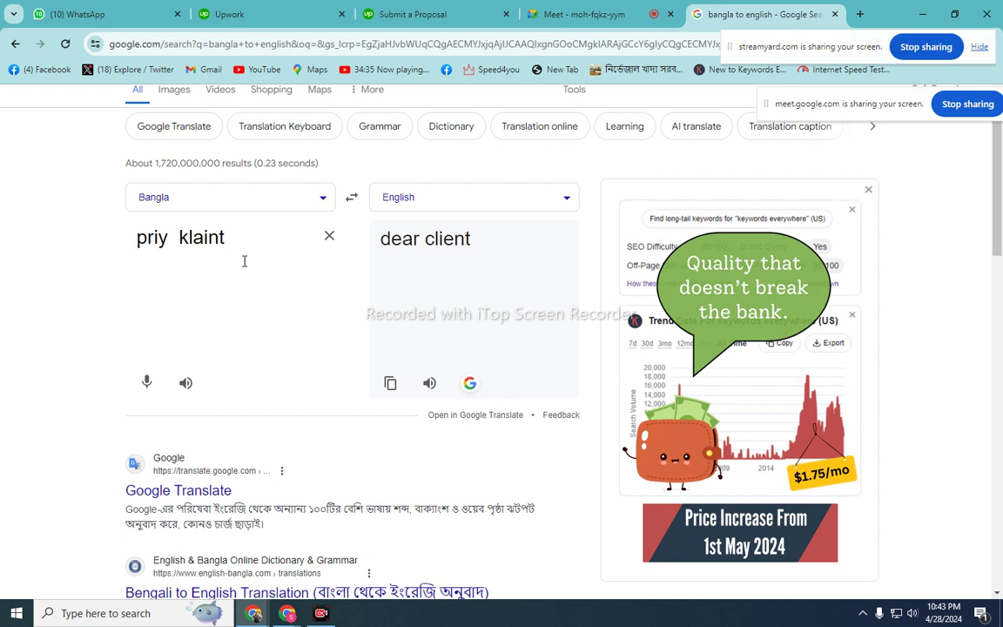
{"action": "key", "text": "Return"}
{"action": "type", "text": "am"}
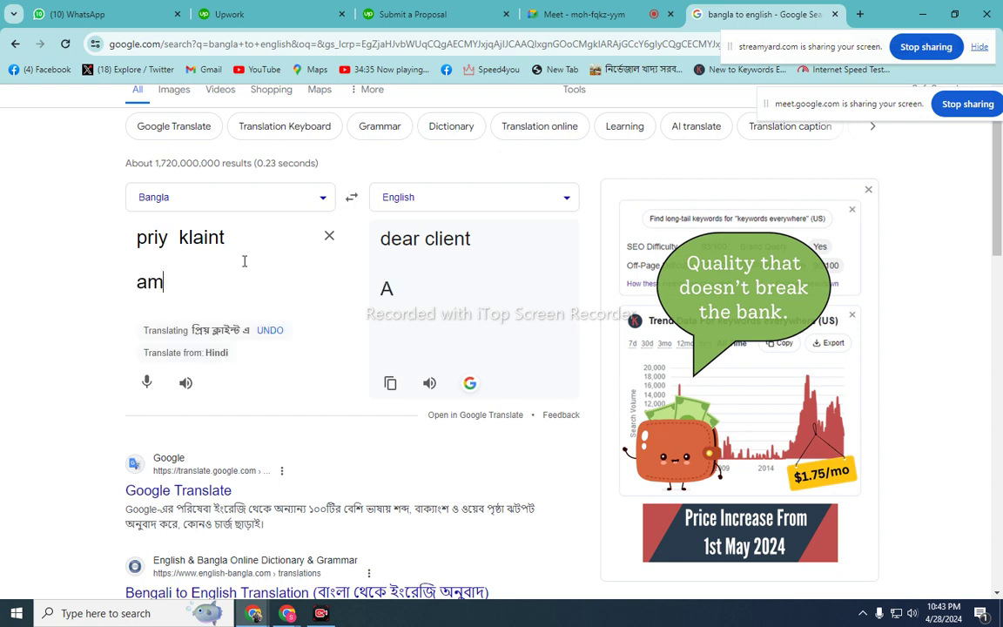
{"action": "type", "text": "i apnar jo"}
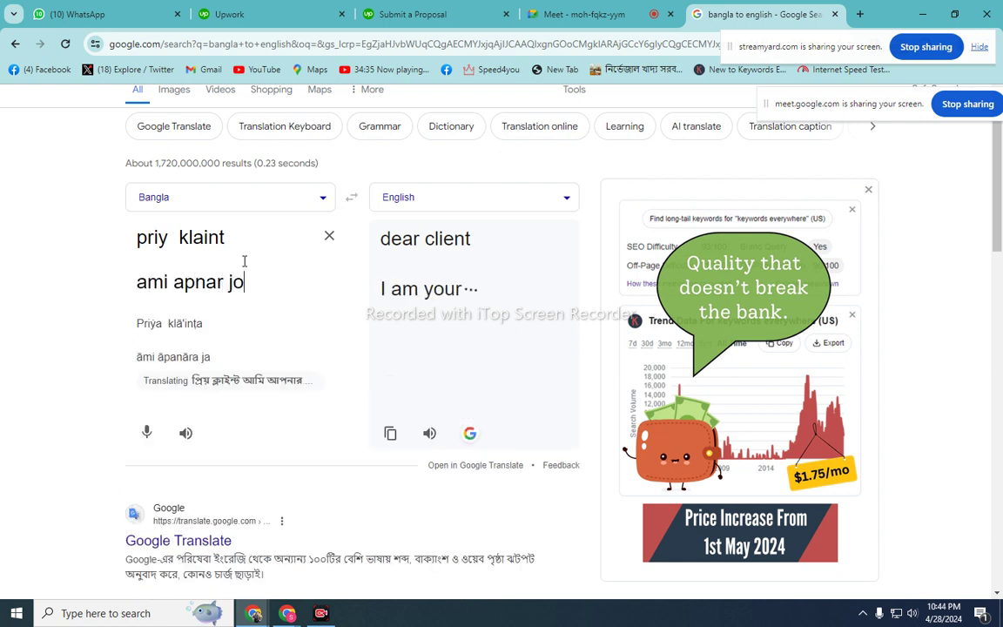
{"action": "type", "text": "b post "}
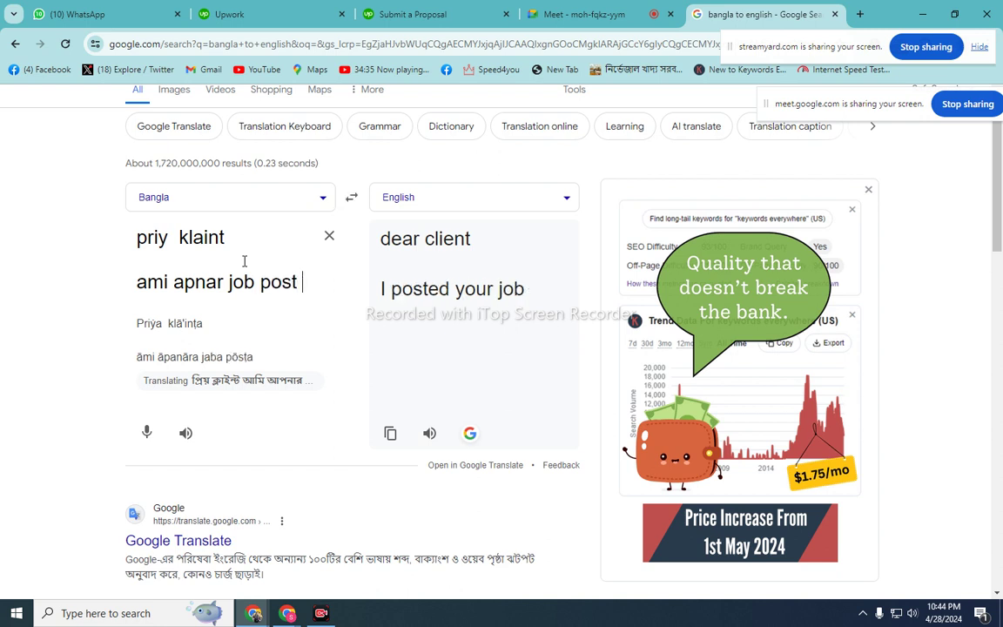
{"action": "type", "text": "moi"}
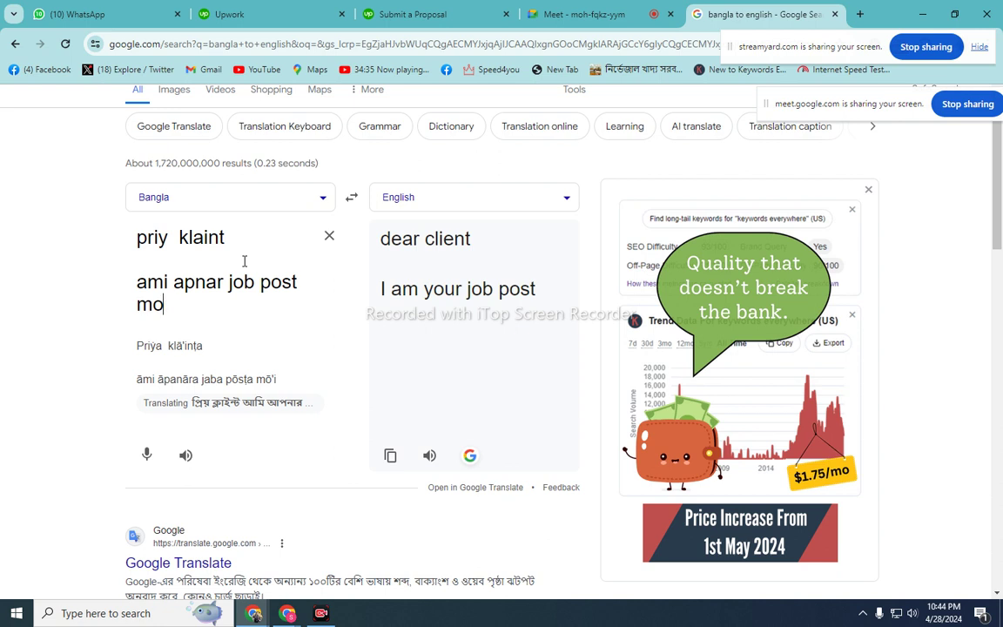
{"action": "key", "text": "BackSpace"}
{"action": "key", "text": "BackSpace"}
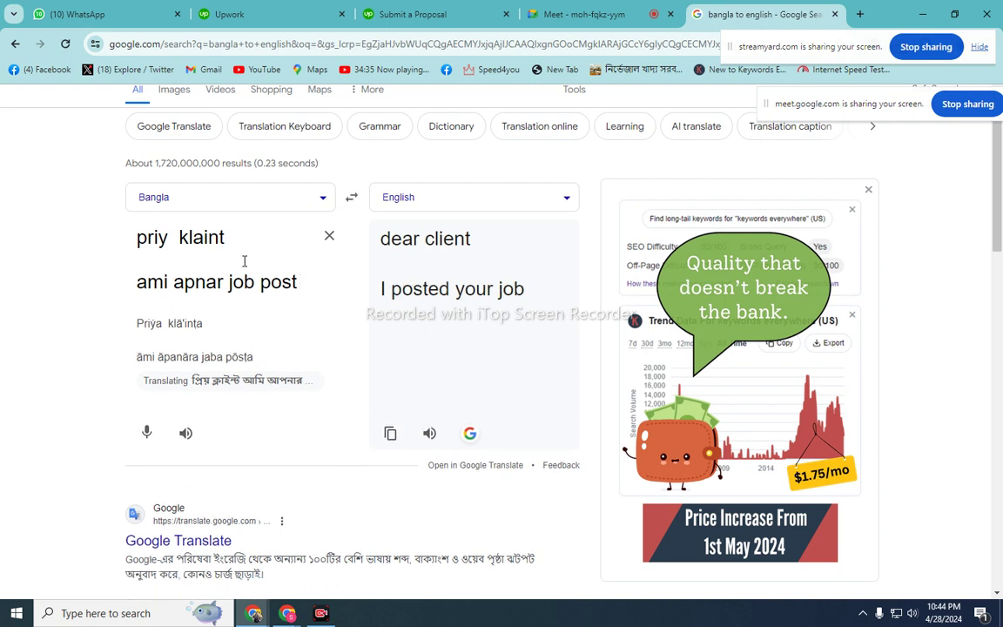
{"action": "type", "text": "porech"}
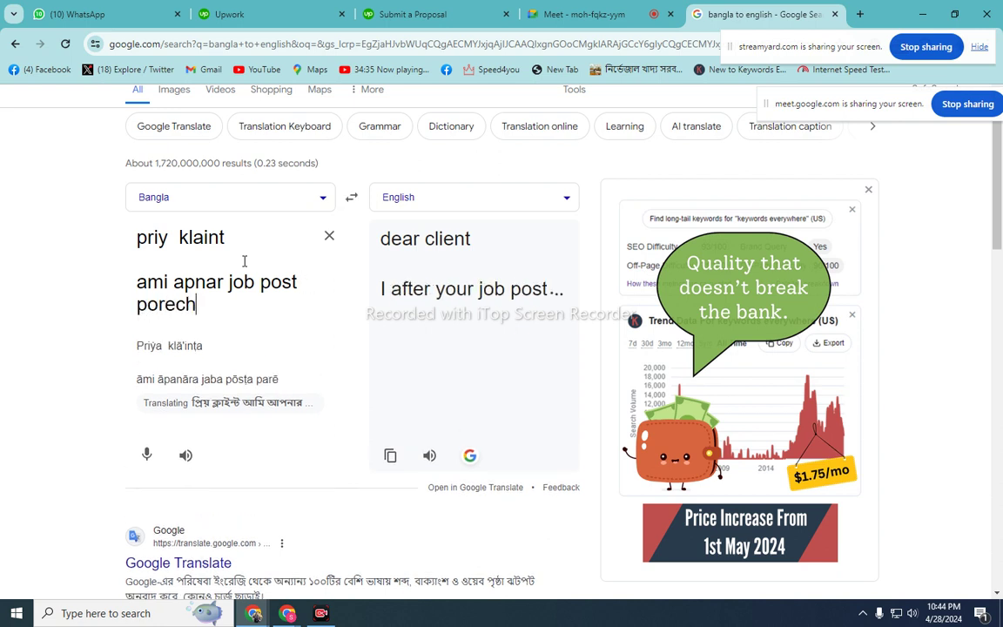
{"action": "type", "text": "i abon"}
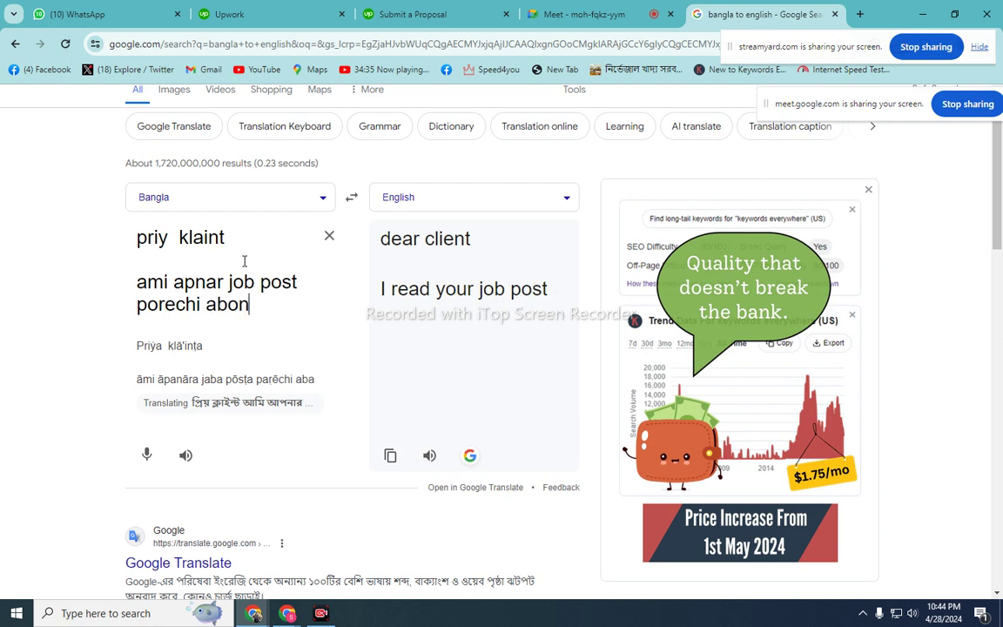
{"action": "type", "text": "g so"}
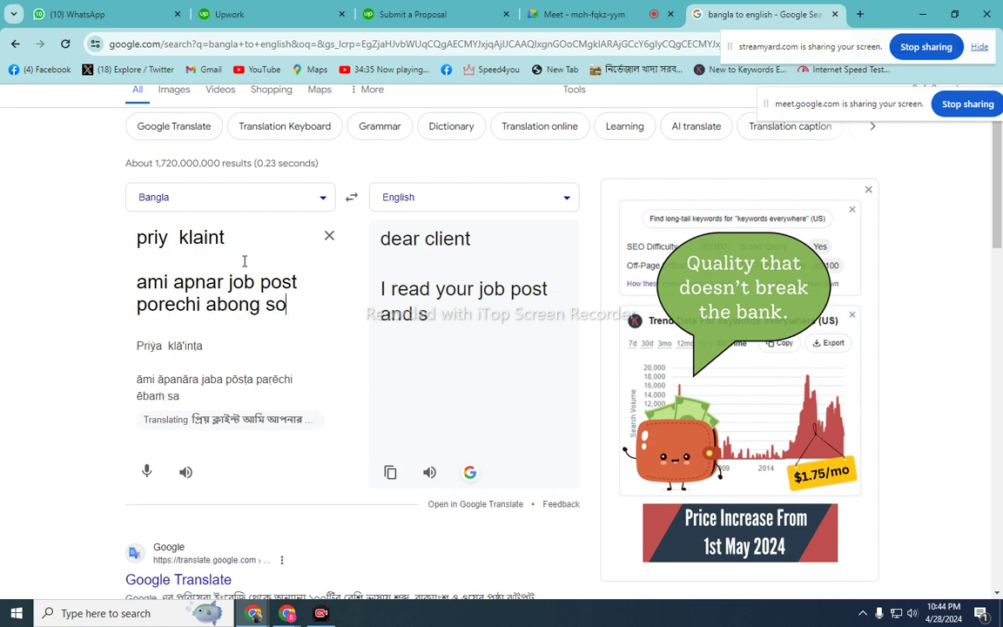
{"action": "type", "text": "bkichu "}
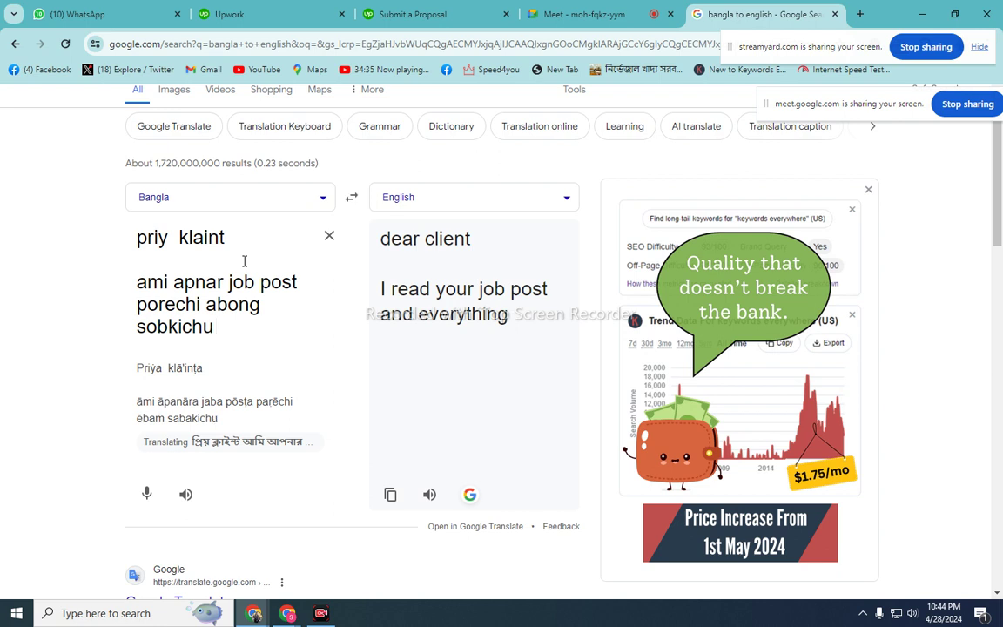
{"action": "type", "text": "bujh"}
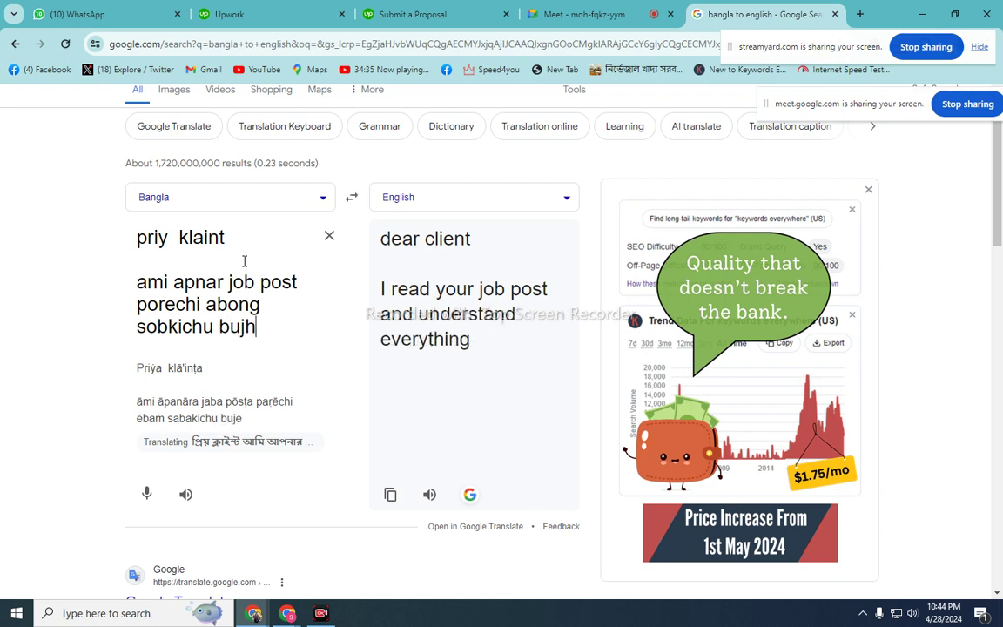
{"action": "type", "text": "te"}
{"action": "type", "text": "perechi"}
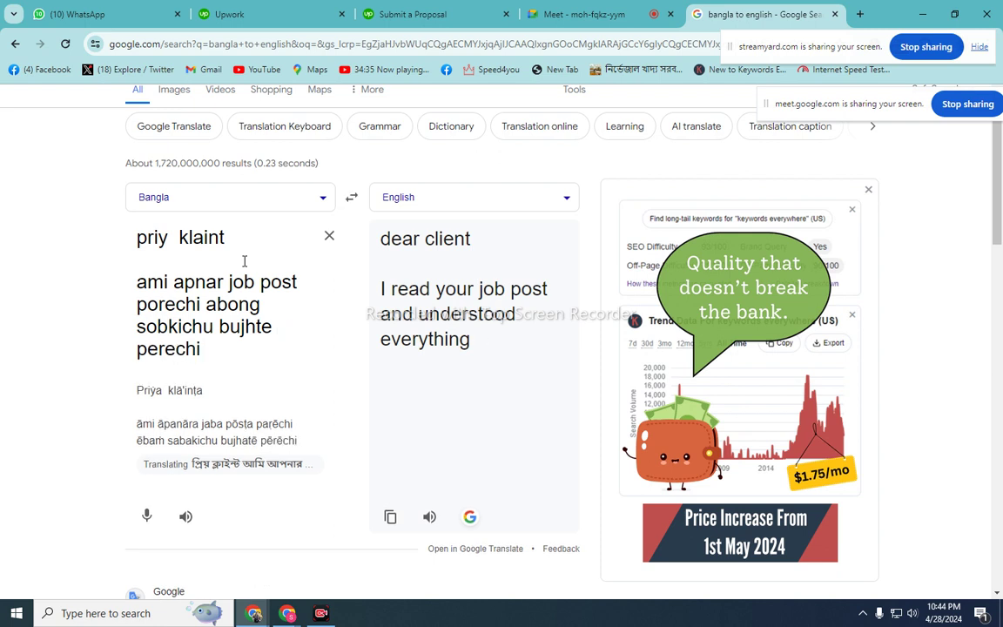
{"action": "type", "text": ". pro"}
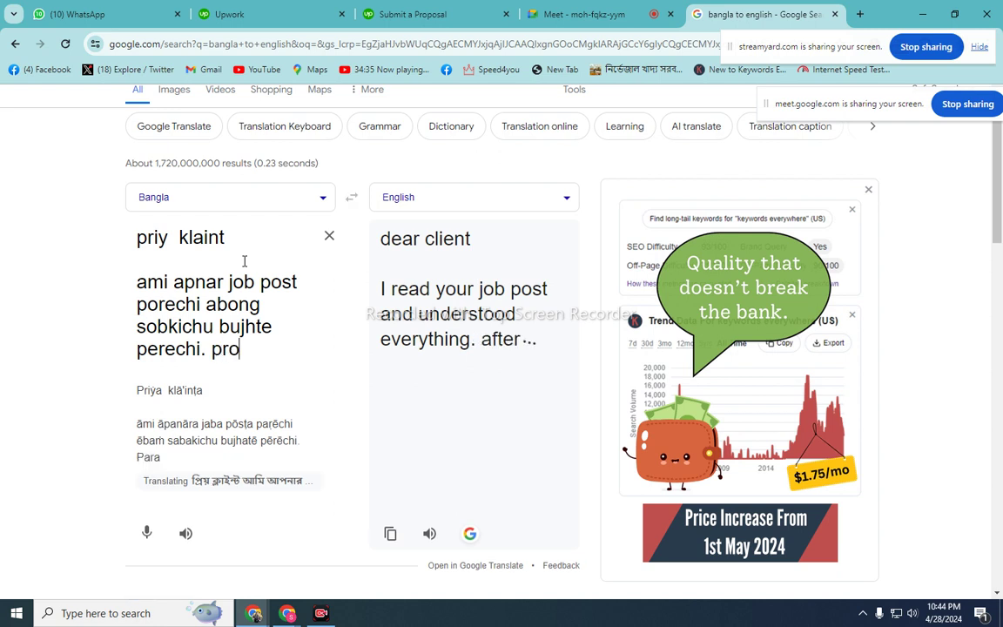
{"action": "type", "text": "thome "}
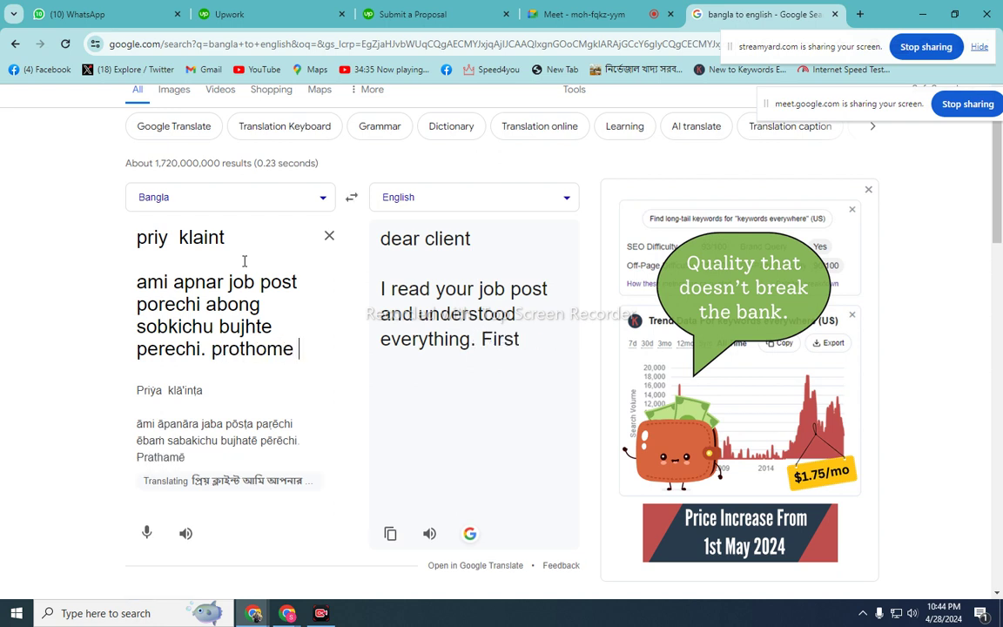
{"action": "type", "text": "apnar"}
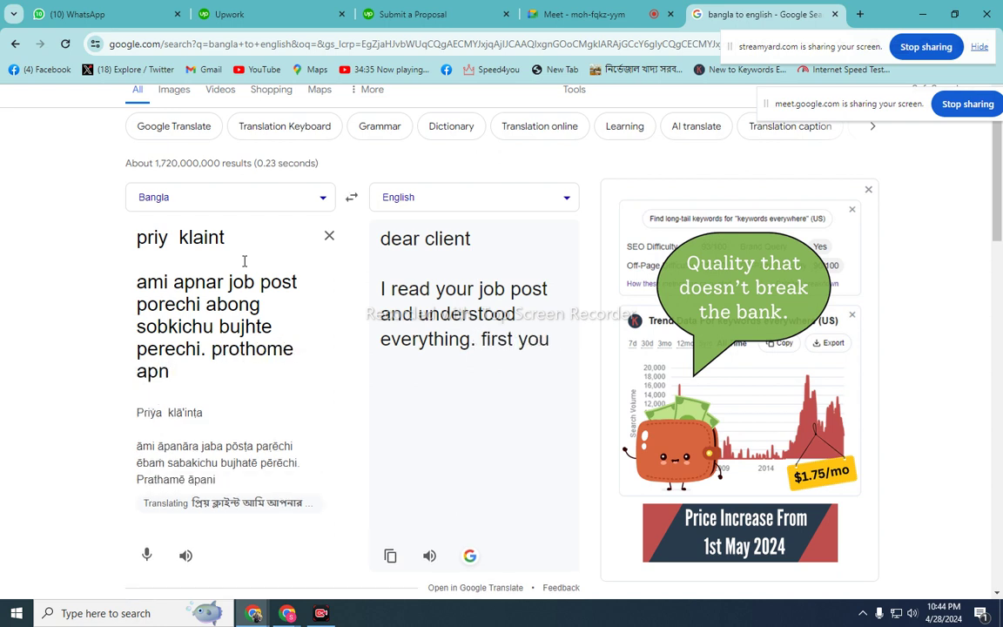
{"action": "type", "text": " ni"}
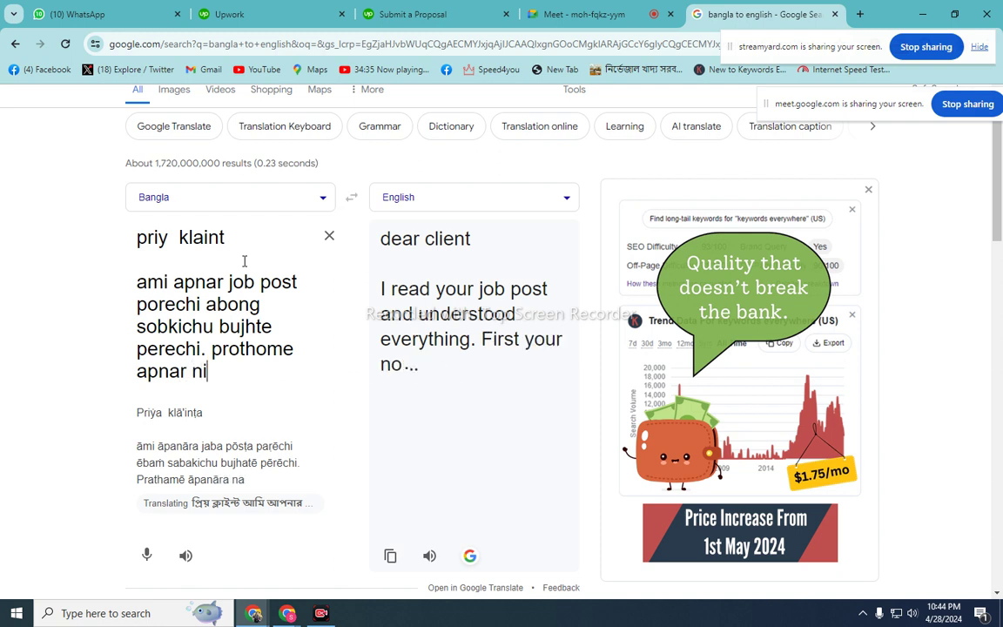
{"action": "type", "text": "sa"}
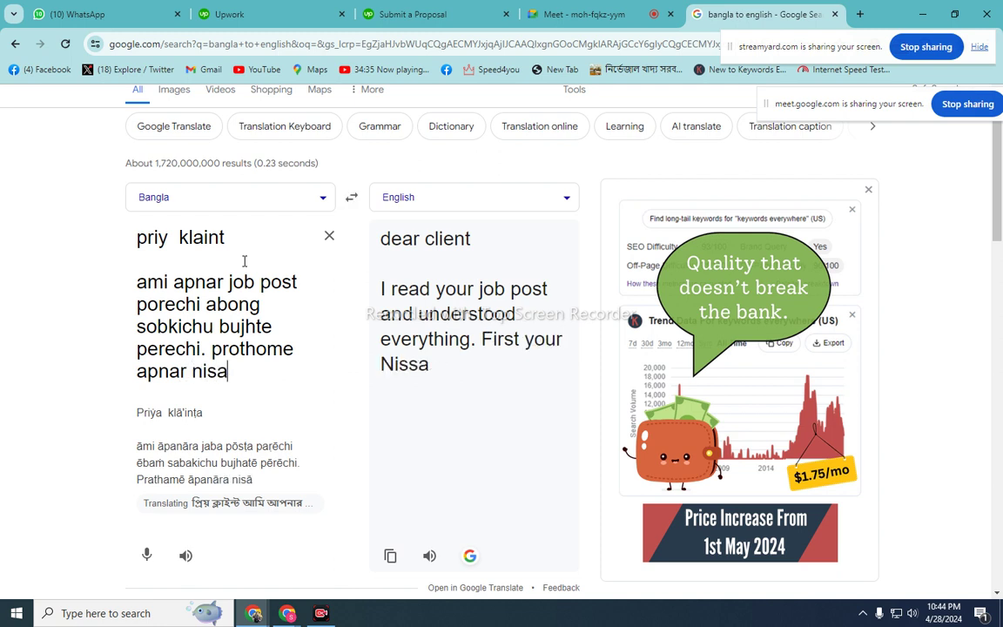
{"action": "type", "text": "na"}
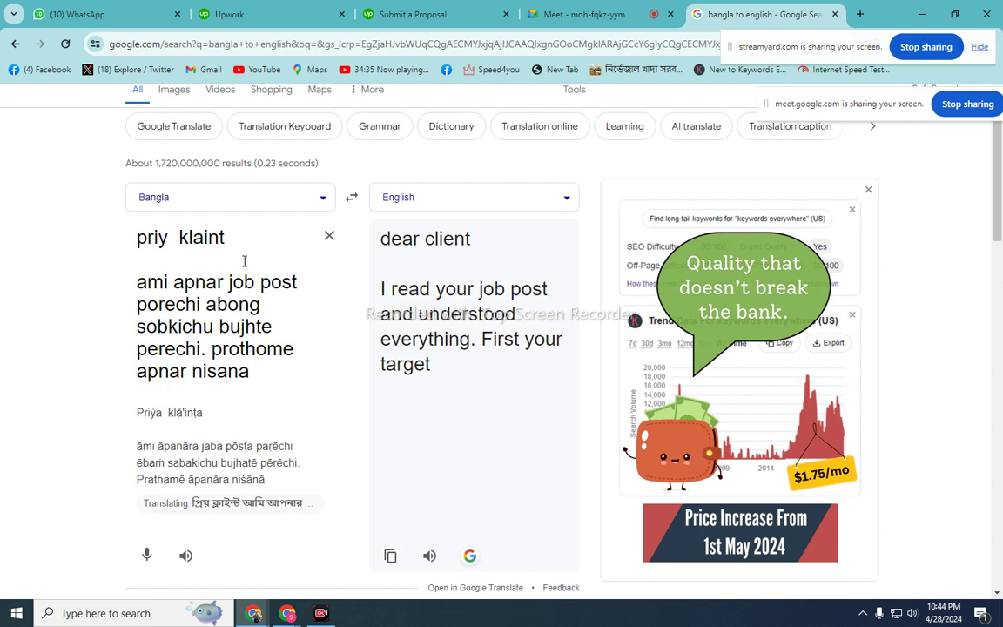
{"action": "type", "text": " ("}
{"action": "left_click", "coordinate": [262, 14]}
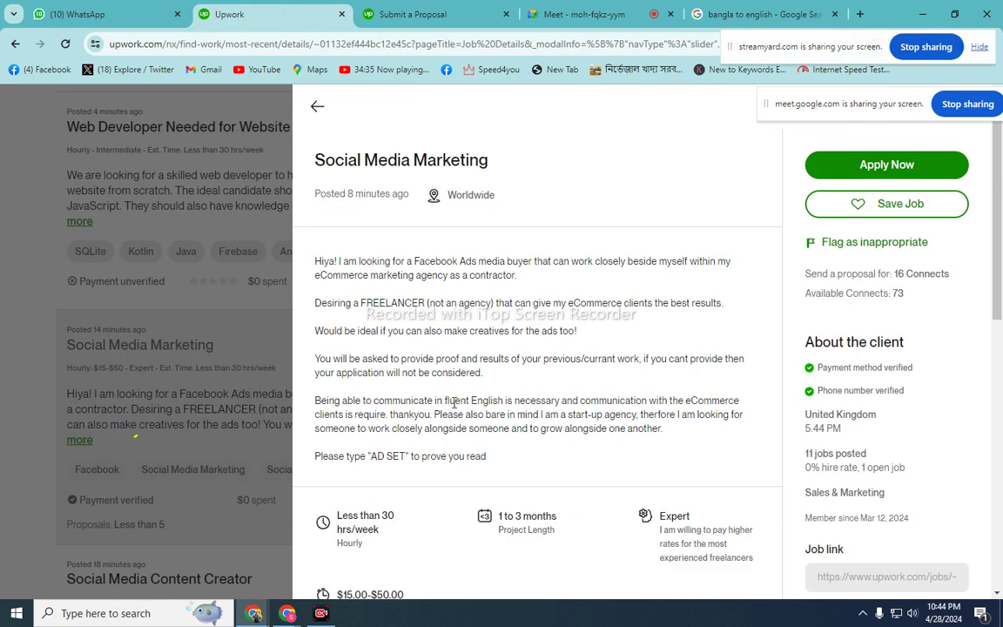
{"action": "left_click", "coordinate": [588, 15]}
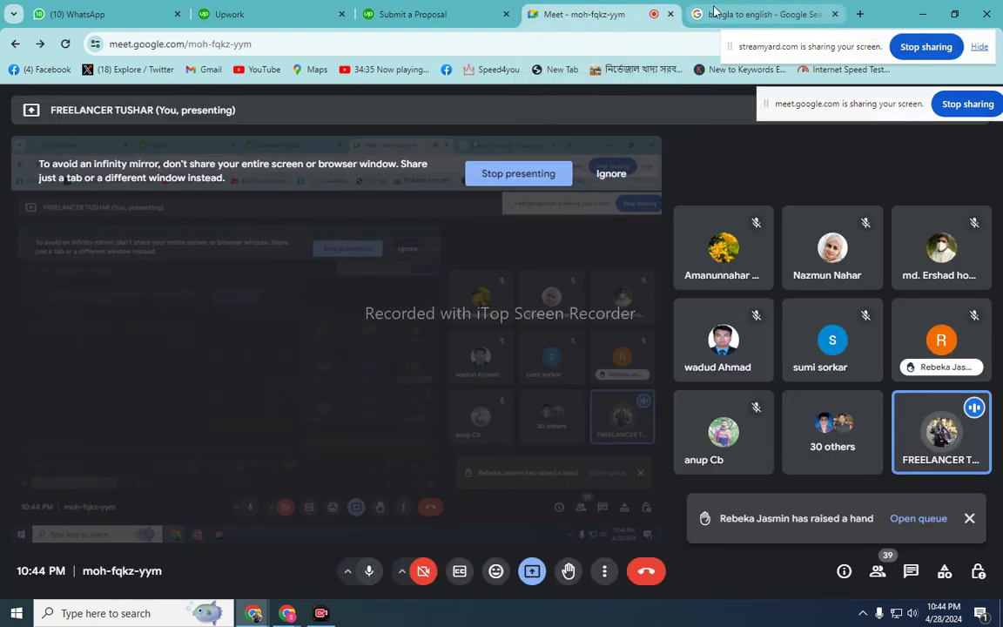
{"action": "left_click", "coordinate": [646, 12]}
{"action": "left_click", "coordinate": [273, 374]}
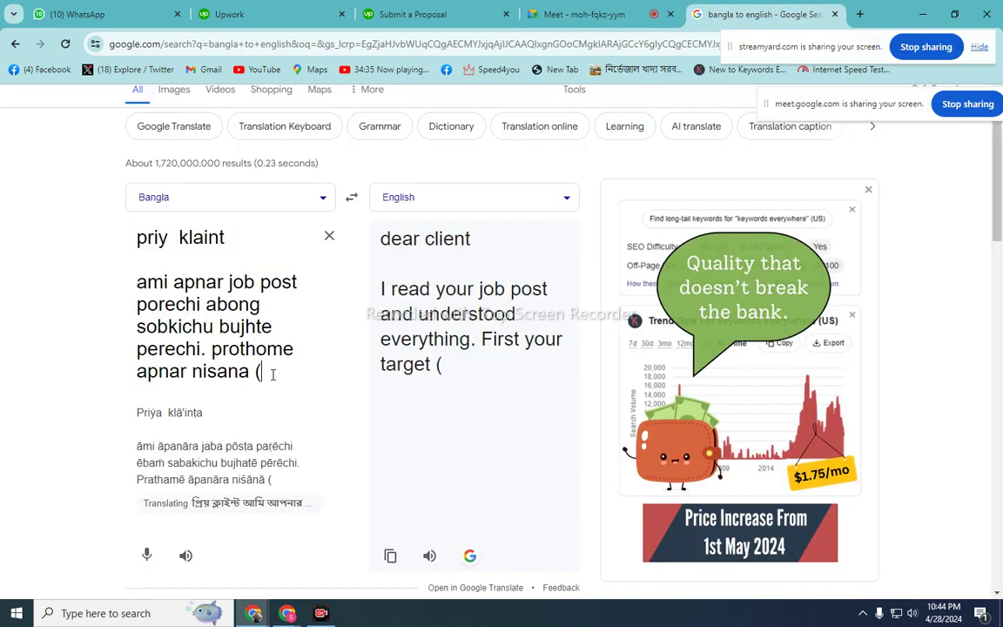
- Continue the Bangla text with 'ed set) likhe dichi', 'ami bolte chai je' and 'social media marketing kajer upor amar onek'
{"action": "type", "text": "ed"}
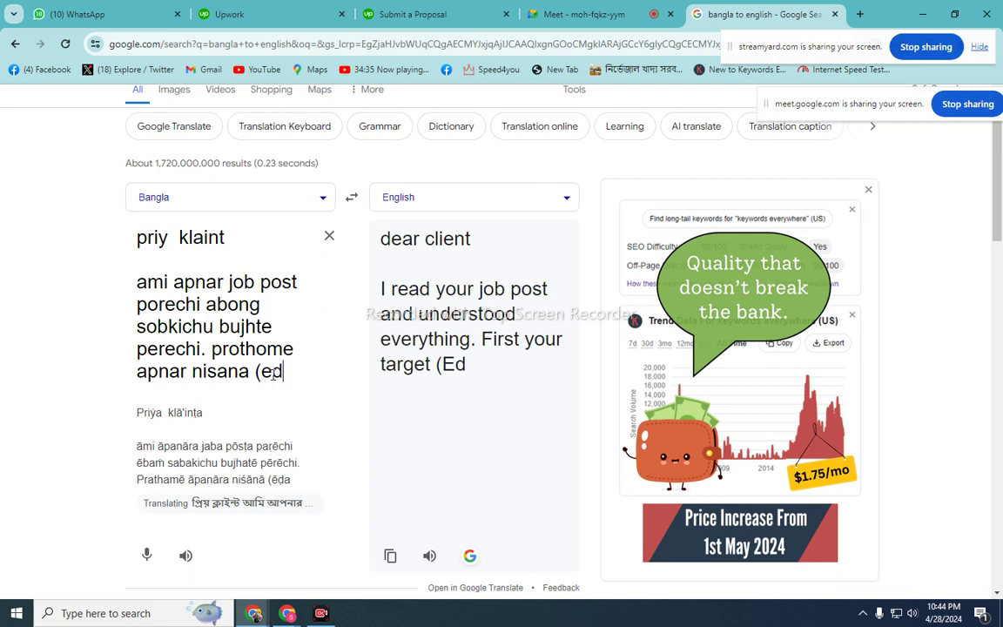
{"action": "type", "text": " se"}
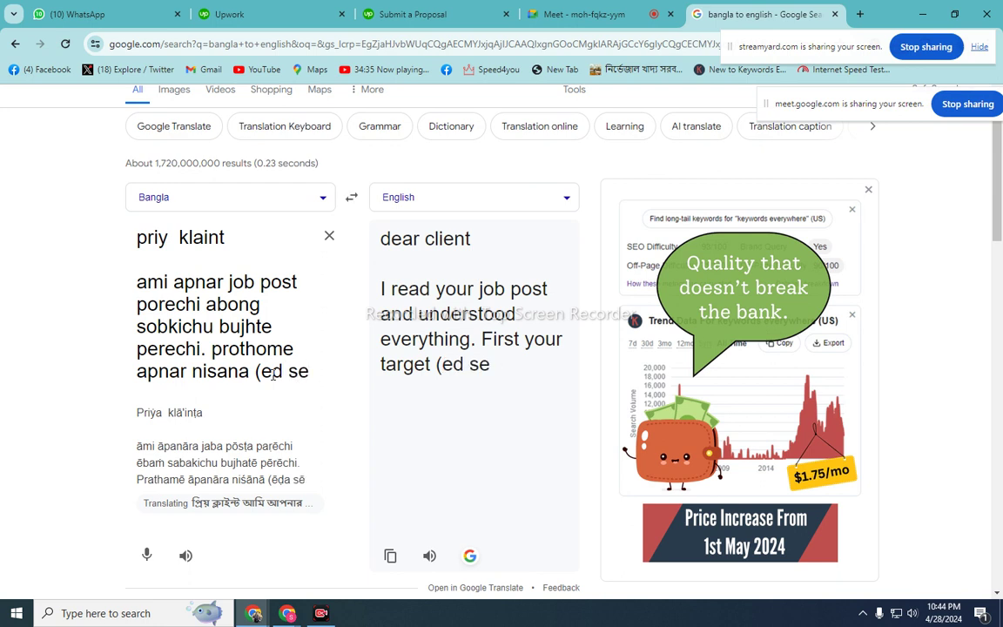
{"action": "type", "text": "t)"}
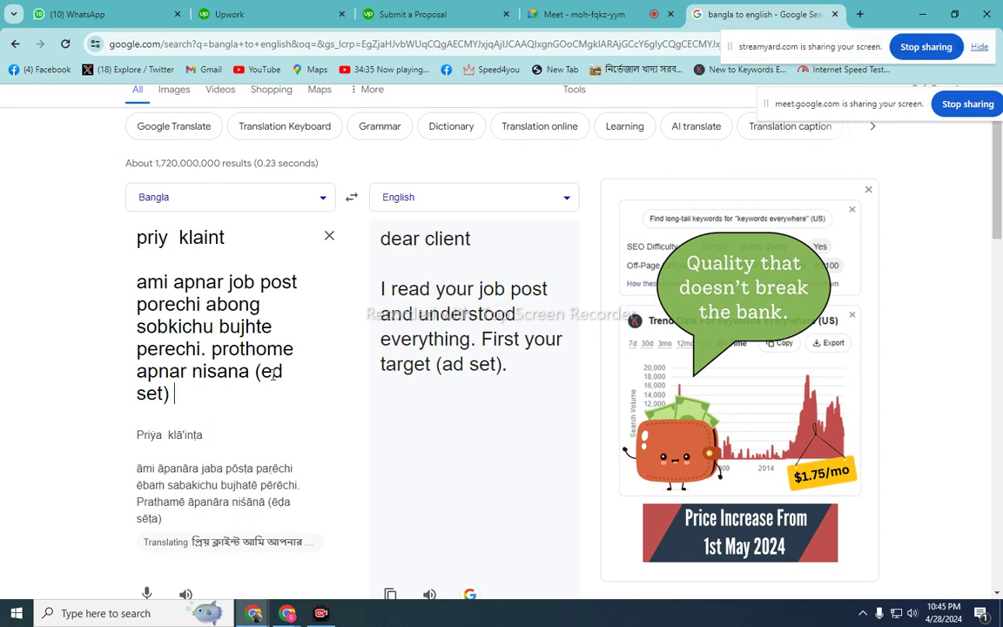
{"action": "type", "text": " lik"}
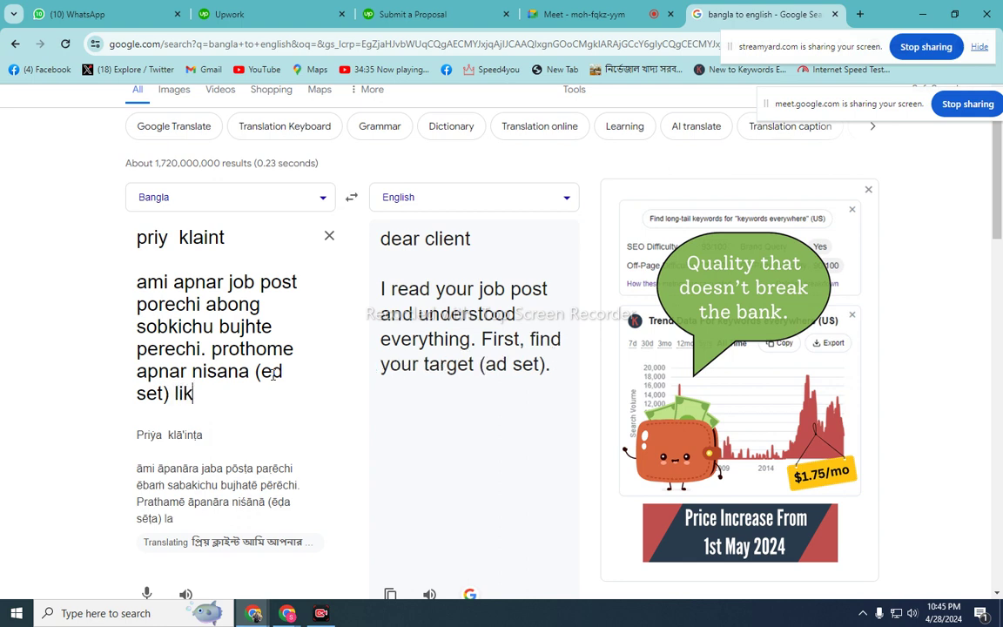
{"action": "type", "text": "he dichi."}
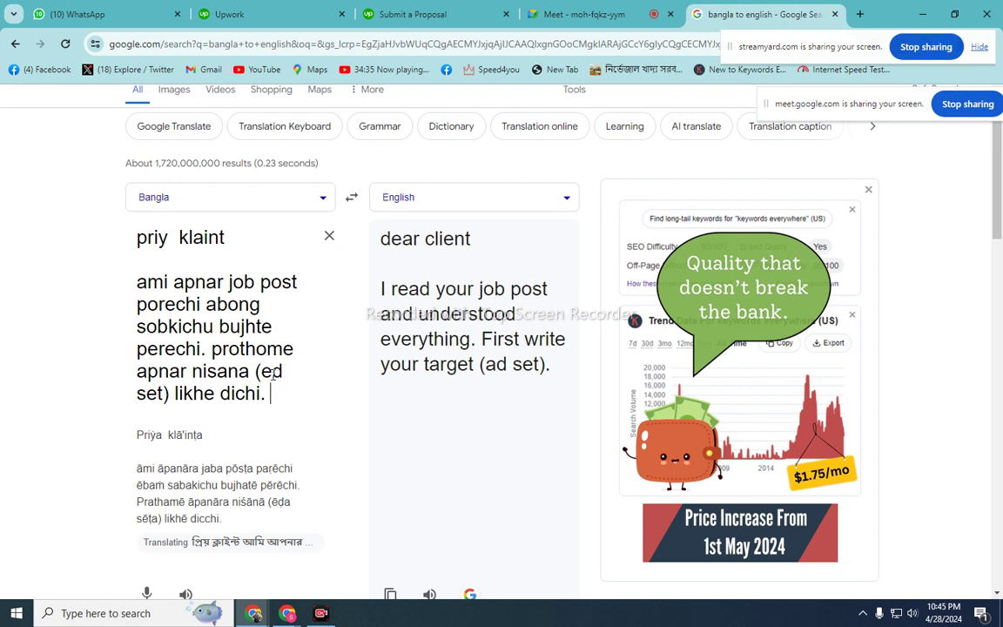
{"action": "type", "text": "ami bolte ch"}
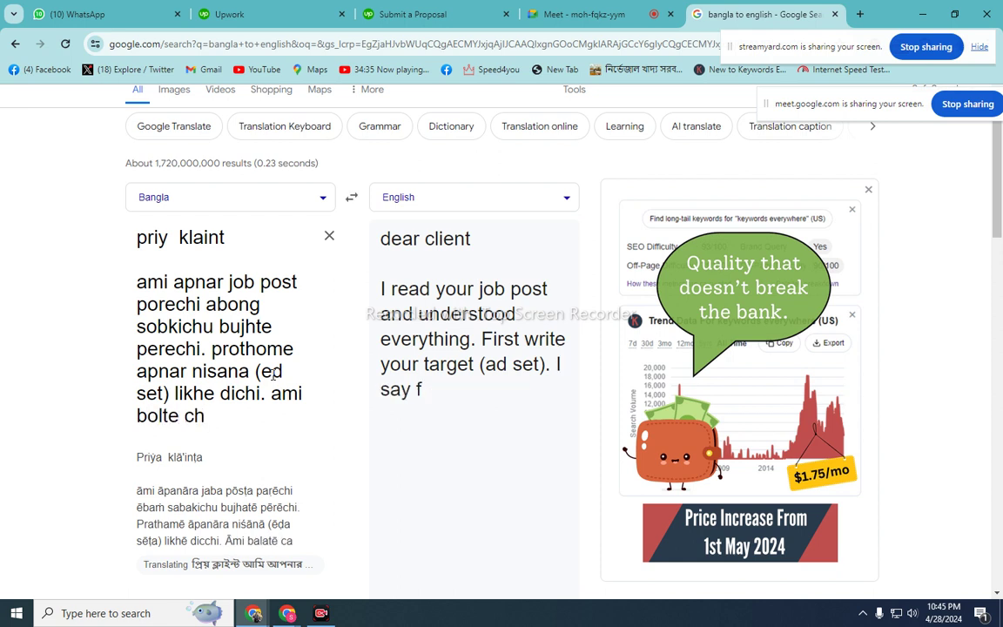
{"action": "type", "text": "ai"}
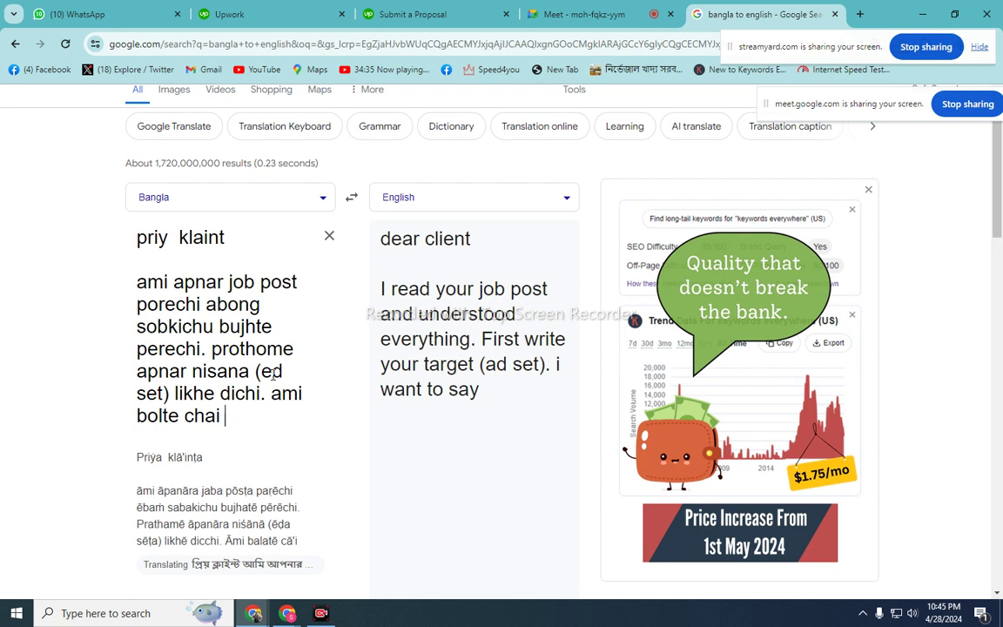
{"action": "type", "text": " je ami"}
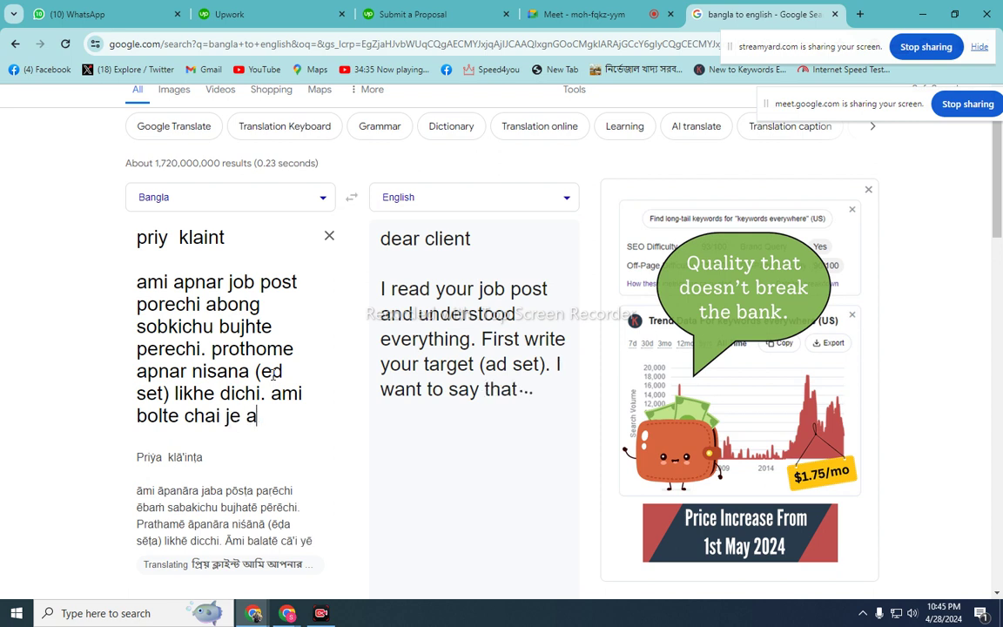
{"action": "key", "text": "BackSpace"}
{"action": "key", "text": "BackSpace"}
{"action": "key", "text": "BackSpace"}
{"action": "type", "text": ". s"}
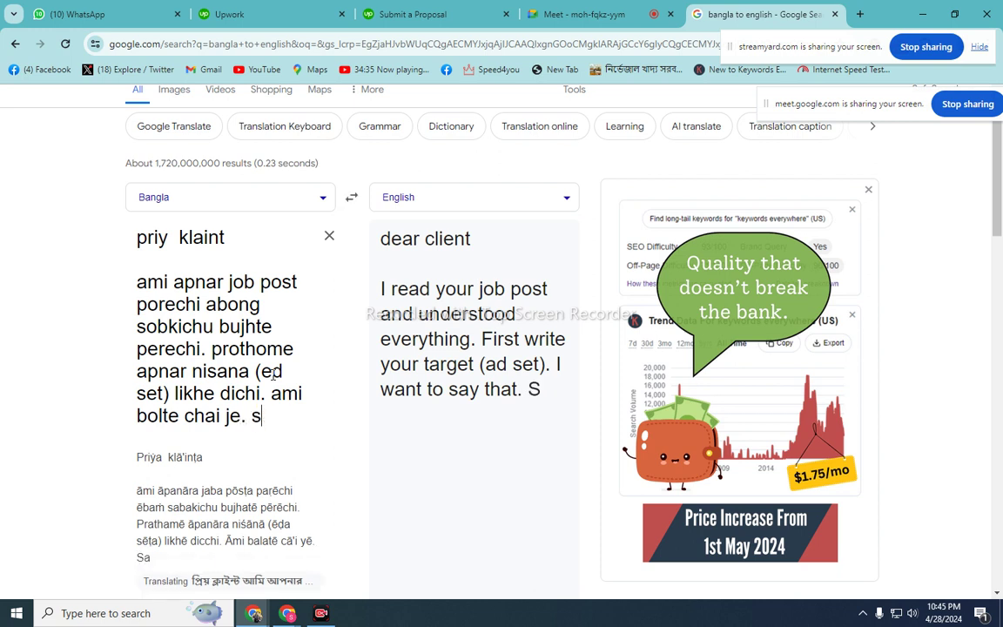
{"action": "type", "text": "ocial "}
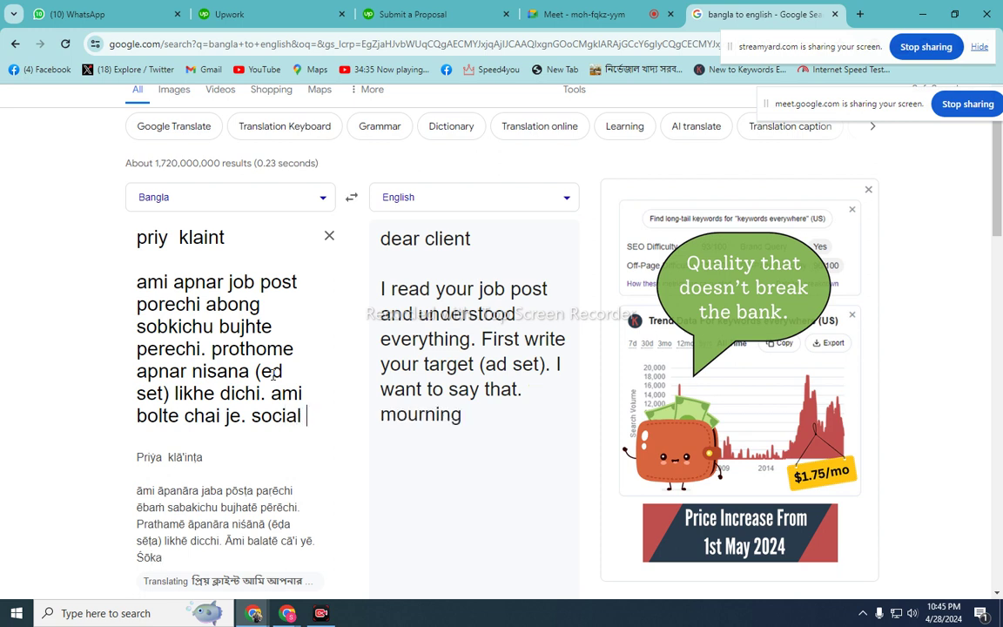
{"action": "type", "text": "media "}
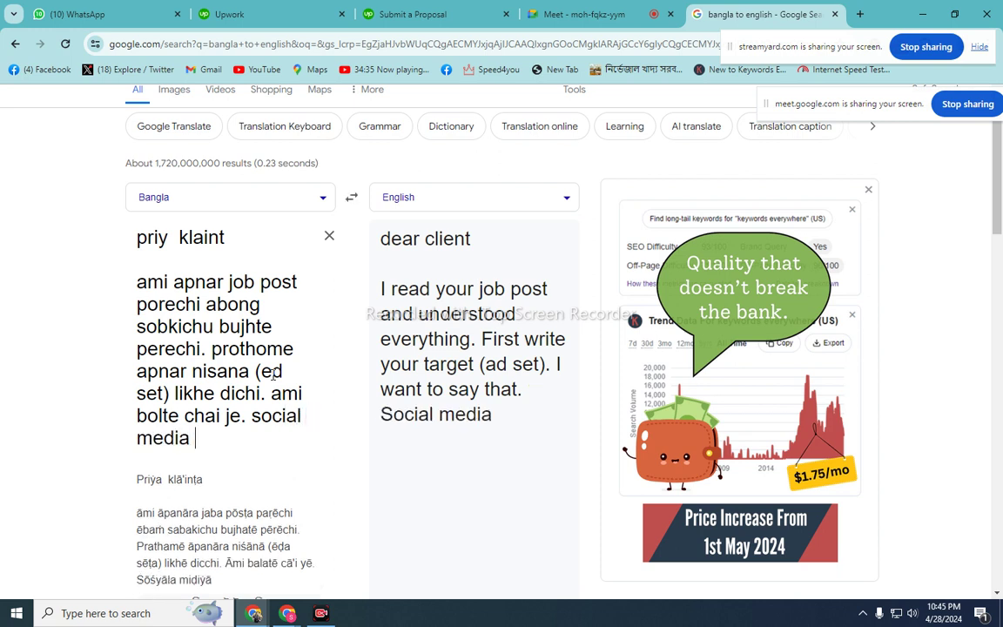
{"action": "type", "text": "ma"}
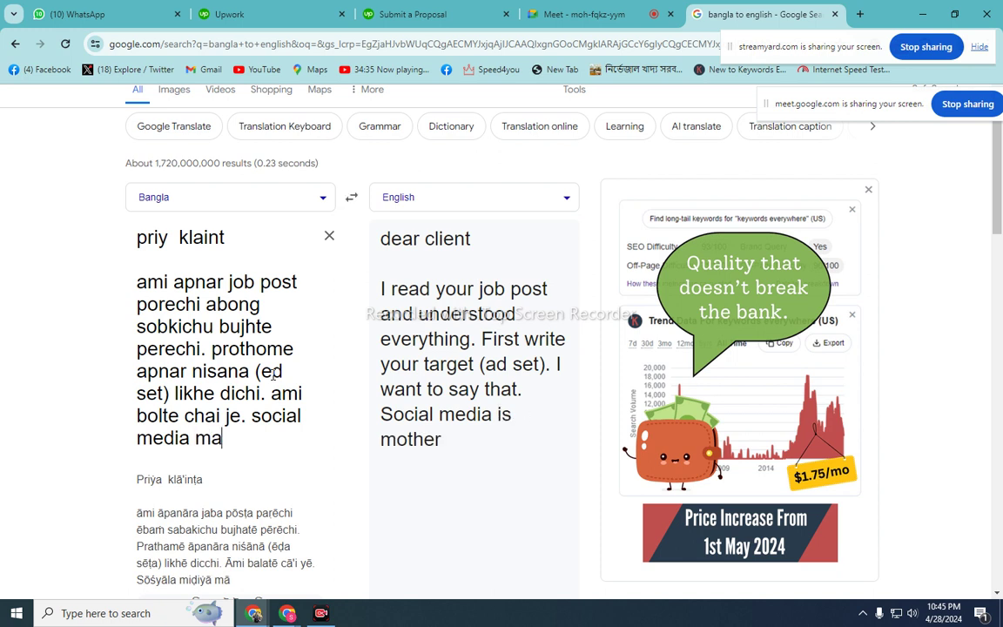
{"action": "type", "text": "rketing kaje"}
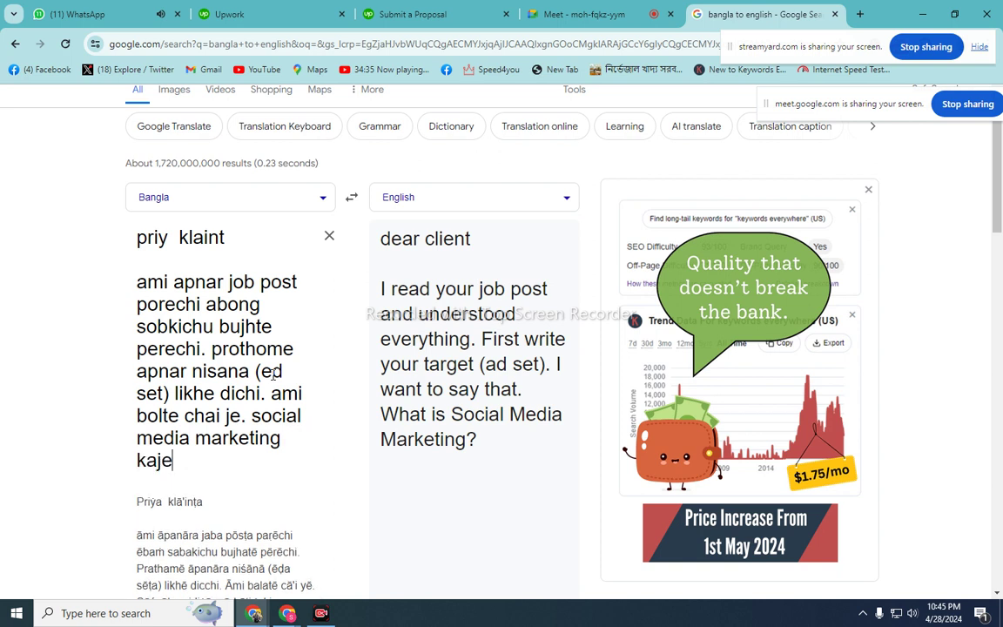
{"action": "type", "text": "r upor "}
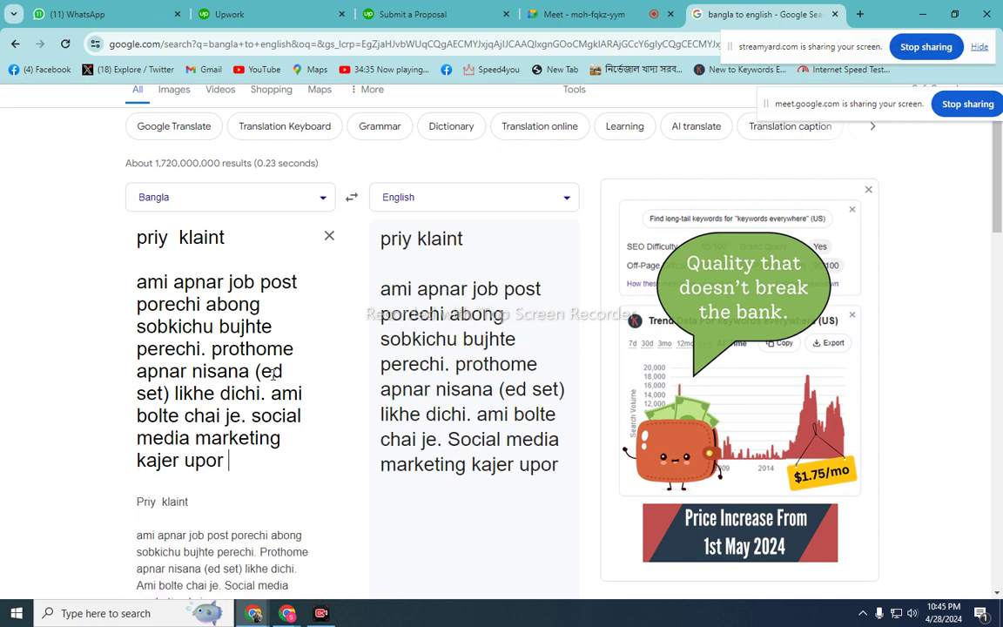
{"action": "type", "text": "amar"}
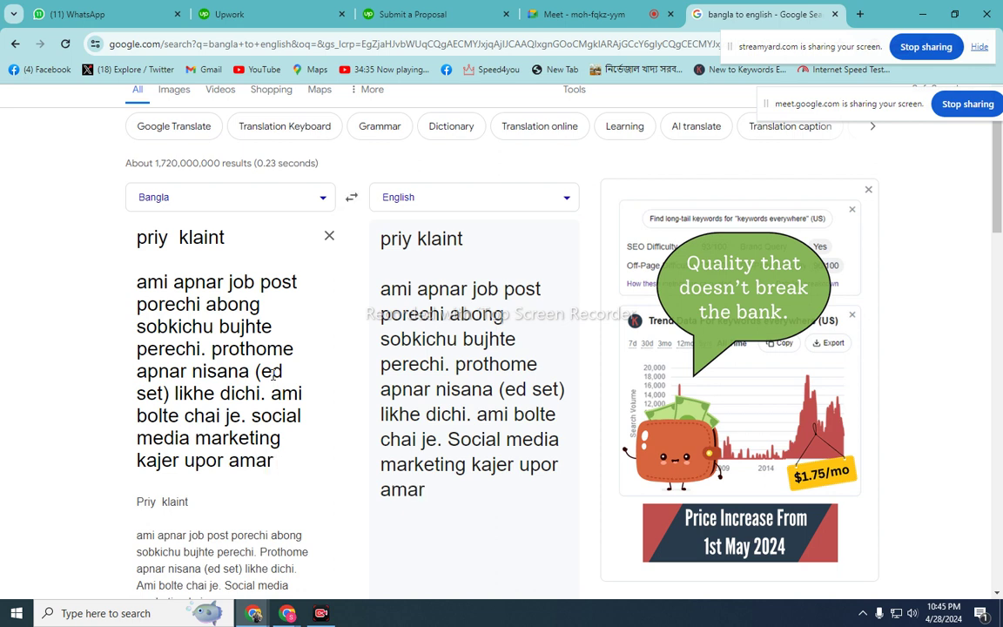
{"action": "type", "text": " onek"}
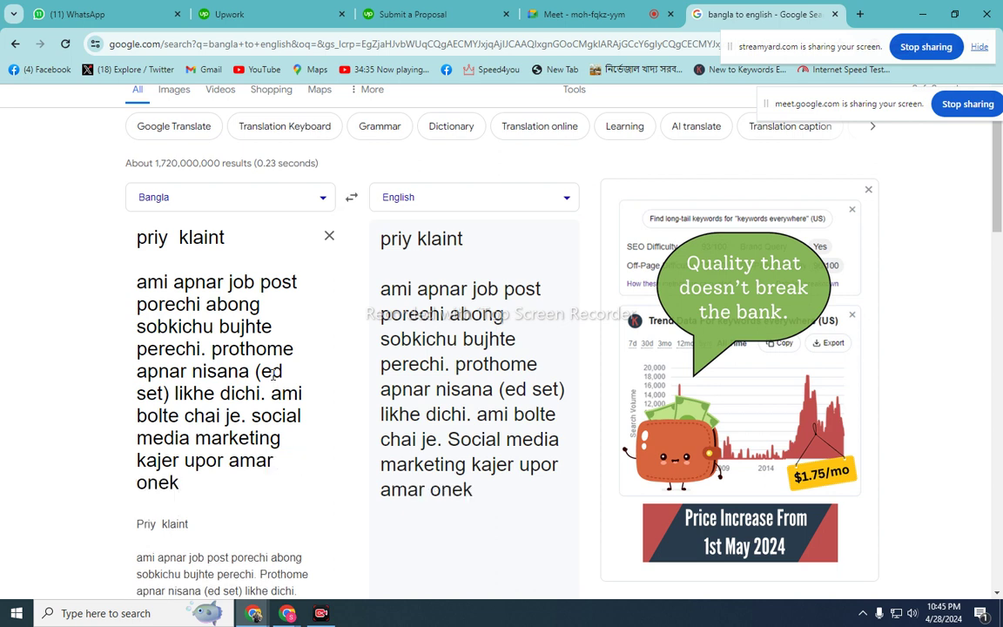
- Trim the Bangla back to 'ami bolte chai je.' and swap the translation to English→Bangla
{"action": "key", "text": "BackSpace"}
{"action": "key", "text": "BackSpace"}
{"action": "key", "text": "BackSpace"}
{"action": "key", "text": "BackSpace"}
{"action": "key", "text": "BackSpace"}
{"action": "key", "text": "BackSpace"}
{"action": "key", "text": "BackSpace"}
{"action": "key", "text": "BackSpace"}
{"action": "key", "text": "BackSpace"}
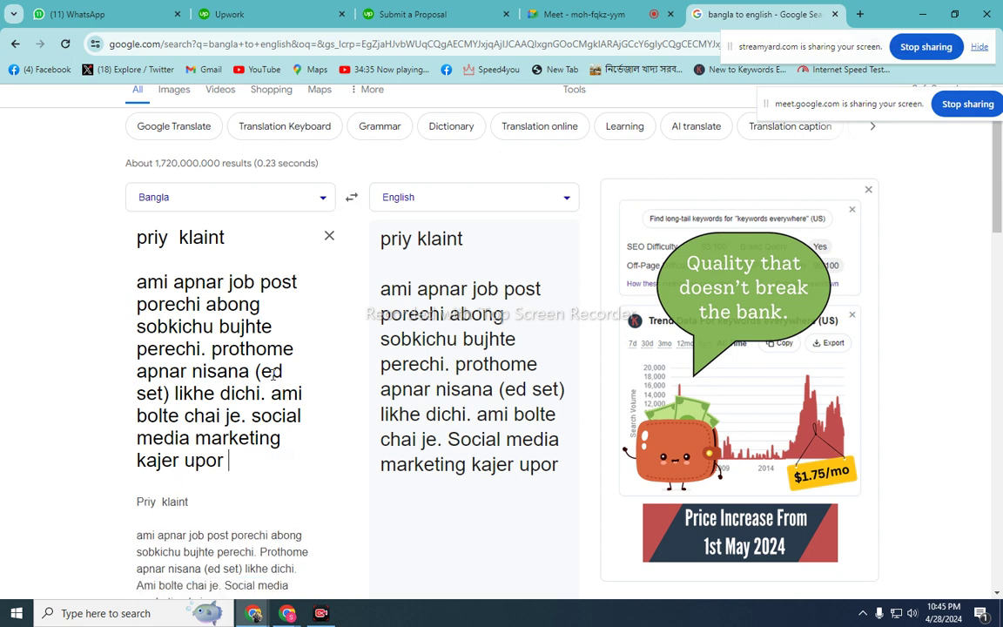
{"action": "key", "text": "BackSpace"}
{"action": "key", "text": "BackSpace"}
{"action": "key", "text": "BackSpace"}
{"action": "key", "text": "BackSpace"}
{"action": "key", "text": "BackSpace"}
{"action": "key", "text": "BackSpace"}
{"action": "key", "text": "BackSpace"}
{"action": "key", "text": "BackSpace"}
{"action": "key", "text": "BackSpace"}
{"action": "key", "text": "BackSpace"}
{"action": "key", "text": "BackSpace"}
{"action": "key", "text": "BackSpace"}
{"action": "key", "text": "BackSpace"}
{"action": "key", "text": "BackSpace"}
{"action": "key", "text": "BackSpace"}
{"action": "key", "text": "BackSpace"}
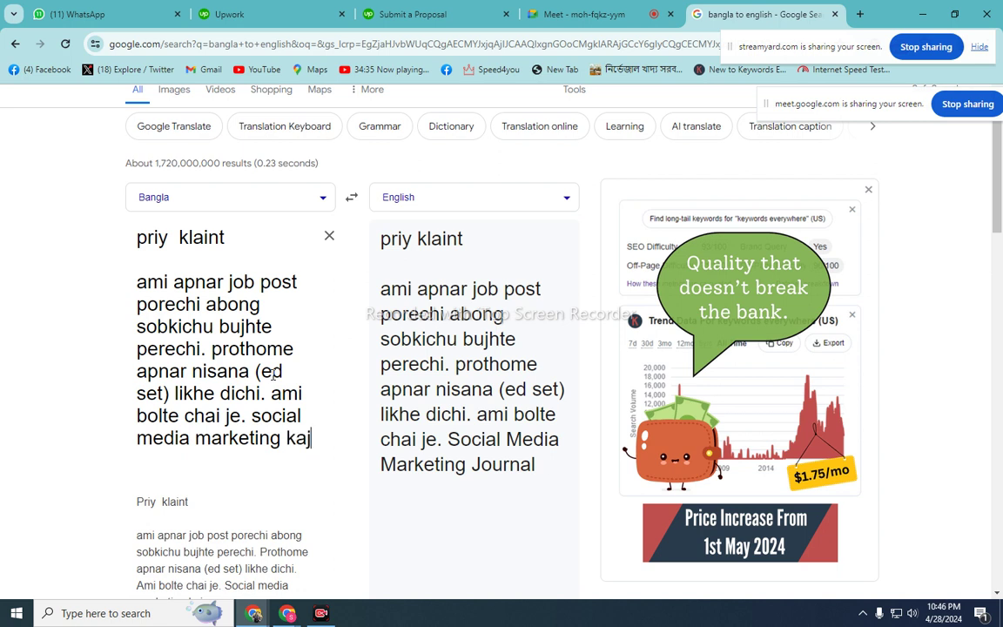
{"action": "key", "text": "BackSpace"}
{"action": "key", "text": "BackSpace"}
{"action": "key", "text": "BackSpace"}
{"action": "key", "text": "BackSpace"}
{"action": "key", "text": "BackSpace"}
{"action": "key", "text": "BackSpace"}
{"action": "key", "text": "BackSpace"}
{"action": "key", "text": "BackSpace"}
{"action": "key", "text": "BackSpace"}
{"action": "key", "text": "BackSpace"}
{"action": "key", "text": "BackSpace"}
{"action": "key", "text": "BackSpace"}
{"action": "key", "text": "BackSpace"}
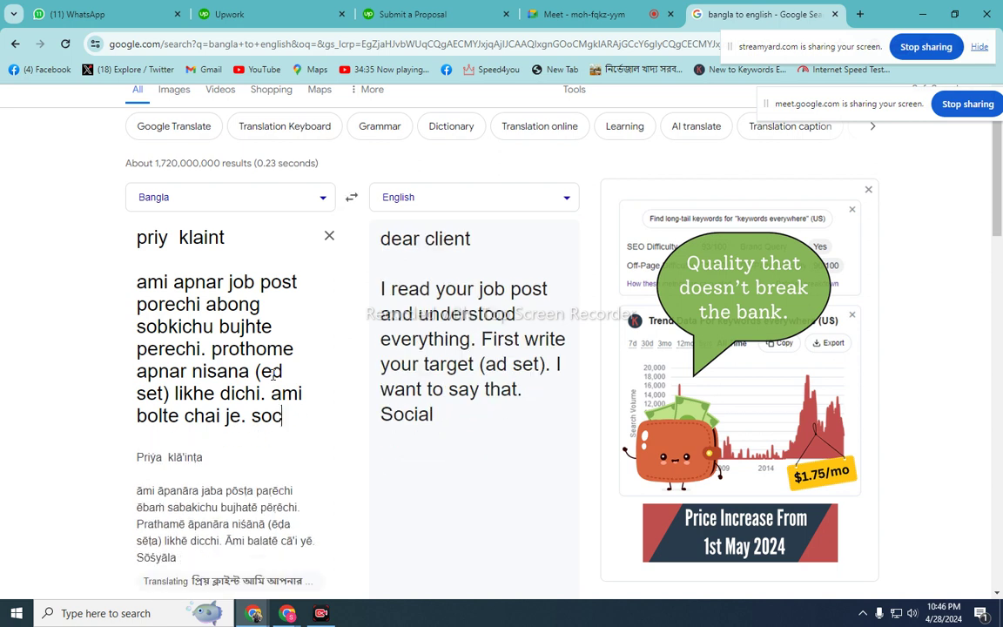
{"action": "key", "text": "BackSpace"}
{"action": "key", "text": "BackSpace"}
{"action": "key", "text": "BackSpace"}
{"action": "key", "text": "BackSpace"}
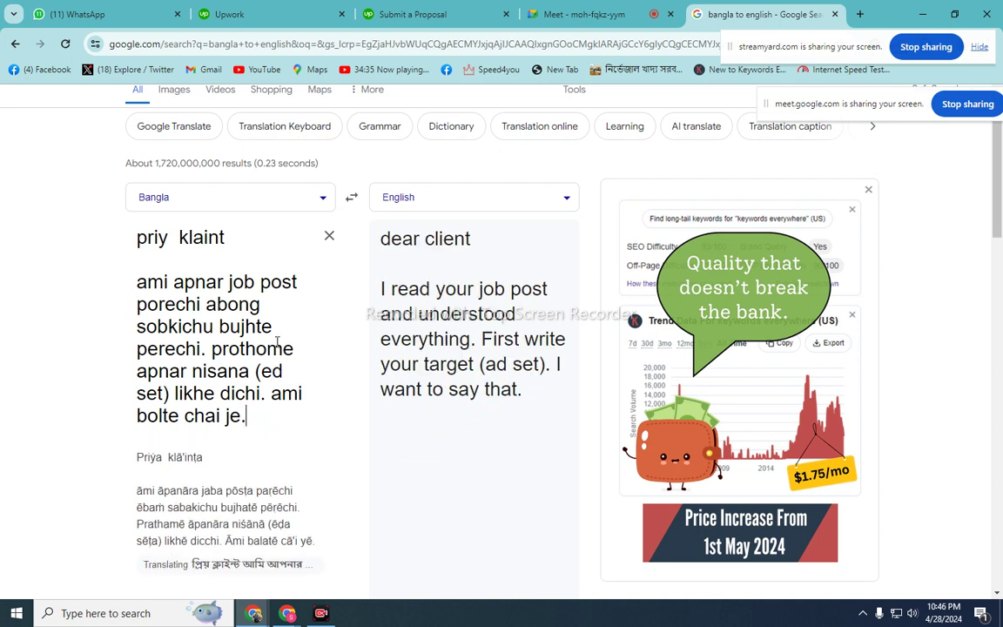
{"action": "left_click", "coordinate": [349, 199]}
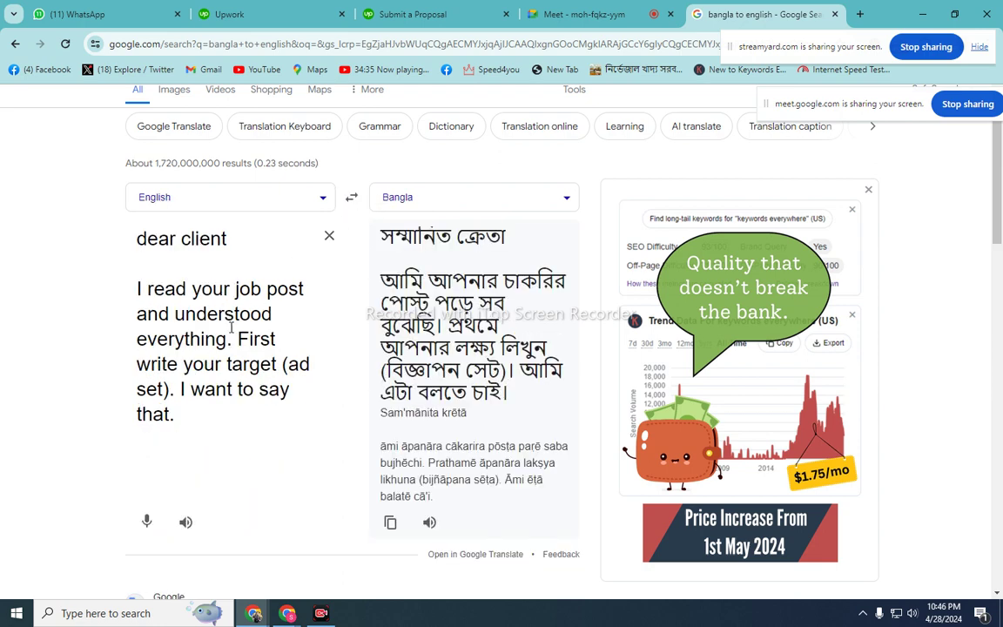
- Change '(ad set)' to '(AD SET)' in the English source text
{"action": "key", "text": "ctrl+a"}
{"action": "left_click", "coordinate": [214, 389]}
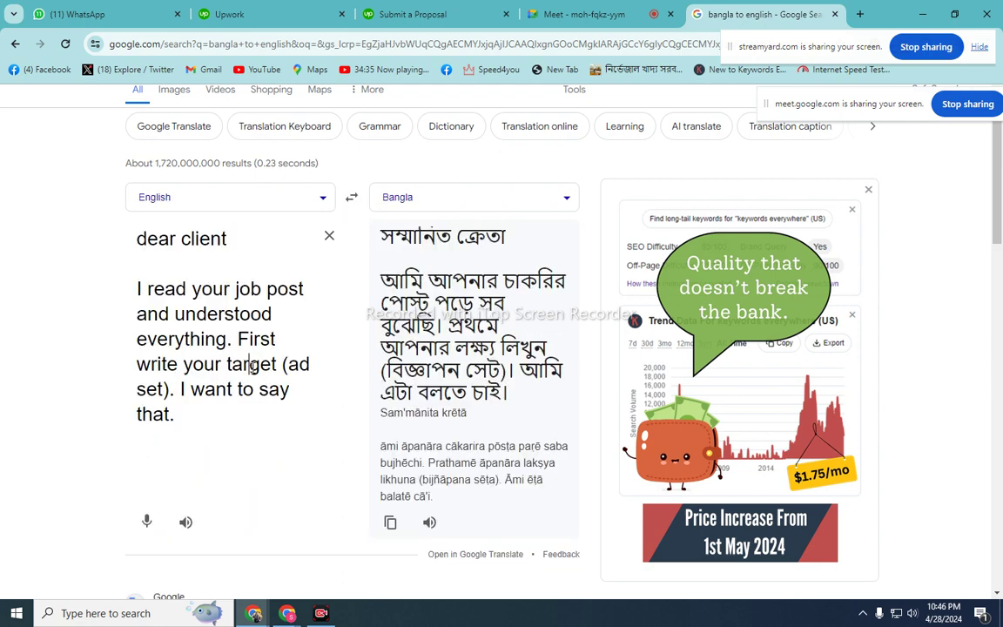
{"action": "left_click", "coordinate": [164, 391]}
{"action": "key", "text": "BackSpace"}
{"action": "key", "text": "BackSpace"}
{"action": "key", "text": "BackSpace"}
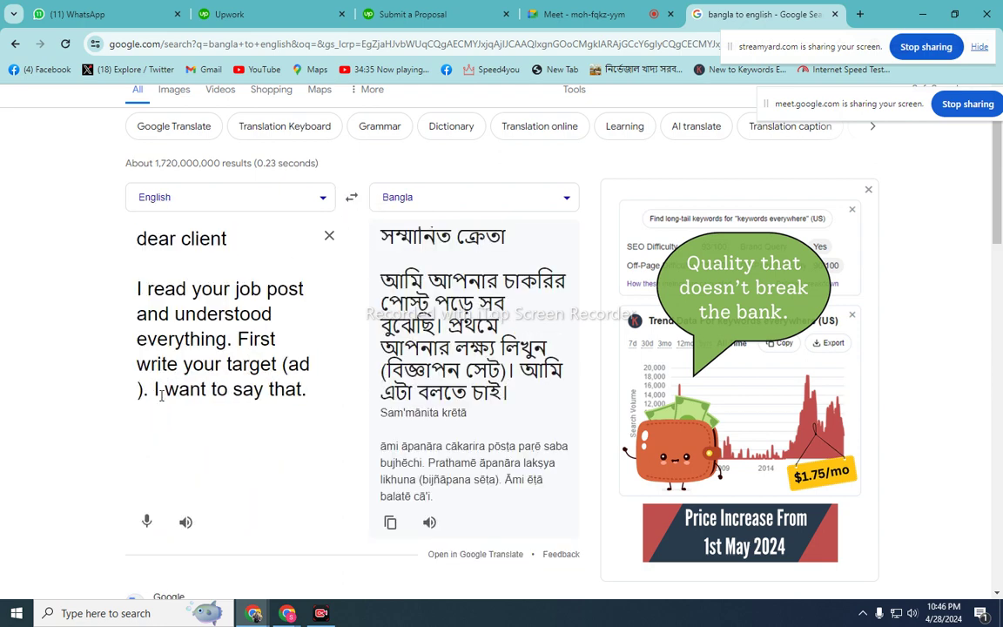
{"action": "type", "text": "SE"}
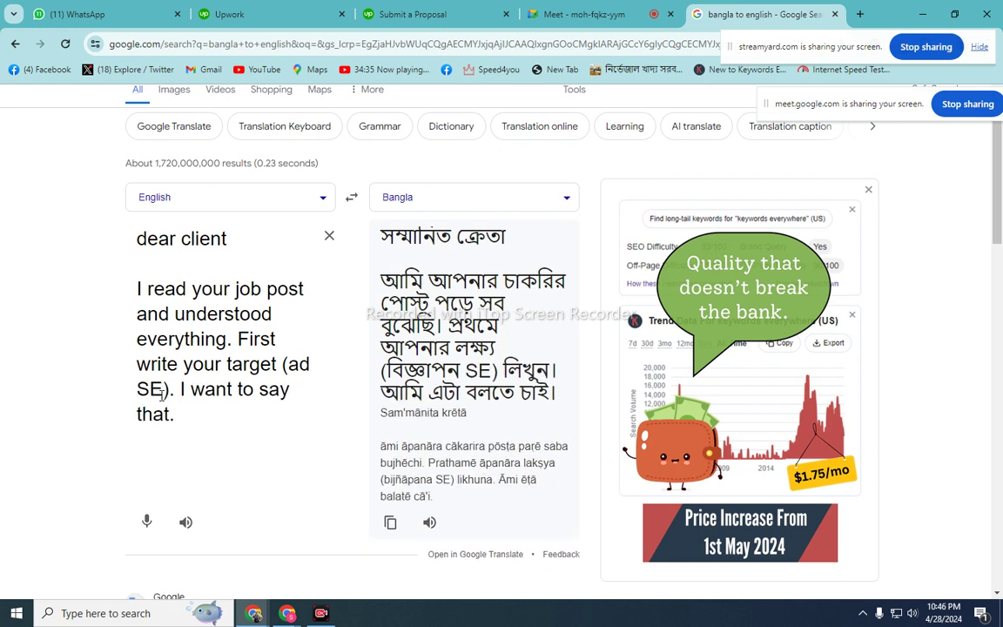
{"action": "type", "text": "T"}
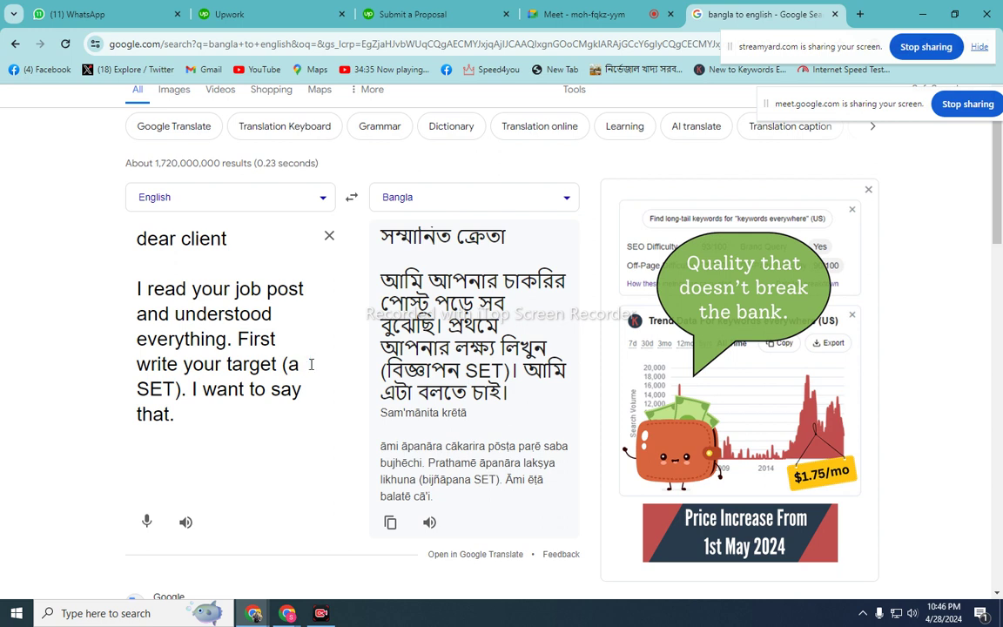
{"action": "key", "text": "BackSpace"}
{"action": "type", "text": "AD"}
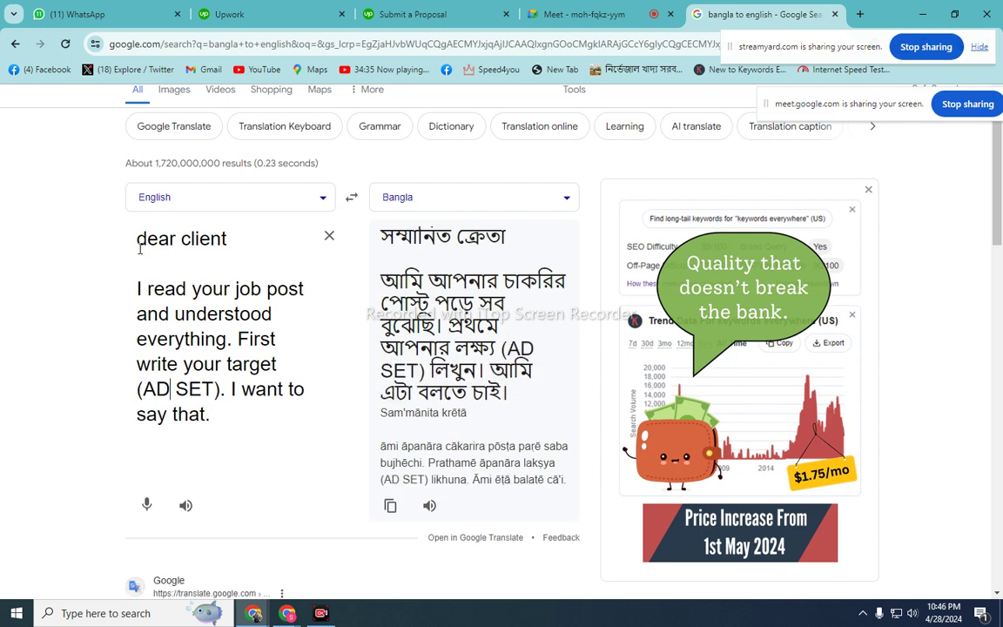
- Capitalise 'Dear client', remove the final period after 'say that', and select all the text
{"action": "left_click_drag", "start_coordinate": [146, 240], "coordinate": [274, 417]}
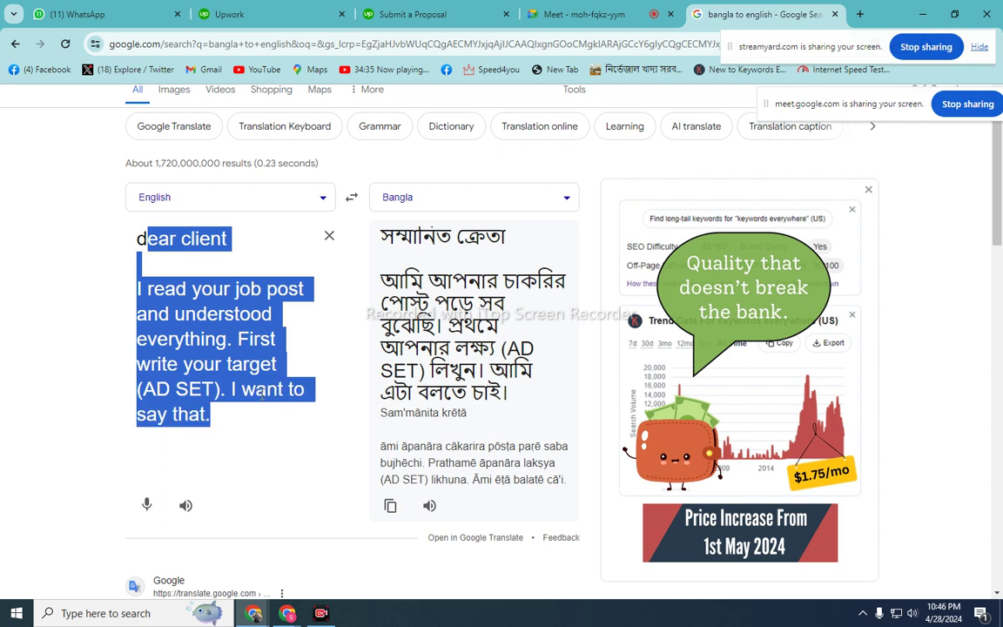
{"action": "left_click", "coordinate": [260, 393]}
{"action": "left_click", "coordinate": [145, 245]}
{"action": "key", "text": "BackSpace"}
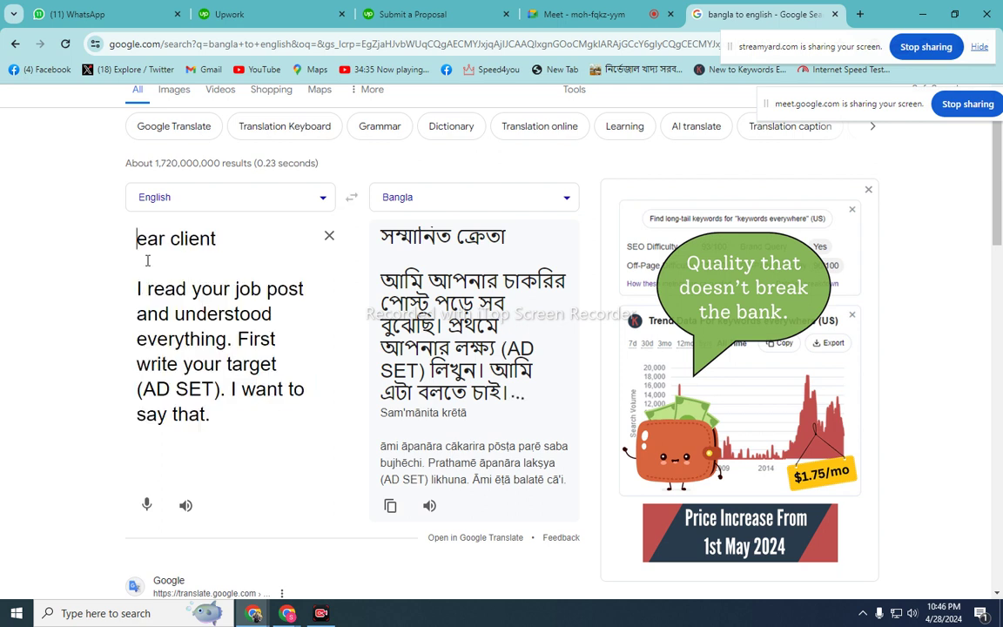
{"action": "type", "text": "D"}
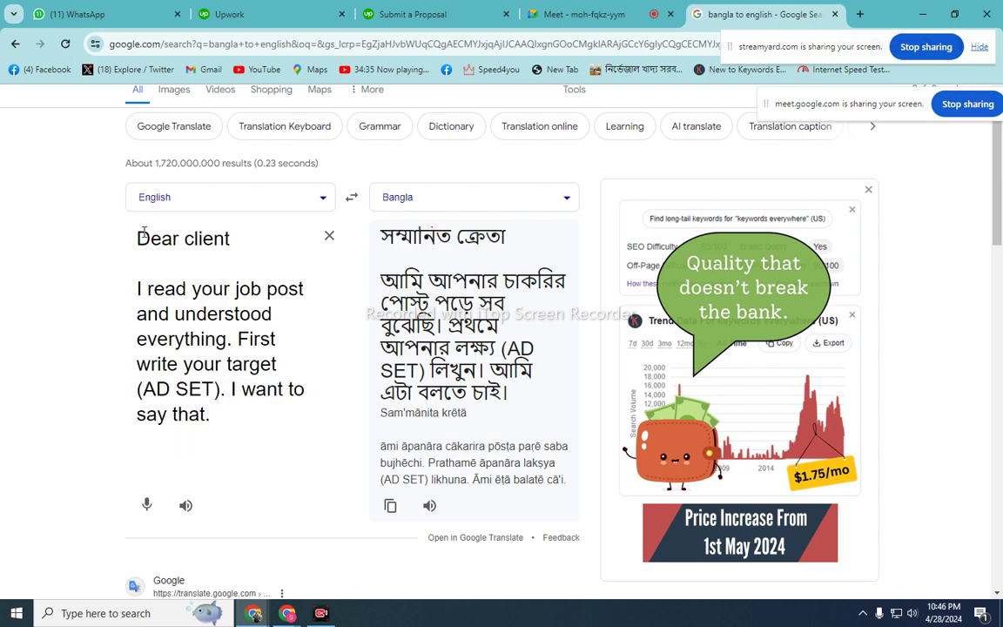
{"action": "left_click", "coordinate": [214, 417]}
{"action": "key", "text": "BackSpace"}
{"action": "left_click_drag", "start_coordinate": [137, 234], "coordinate": [262, 441]}
{"action": "key", "text": "ctrl+c"}
- Copy the English opening into Upwork's Cover Letter box and return to Google Translate
{"action": "right_click", "coordinate": [225, 356]}
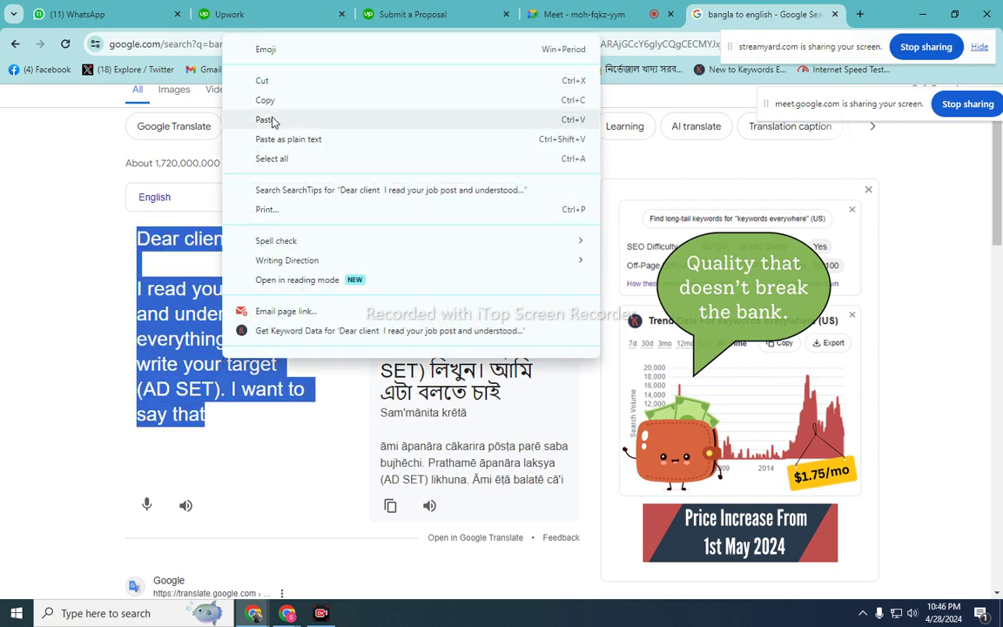
{"action": "left_click", "coordinate": [273, 102]}
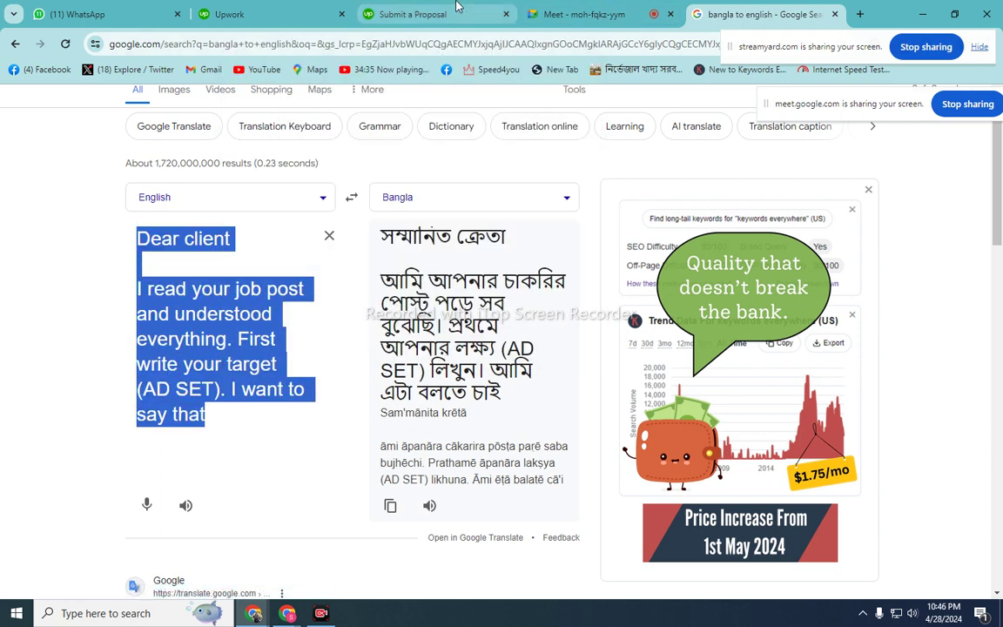
{"action": "left_click", "coordinate": [413, 14]}
{"action": "right_click", "coordinate": [148, 277]}
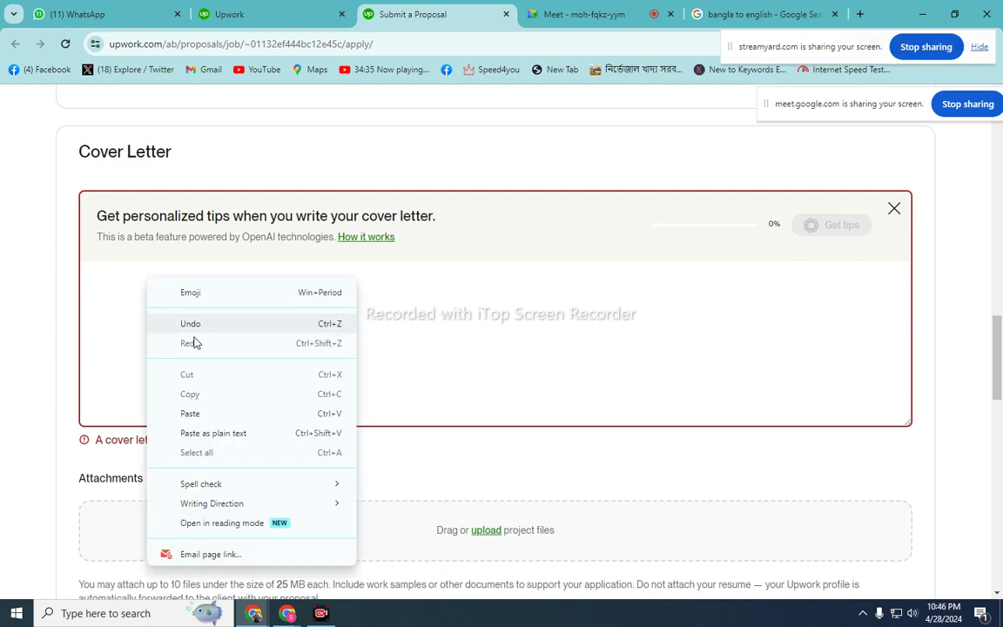
{"action": "left_click", "coordinate": [208, 412]}
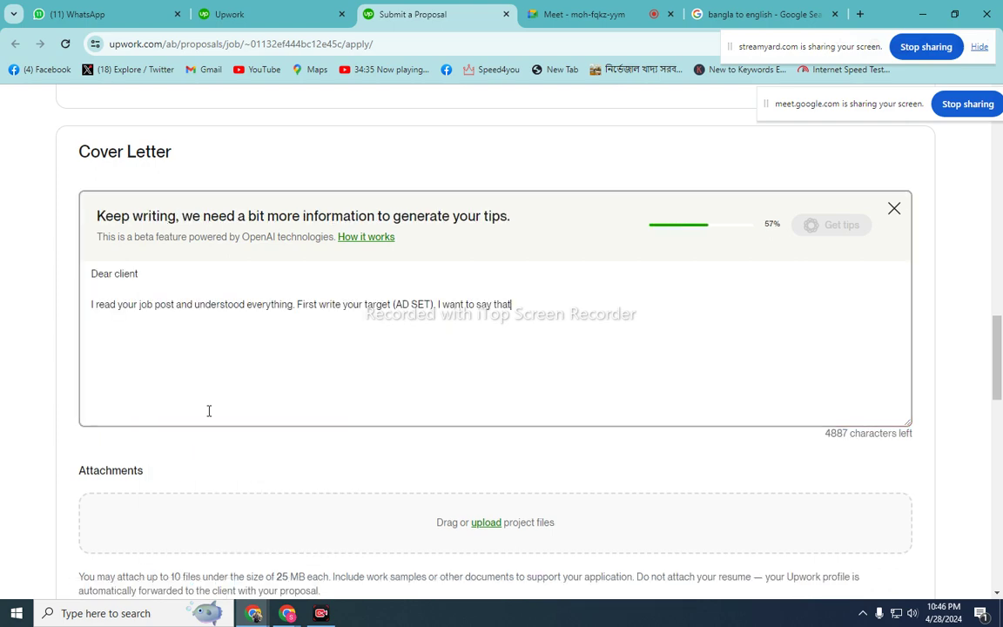
{"action": "left_click", "coordinate": [799, 13]}
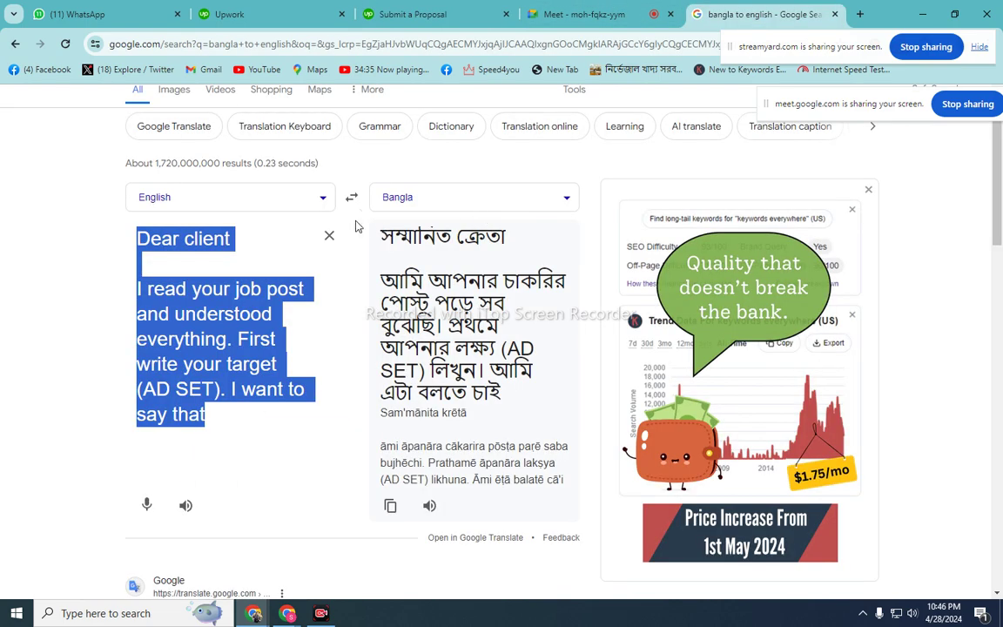
- Reset Google Translate to Bangla→English, try 'social media kaje upor amar onek dhokhota ache', then clear it
{"action": "left_click", "coordinate": [329, 235]}
{"action": "left_click", "coordinate": [352, 196]}
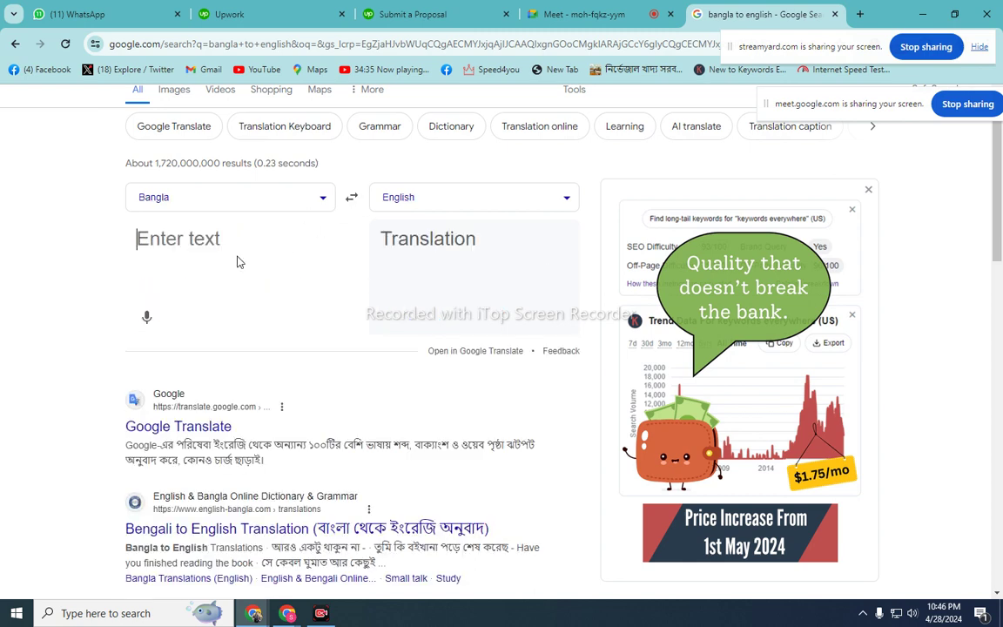
{"action": "type", "text": "SOC"}
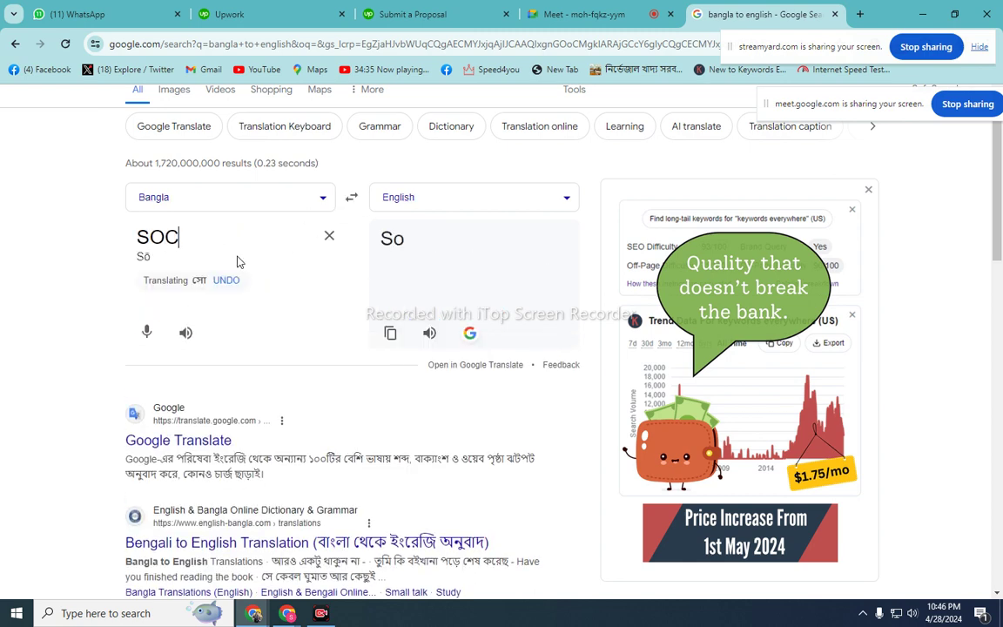
{"action": "type", "text": "UI"}
{"action": "key", "text": "BackSpace"}
{"action": "key", "text": "BackSpace"}
{"action": "key", "text": "BackSpace"}
{"action": "key", "text": "BackSpace"}
{"action": "key", "text": "BackSpace"}
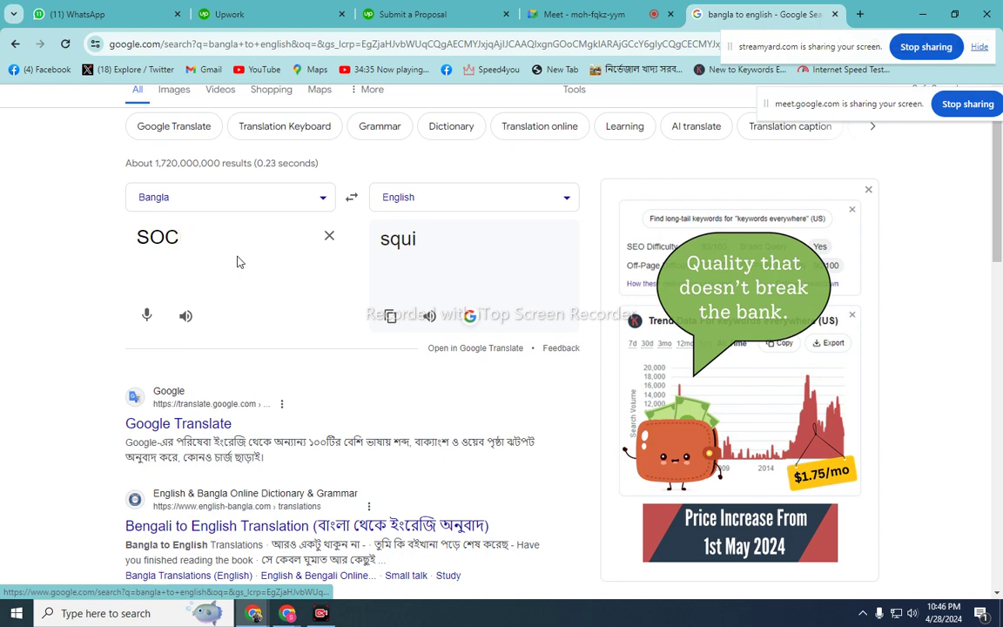
{"action": "type", "text": "s"}
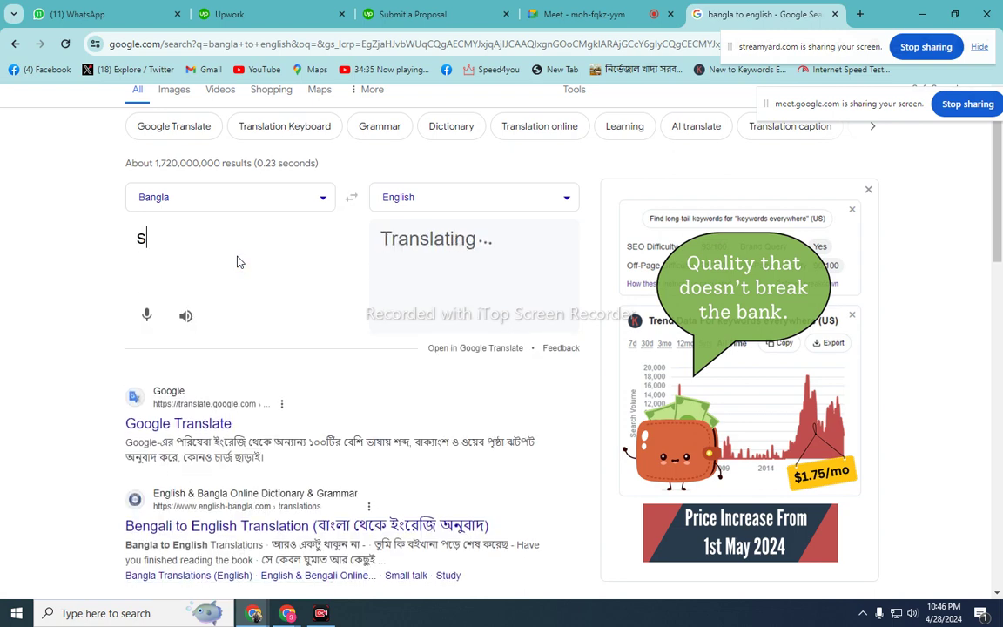
{"action": "type", "text": "ocial m"}
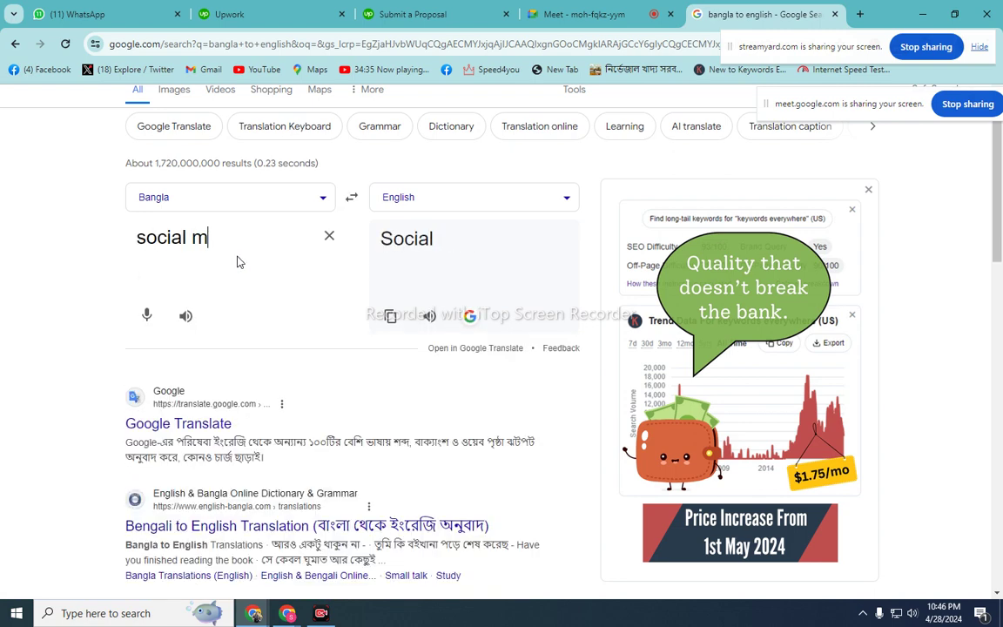
{"action": "type", "text": "edia ka"}
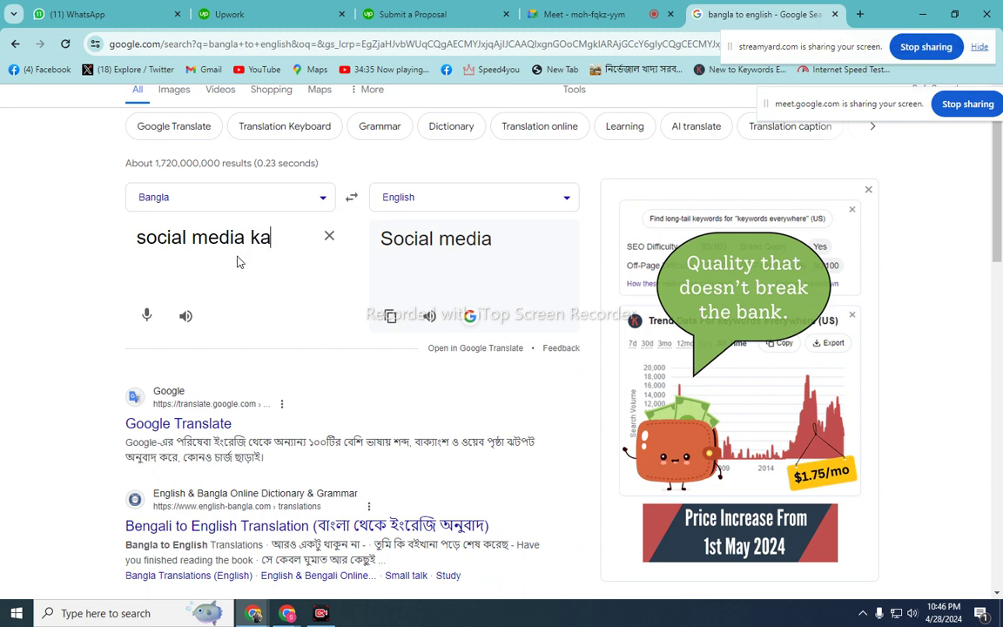
{"action": "type", "text": "je upo"}
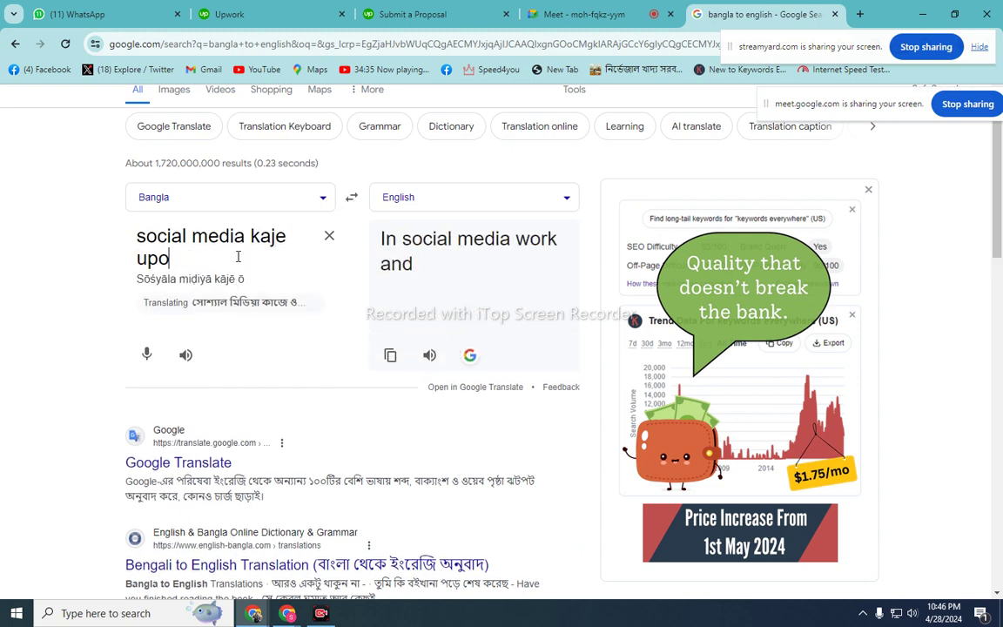
{"action": "type", "text": "r amar "}
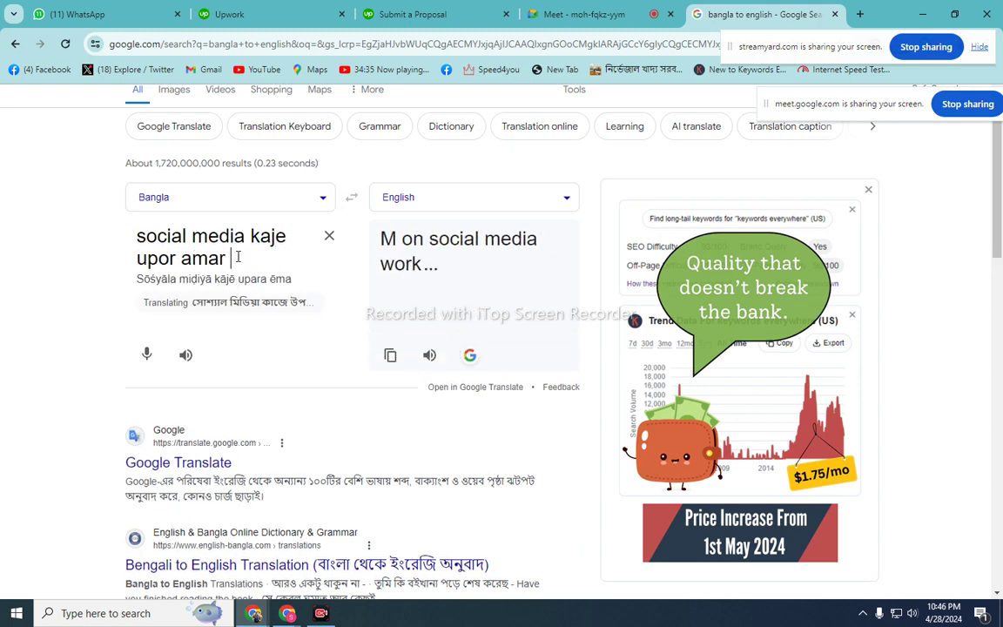
{"action": "type", "text": "onek d"}
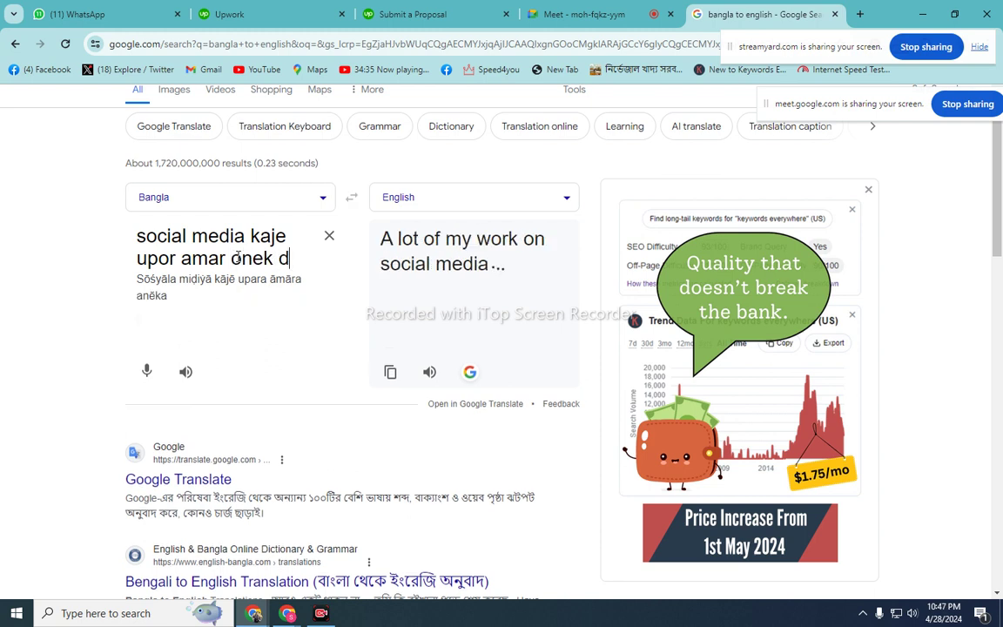
{"action": "type", "text": "h"}
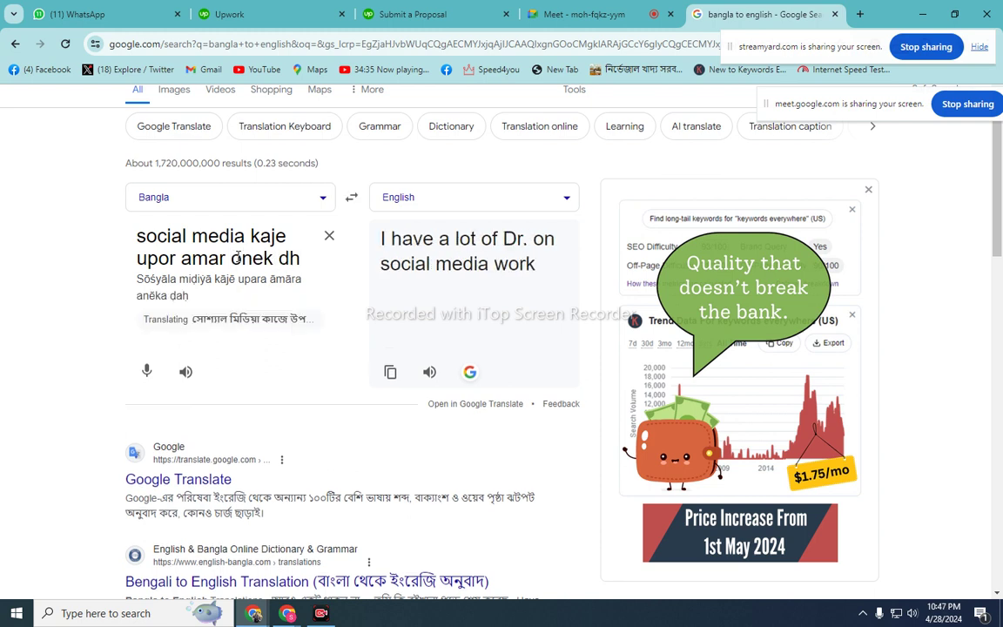
{"action": "type", "text": "okhota "}
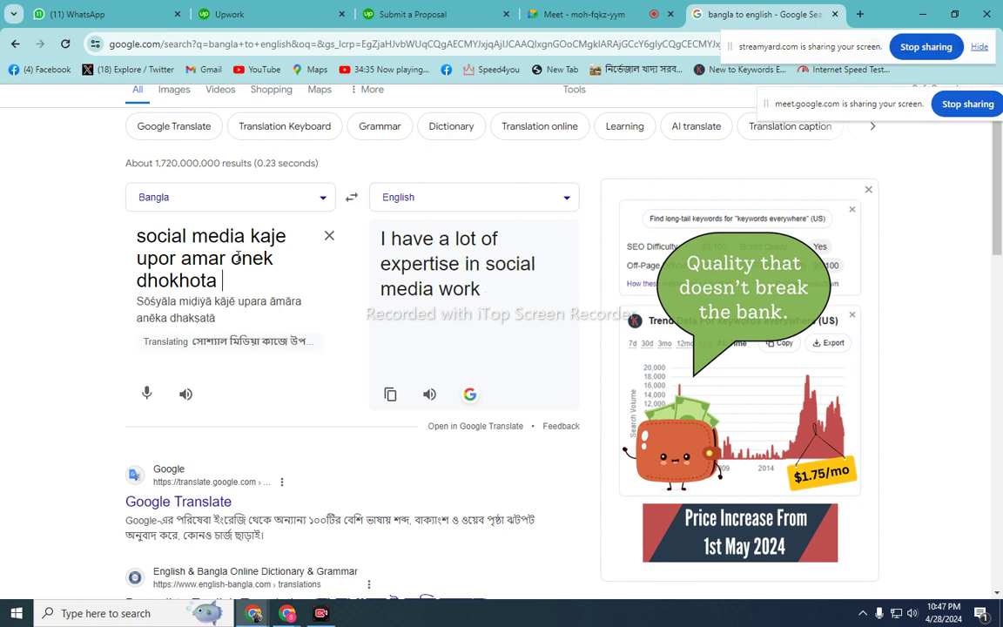
{"action": "type", "text": "ache."}
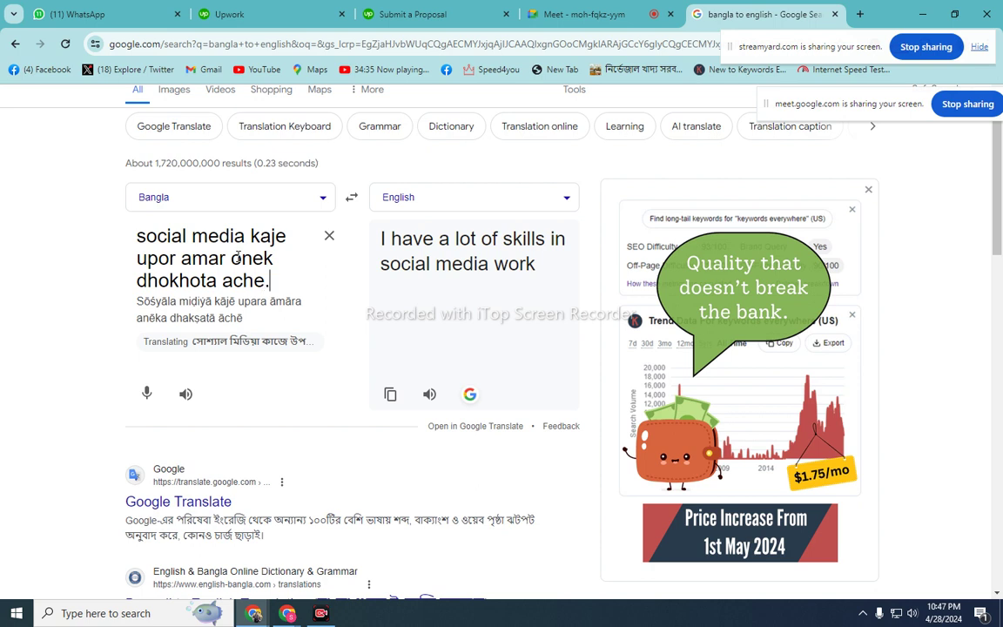
{"action": "key", "text": "BackSpace"}
{"action": "key", "text": "BackSpace"}
{"action": "key", "text": "BackSpace"}
{"action": "key", "text": "BackSpace"}
{"action": "key", "text": "BackSpace"}
{"action": "key", "text": "BackSpace"}
{"action": "key", "text": "BackSpace"}
{"action": "key", "text": "BackSpace"}
{"action": "key", "text": "BackSpace"}
{"action": "key", "text": "BackSpace"}
{"action": "key", "text": "BackSpace"}
{"action": "key", "text": "BackSpace"}
{"action": "key", "text": "BackSpace"}
{"action": "key", "text": "BackSpace"}
{"action": "key", "text": "BackSpace"}
{"action": "key", "text": "BackSpace"}
{"action": "key", "text": "BackSpace"}
{"action": "key", "text": "BackSpace"}
{"action": "key", "text": "BackSpace"}
{"action": "key", "text": "BackSpace"}
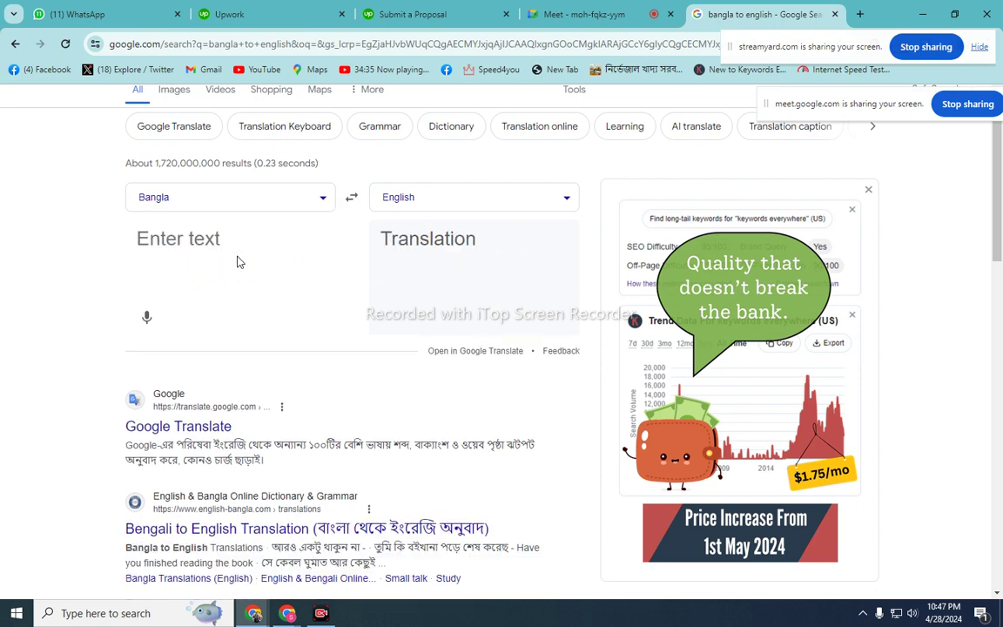
- Translate 'ami akjon social media marketing expart.' into 'I am a social media marketing expert.' and swap languages
{"action": "type", "text": "a"}
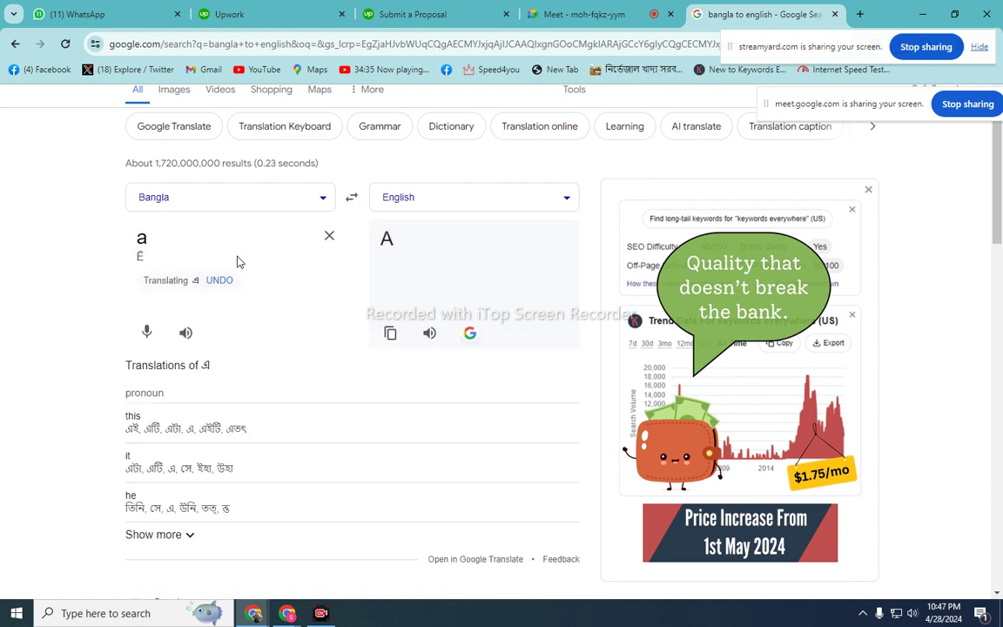
{"action": "type", "text": "mi "}
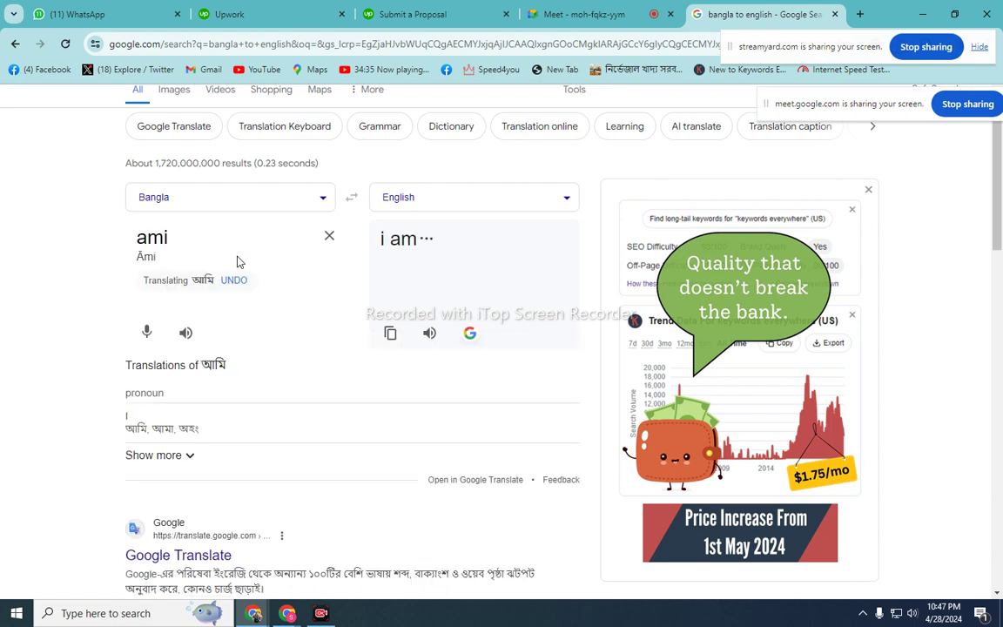
{"action": "type", "text": "ak"}
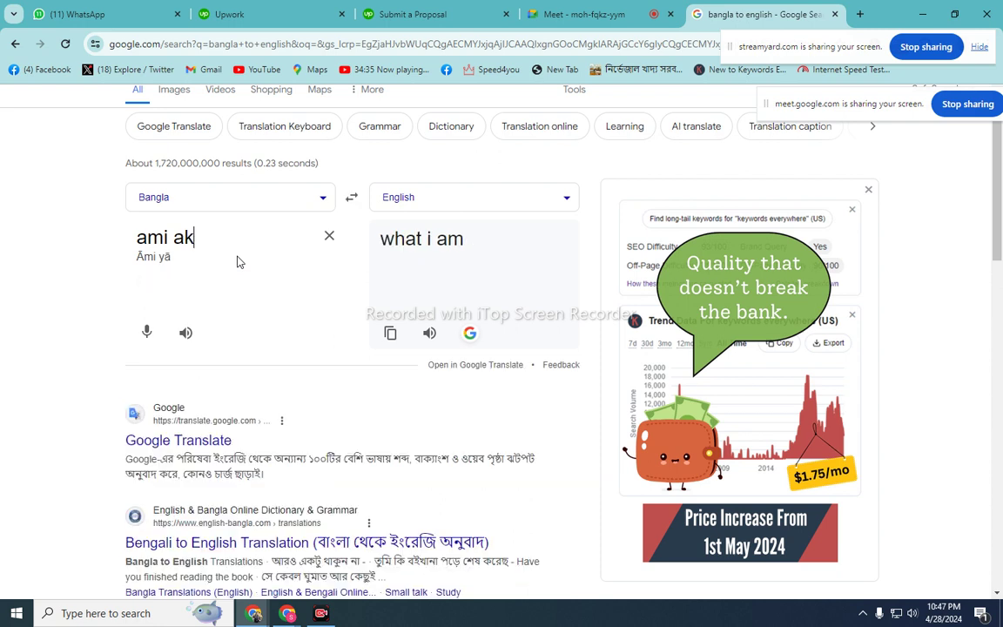
{"action": "type", "text": "jon"}
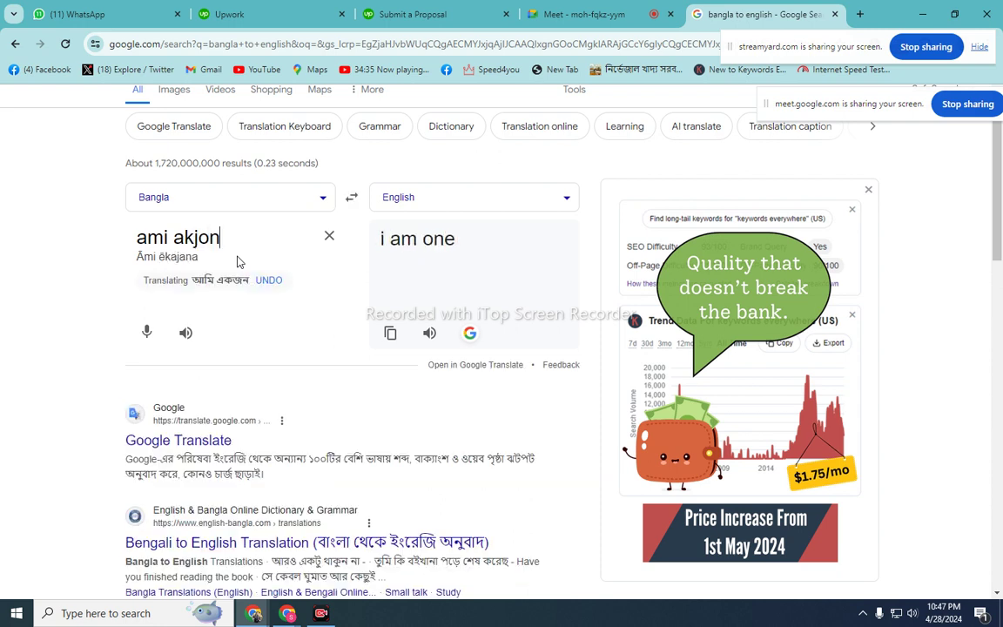
{"action": "type", "text": " soci"}
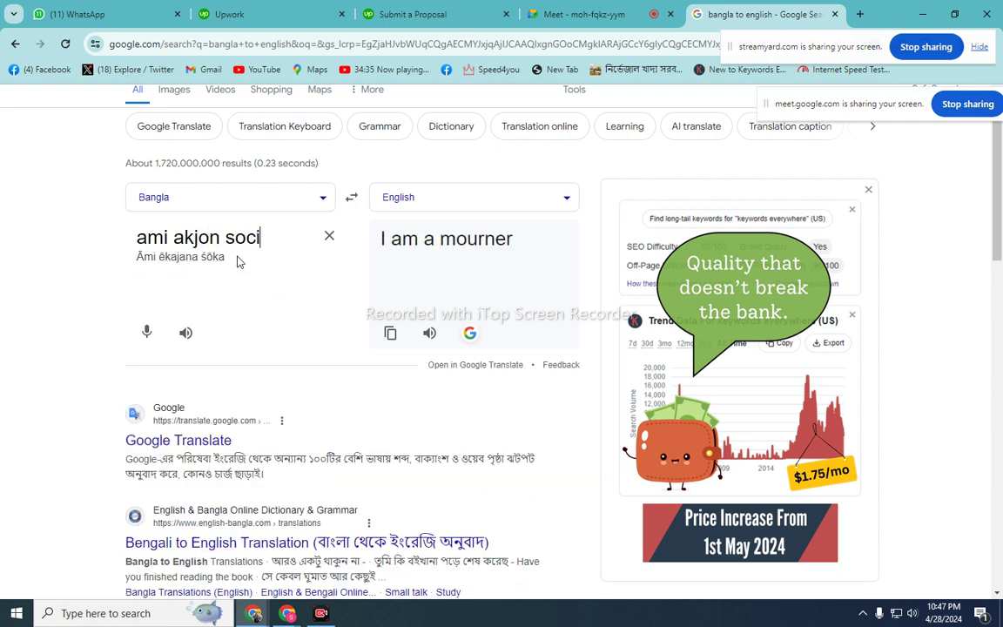
{"action": "type", "text": "al medi"}
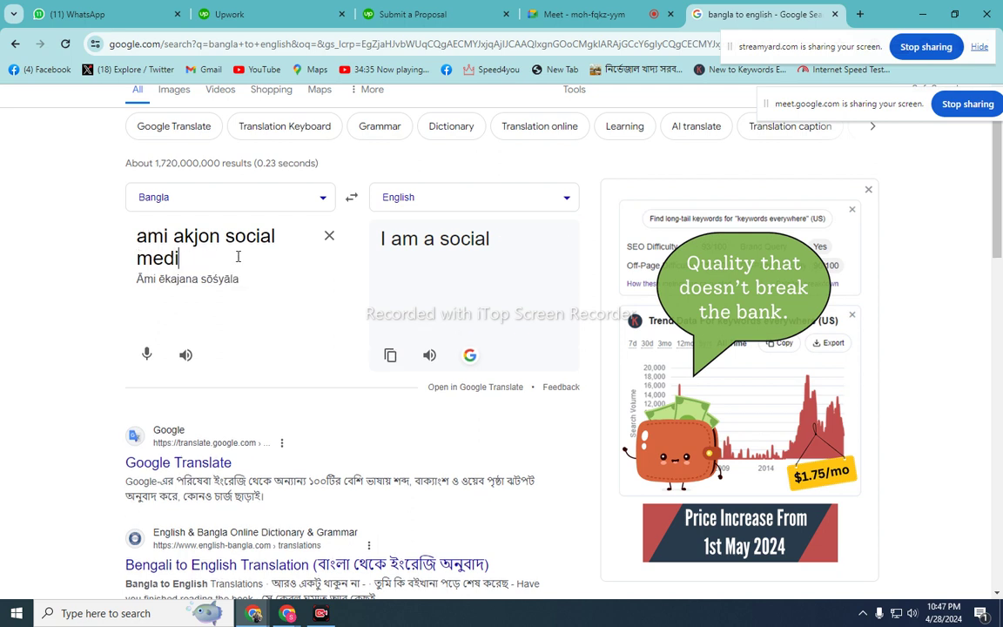
{"action": "type", "text": "a marke"}
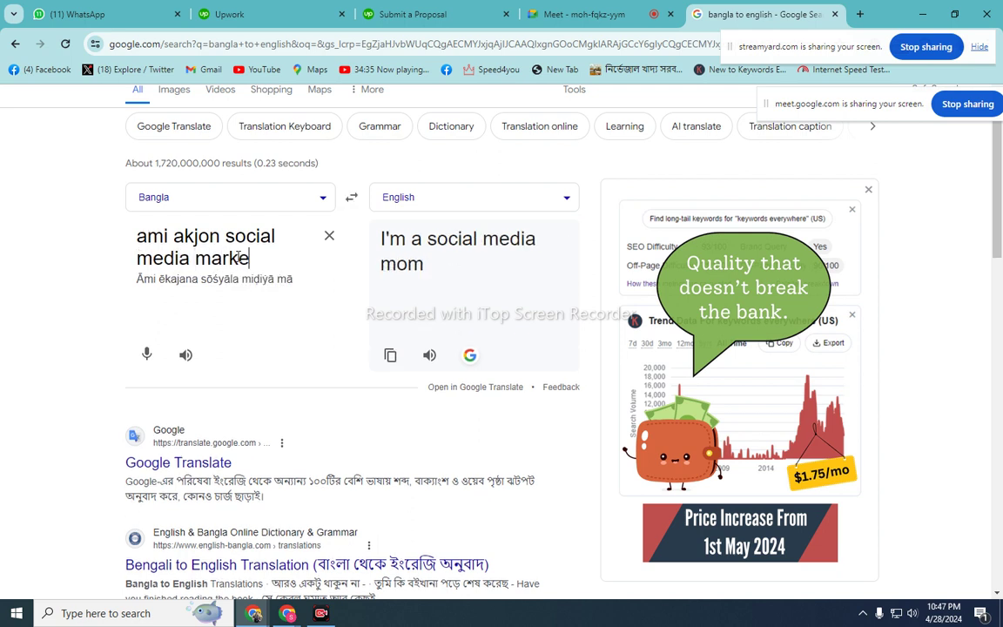
{"action": "type", "text": "ting "}
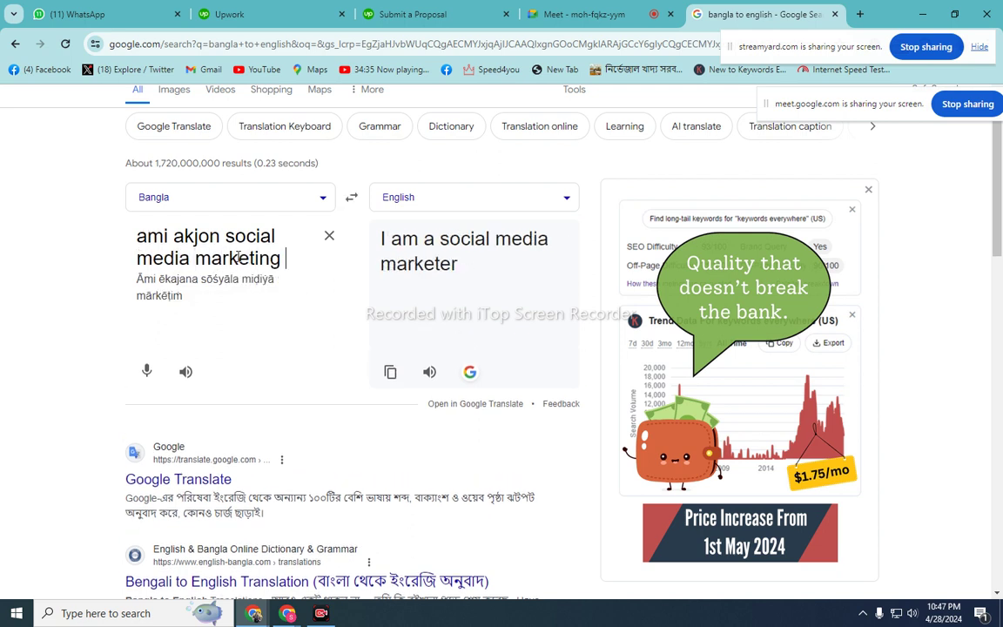
{"action": "type", "text": "expart"}
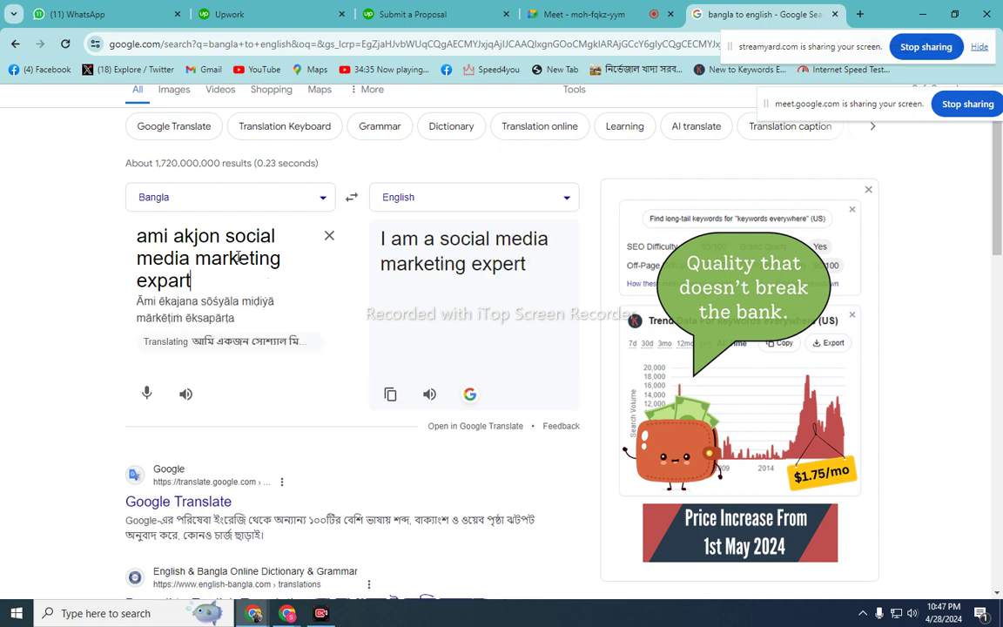
{"action": "type", "text": "."}
{"action": "left_click", "coordinate": [352, 197]}
- Copy 'I am a social media marketing expert' into the cover letter after 'I want to say that'
{"action": "triple_click", "coordinate": [274, 253]}
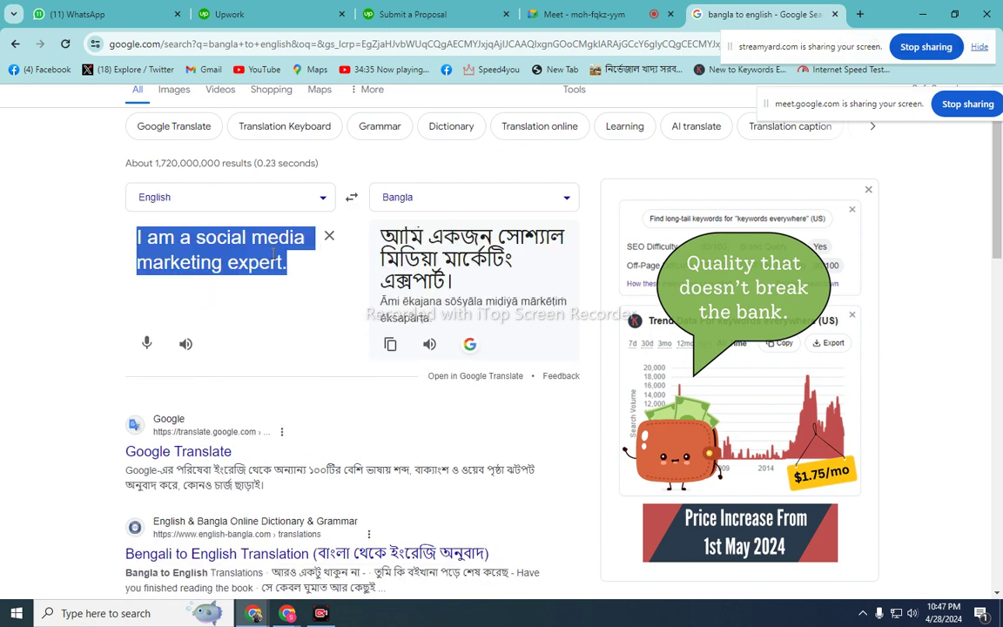
{"action": "right_click", "coordinate": [274, 253]}
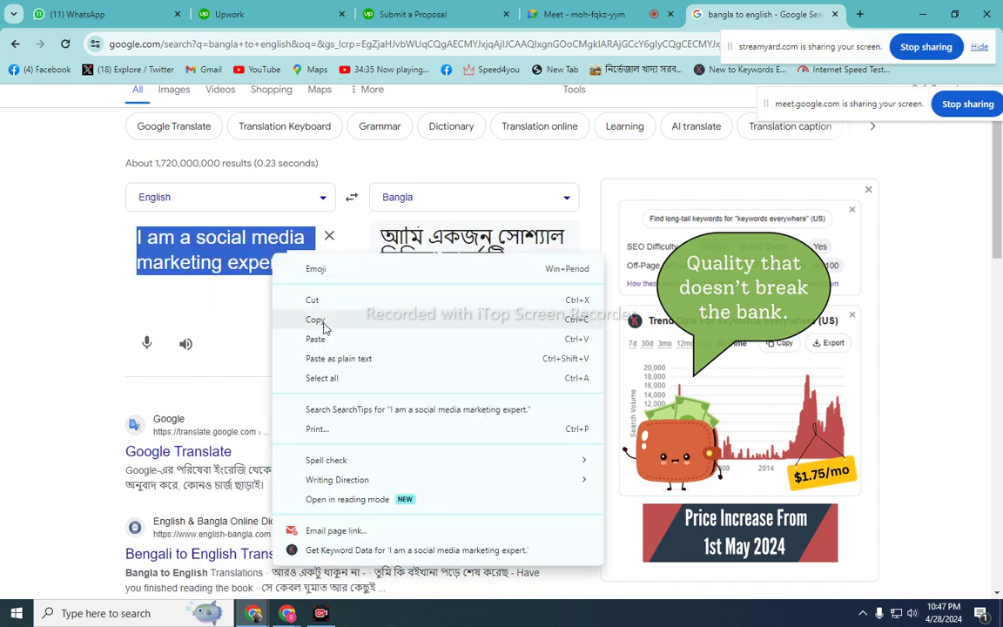
{"action": "left_click", "coordinate": [323, 326]}
{"action": "left_click", "coordinate": [424, 13]}
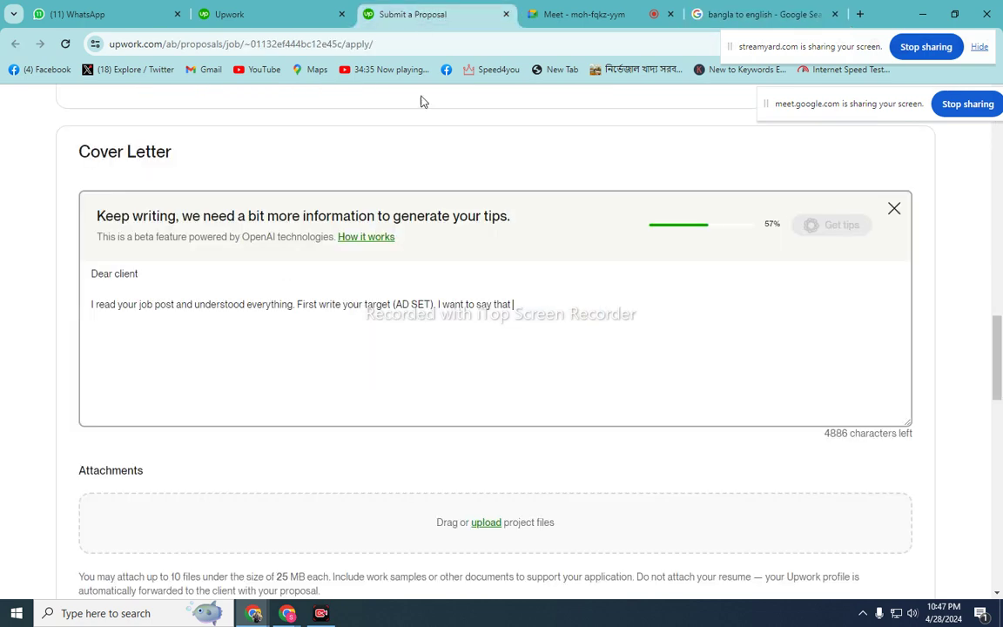
{"action": "right_click", "coordinate": [528, 308]}
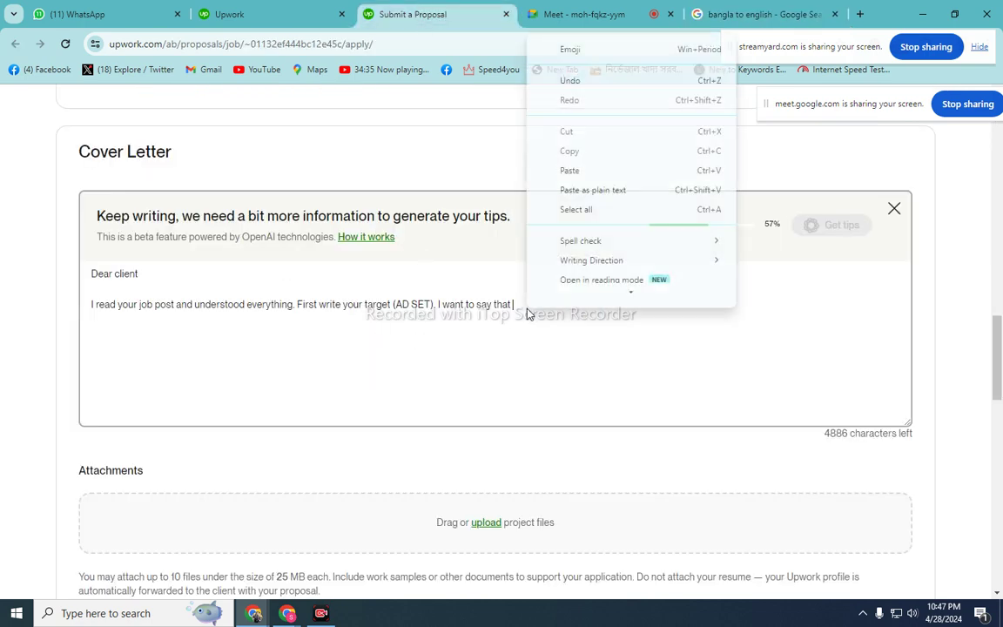
{"action": "left_click", "coordinate": [566, 182]}
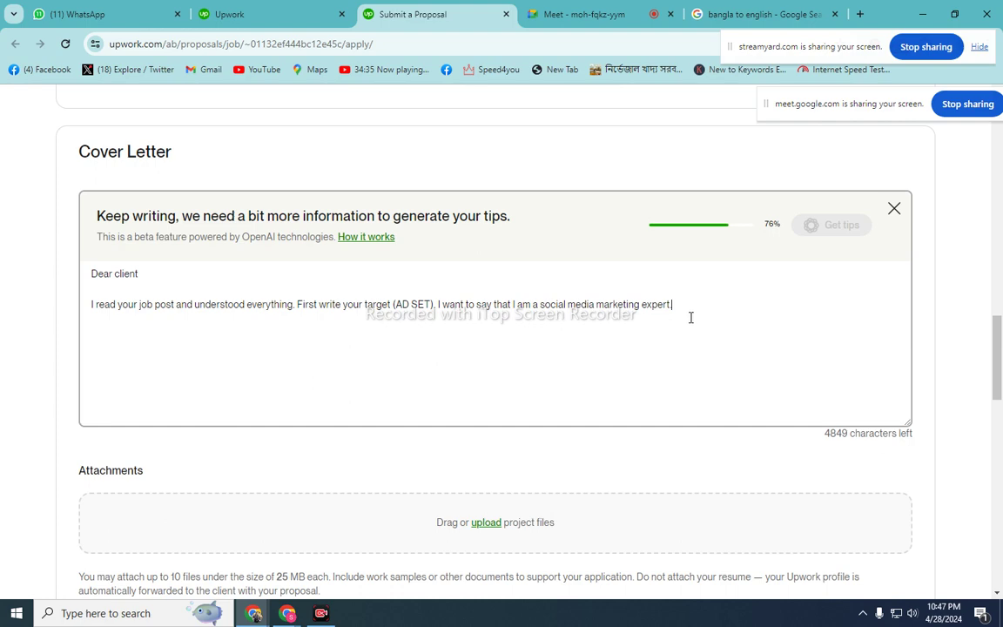
- Clear the translator and set it back to Bangla→English
{"action": "left_click", "coordinate": [730, 14]}
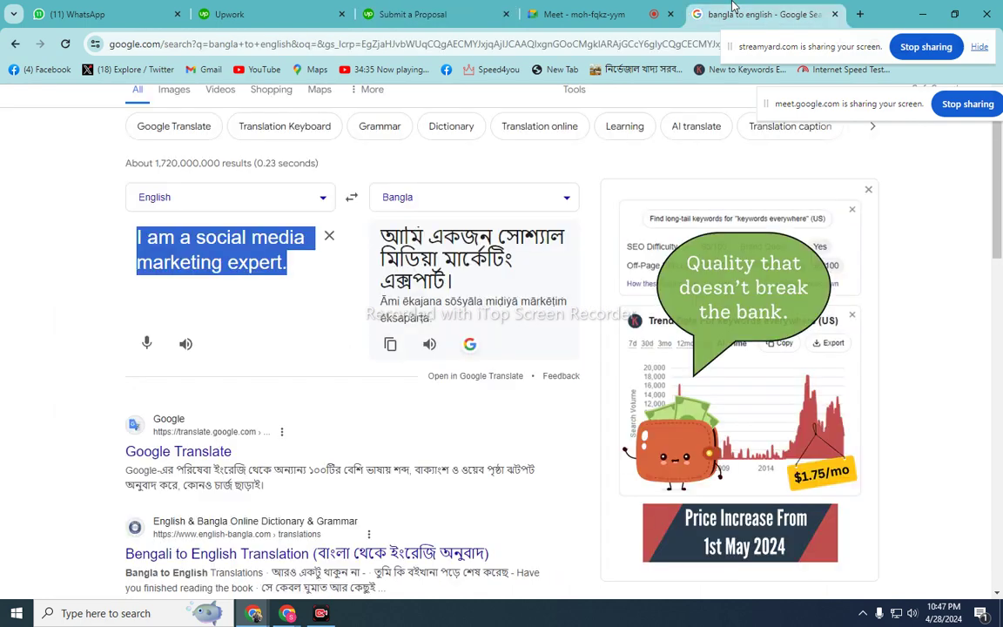
{"action": "left_click", "coordinate": [329, 235]}
{"action": "left_click", "coordinate": [351, 198]}
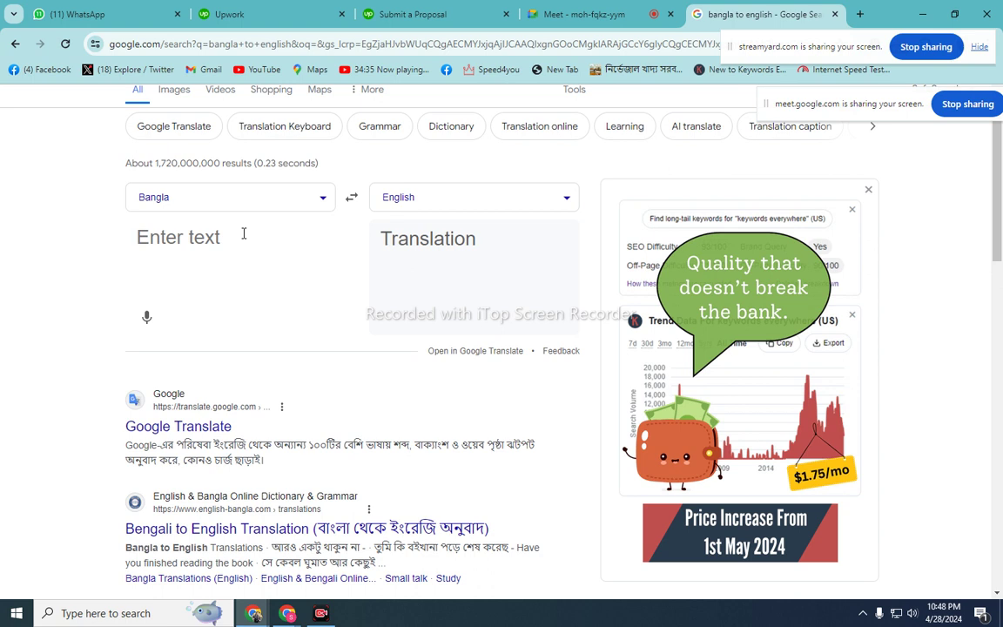
- Type romanized Bangla about 10 years of social media marketing and many completed projects, correcting typos
{"action": "type", "text": "ami 5"}
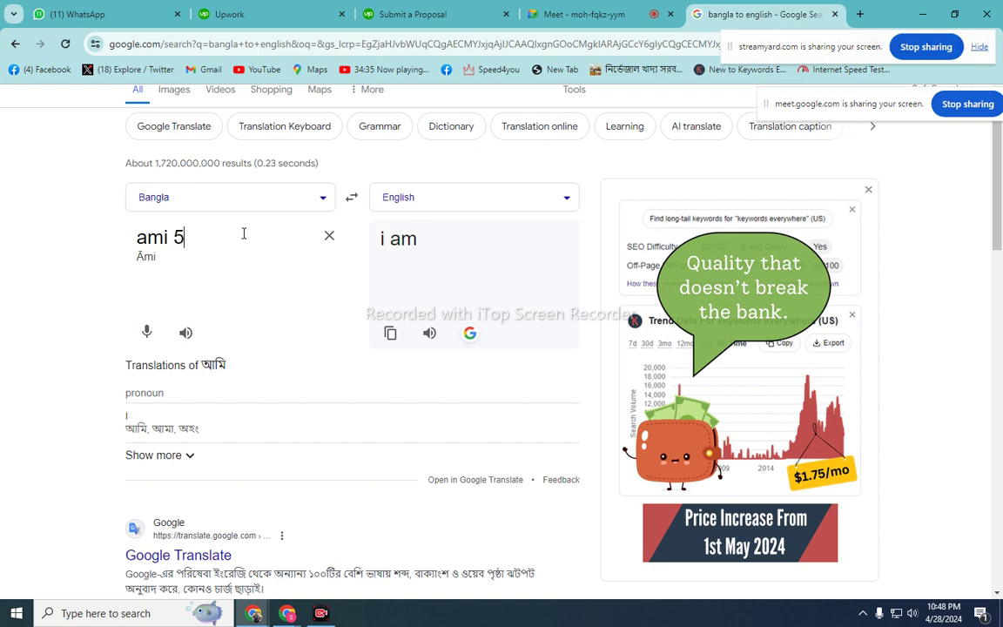
{"action": "key", "text": "BackSpace"}
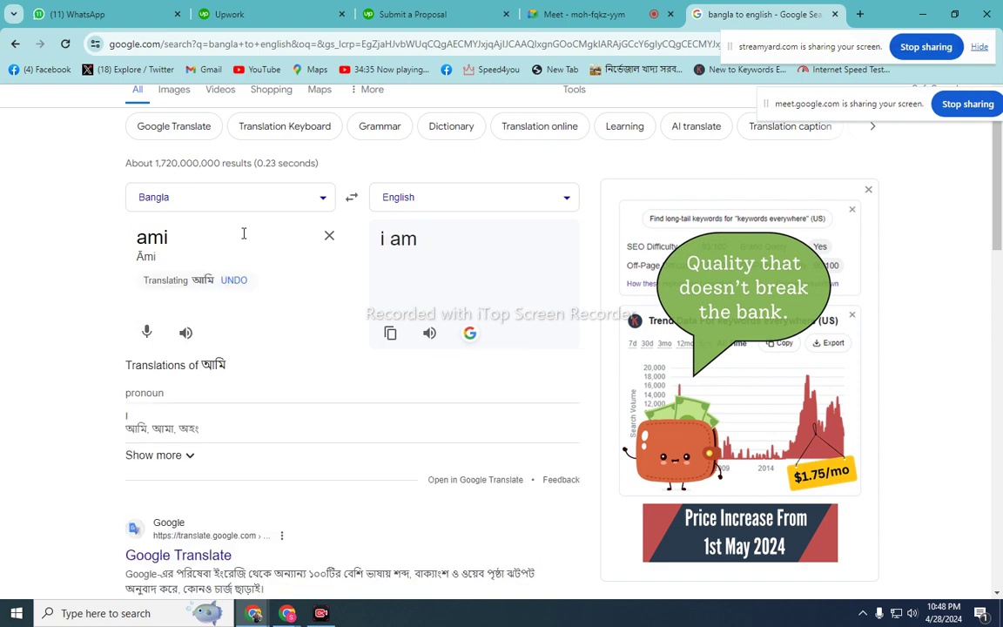
{"action": "type", "text": "10 bo"}
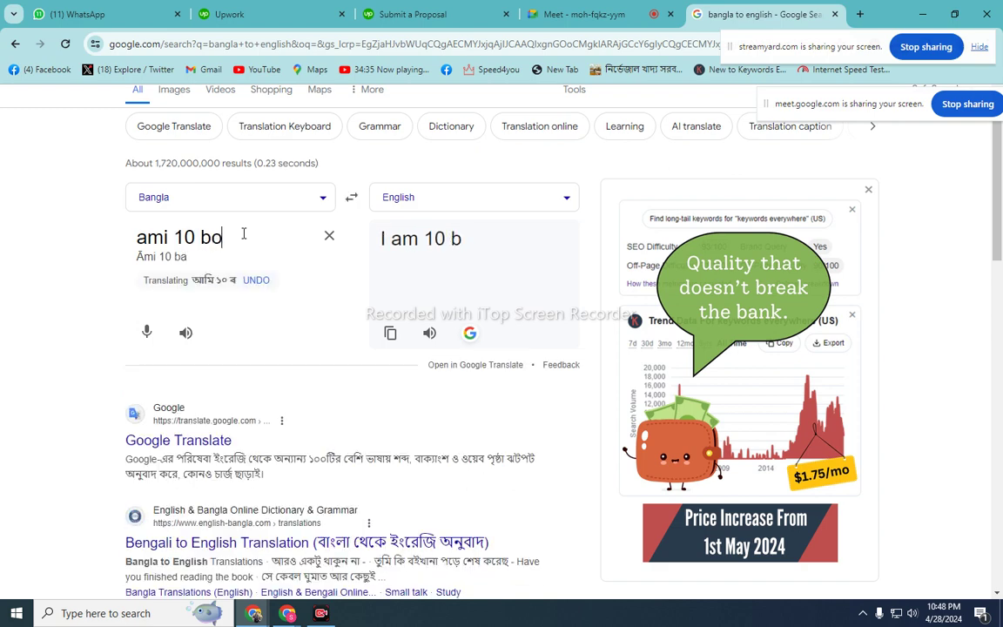
{"action": "type", "text": "chor"}
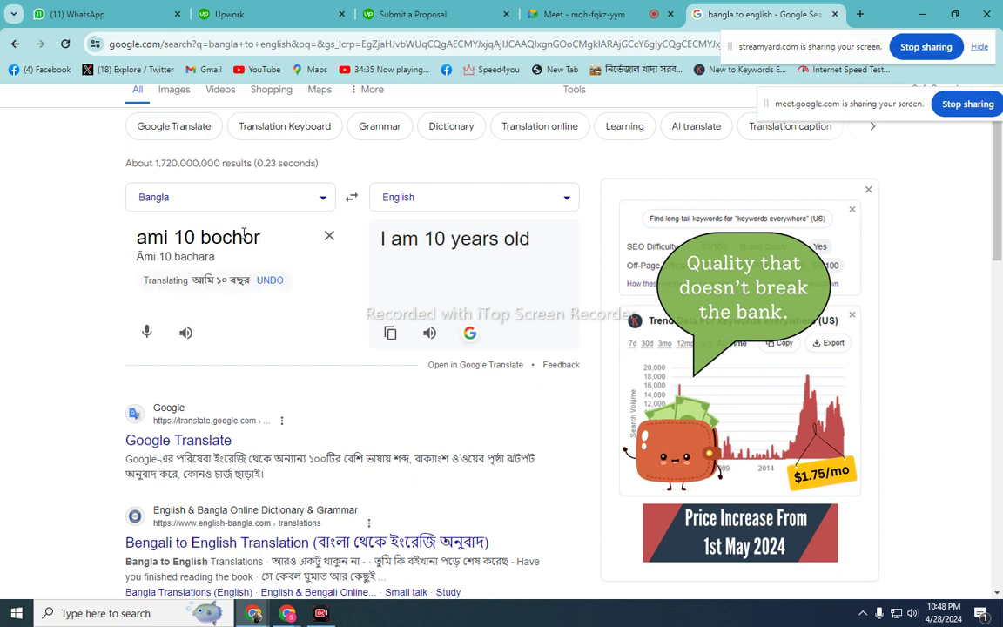
{"action": "type", "text": " dj"}
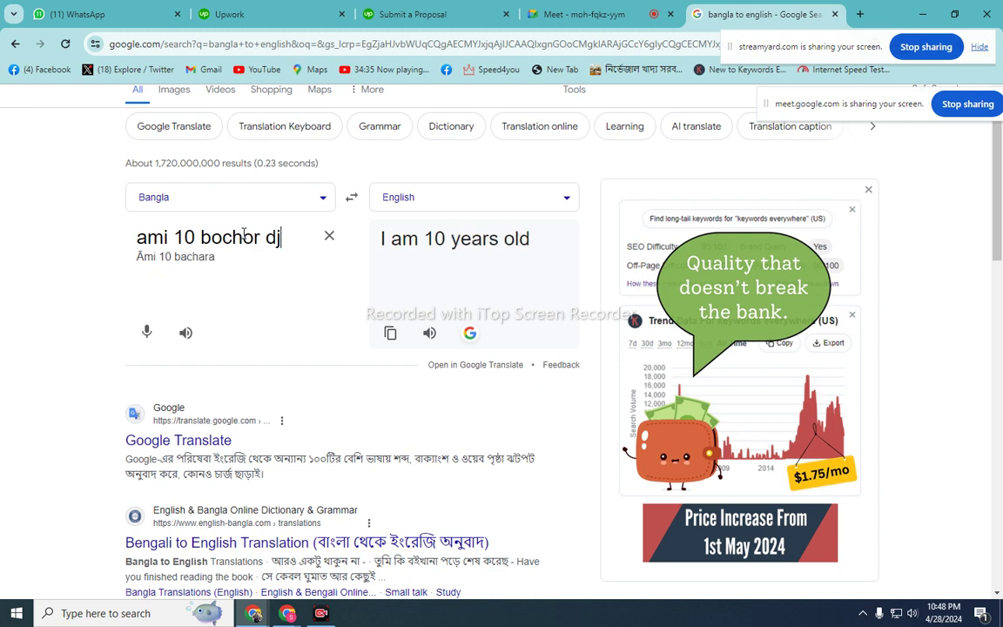
{"action": "key", "text": "BackSpace"}
{"action": "key", "text": "BackSpace"}
{"action": "type", "text": "jabot"}
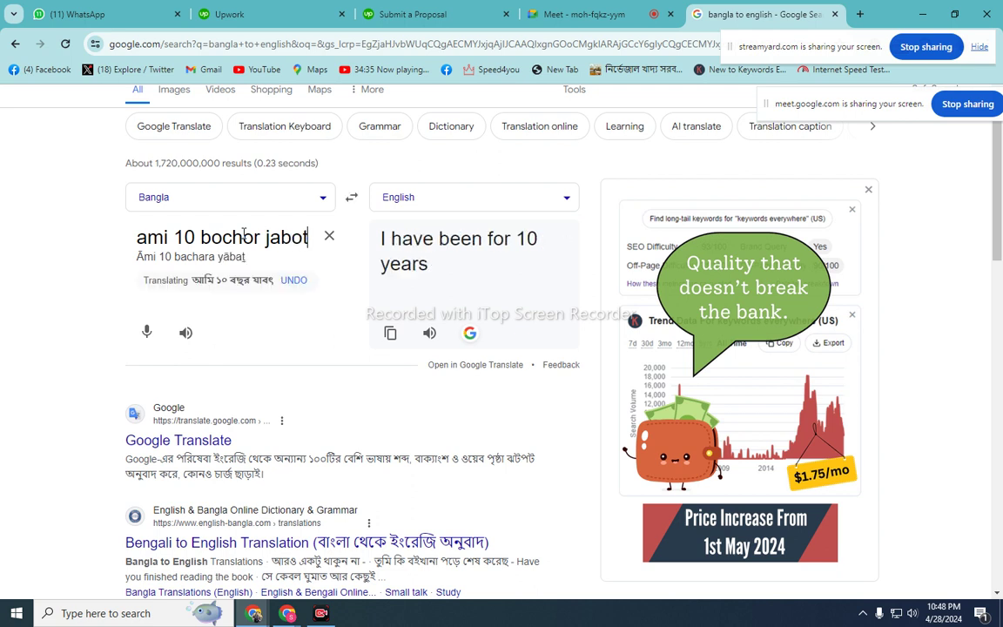
{"action": "type", "text": " so"}
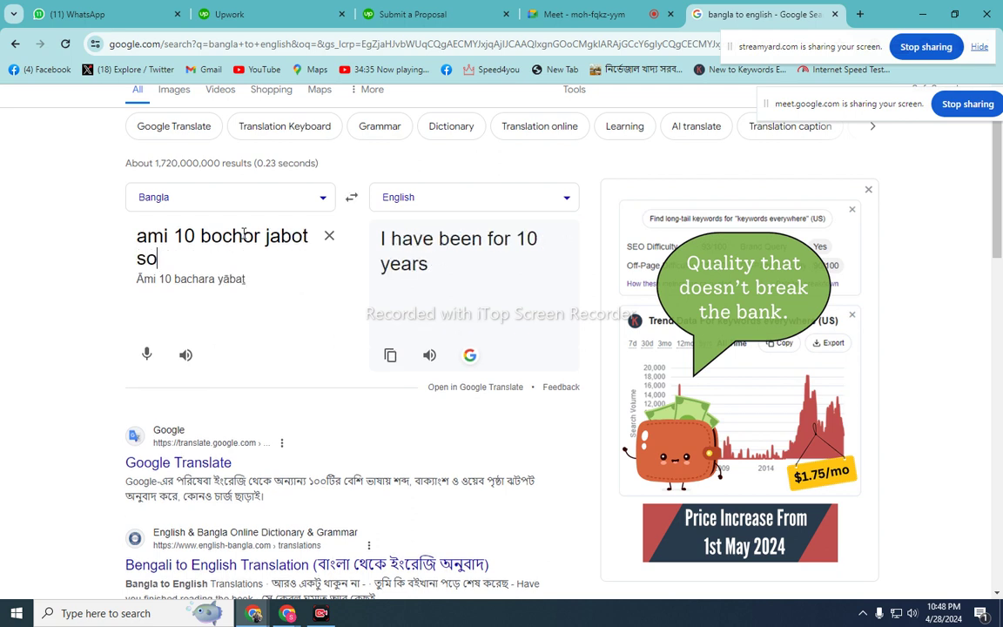
{"action": "type", "text": "cial m"}
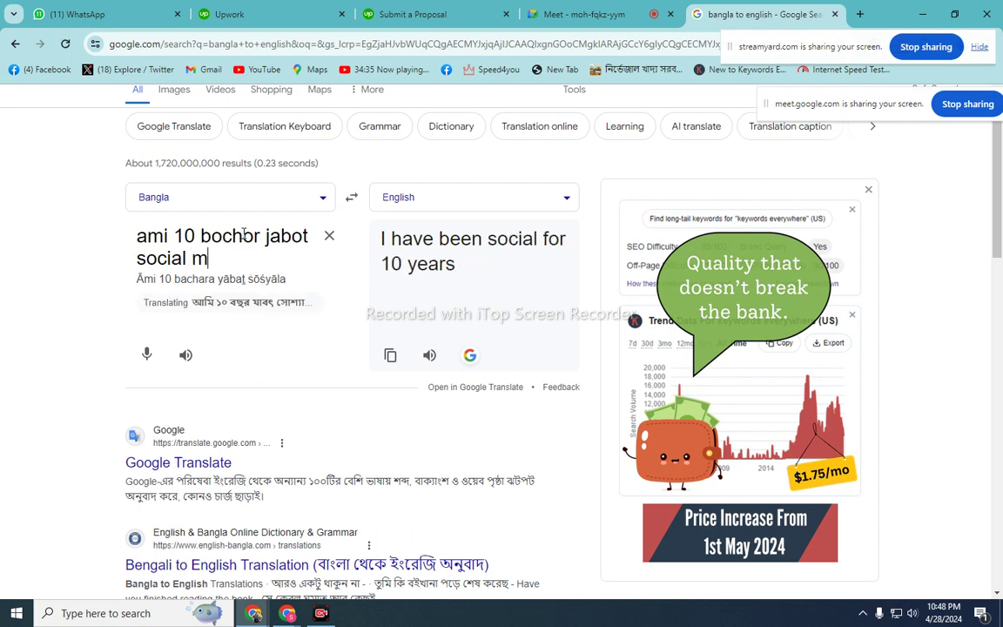
{"action": "type", "text": "edia m"}
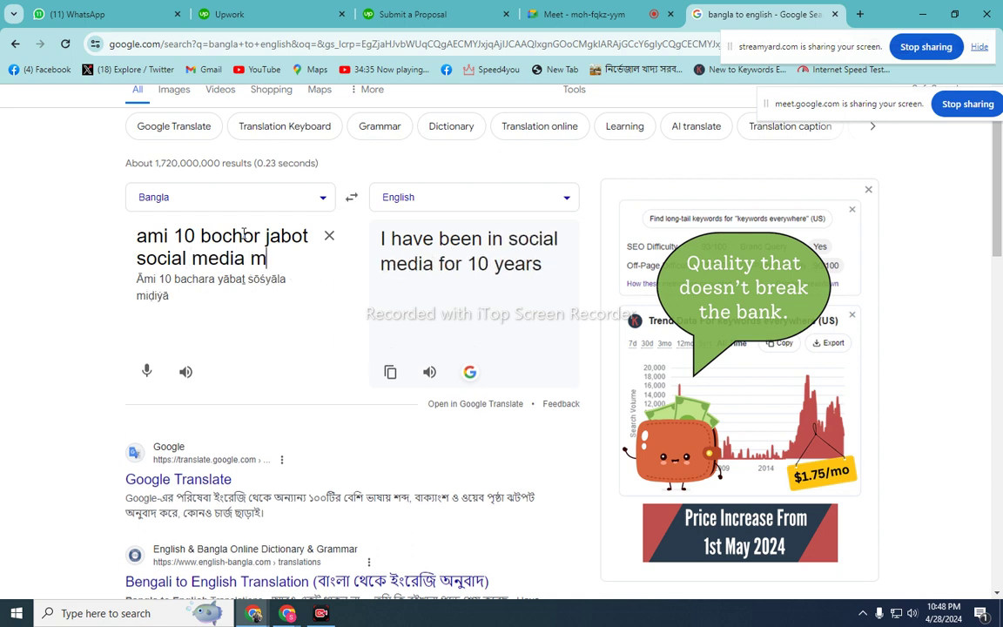
{"action": "type", "text": "arketing kaj "}
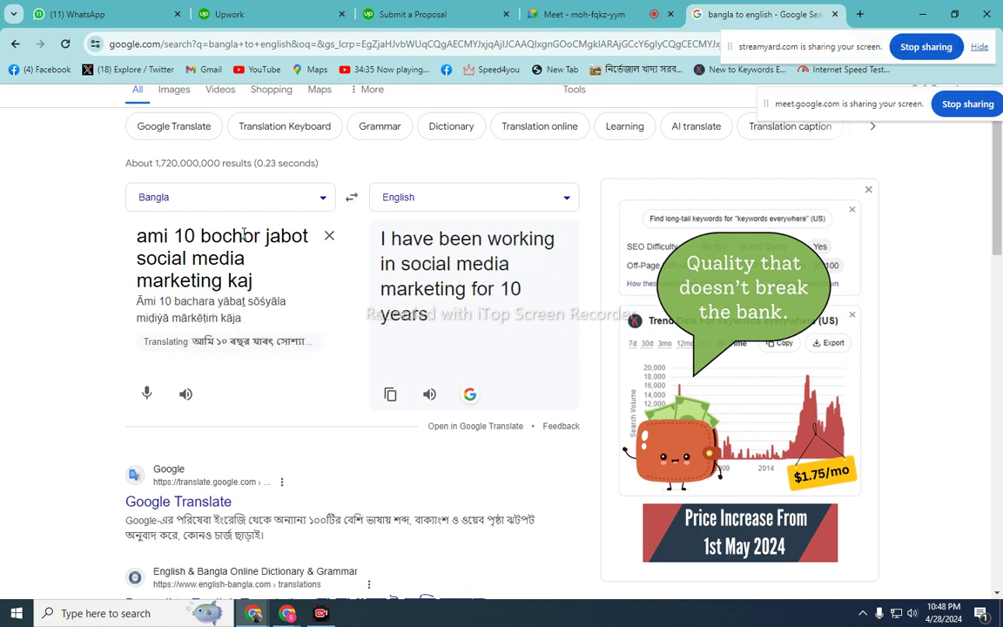
{"action": "type", "text": "kore"}
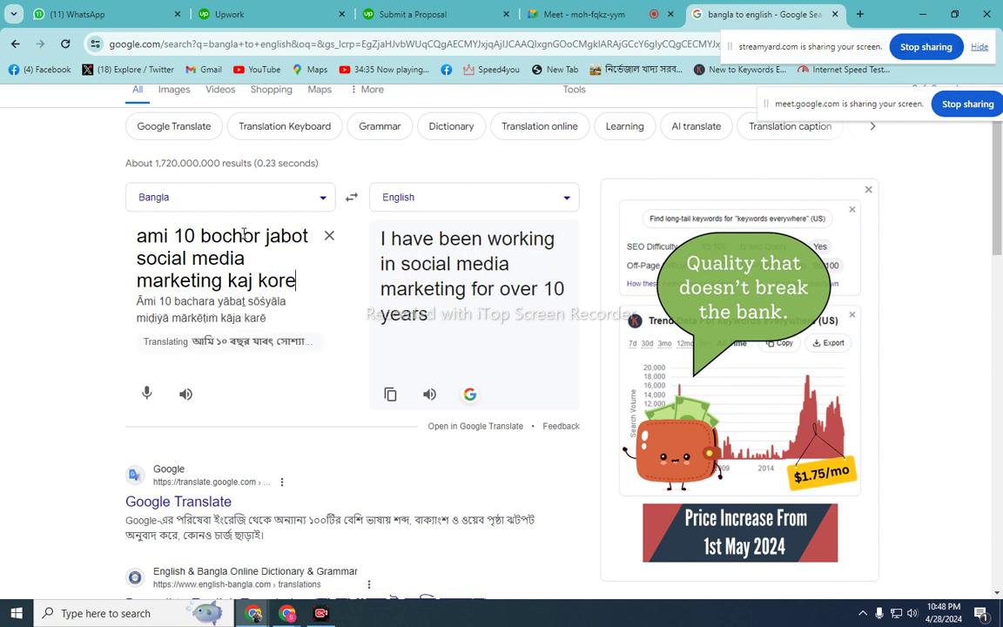
{"action": "type", "text": " asch"}
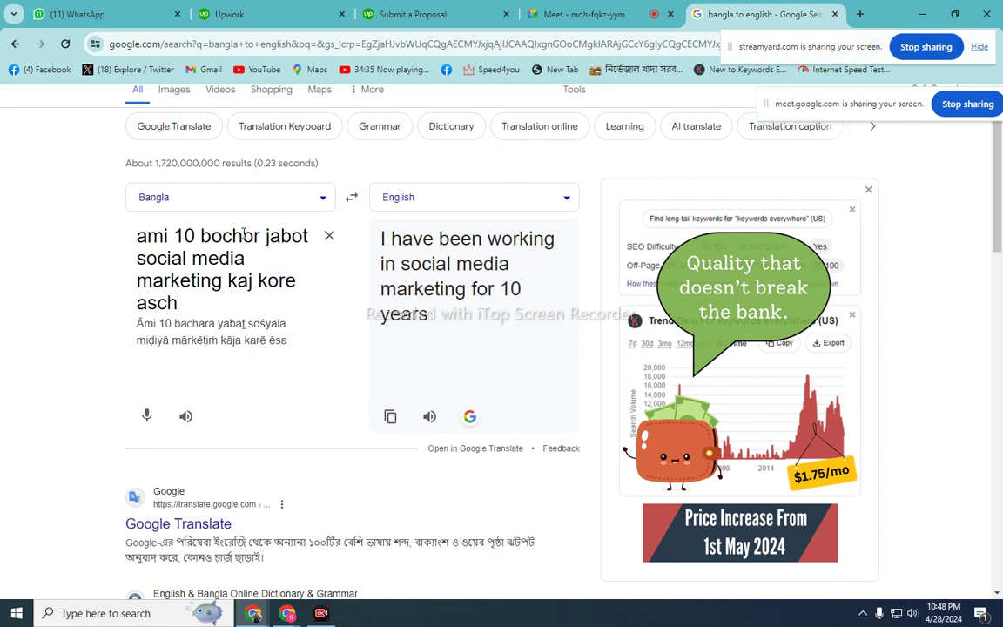
{"action": "type", "text": "i. a"}
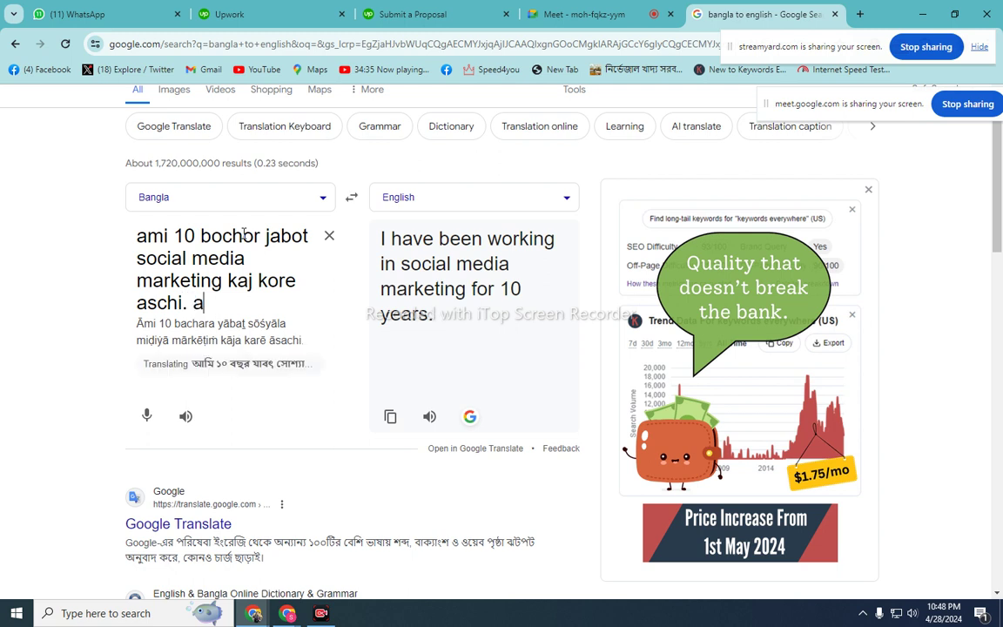
{"action": "type", "text": "bong "}
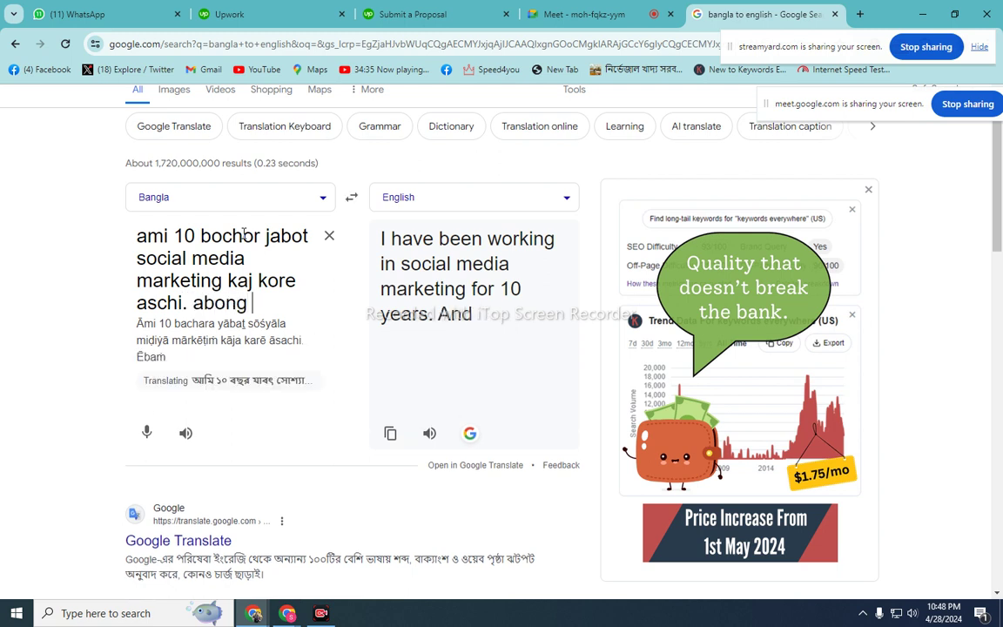
{"action": "type", "text": "onek "}
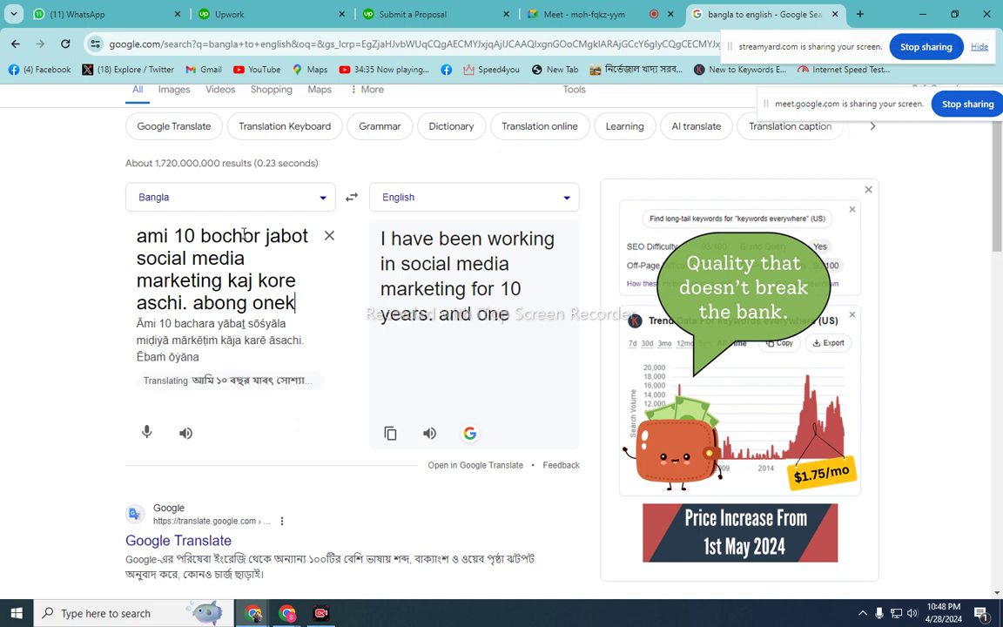
{"action": "type", "text": "guo"}
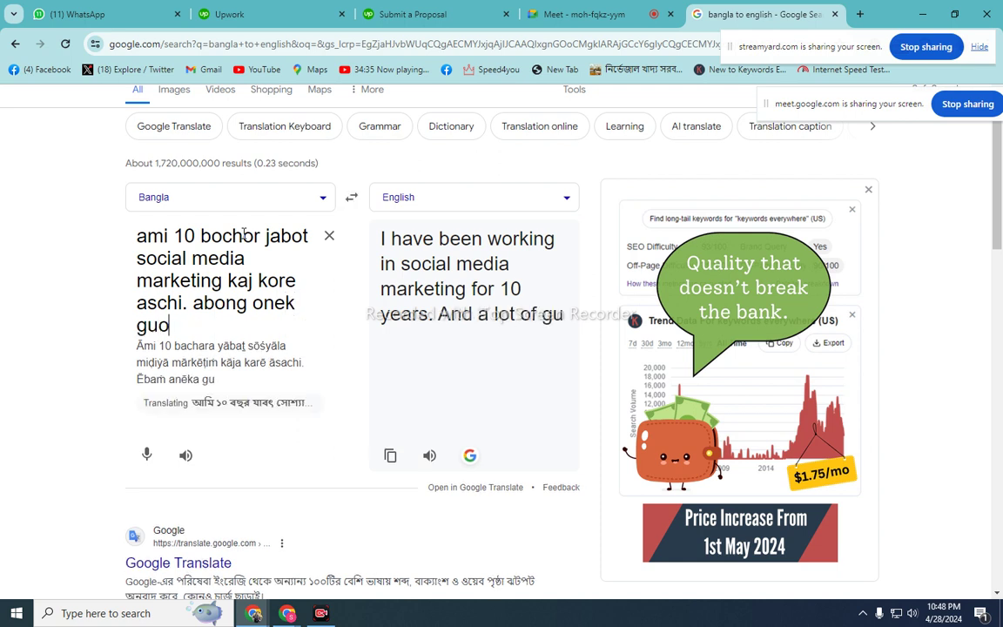
{"action": "key", "text": "BackSpace"}
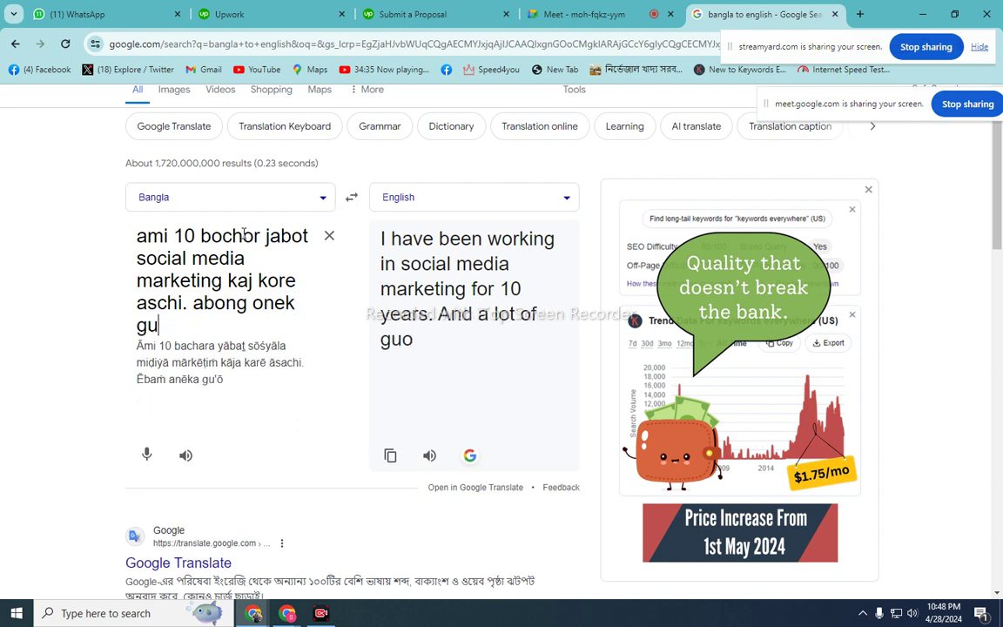
{"action": "type", "text": "lo pr"}
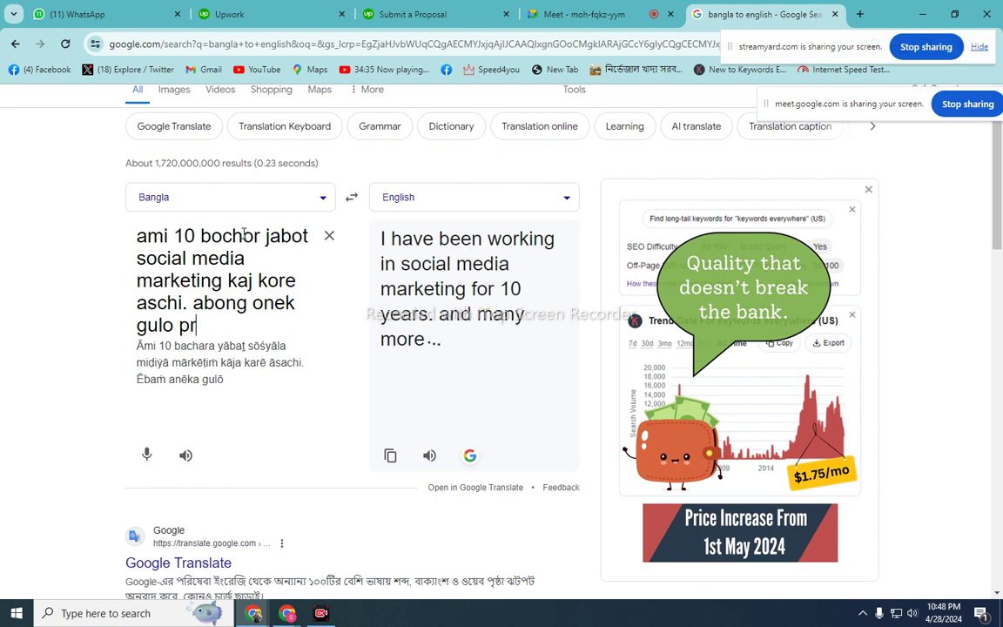
{"action": "type", "text": "ojec"}
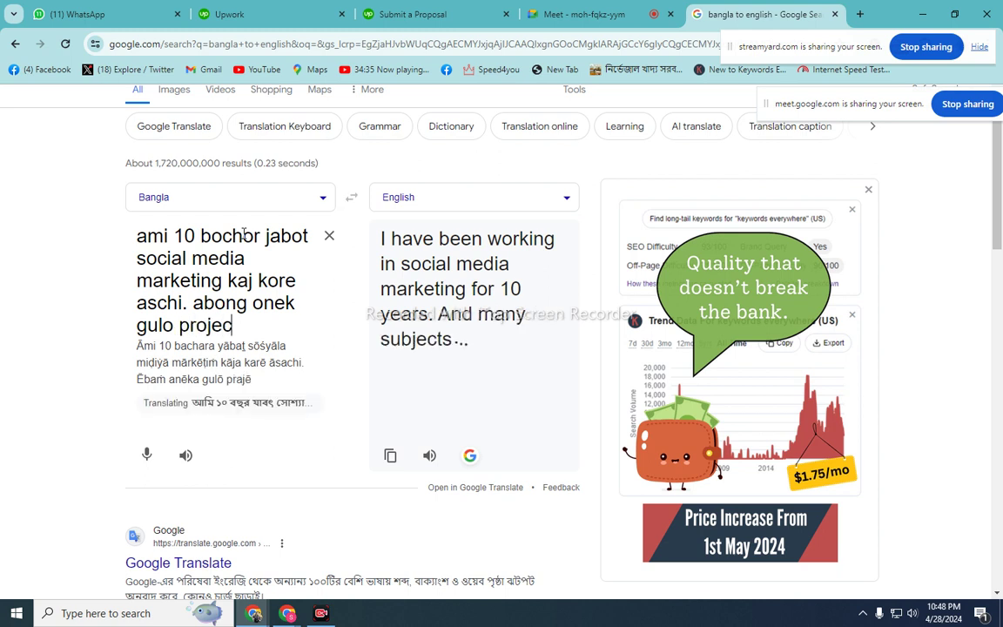
{"action": "type", "text": "t komplit ko"}
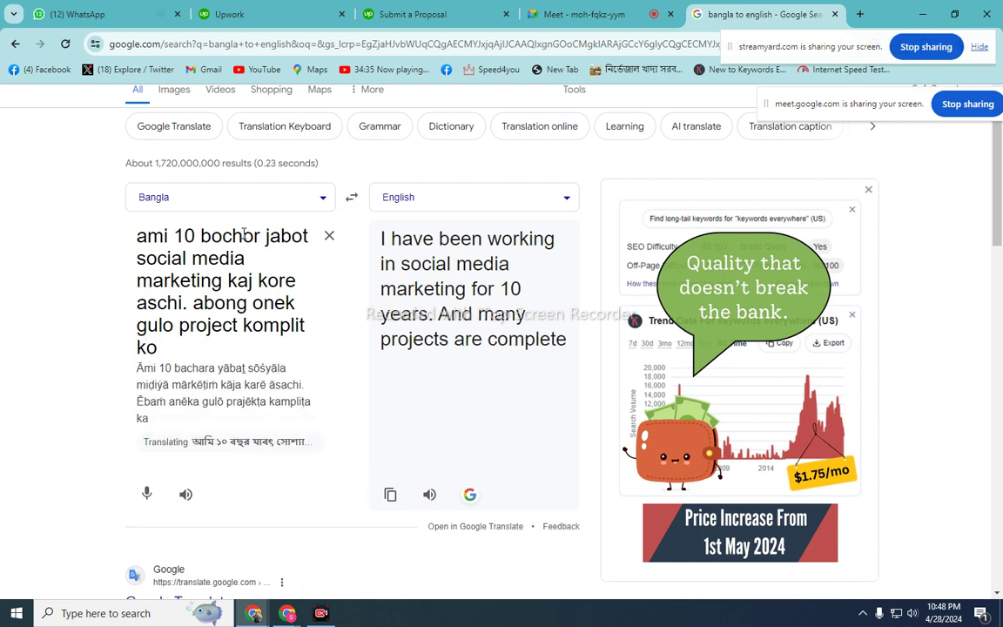
{"action": "type", "text": "ml"}
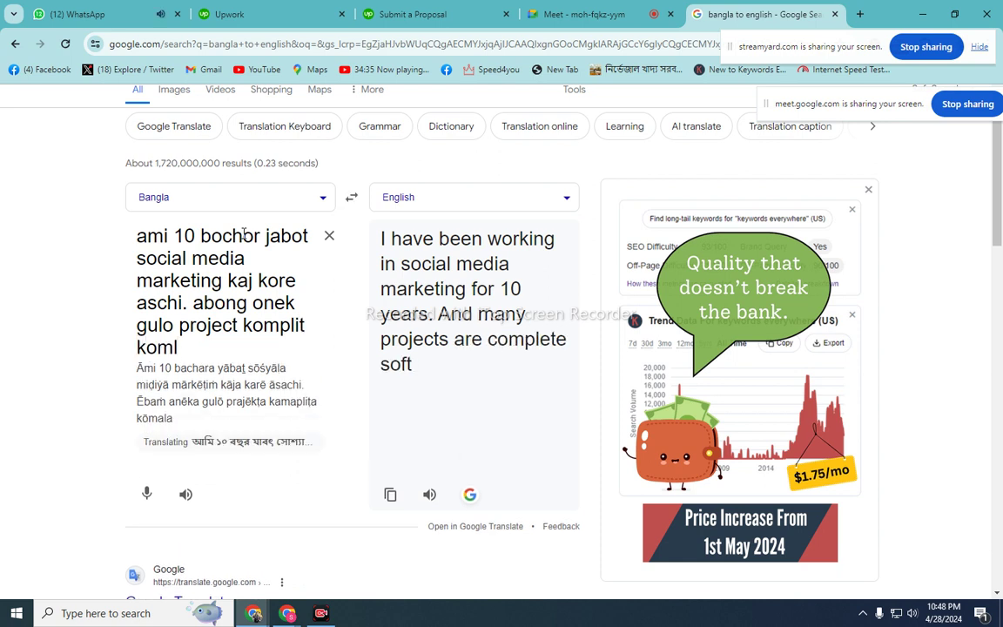
{"action": "key", "text": "BackSpace"}
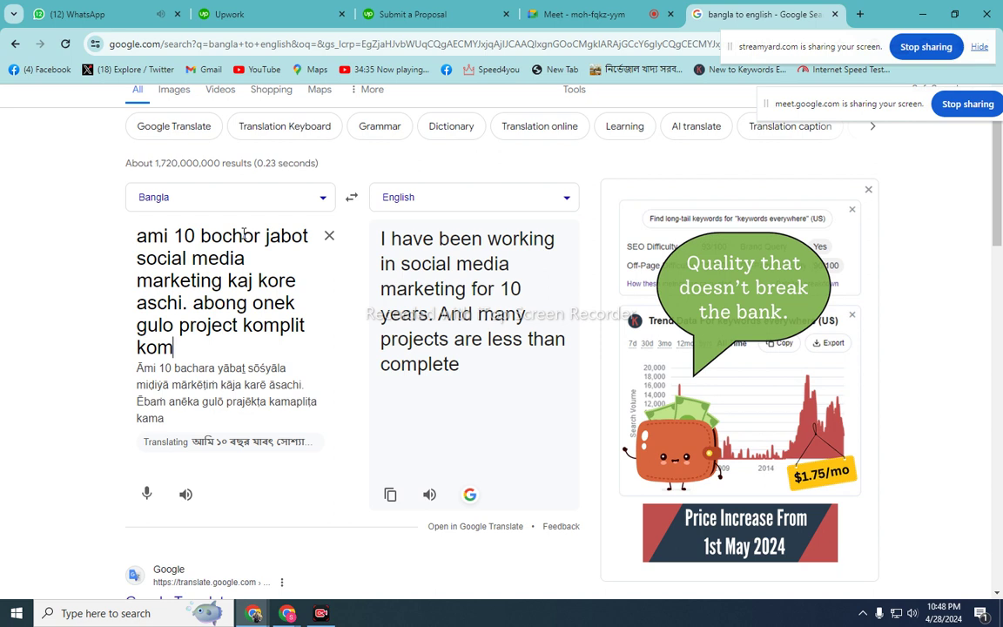
{"action": "type", "text": "plit "}
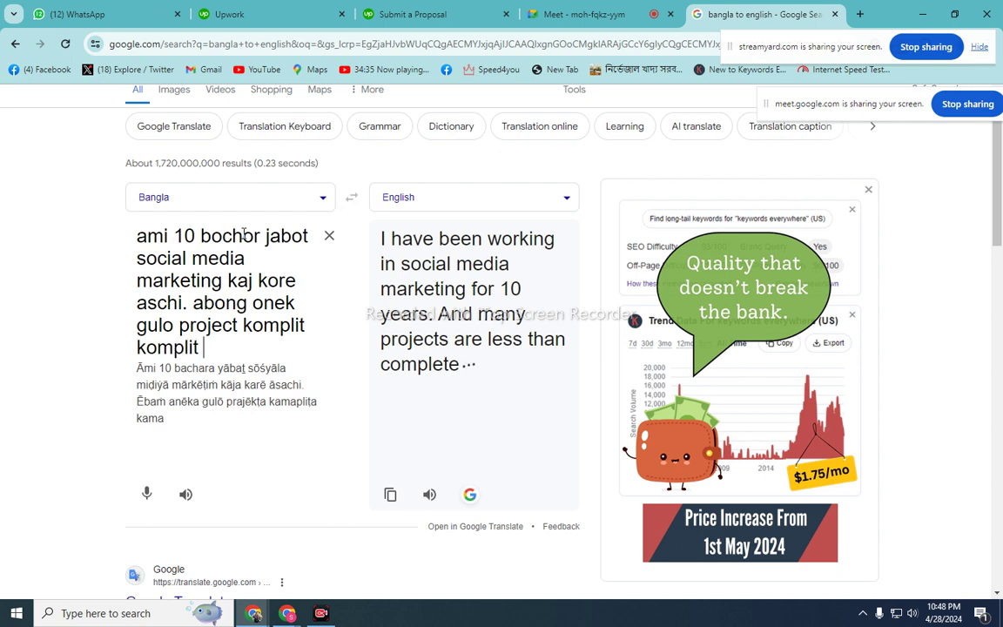
{"action": "type", "text": "korech"}
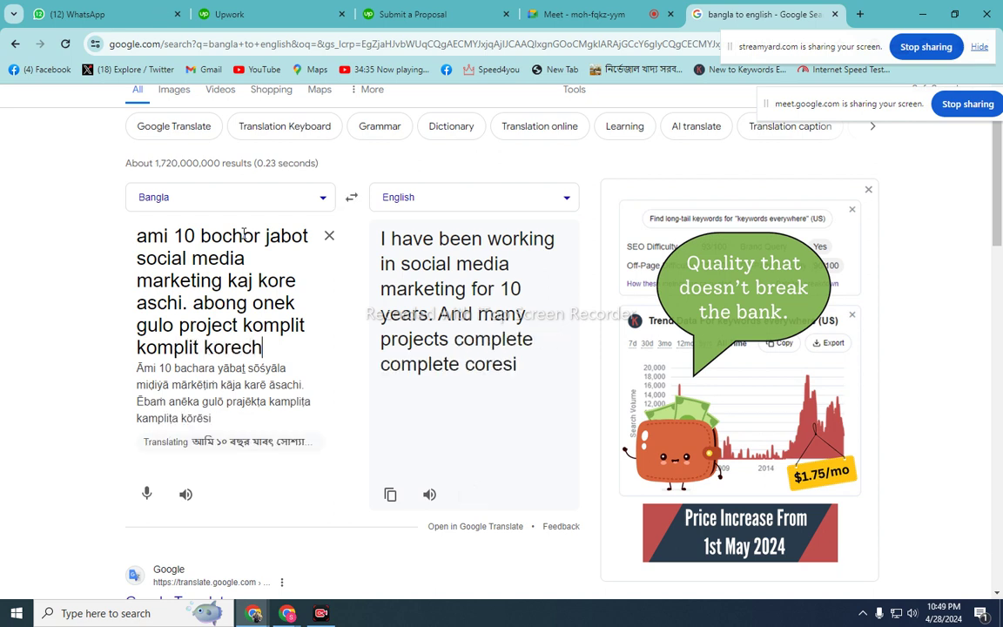
{"action": "type", "text": "i."}
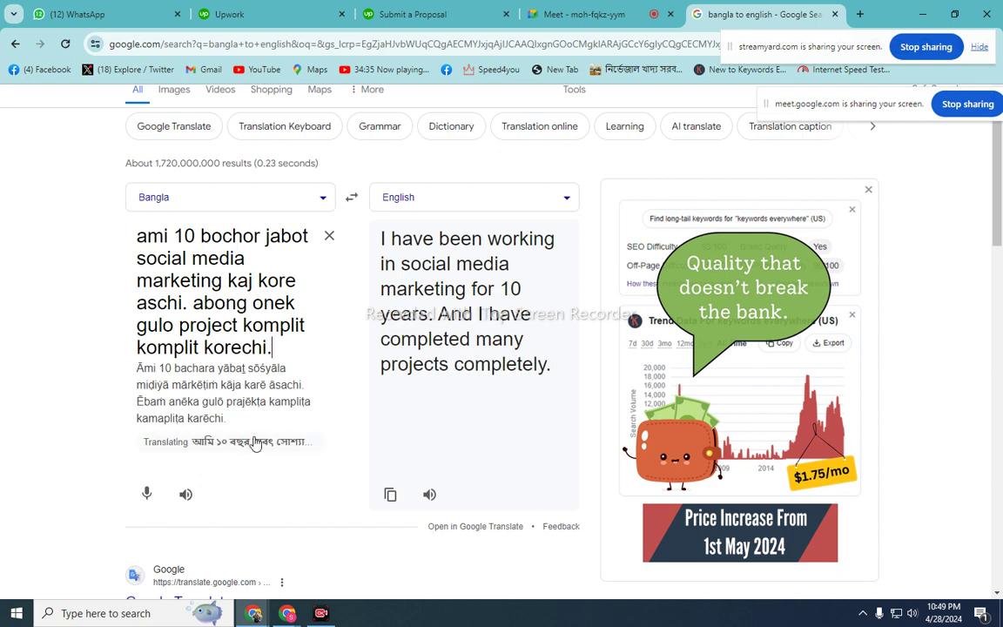
- Swap the direction to English→Bangla and copy the English sentence
{"action": "left_click", "coordinate": [290, 444]}
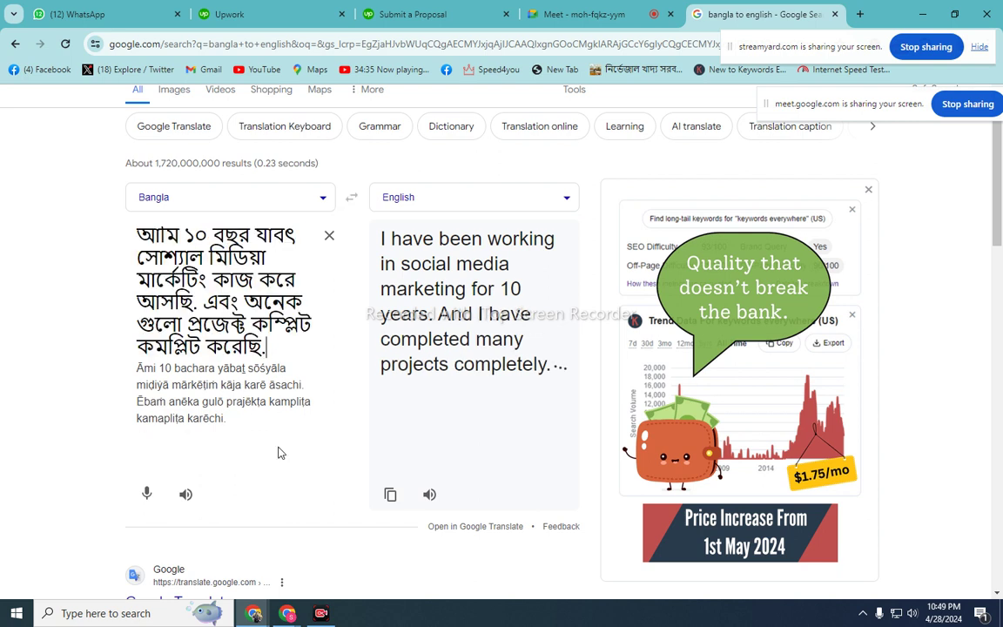
{"action": "left_click", "coordinate": [352, 201]}
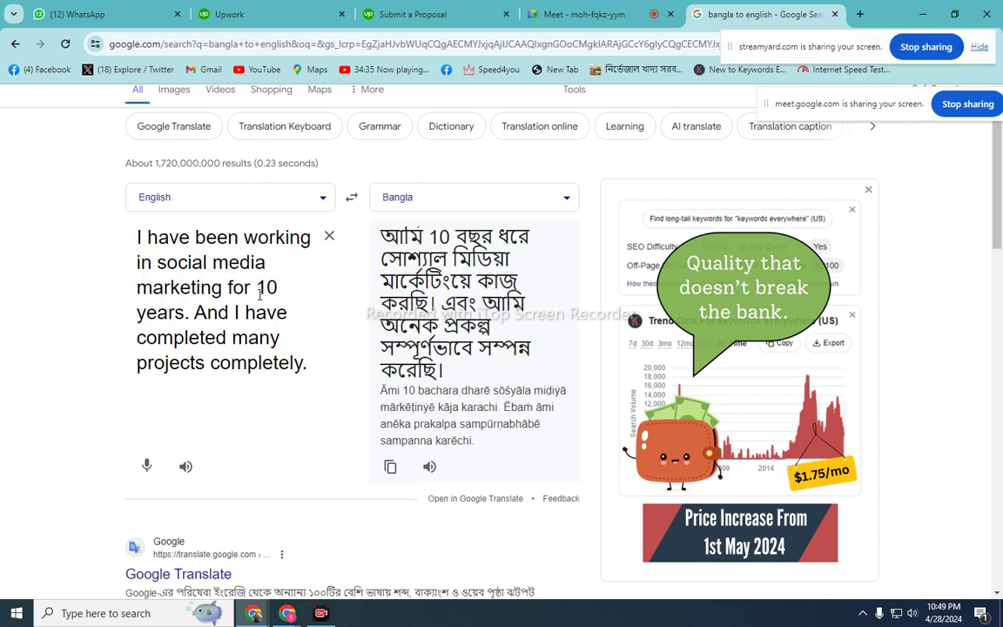
{"action": "triple_click", "coordinate": [237, 301]}
{"action": "right_click", "coordinate": [237, 300]}
{"action": "left_click", "coordinate": [279, 357]}
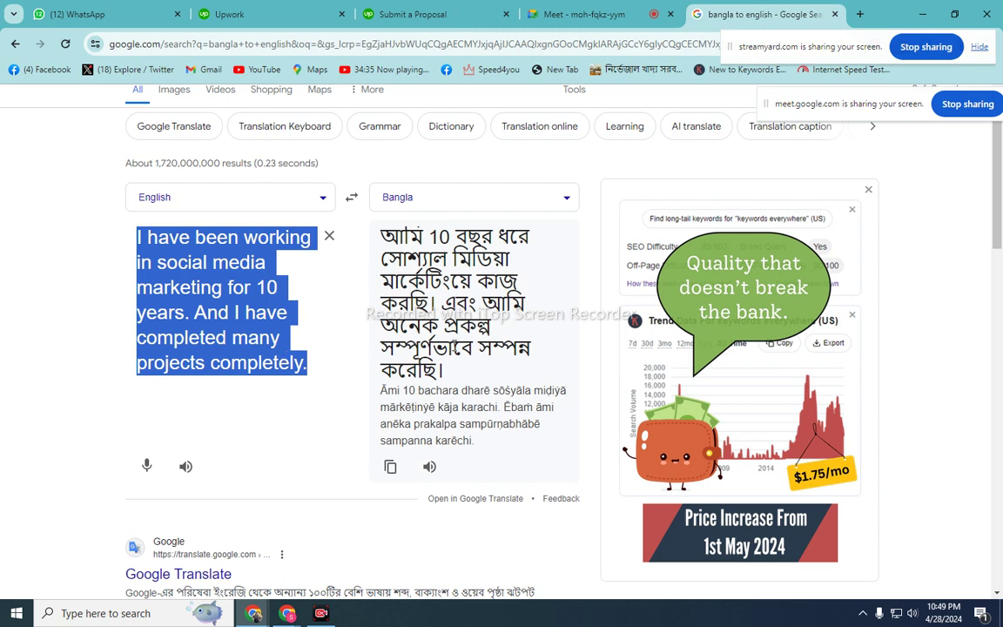
- Paste the English sentence into the Upwork cover letter, then return to Google Translate
{"action": "left_click", "coordinate": [410, 15]}
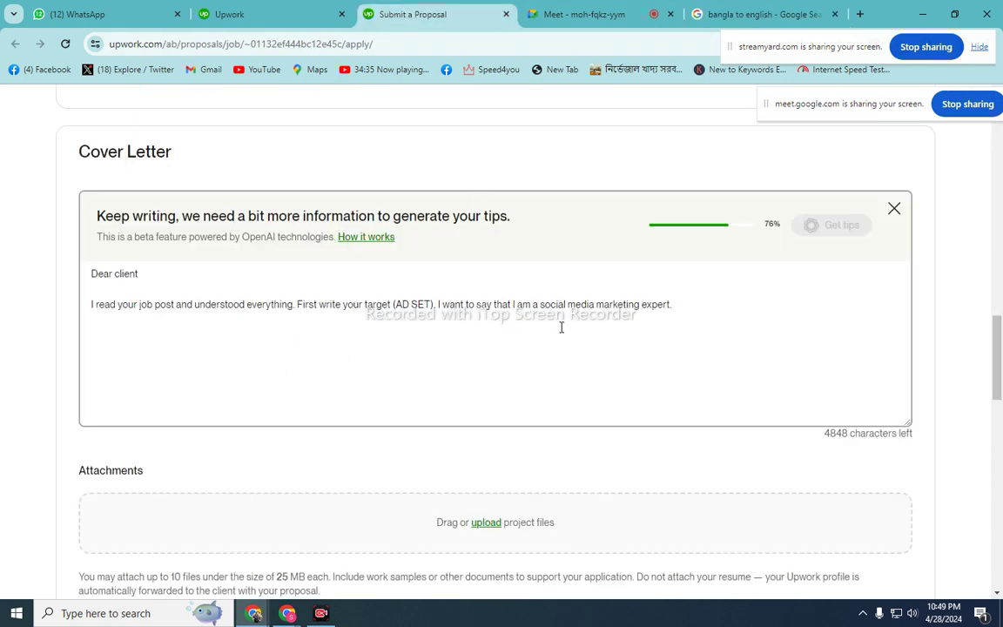
{"action": "right_click", "coordinate": [697, 306]}
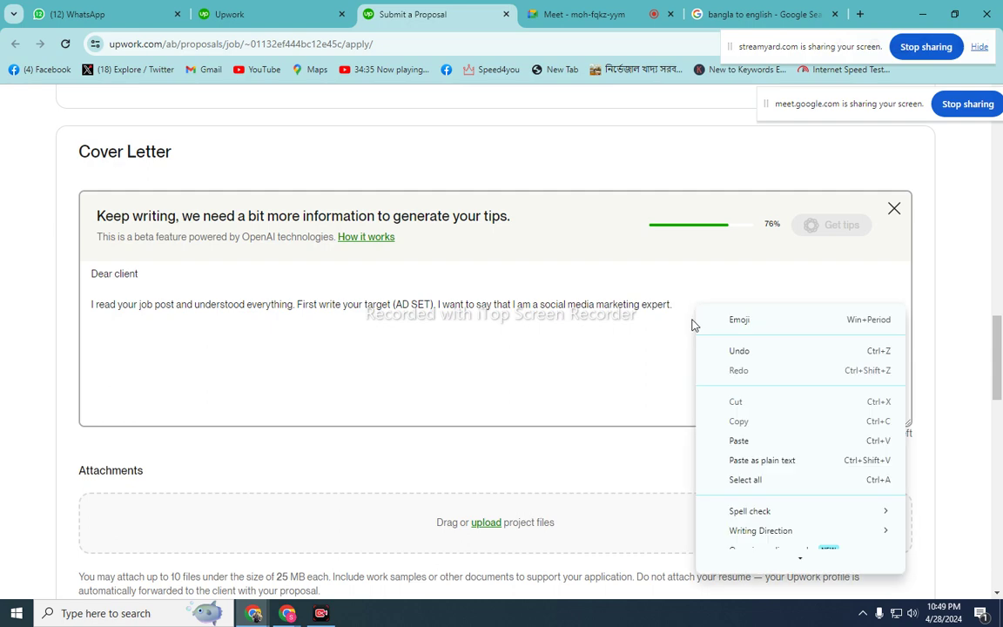
{"action": "left_click", "coordinate": [743, 440]}
{"action": "left_click", "coordinate": [766, 15]}
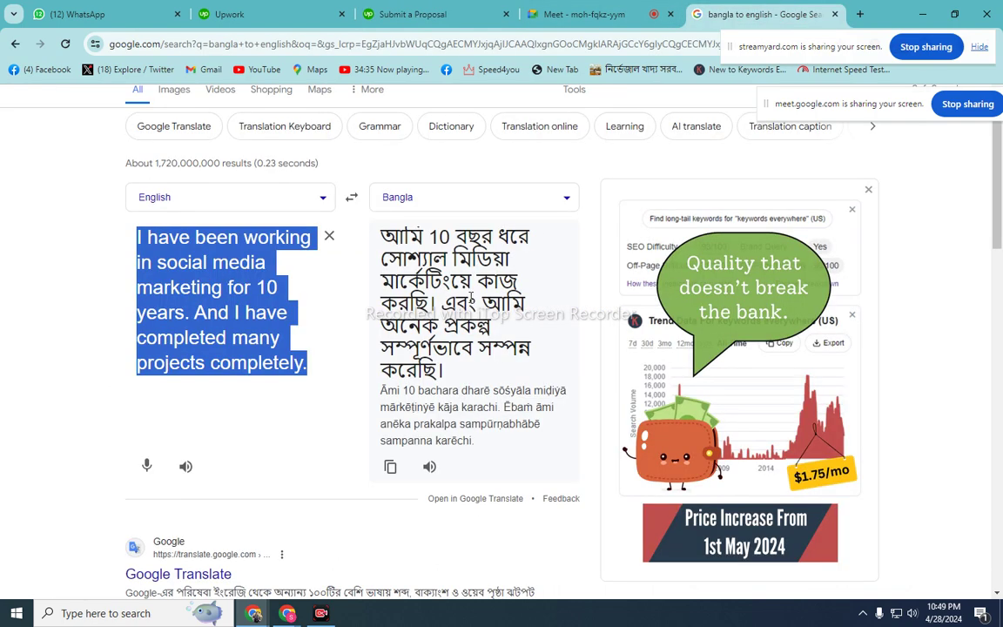
- Clear the source and type romanized Bangla about promoting the client's ecommerce site and many others
{"action": "left_click", "coordinate": [330, 235]}
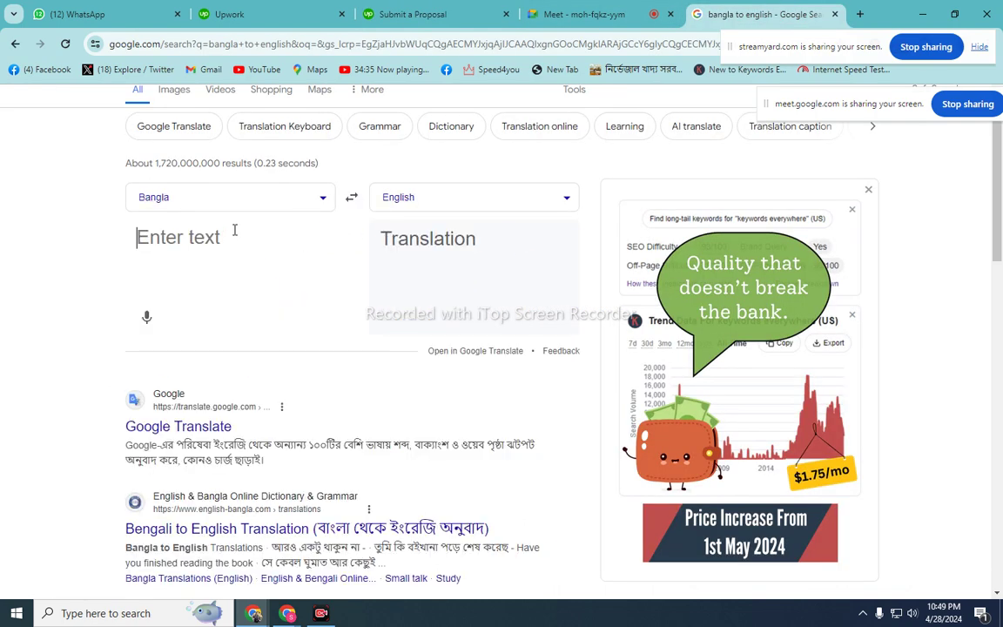
{"action": "type", "text": "apnma"}
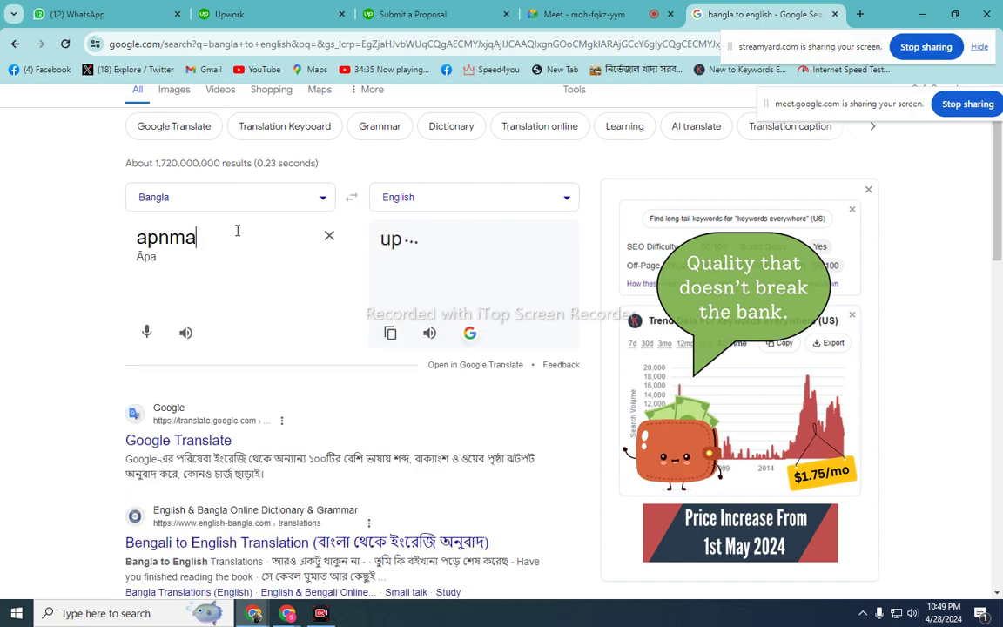
{"action": "key", "text": "BackSpace"}
{"action": "key", "text": "BackSpace"}
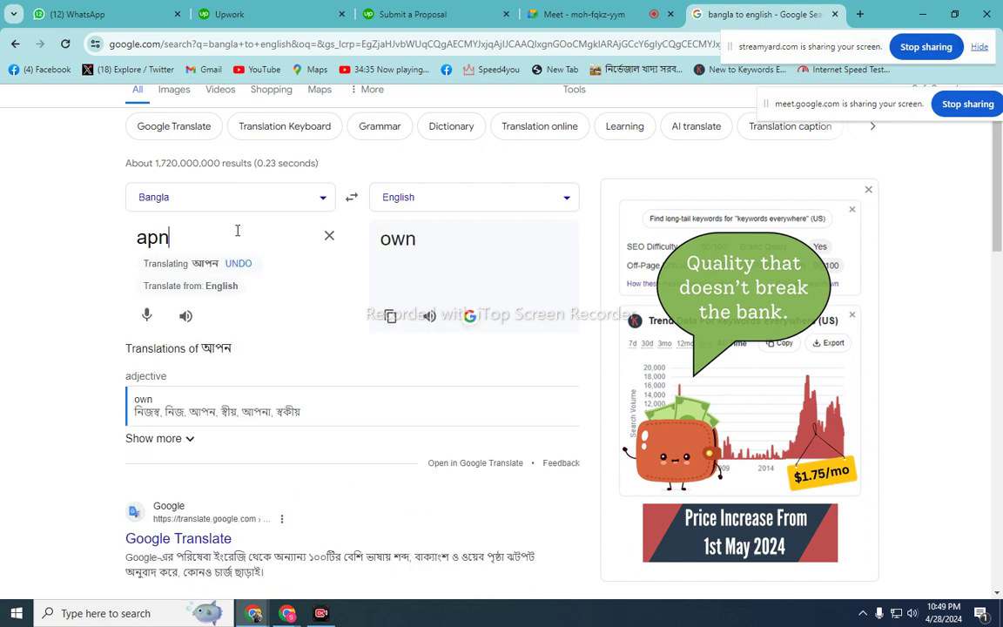
{"action": "type", "text": "ar"}
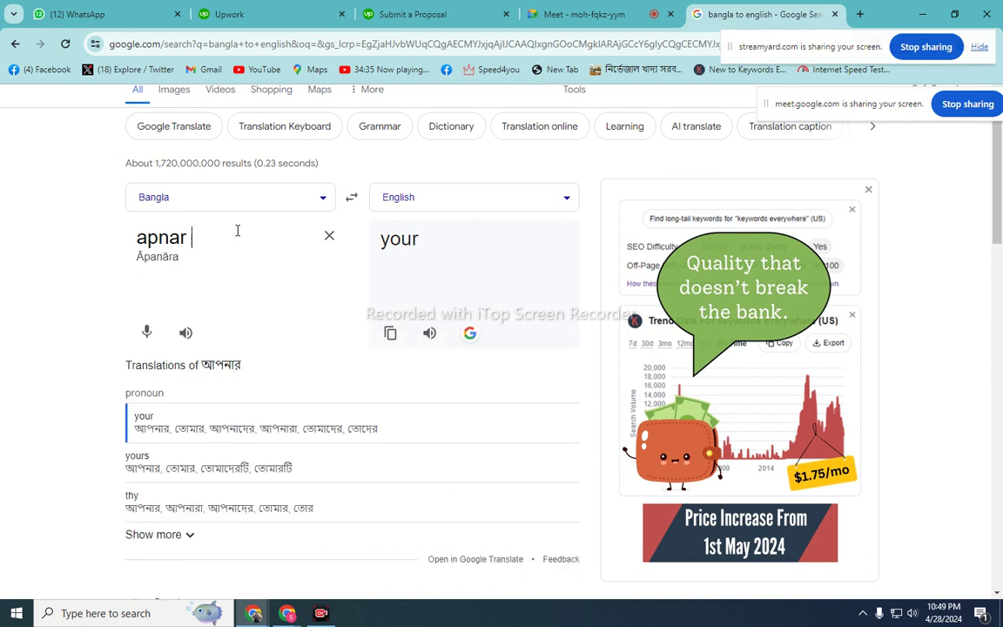
{"action": "type", "text": " ikomars "}
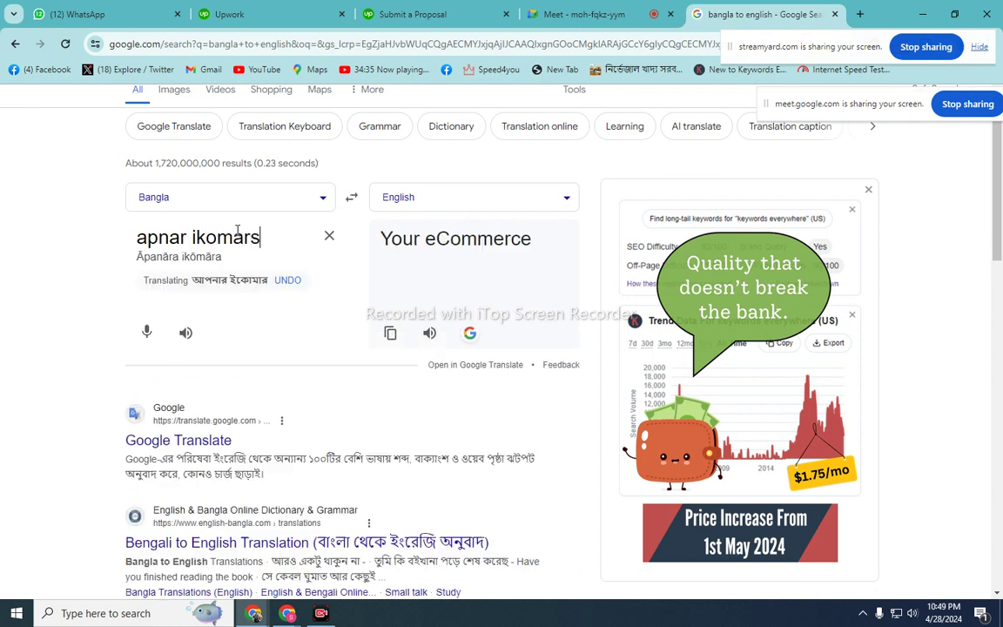
{"action": "type", "text": "s"}
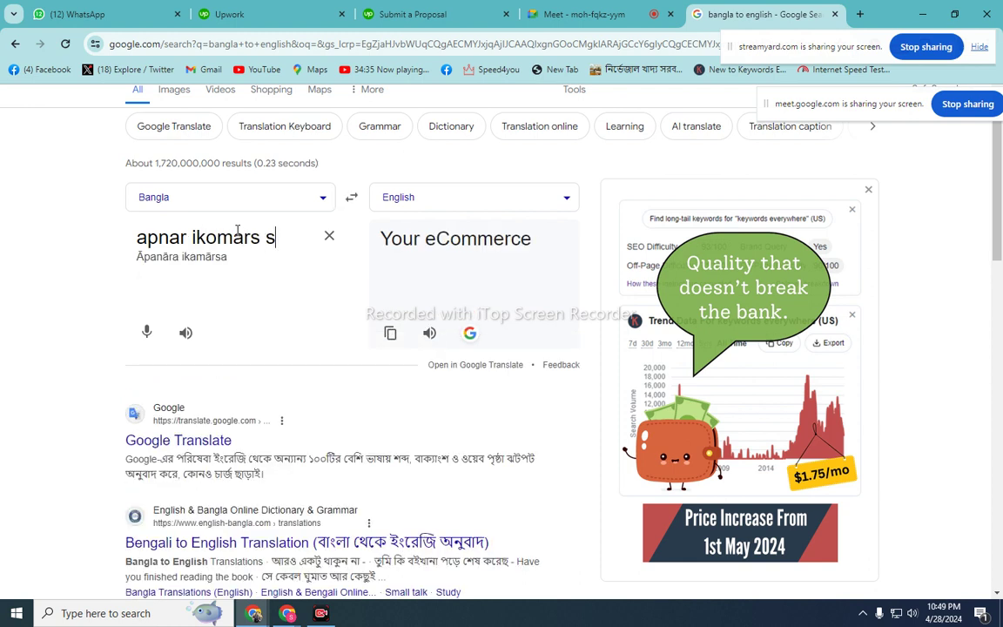
{"action": "type", "text": "ait"}
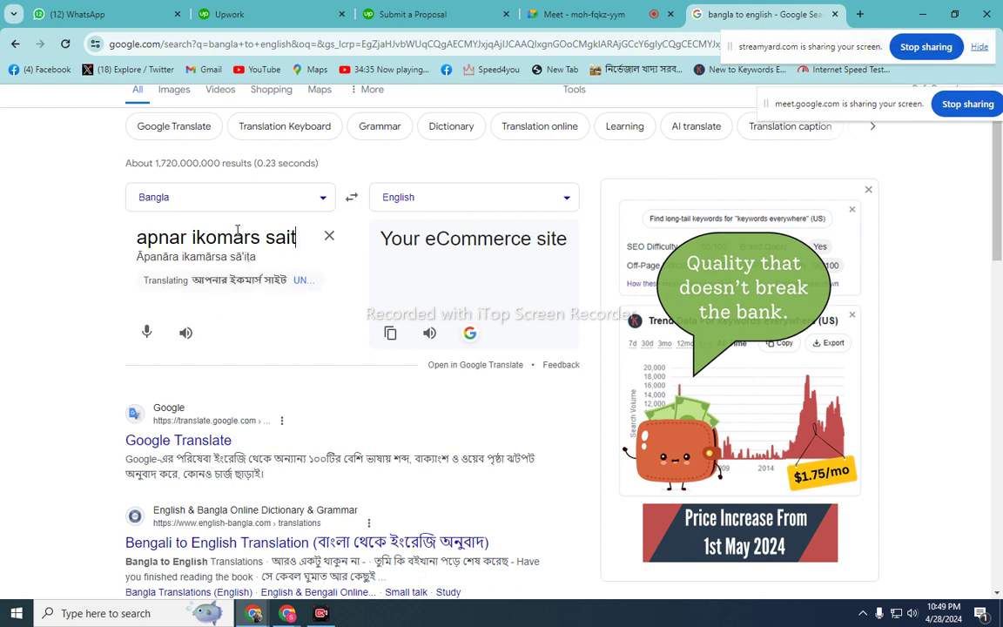
{"action": "type", "text": " pr"}
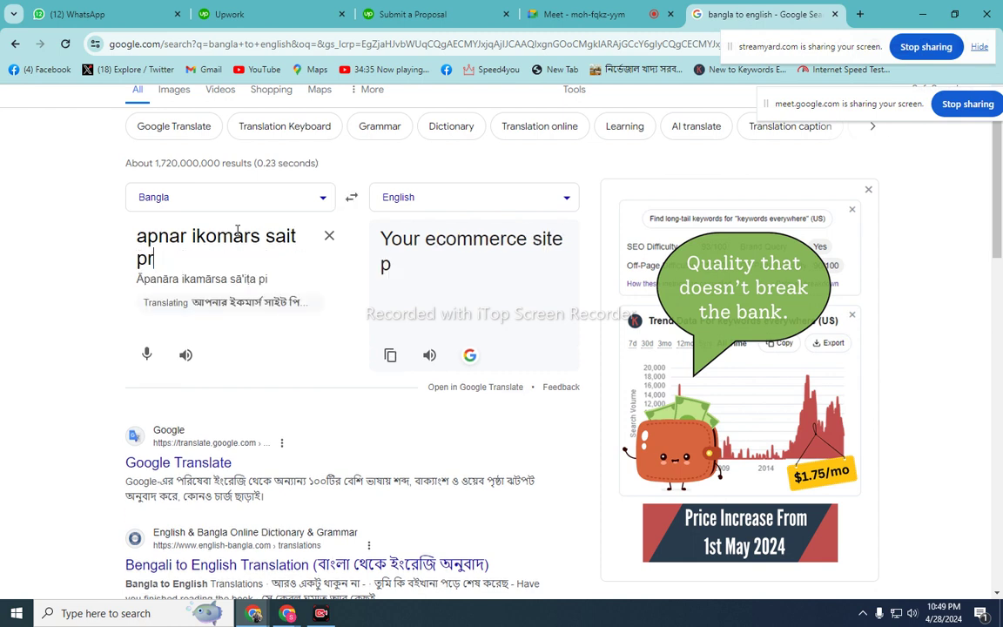
{"action": "type", "text": "omot "}
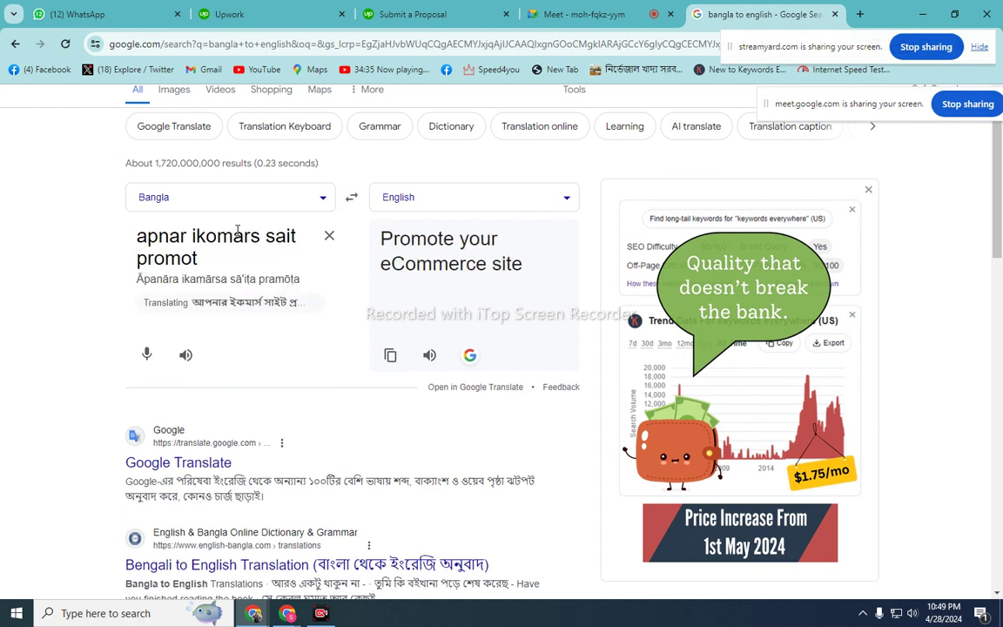
{"action": "type", "text": "kore "}
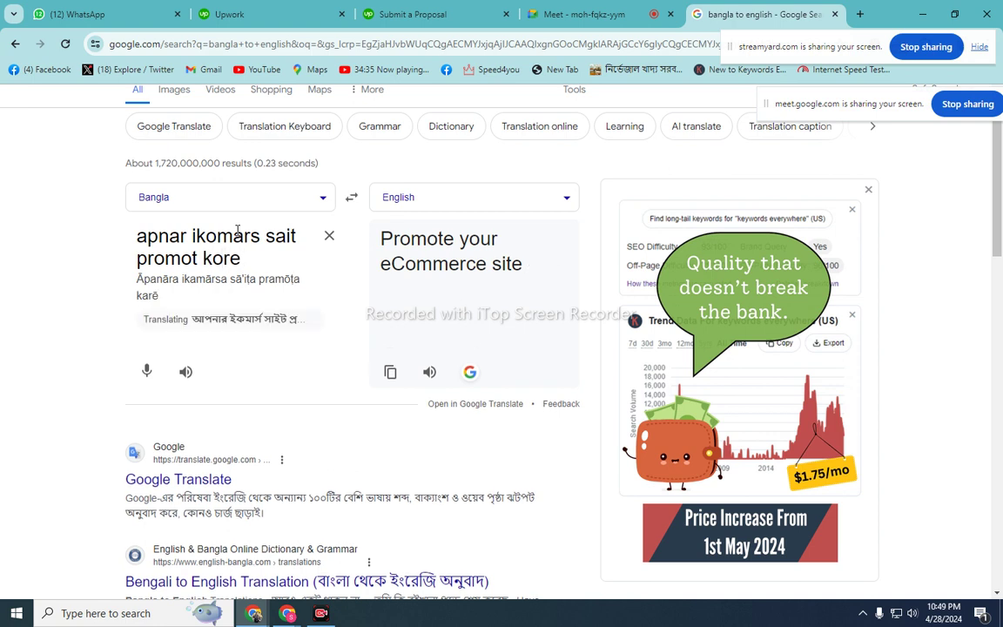
{"action": "type", "text": "biko"}
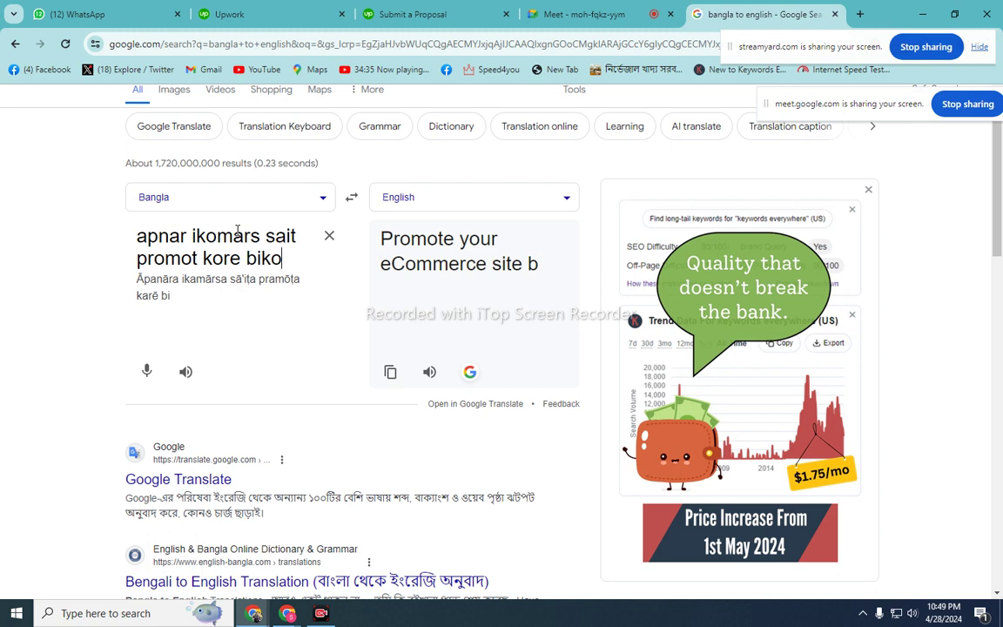
{"action": "type", "text": "r"}
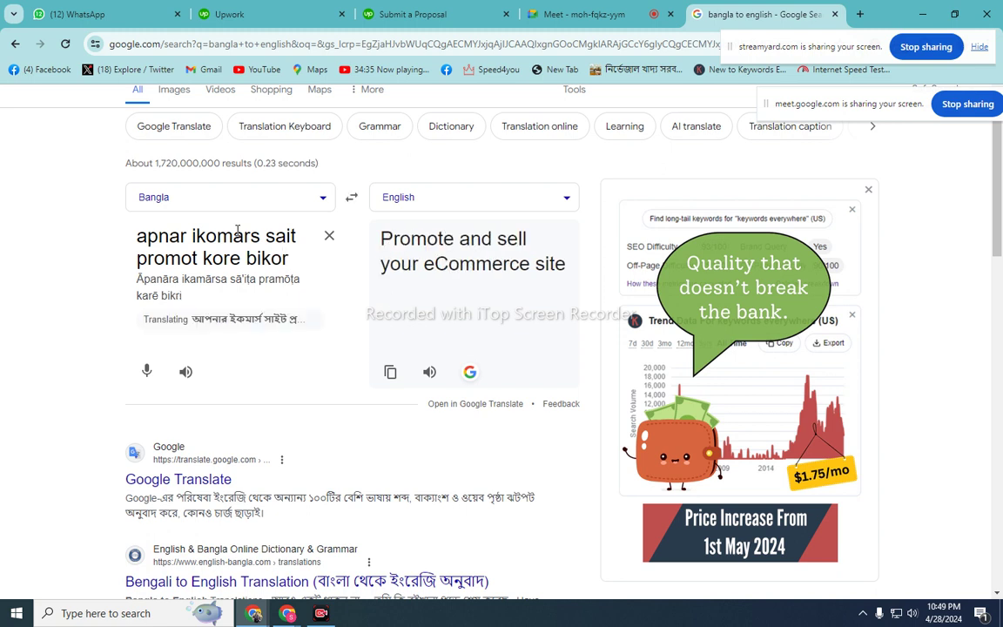
{"action": "type", "text": "y"}
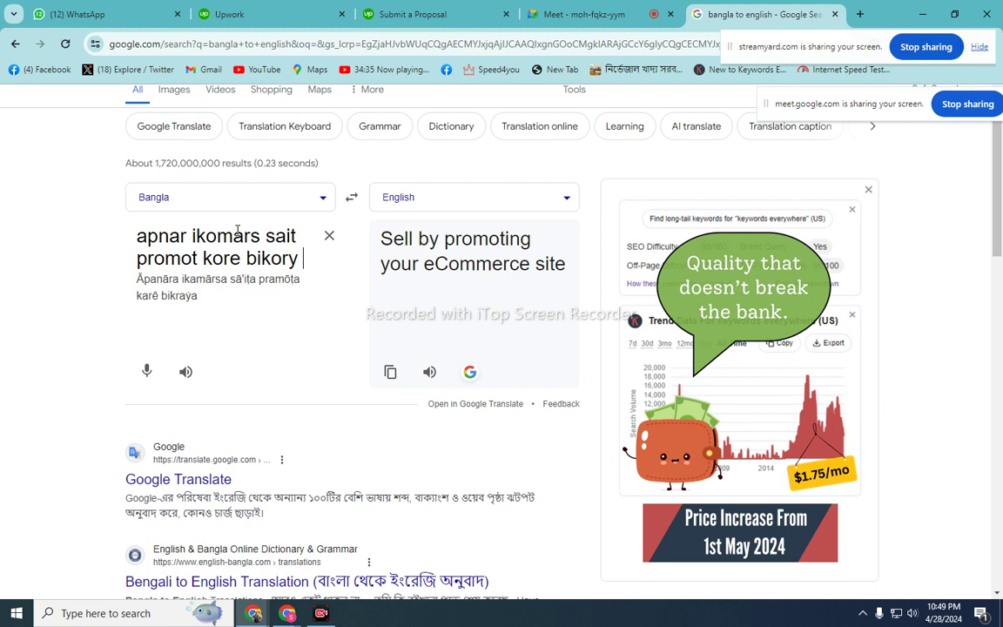
{"action": "type", "text": " bar"}
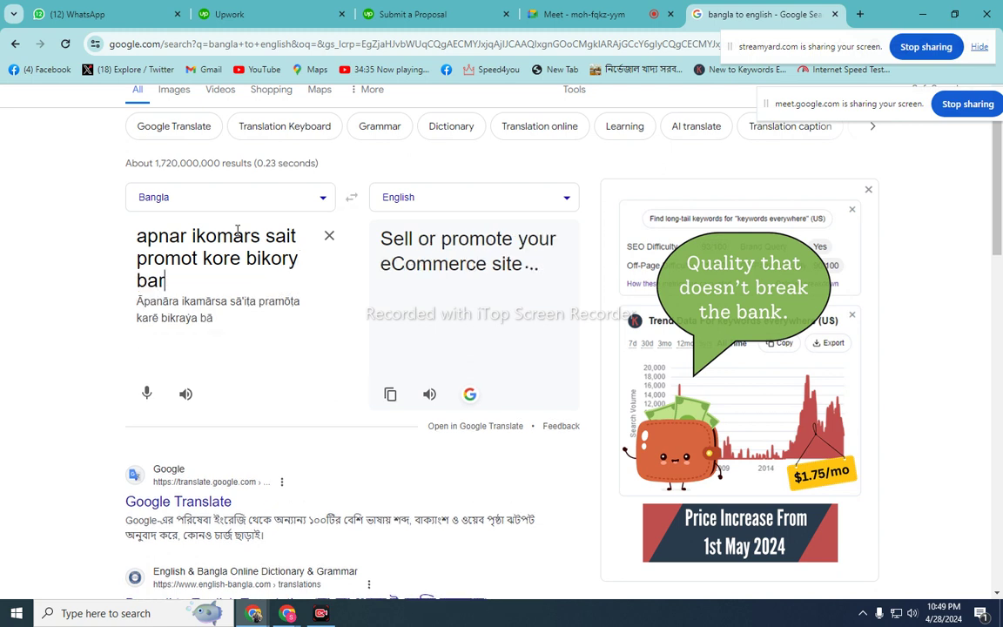
{"action": "type", "text": "iye deya"}
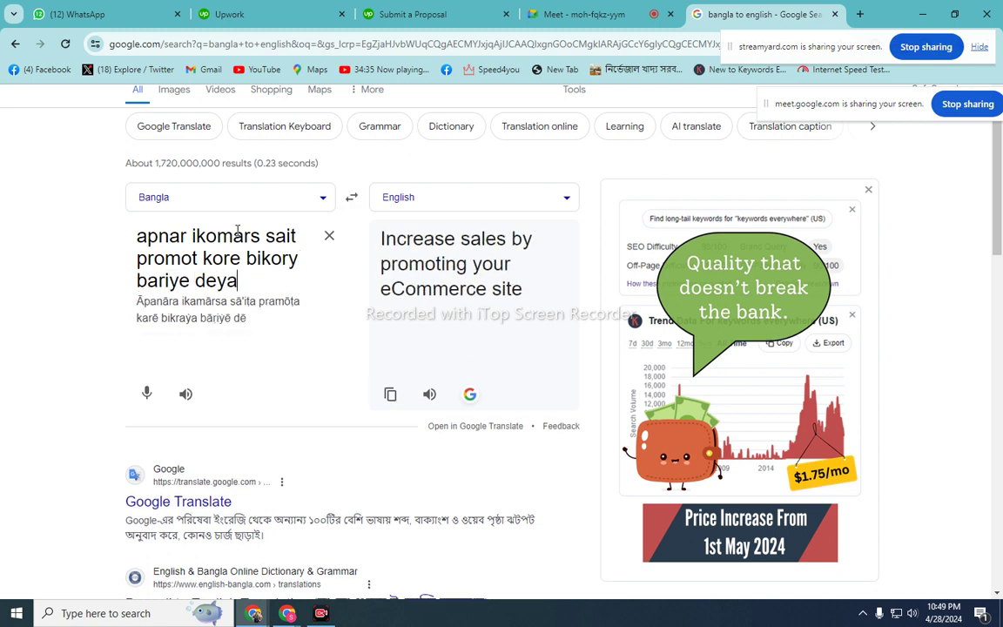
{"action": "type", "text": "R"}
{"action": "key", "text": "BackSpace"}
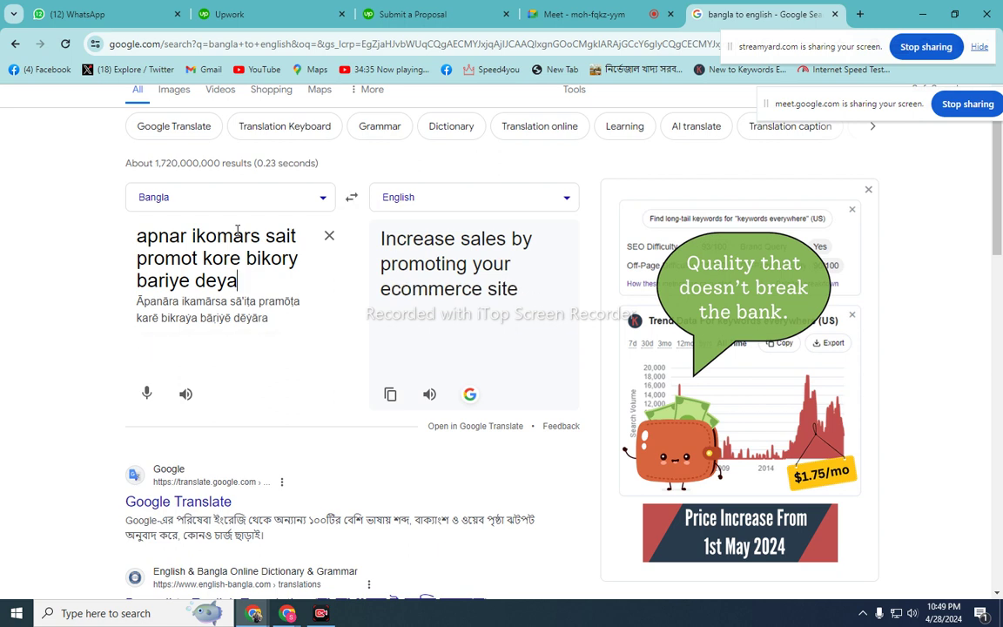
{"action": "type", "text": "r "}
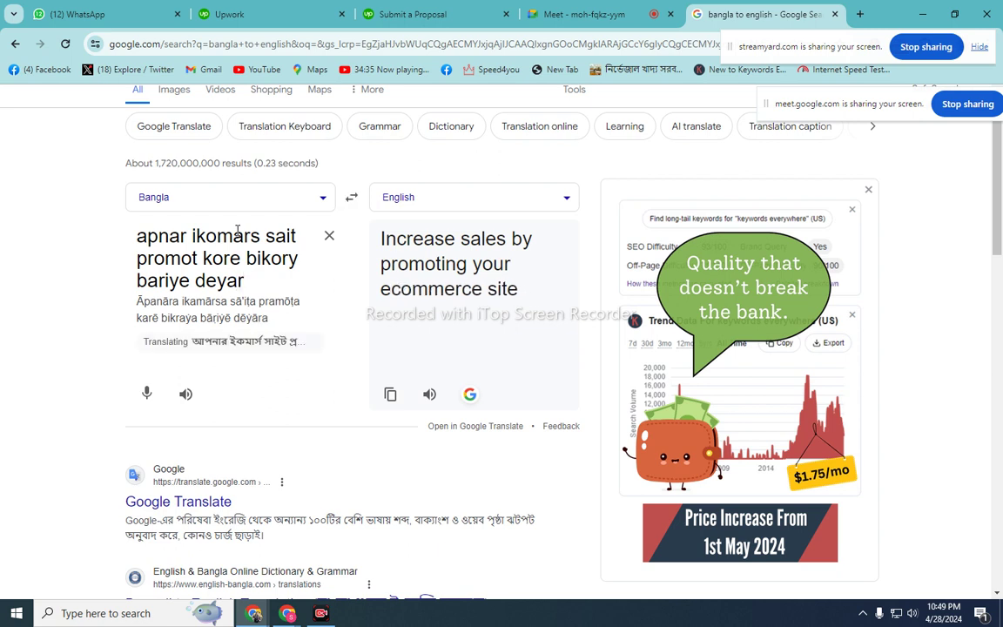
{"action": "type", "text": "dai"}
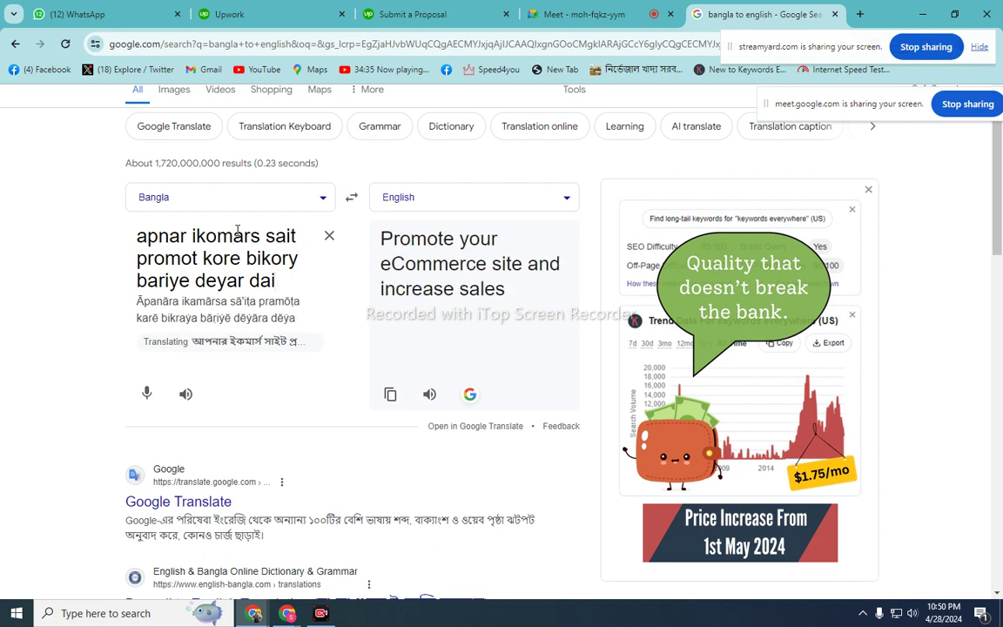
{"action": "type", "text": "tto ama"}
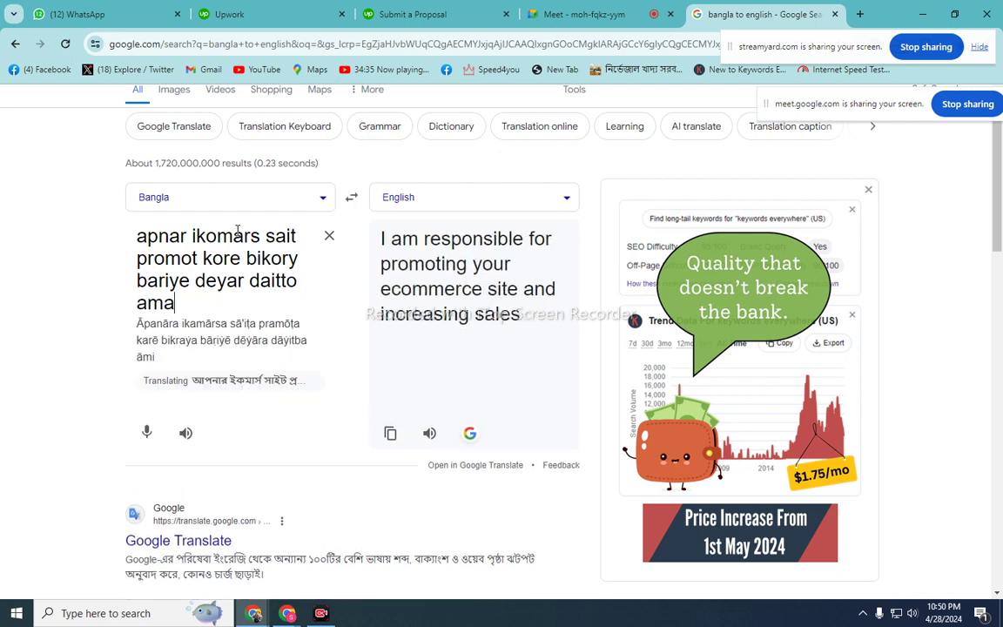
{"action": "type", "text": "r. a"}
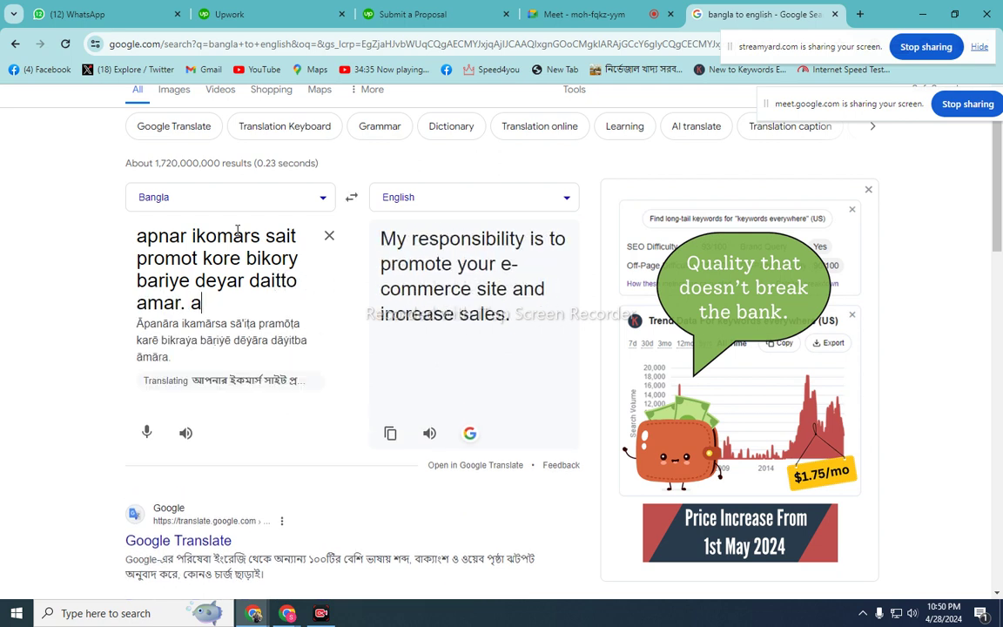
{"action": "type", "text": "mi o"}
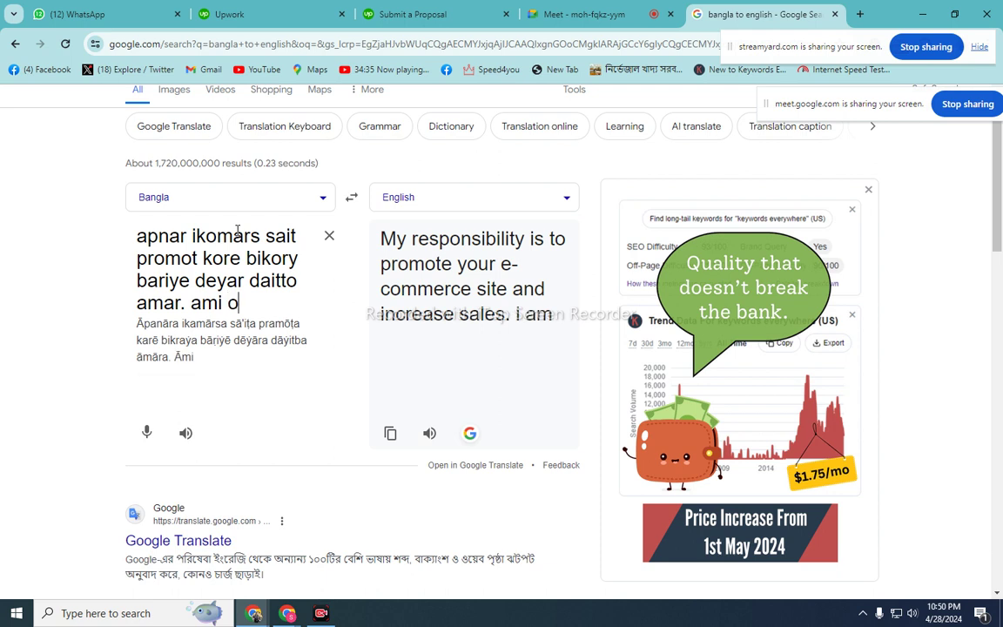
{"action": "type", "text": "nek gu"}
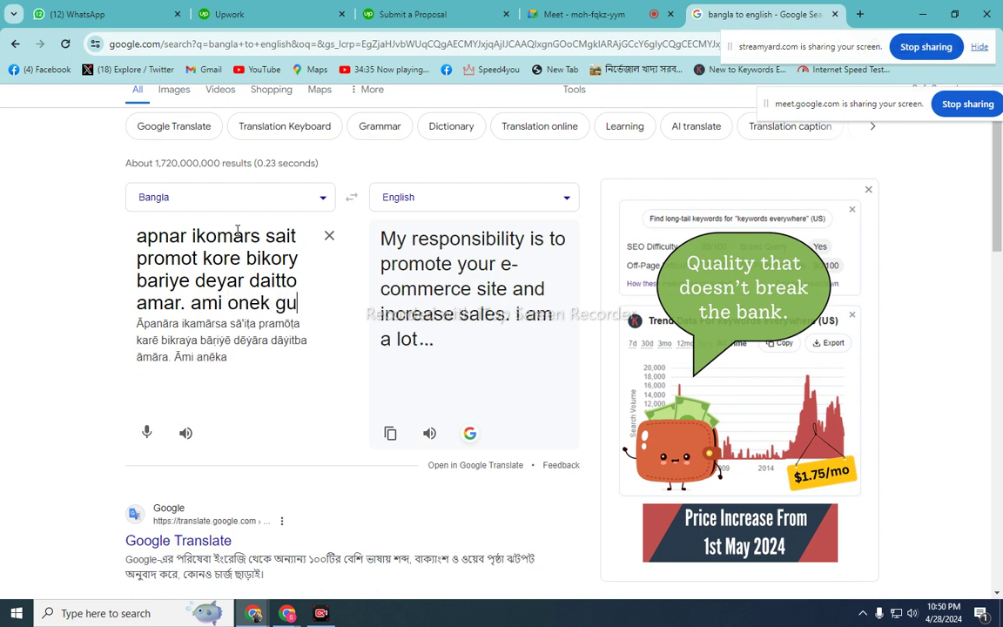
{"action": "type", "text": "lo iko"}
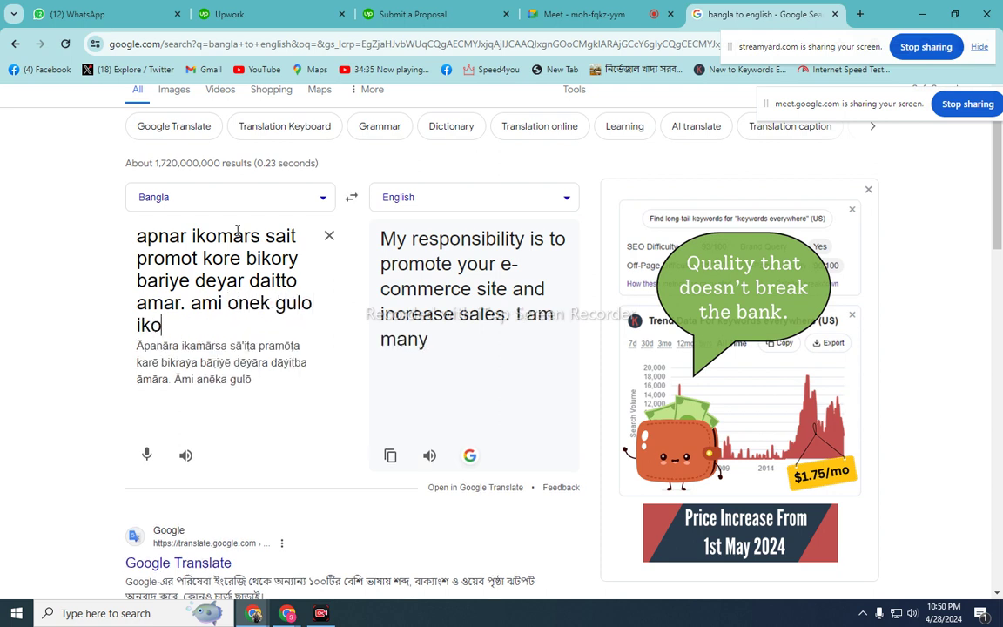
{"action": "type", "text": "mars"}
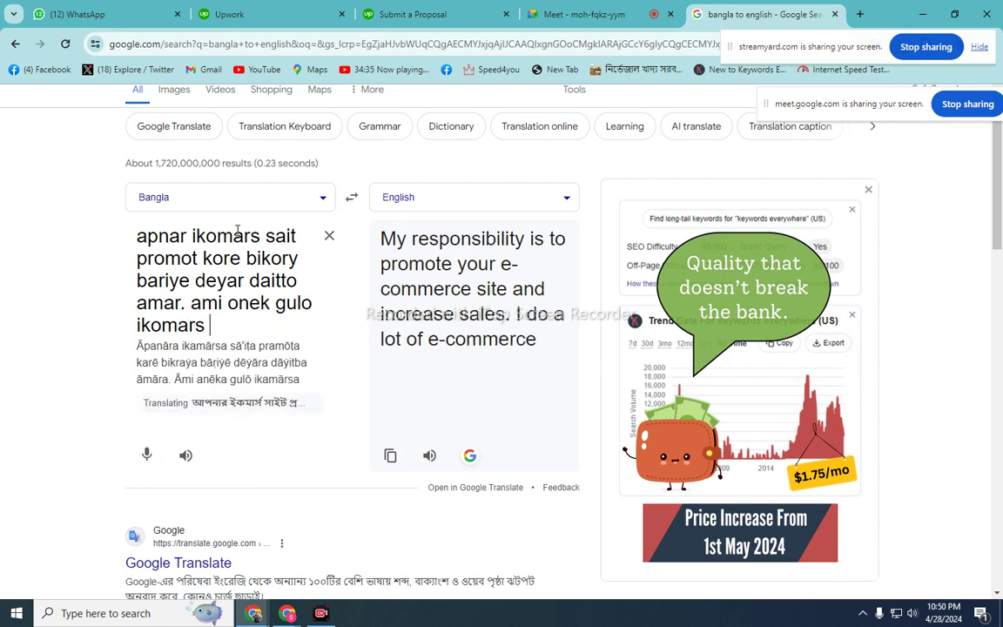
{"action": "type", "text": " site "}
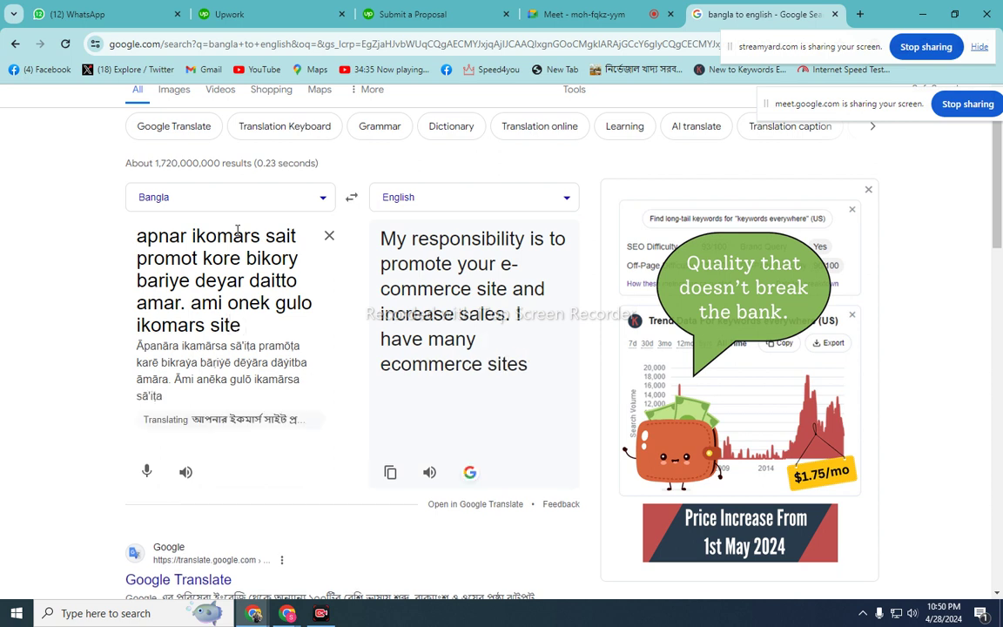
{"action": "type", "text": "pro"}
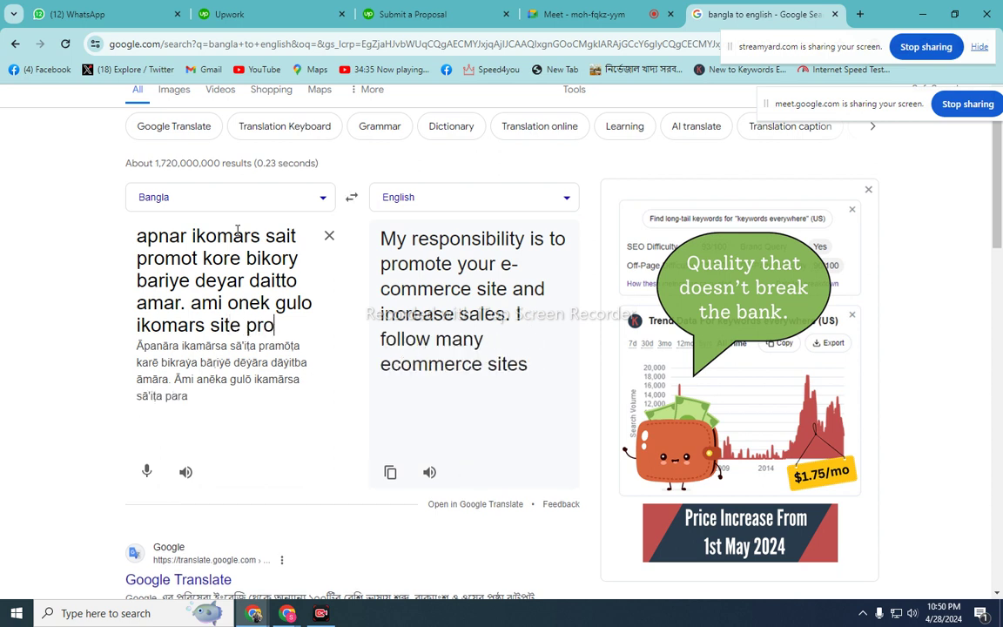
{"action": "type", "text": "mot k"}
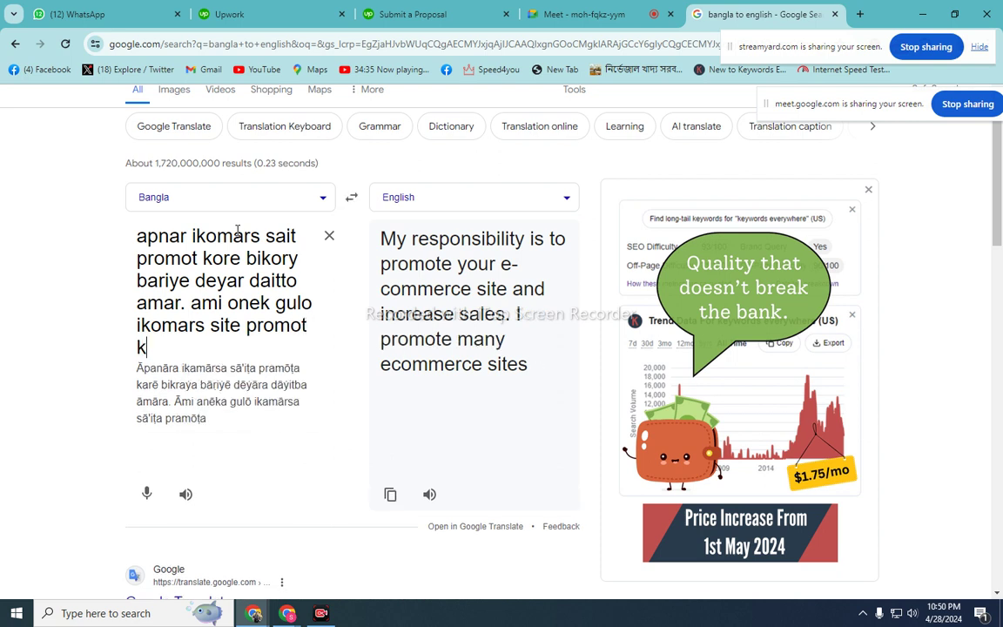
{"action": "type", "text": "orechi."}
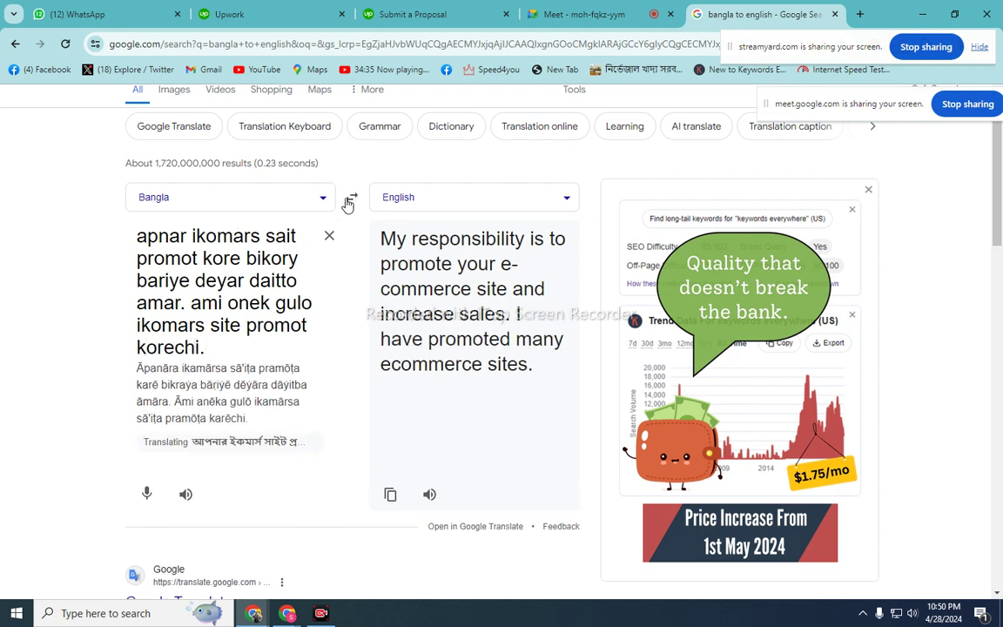
- Swap direction and copy the English sentences about ecommerce promotion
{"action": "left_click", "coordinate": [351, 198]}
{"action": "triple_click", "coordinate": [211, 337]}
{"action": "right_click", "coordinate": [201, 316]}
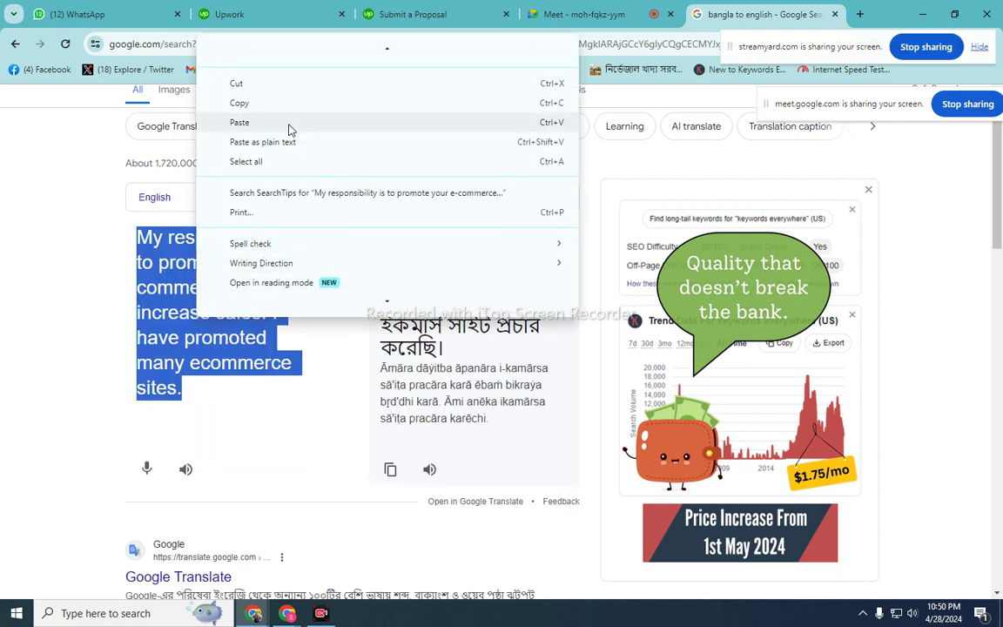
{"action": "left_click", "coordinate": [263, 104]}
- Paste the ecommerce sentences at the end of the Upwork cover letter
{"action": "left_click", "coordinate": [413, 14]}
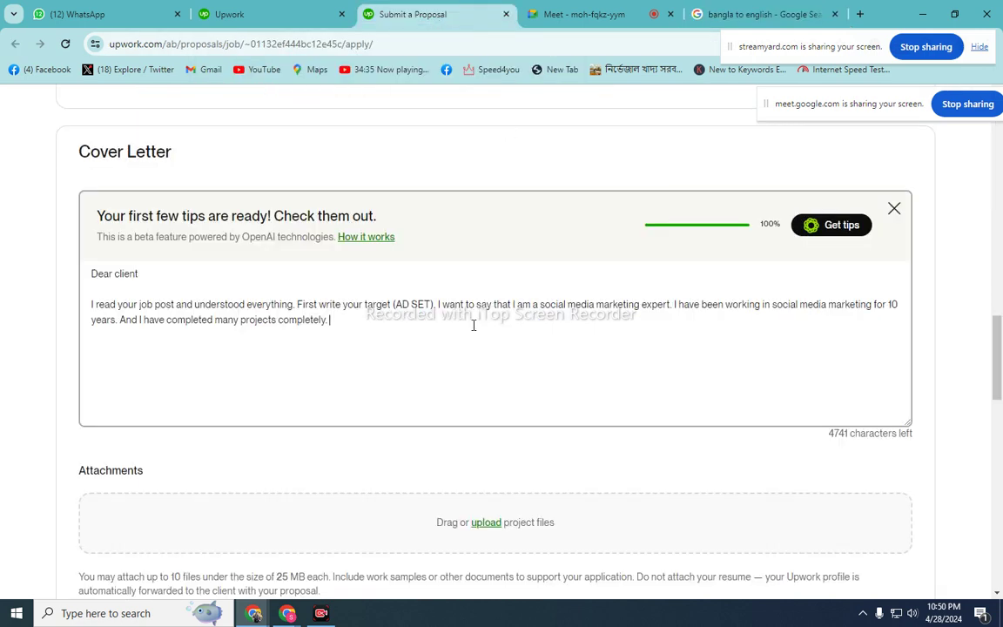
{"action": "right_click", "coordinate": [354, 326]}
{"action": "left_click", "coordinate": [403, 181]}
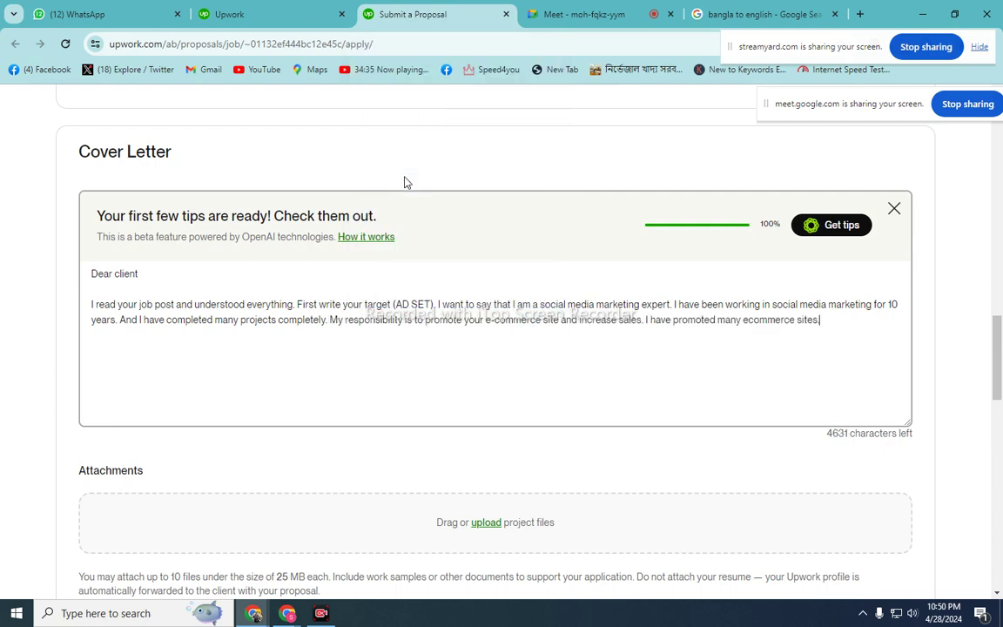
- Back in Google Translate, clear the source box and set direction to Bangla→English
{"action": "left_click", "coordinate": [767, 14]}
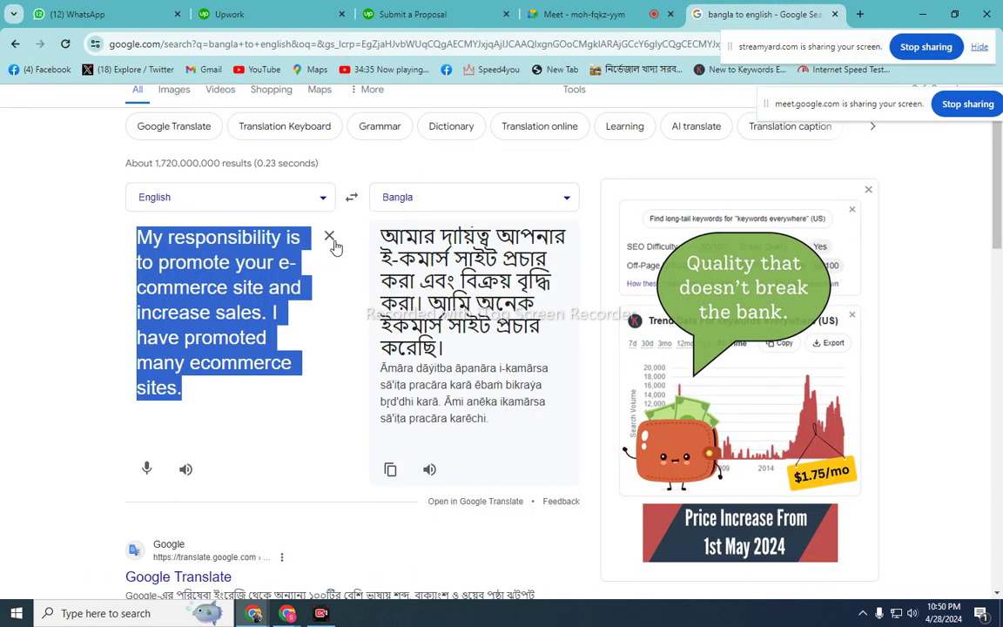
{"action": "left_click", "coordinate": [328, 234]}
{"action": "left_click", "coordinate": [353, 199]}
- Type romanized Bangla that translates to 'And got the desired result. Hope I can bring you the sales you want'
{"action": "type", "text": "a"}
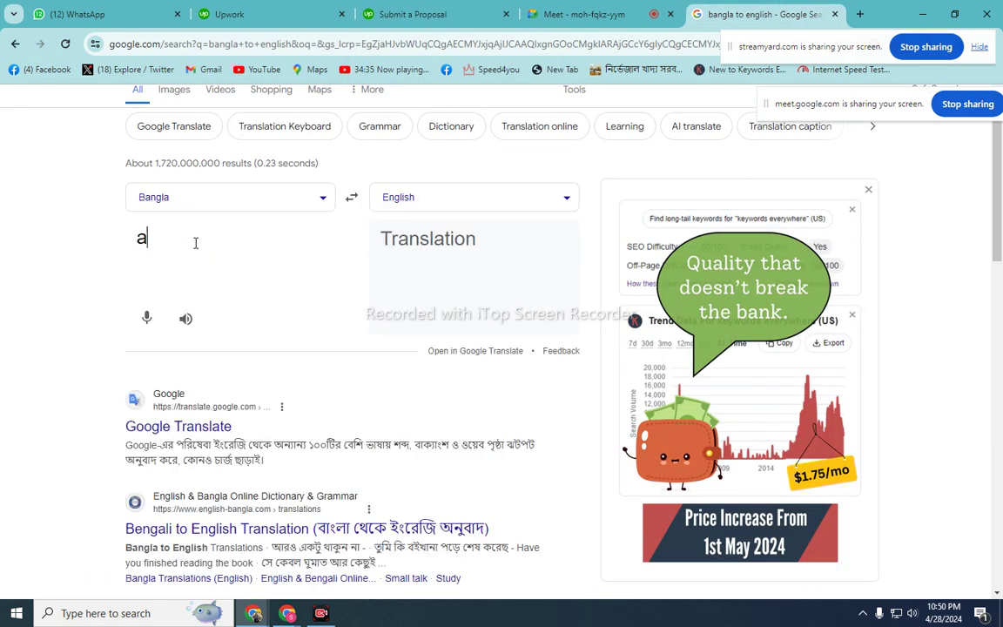
{"action": "type", "text": "bong k"}
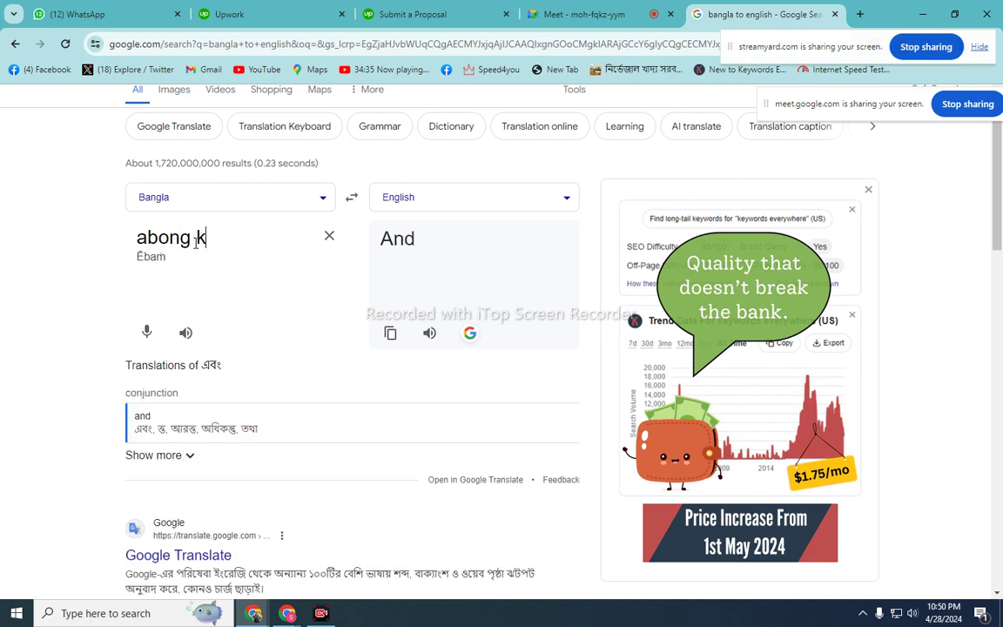
{"action": "type", "text": "ankhit"}
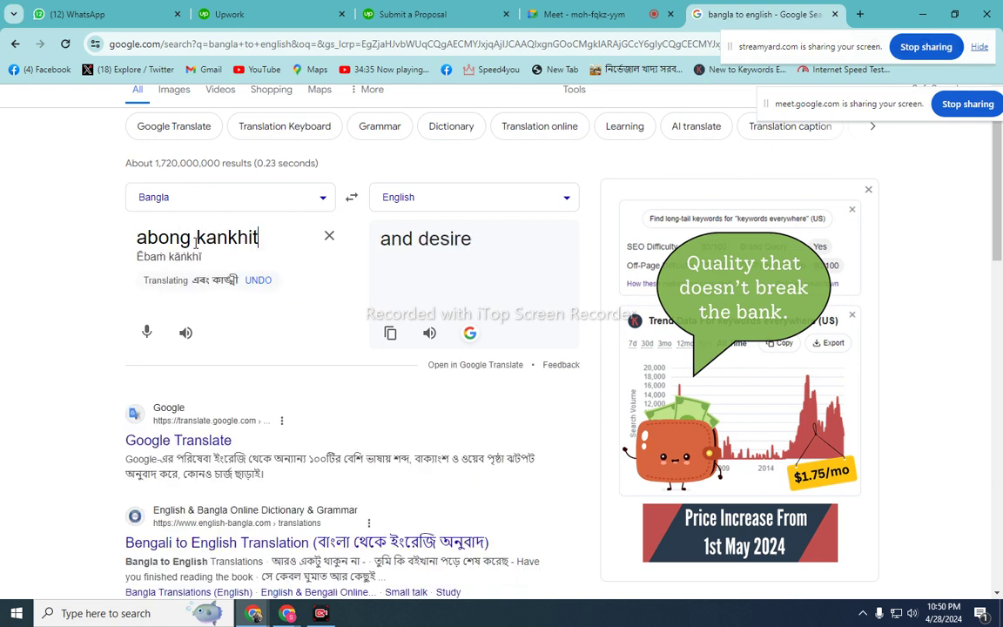
{"action": "type", "text": "o fol "}
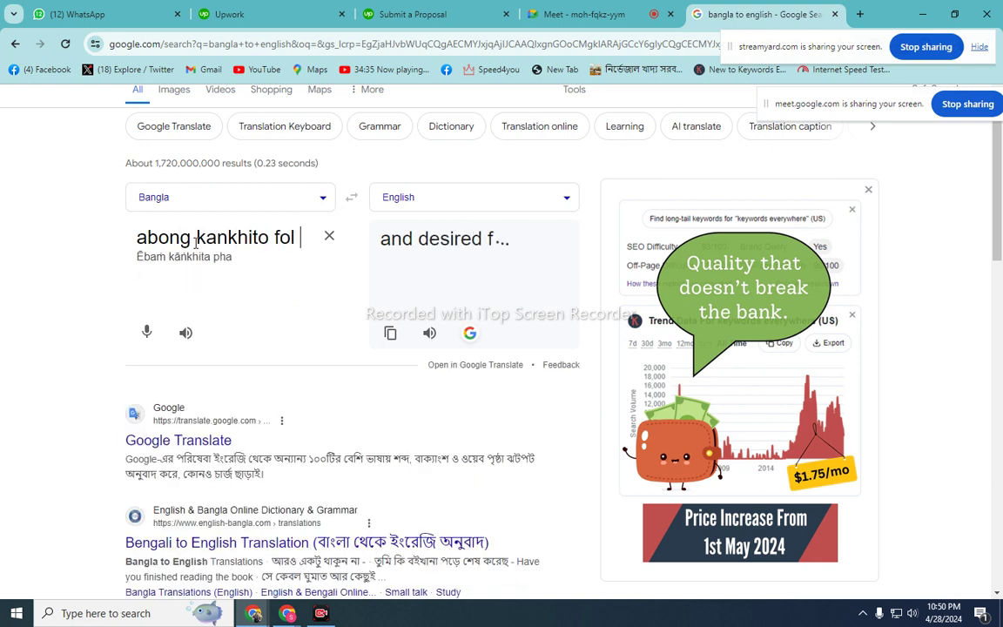
{"action": "type", "text": "peyec"}
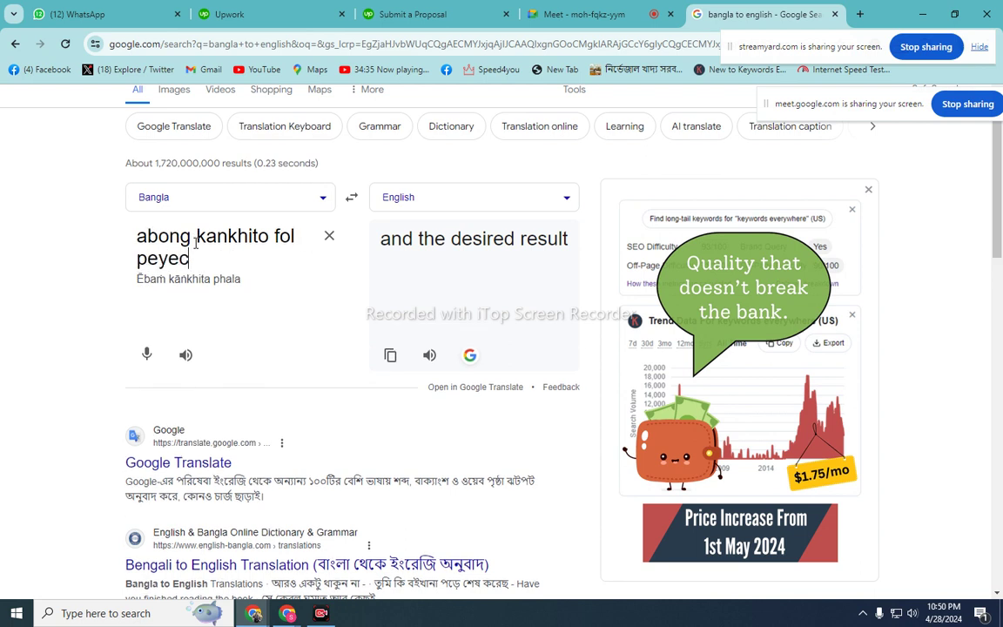
{"action": "type", "text": "hi. "}
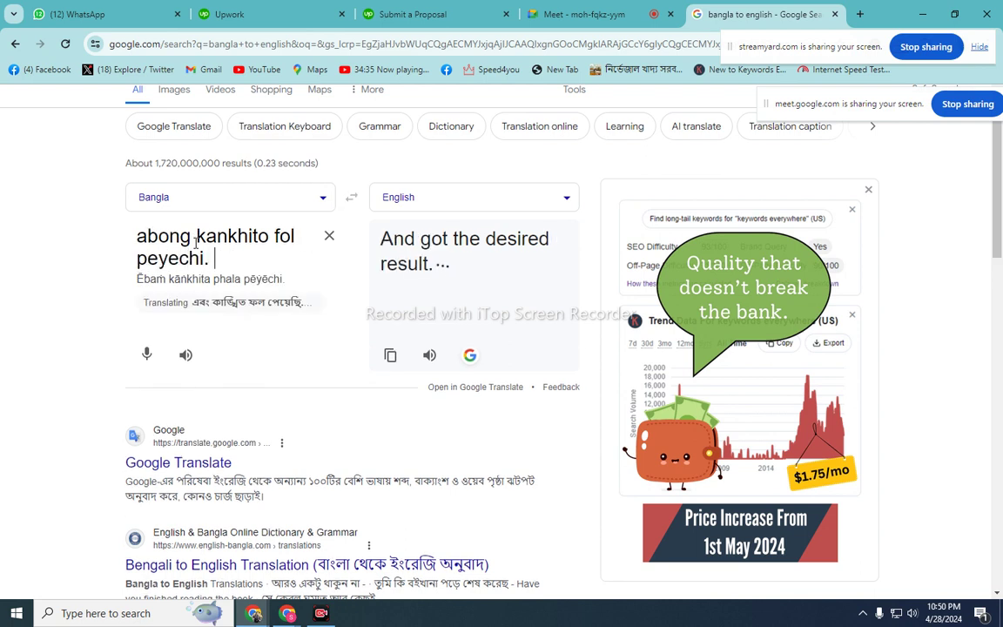
{"action": "type", "text": "asha "}
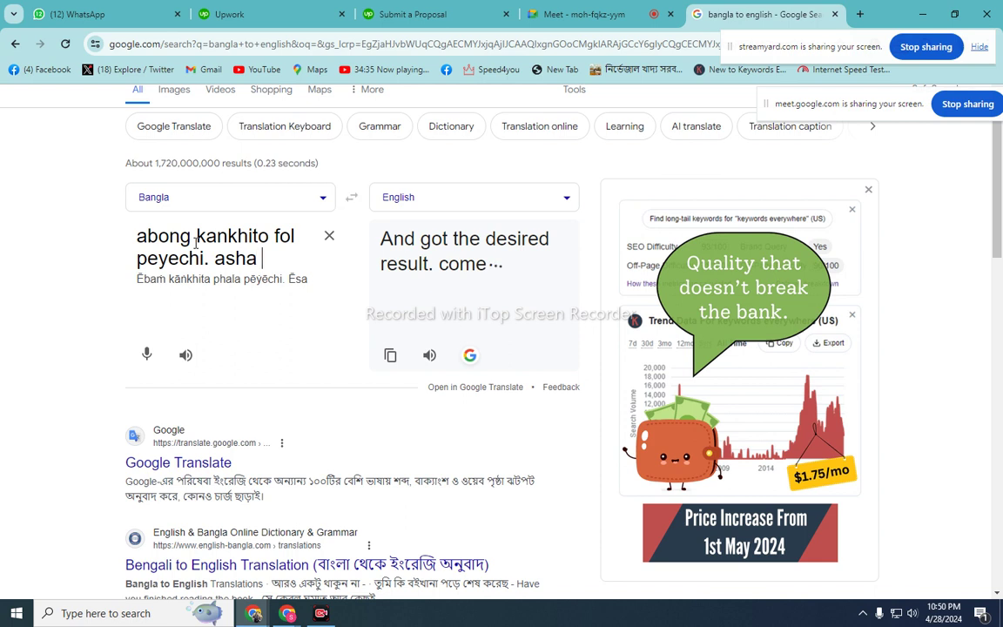
{"action": "type", "text": "kori ap"}
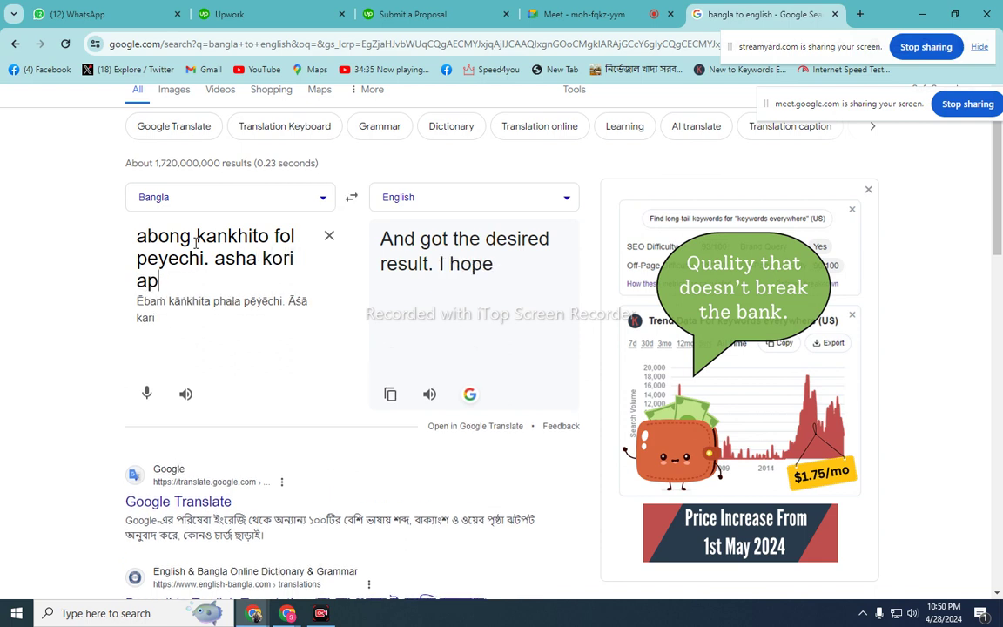
{"action": "type", "text": "nar ka"}
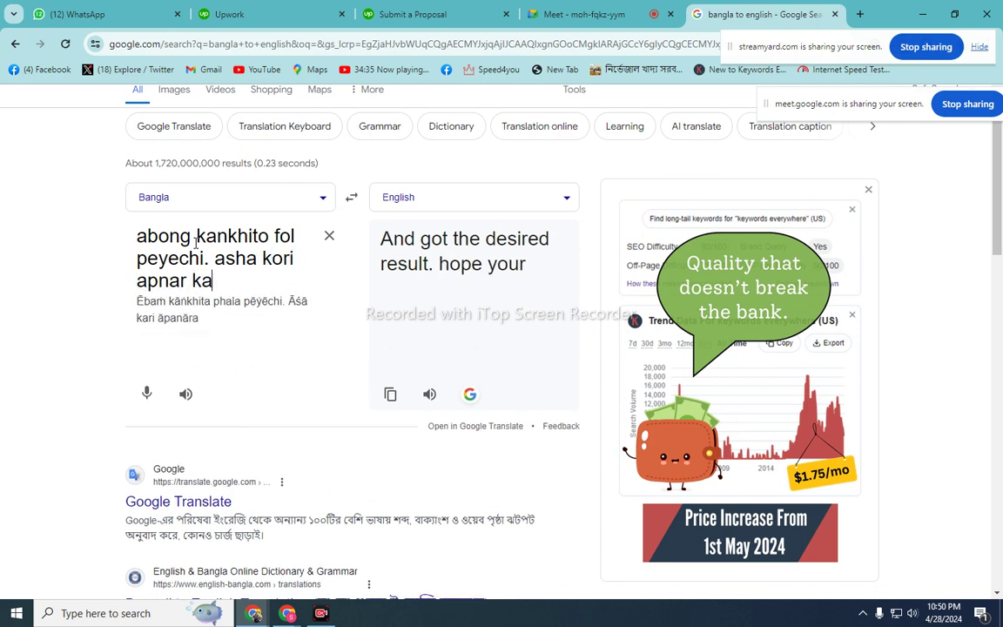
{"action": "type", "text": "nkhito"}
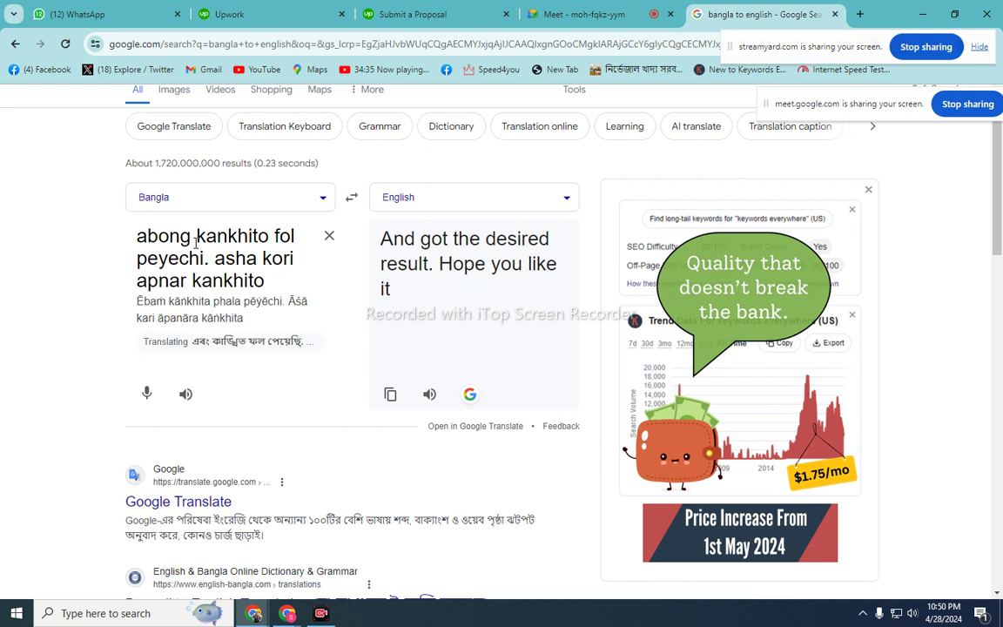
{"action": "type", "text": " bi"}
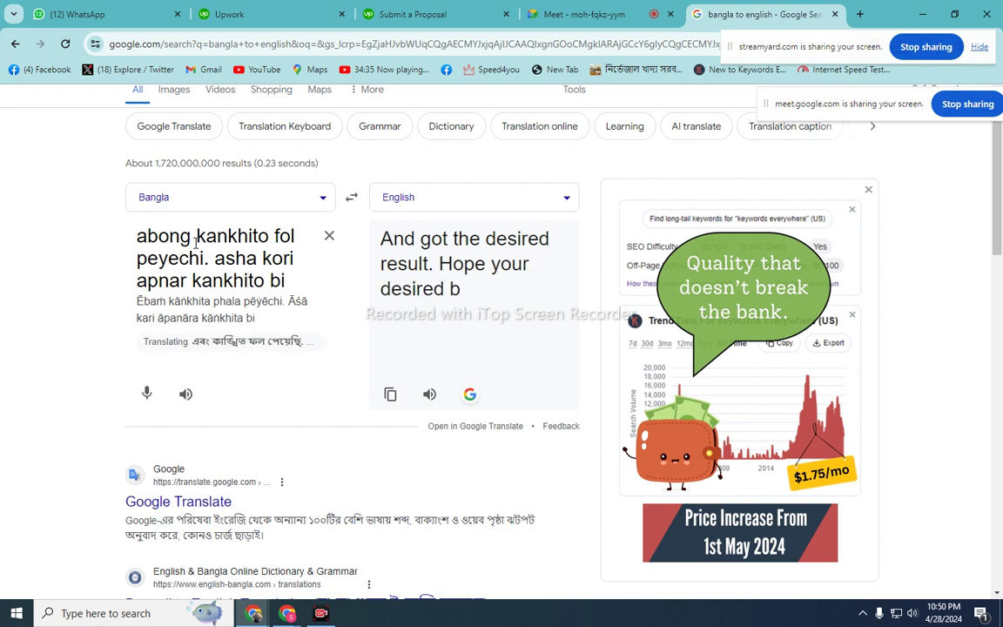
{"action": "type", "text": "kroy "}
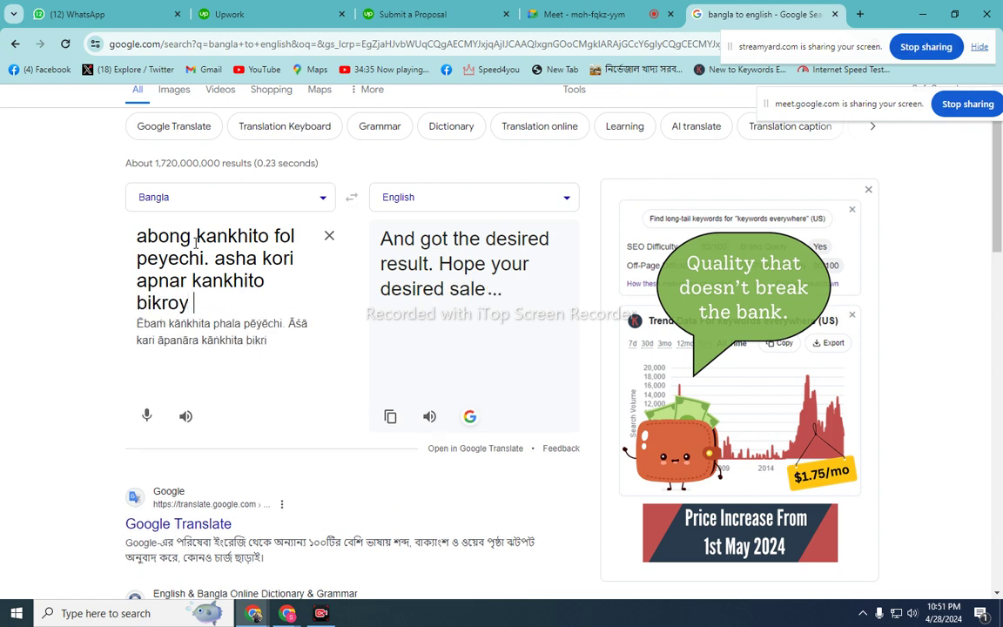
{"action": "type", "text": "ami e"}
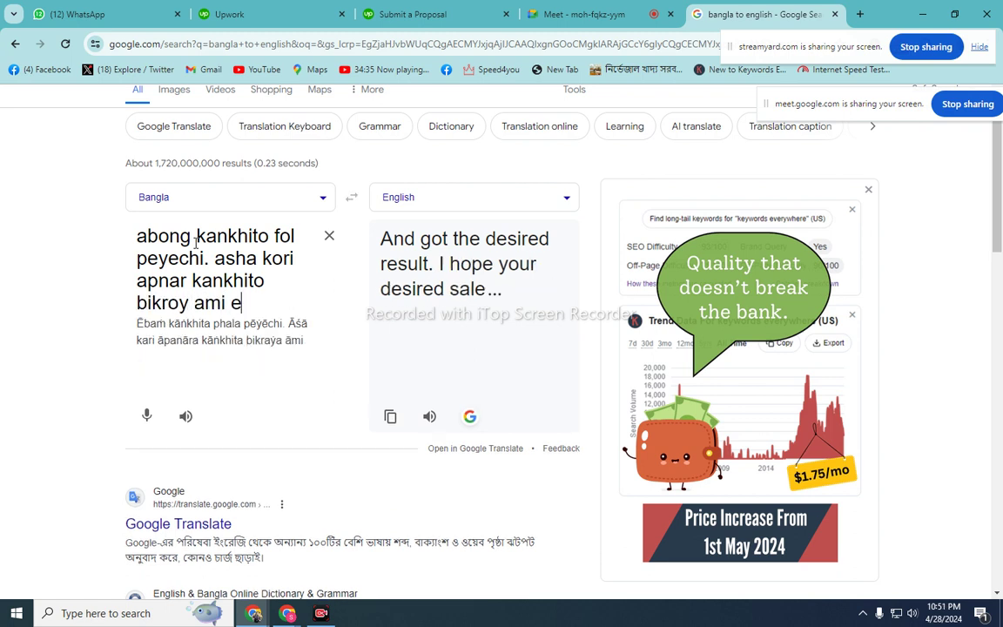
{"action": "type", "text": "ne dit"}
{"action": "type", "text": "e parb"}
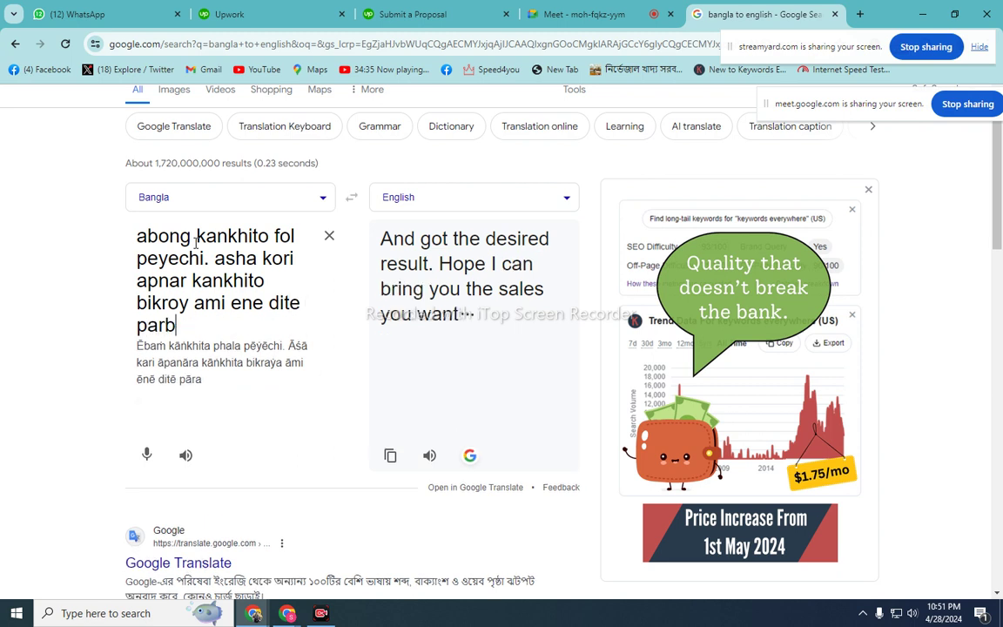
{"action": "type", "text": "o"}
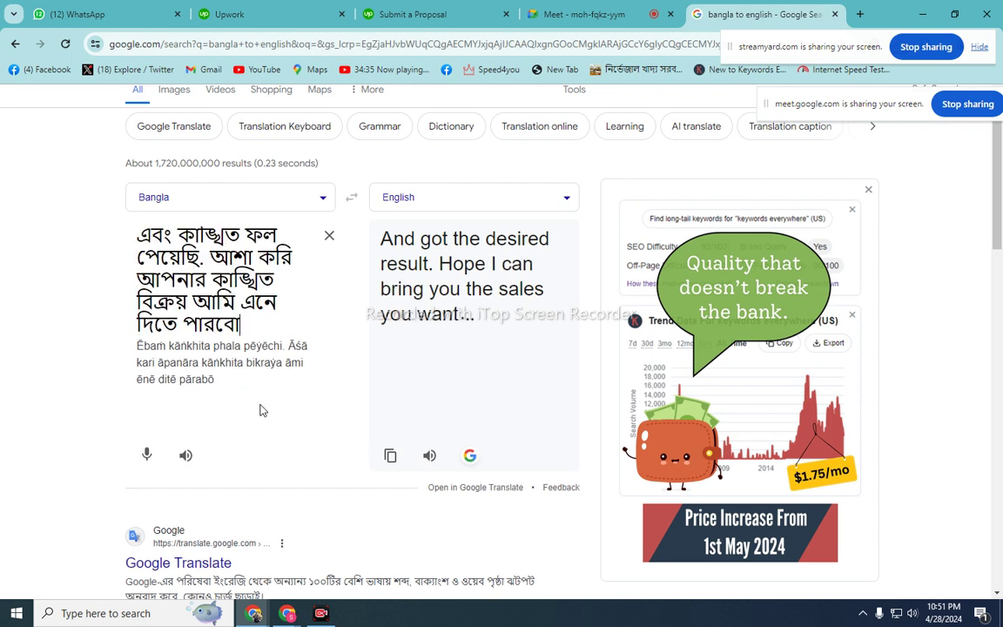
- Copy the English 'Hope I can bring you the sales you want' and paste it into the cover letter
{"action": "left_click", "coordinate": [351, 198]}
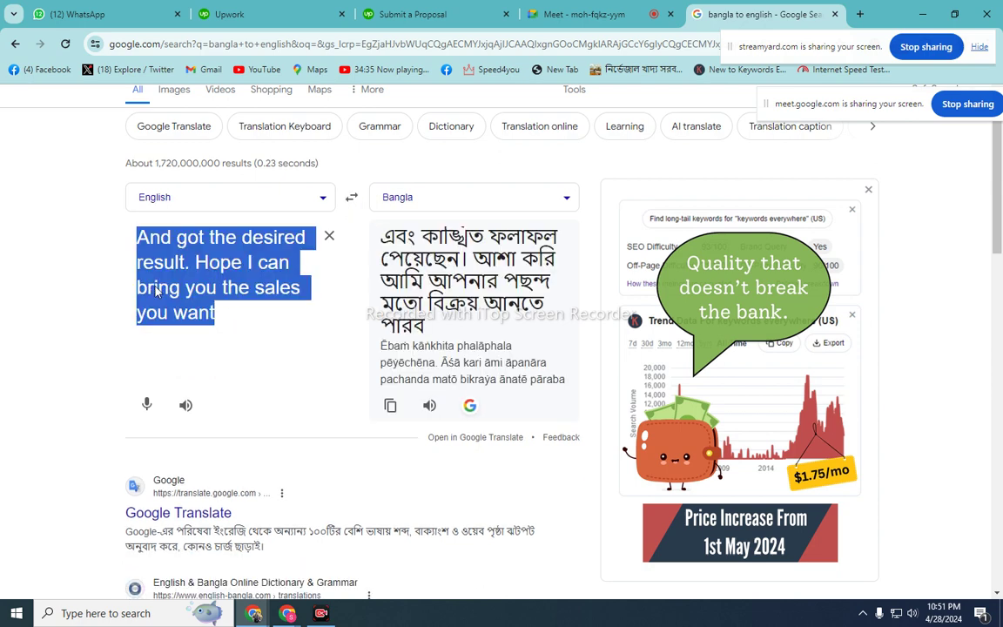
{"action": "right_click", "coordinate": [157, 293]}
{"action": "left_click", "coordinate": [197, 353]}
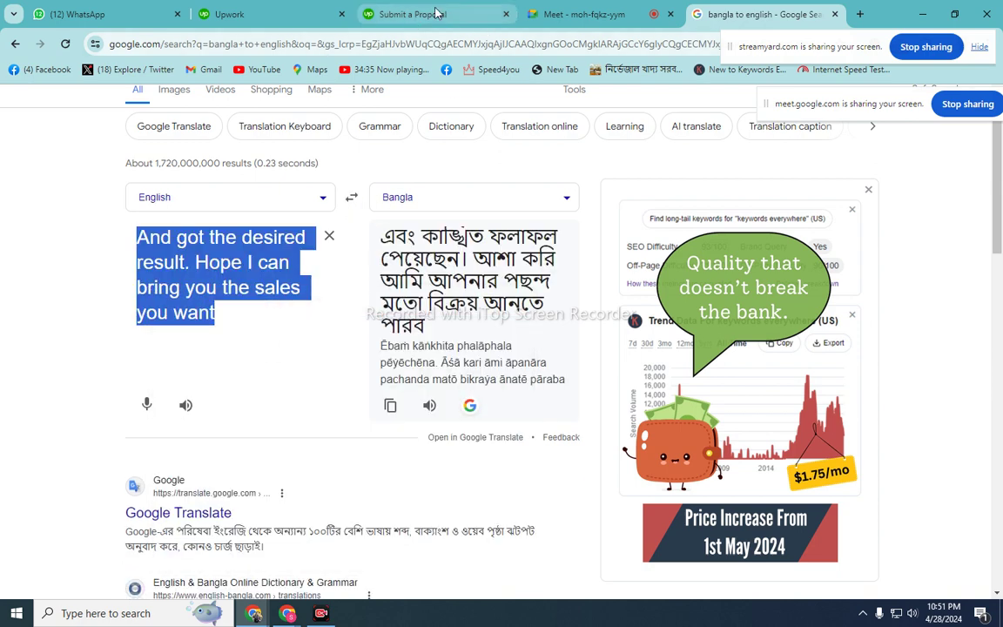
{"action": "left_click", "coordinate": [388, 14]}
{"action": "right_click", "coordinate": [831, 328]}
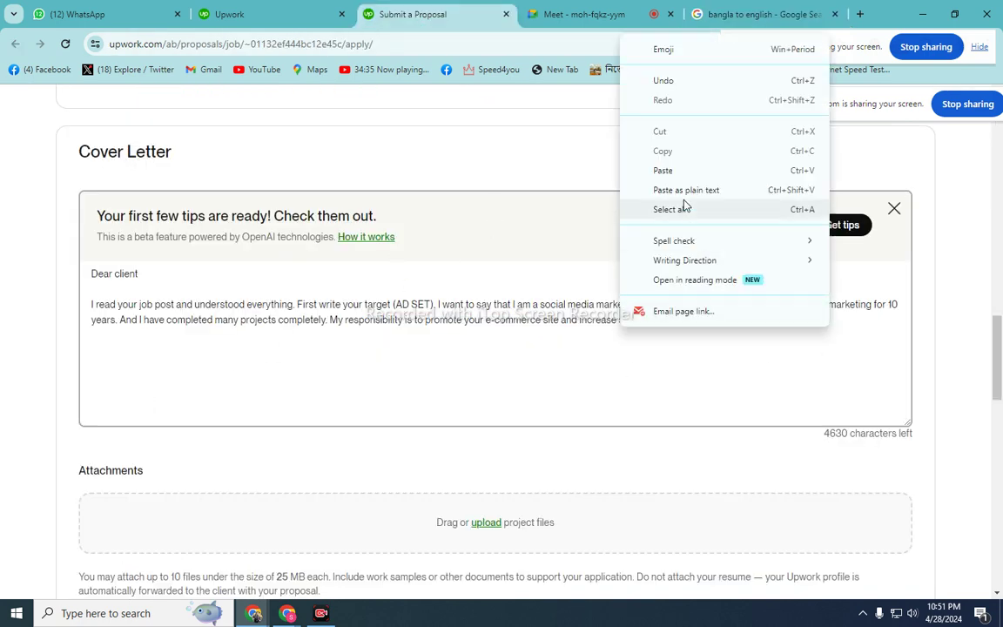
{"action": "left_click", "coordinate": [667, 169]}
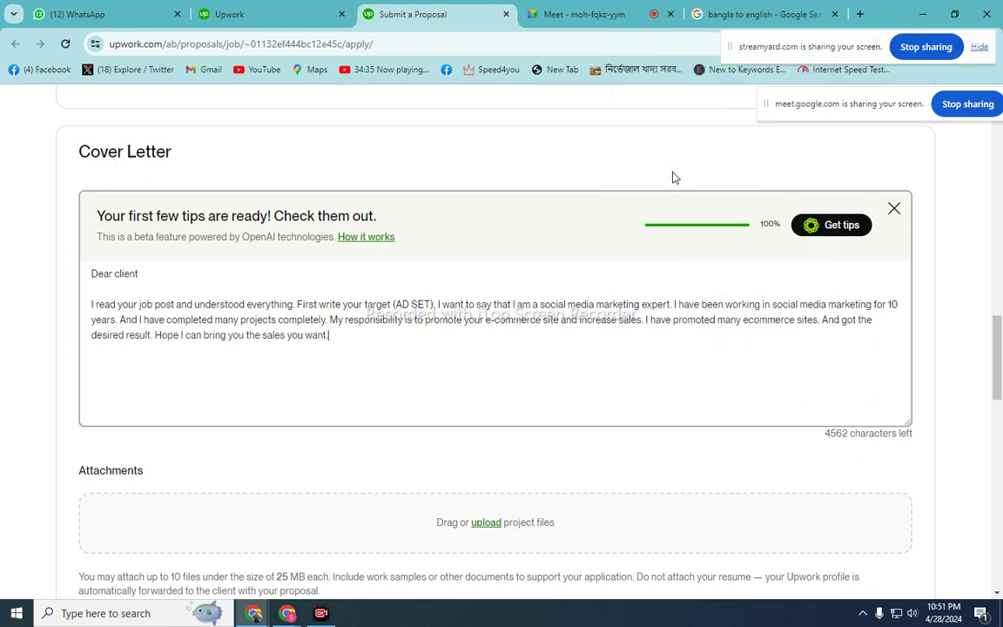
- Clear the translator box and switch back to Bangla→English
{"action": "left_click", "coordinate": [728, 14]}
{"action": "left_click", "coordinate": [347, 220]}
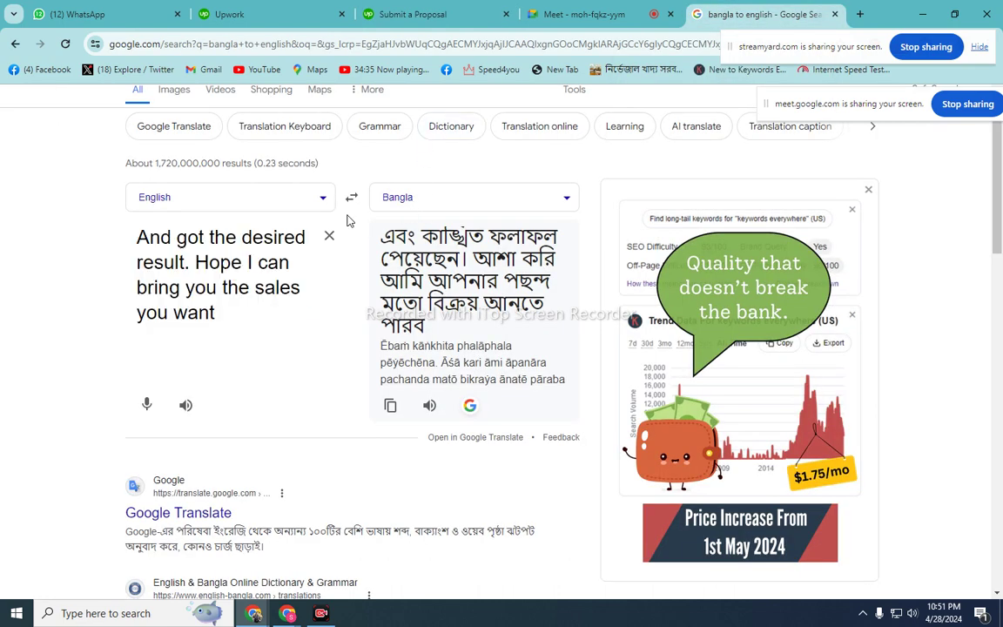
{"action": "left_click", "coordinate": [329, 235]}
{"action": "left_click", "coordinate": [352, 198]}
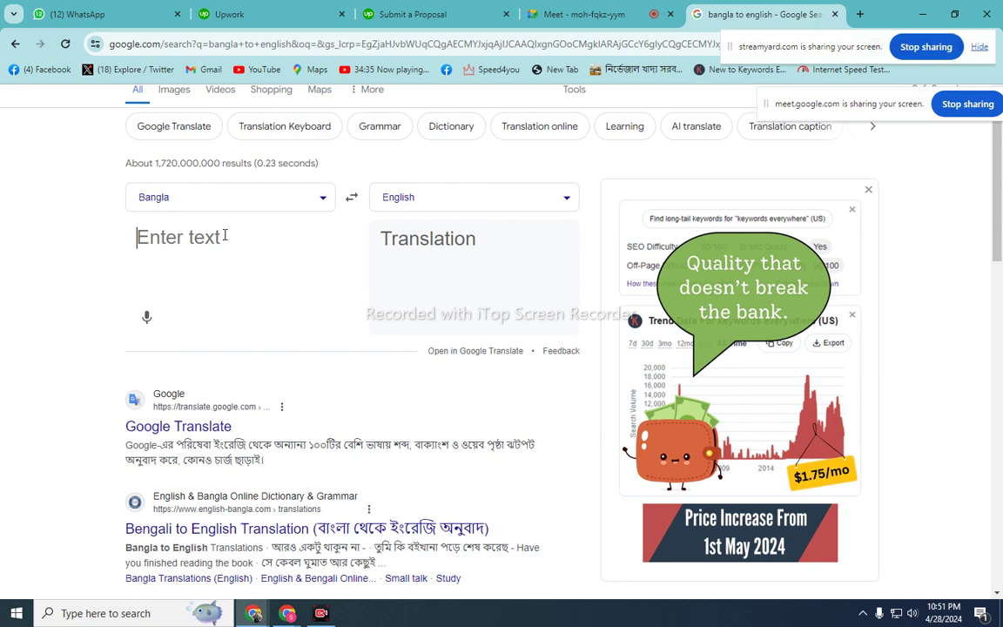
- Type romanized Bangla 'ami englishe sob somoy kotha bolte abong likhte pari.'
{"action": "type", "text": "ami i"}
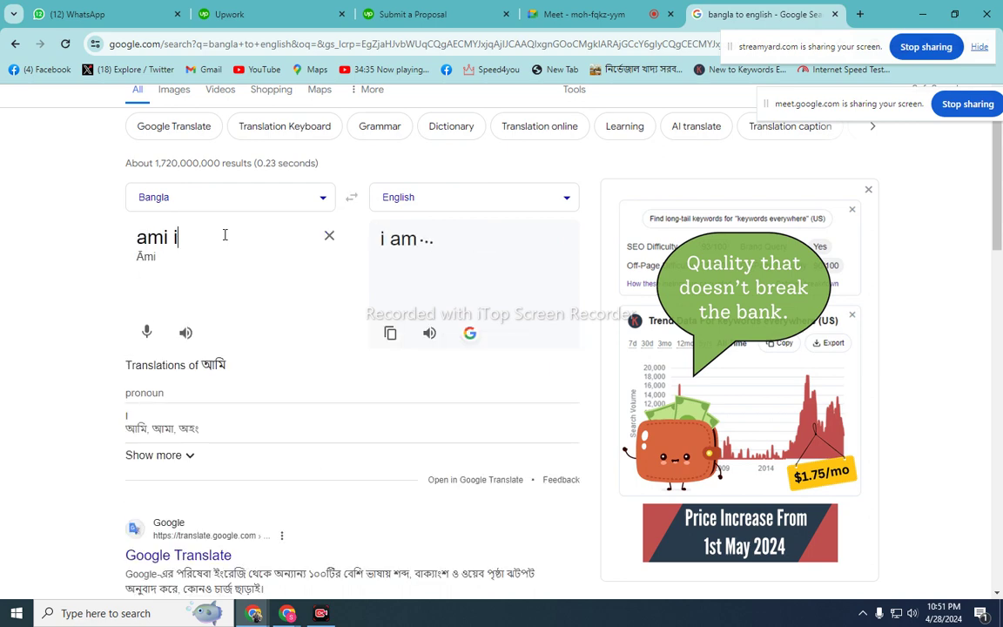
{"action": "type", "text": "nl"}
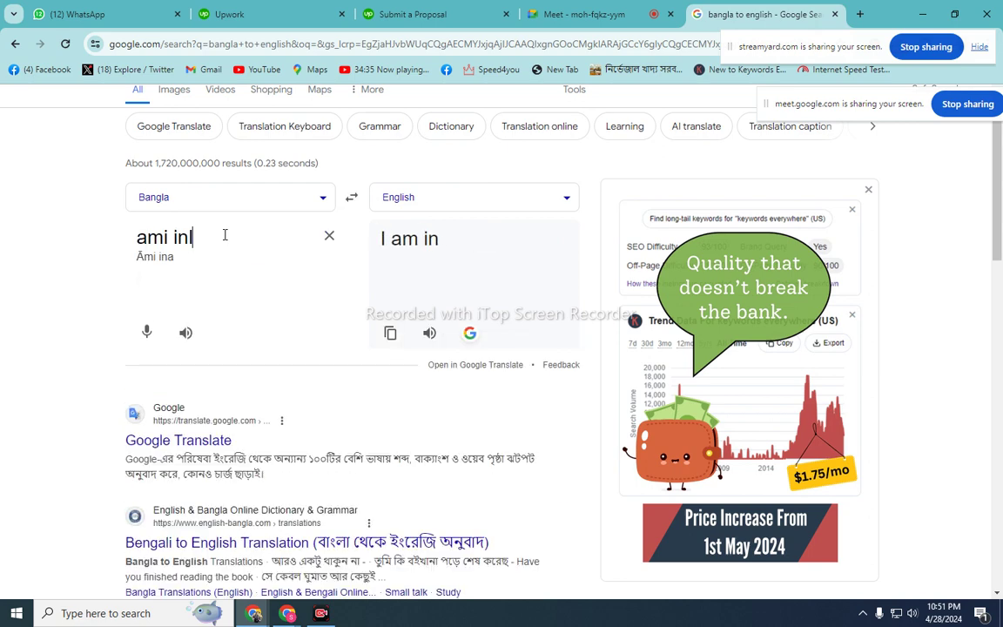
{"action": "key", "text": "BackSpace"}
{"action": "key", "text": "BackSpace"}
{"action": "key", "text": "BackSpace"}
{"action": "type", "text": "e"}
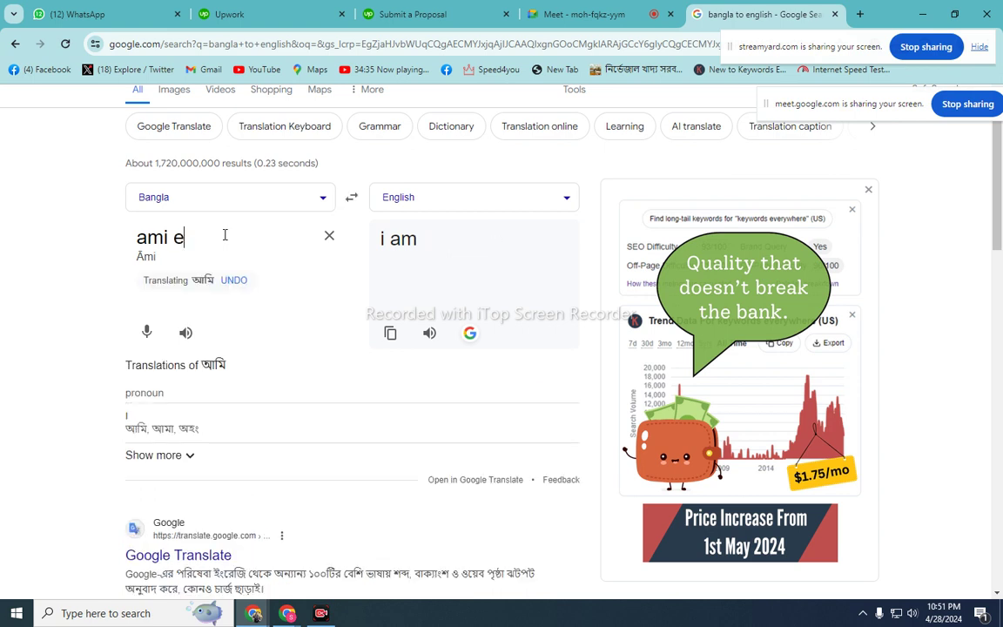
{"action": "type", "text": "ng"}
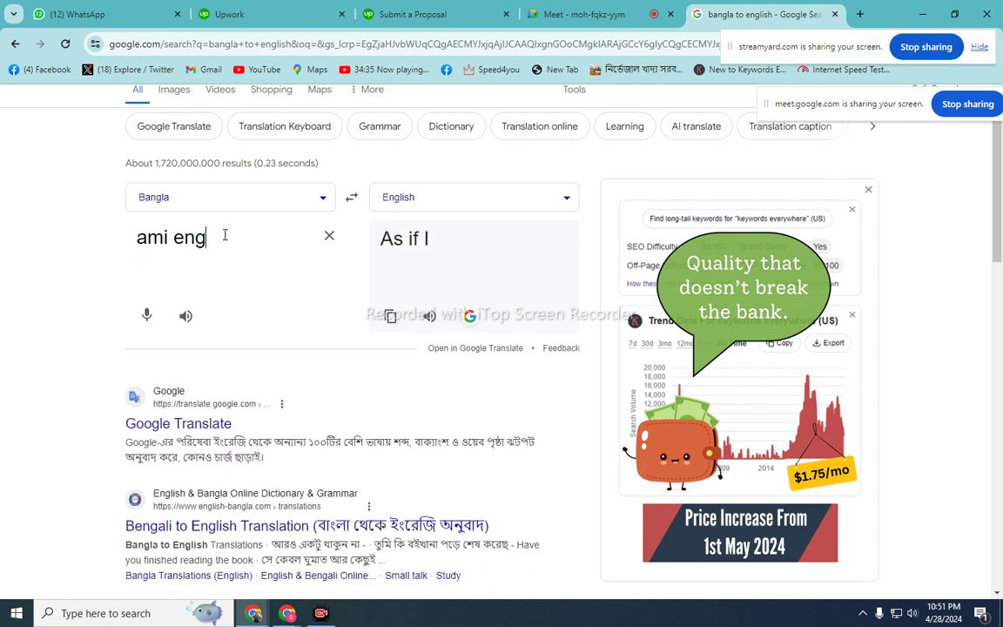
{"action": "type", "text": "lishe"}
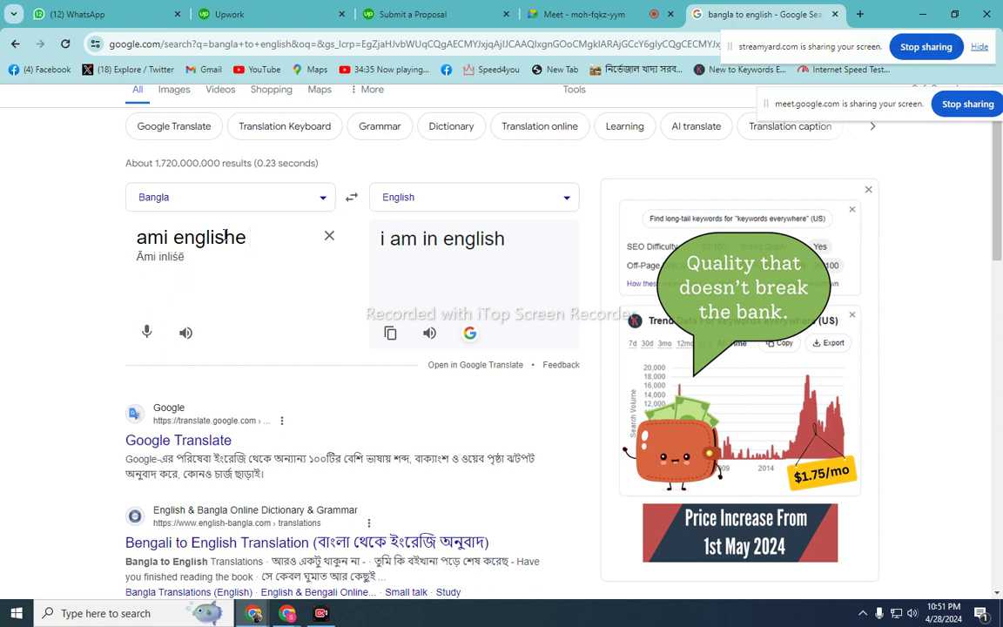
{"action": "type", "text": " sob "}
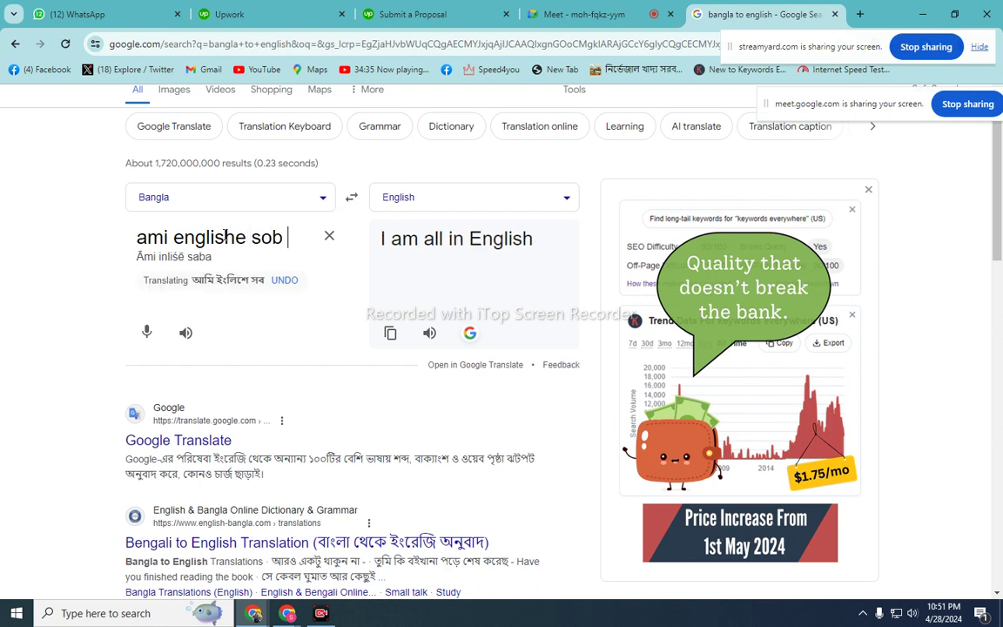
{"action": "type", "text": "somoy"}
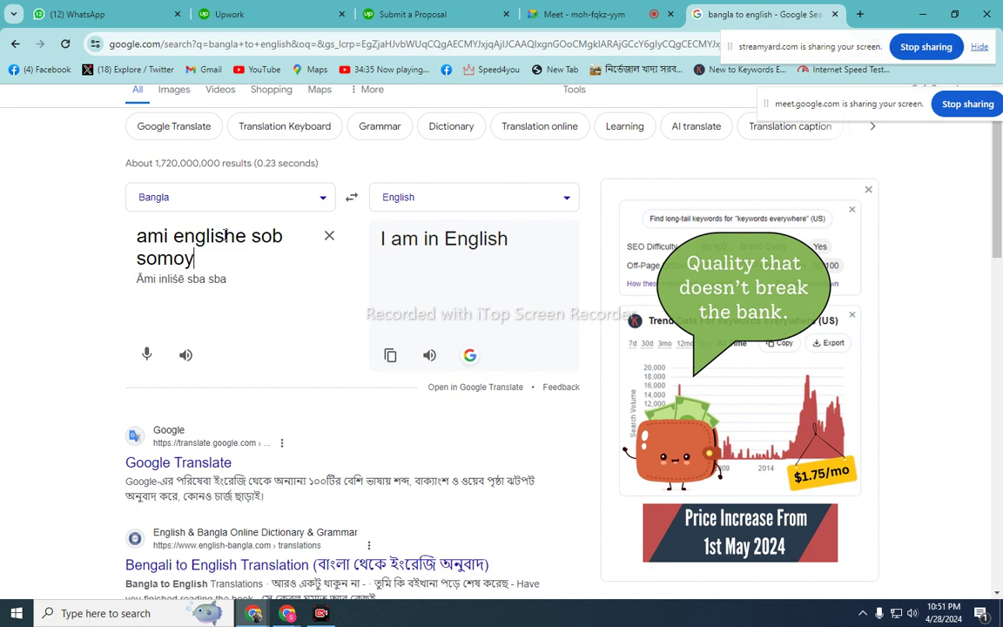
{"action": "type", "text": " kotha"}
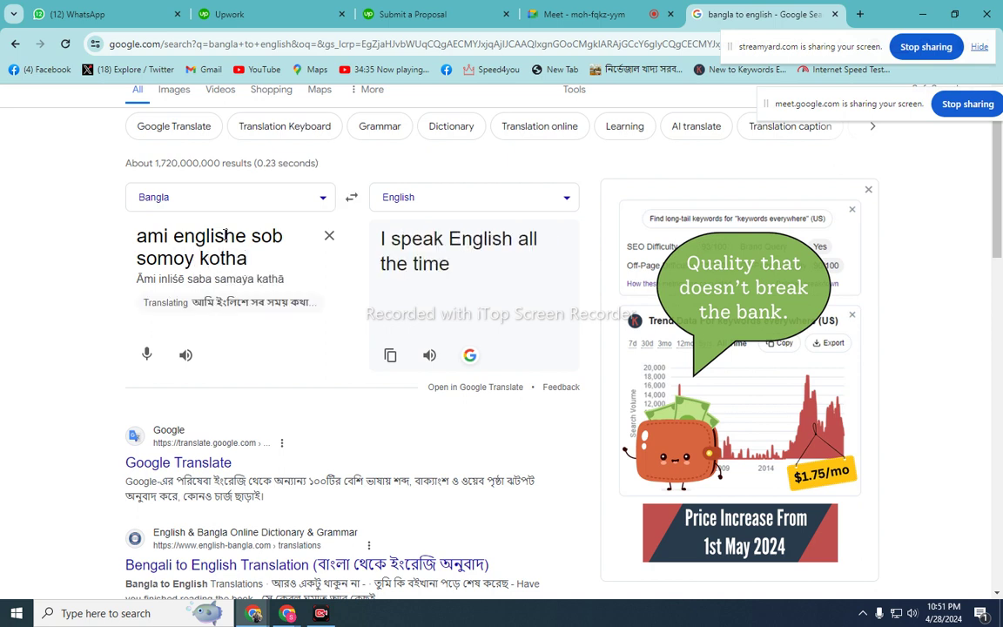
{"action": "type", "text": " bolte "}
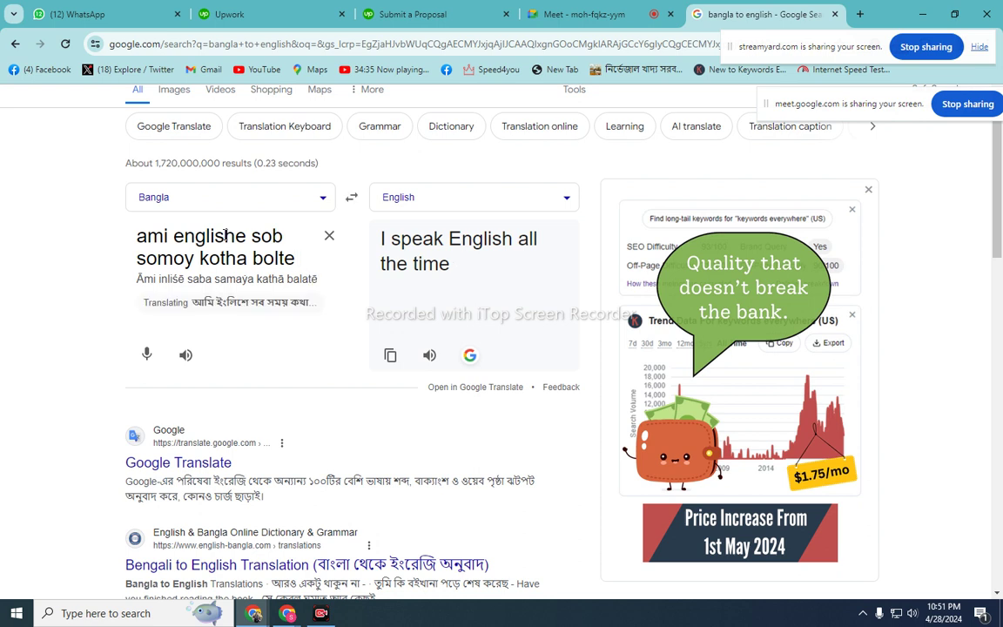
{"action": "type", "text": "abon"}
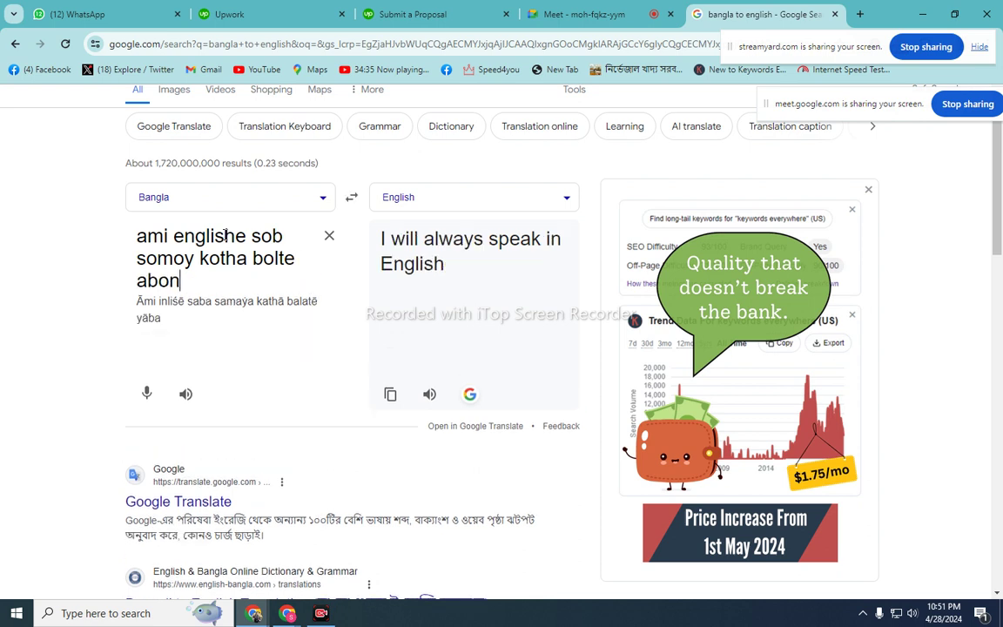
{"action": "type", "text": "g likh"}
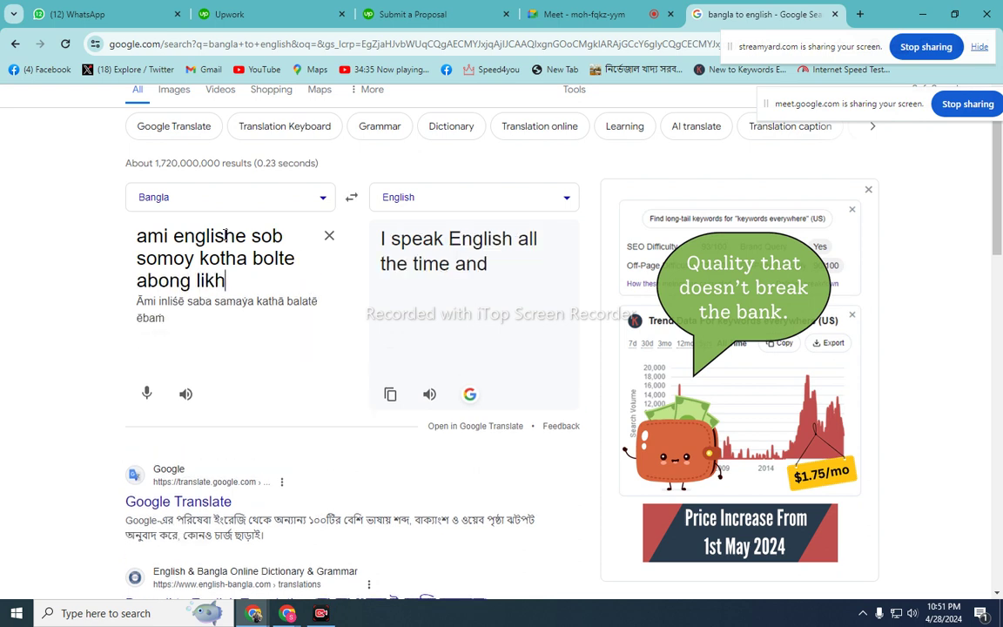
{"action": "type", "text": "te par"}
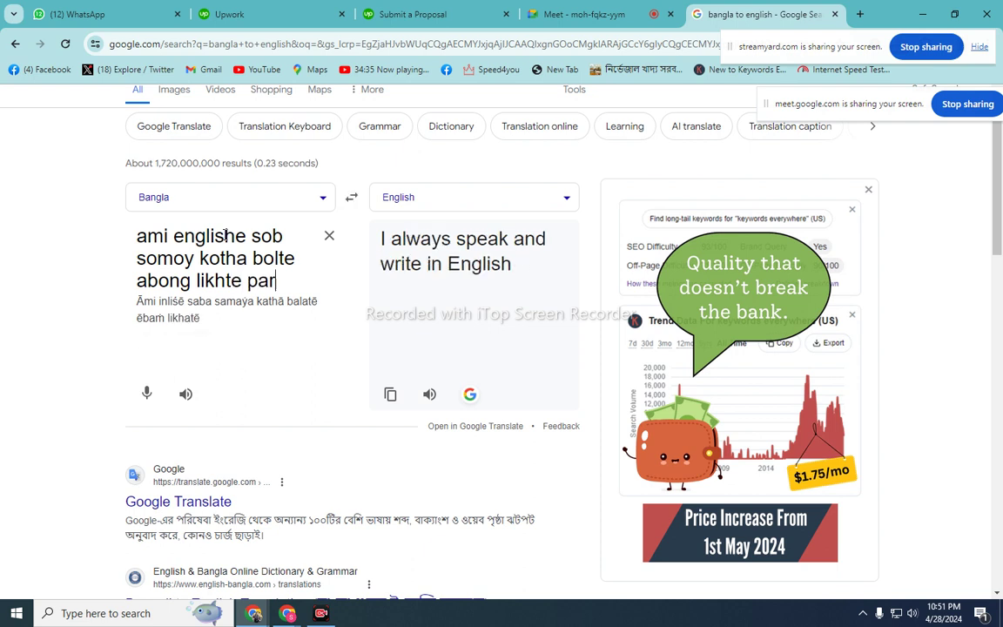
{"action": "type", "text": "i"}
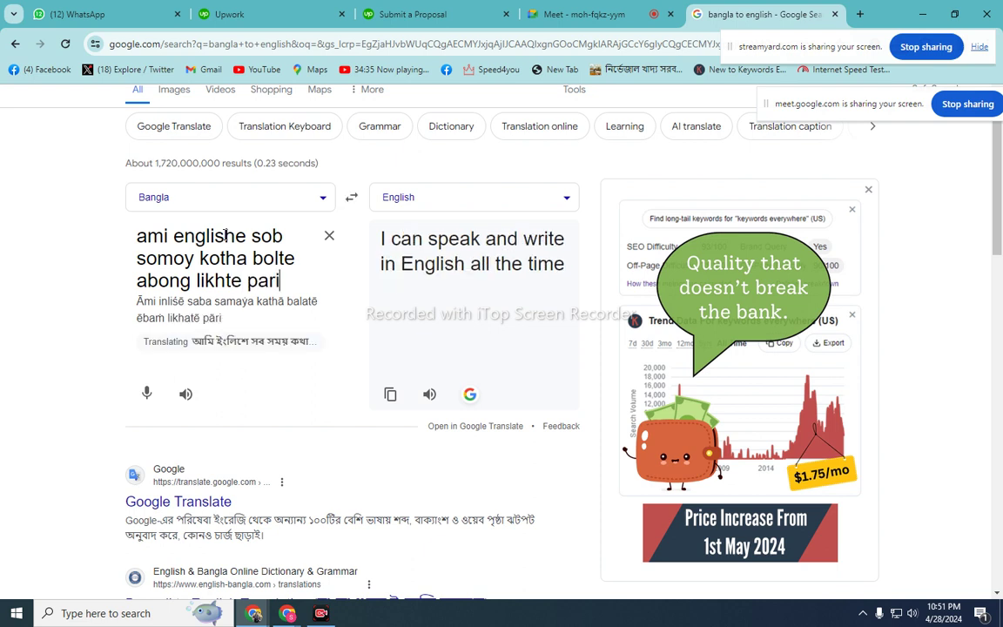
{"action": "type", "text": "."}
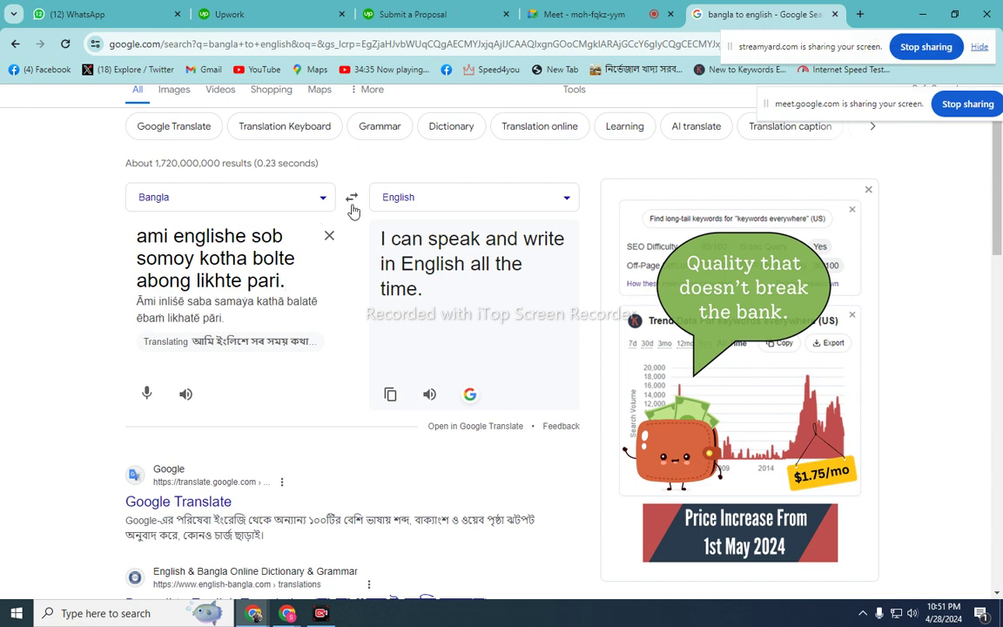
- Swap direction and copy the English 'I can speak and write in English all the time.'
{"action": "left_click", "coordinate": [352, 199]}
{"action": "triple_click", "coordinate": [248, 246]}
{"action": "right_click", "coordinate": [247, 246]}
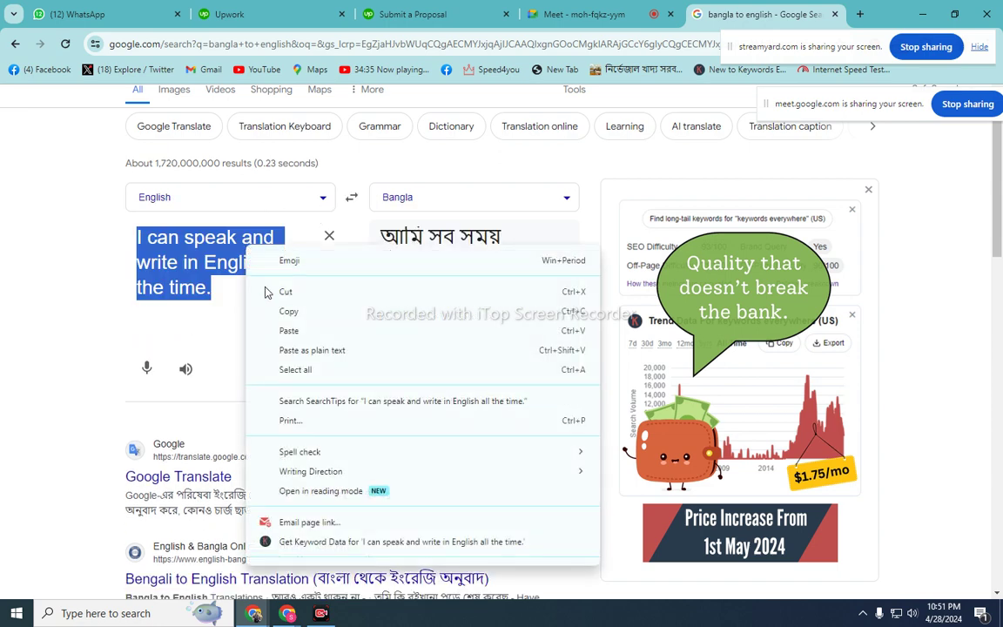
{"action": "left_click", "coordinate": [287, 311]}
- Paste 'I can speak and write in English all the time.' into the Upwork cover letter
{"action": "left_click", "coordinate": [416, 14]}
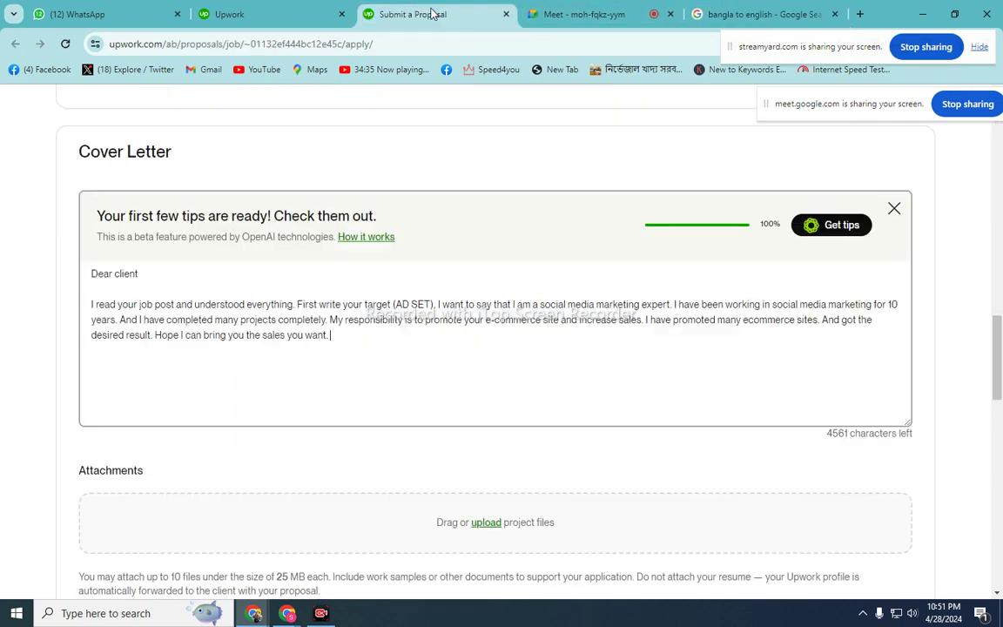
{"action": "right_click", "coordinate": [369, 339]}
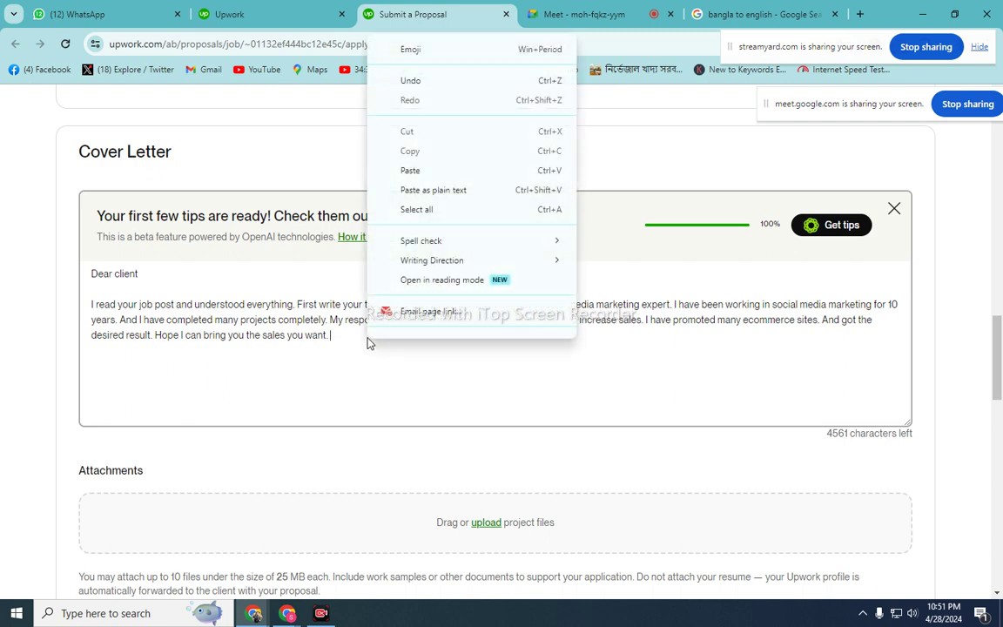
{"action": "left_click", "coordinate": [401, 171]}
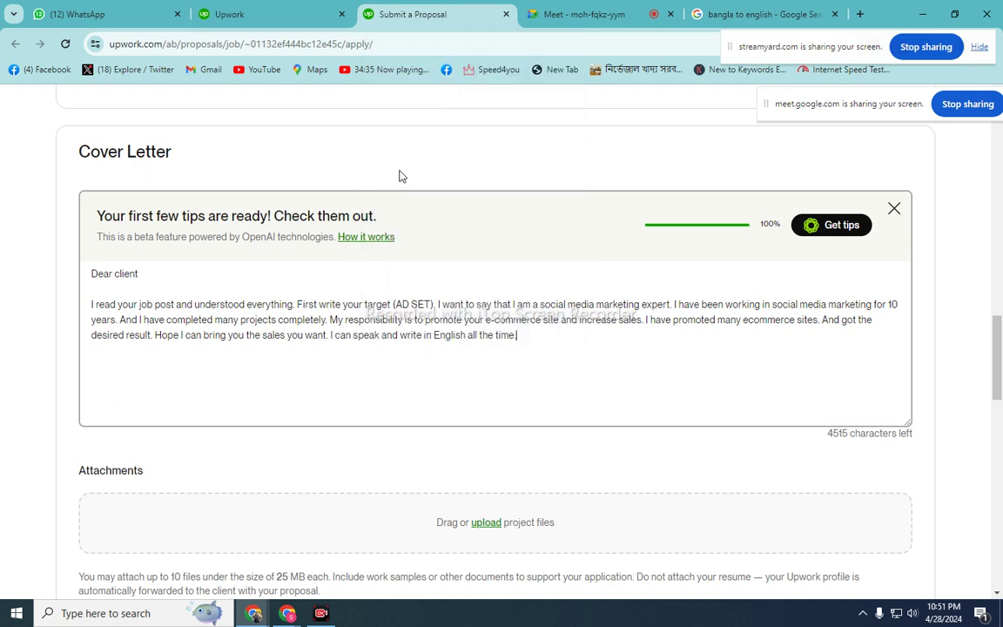
- Open Facebook in a new tab, then return to the Google Translate tab
{"action": "left_click", "coordinate": [859, 15]}
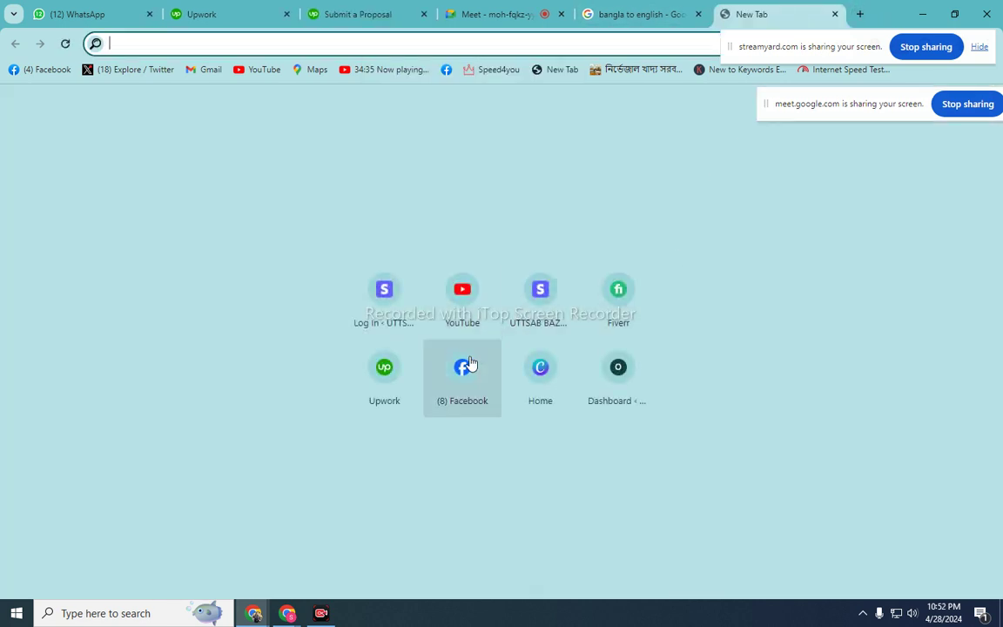
{"action": "left_click", "coordinate": [471, 365]}
{"action": "left_click", "coordinate": [506, 13]}
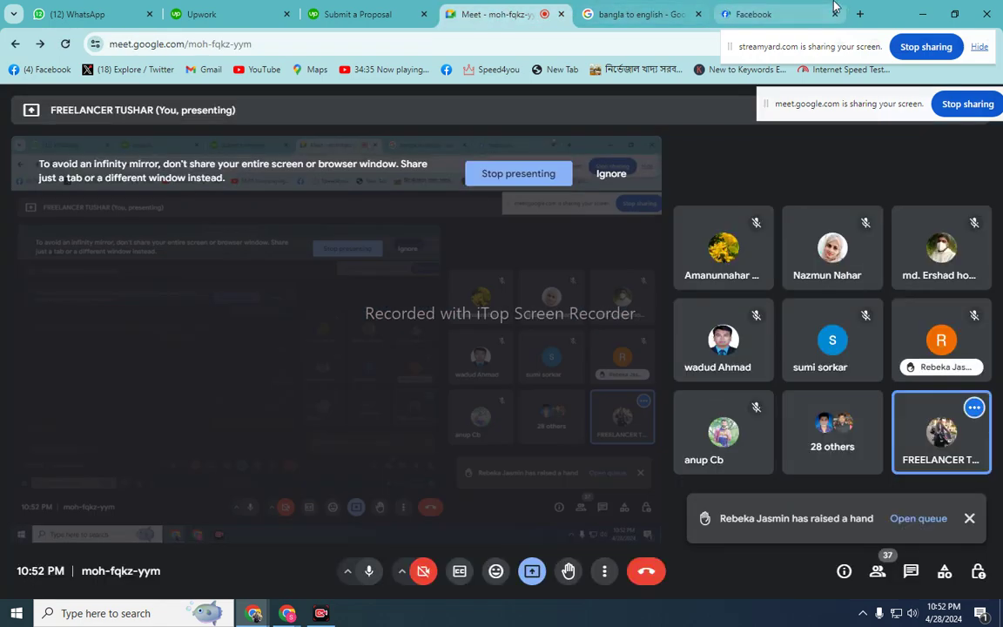
{"action": "left_click", "coordinate": [661, 24]}
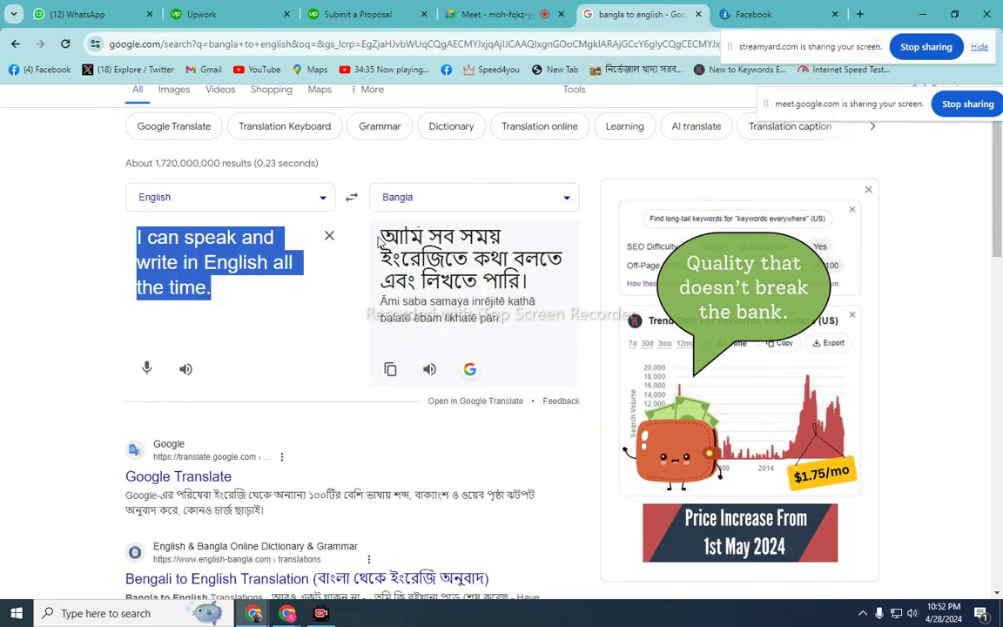
- Clear the box, set Bangla→English, and type romanized Bangla about working honestly and starting tomorrow
{"action": "left_click", "coordinate": [331, 235]}
{"action": "left_click", "coordinate": [351, 200]}
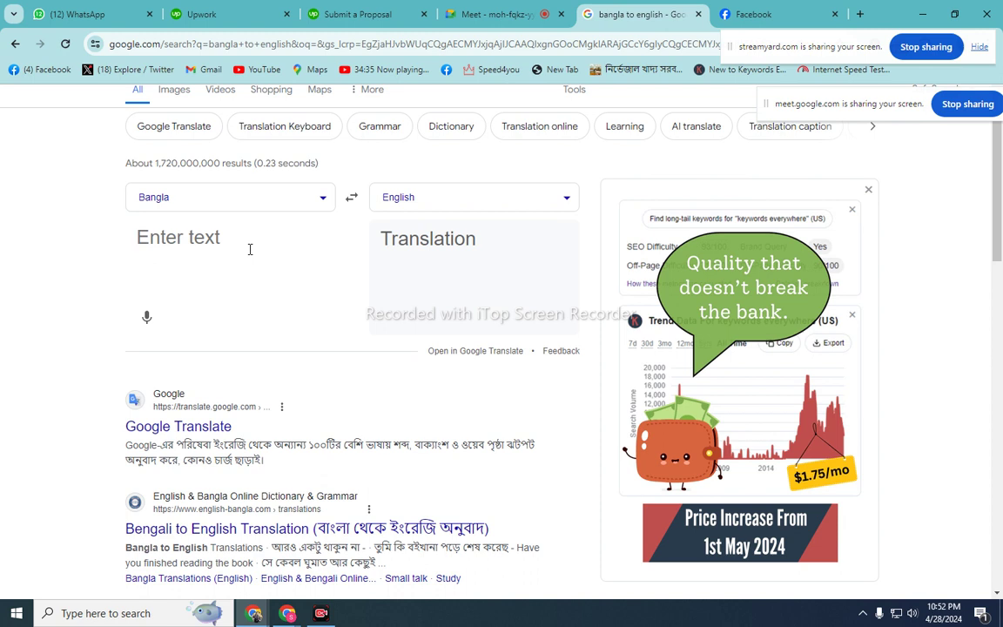
{"action": "type", "text": "ami so"}
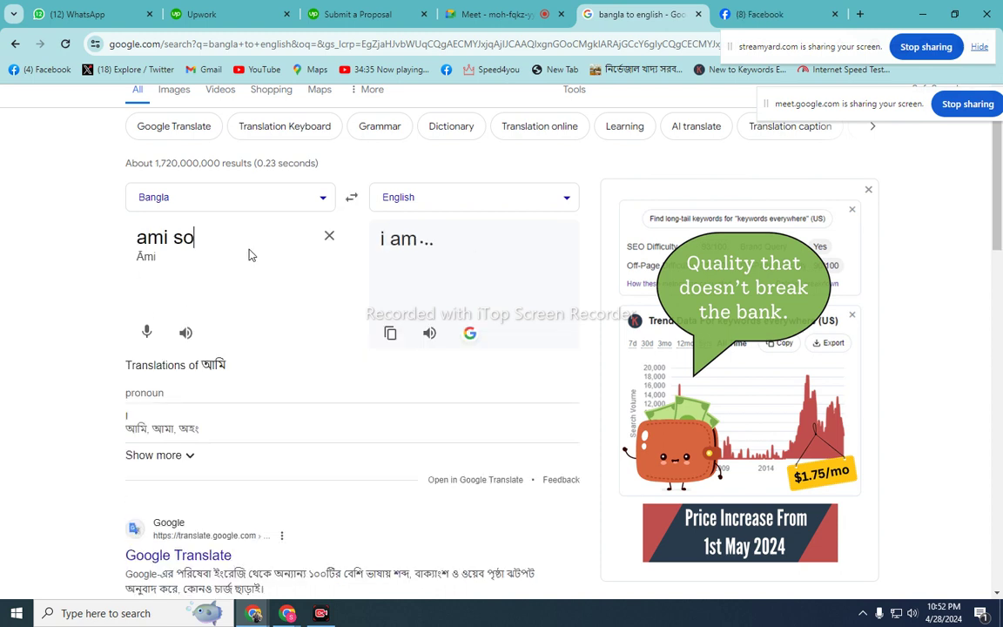
{"action": "type", "text": "totar "}
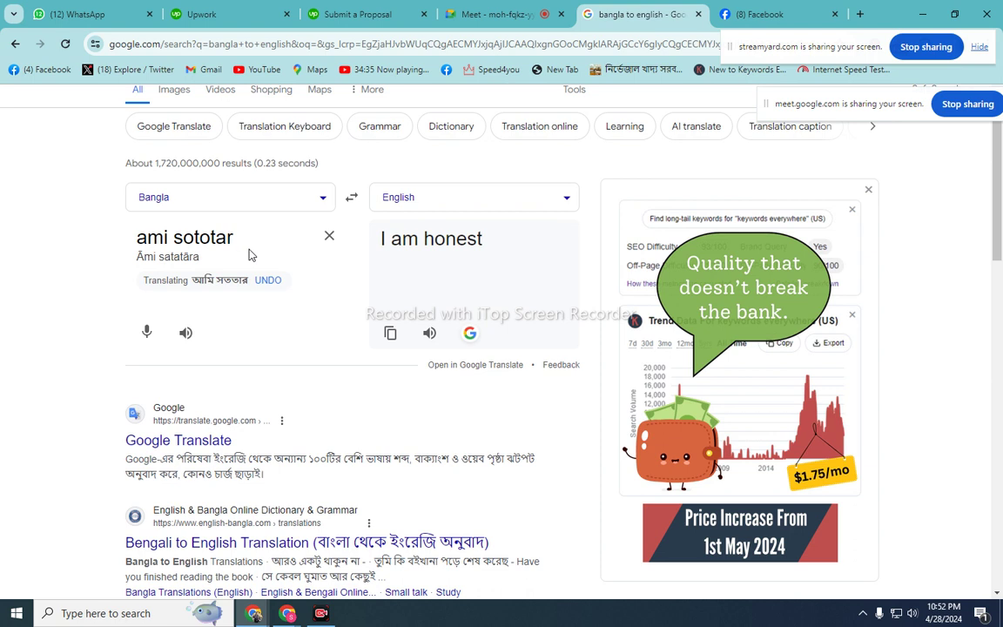
{"action": "type", "text": "sathe "}
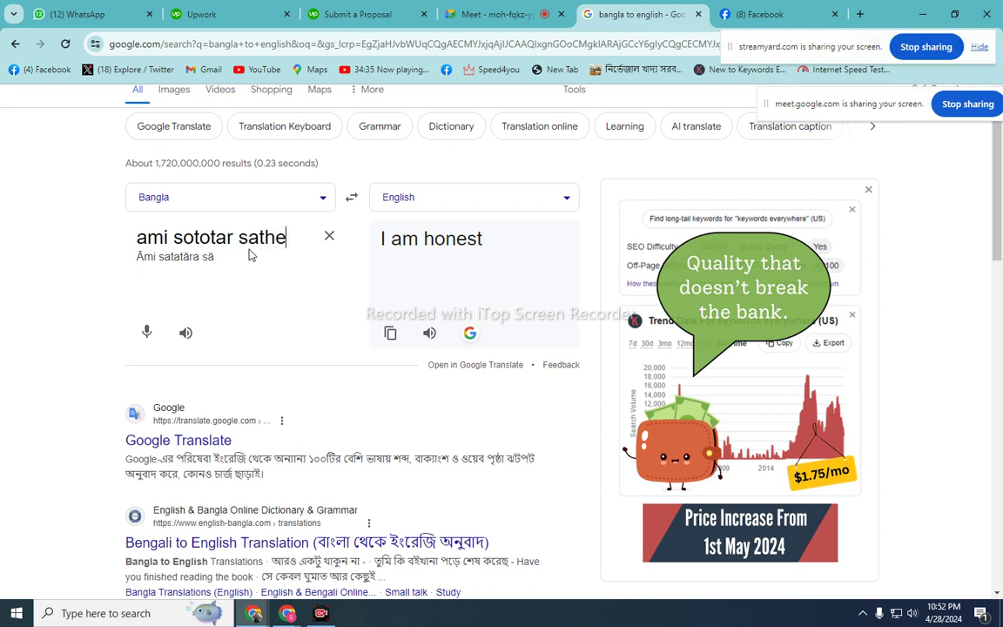
{"action": "type", "text": "ka"}
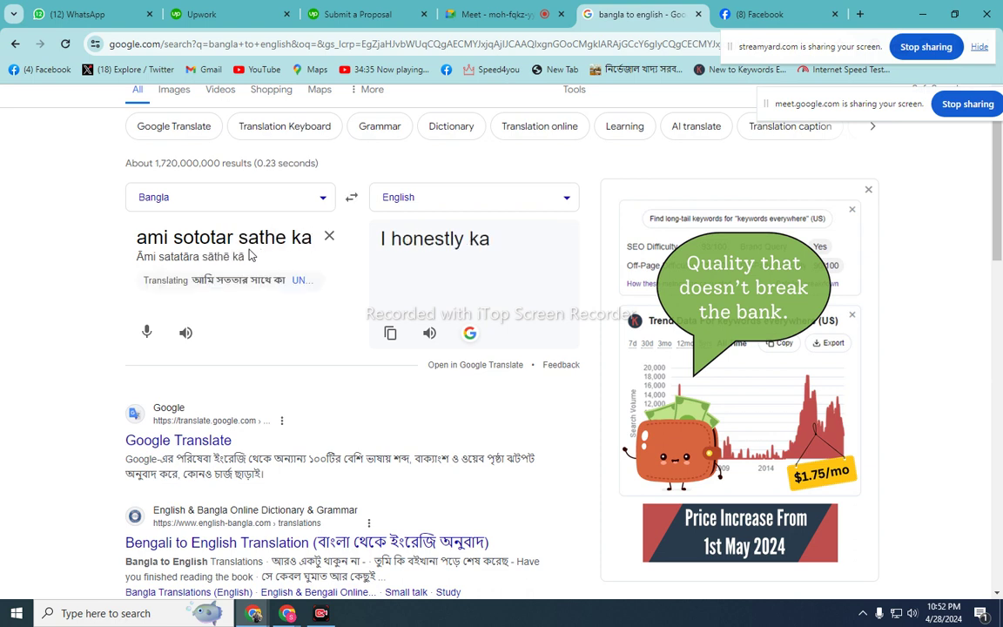
{"action": "type", "text": "jti ko"}
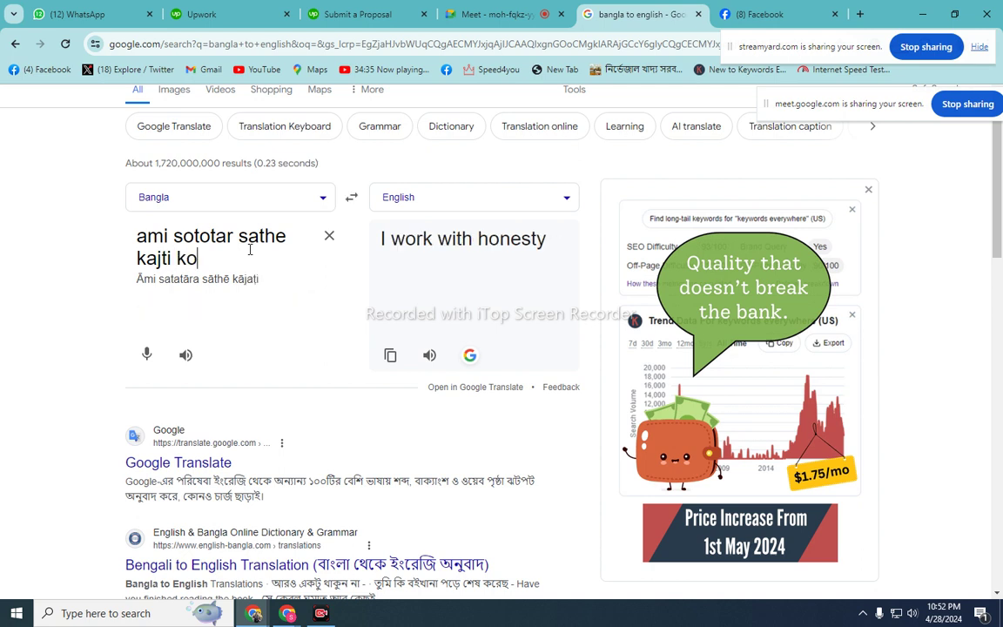
{"action": "type", "text": "rbo"}
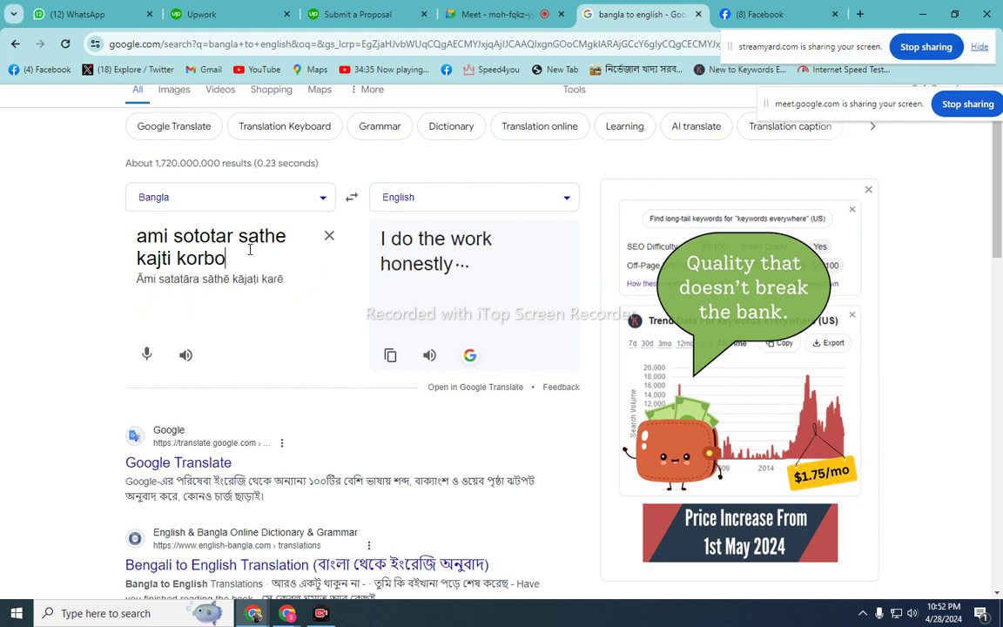
{"action": "type", "text": ". t"}
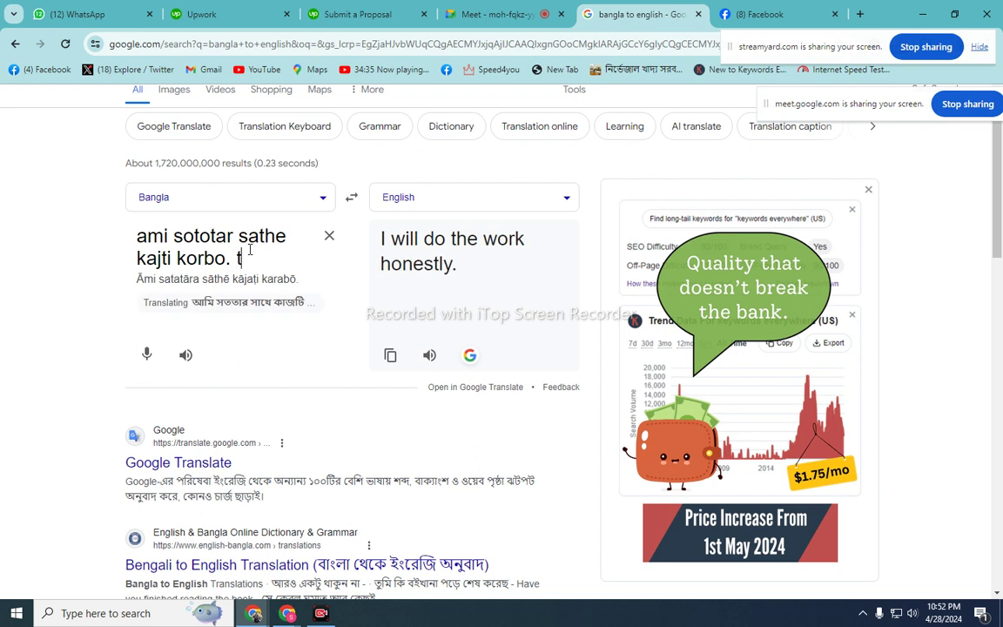
{"action": "type", "text": "ai amake "}
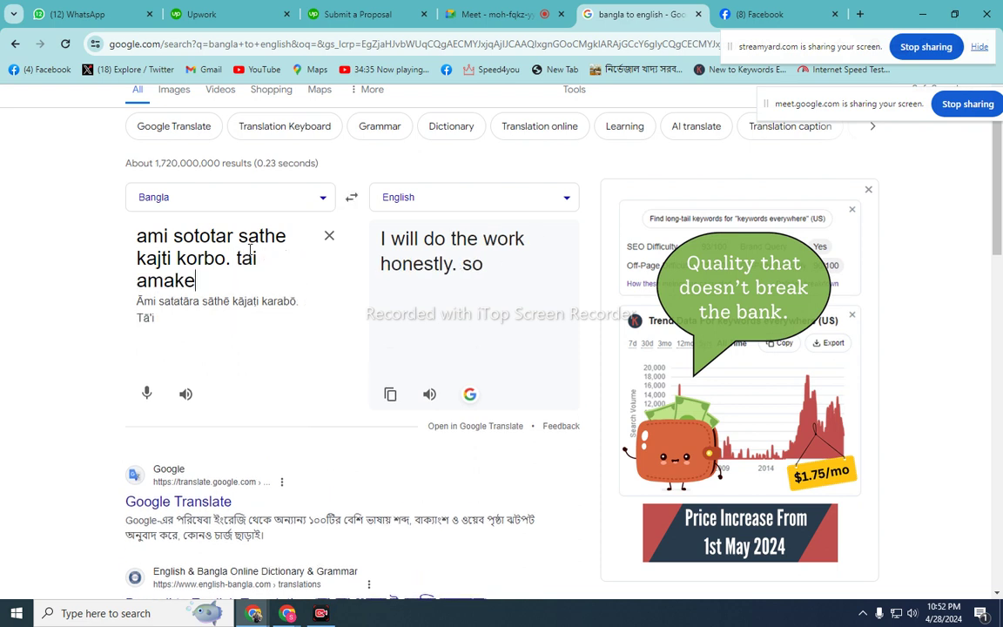
{"action": "type", "text": "ni"}
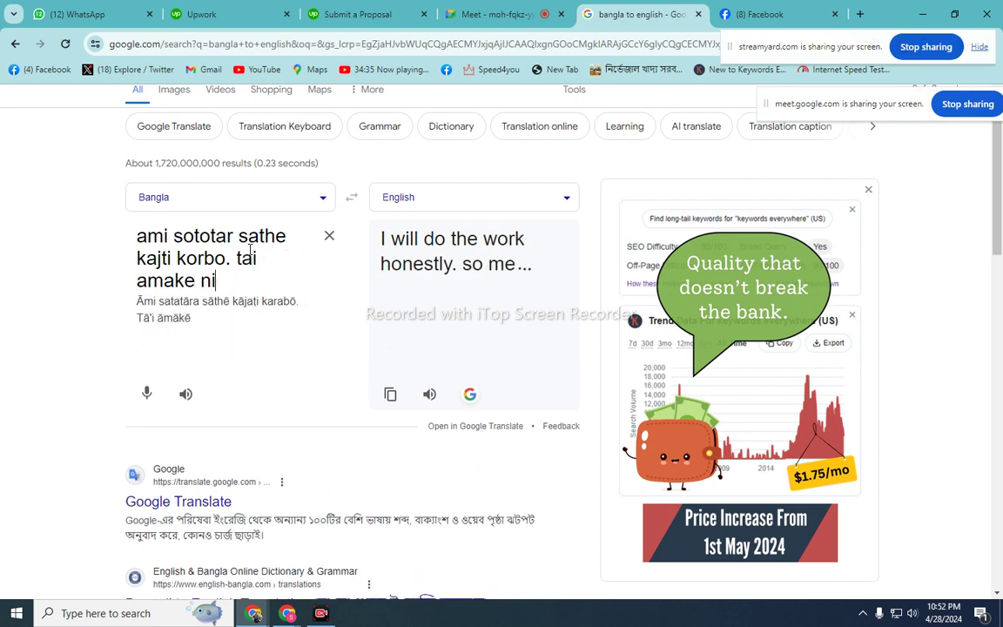
{"action": "type", "text": "og"}
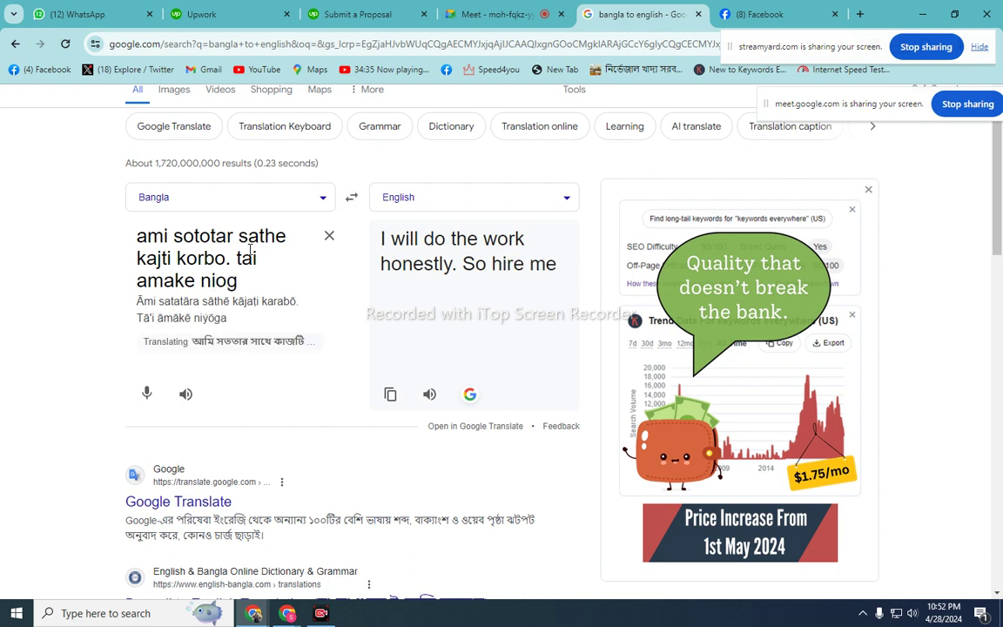
{"action": "type", "text": " d"}
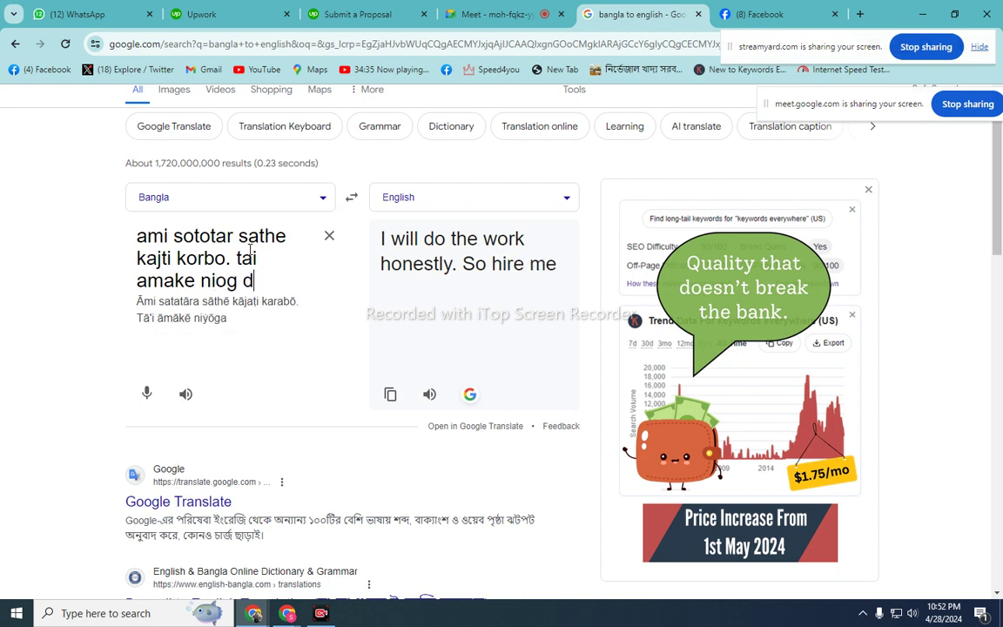
{"action": "type", "text": "in ab"}
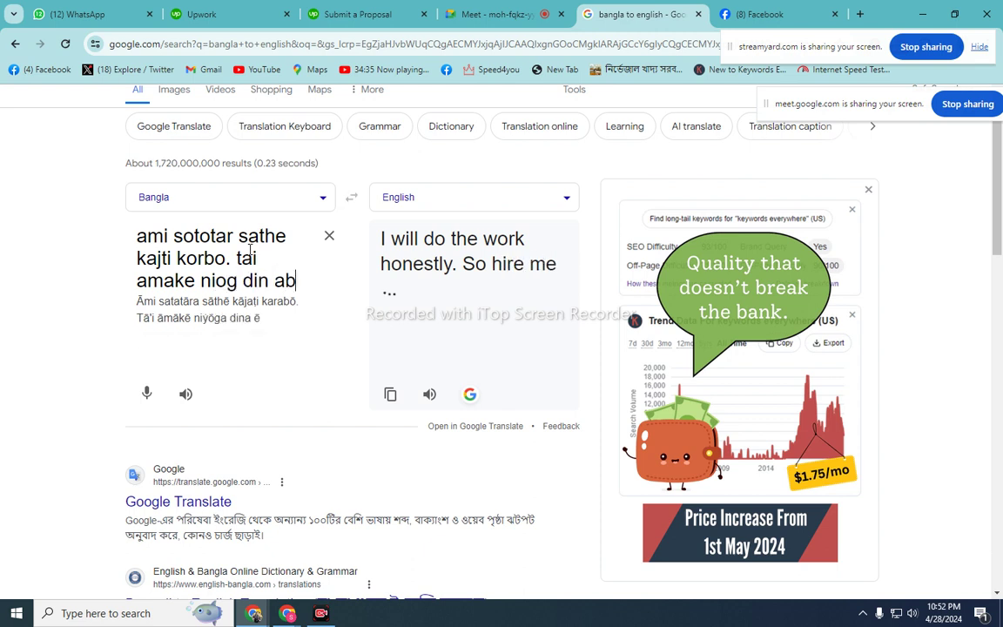
{"action": "type", "text": "ong kal "}
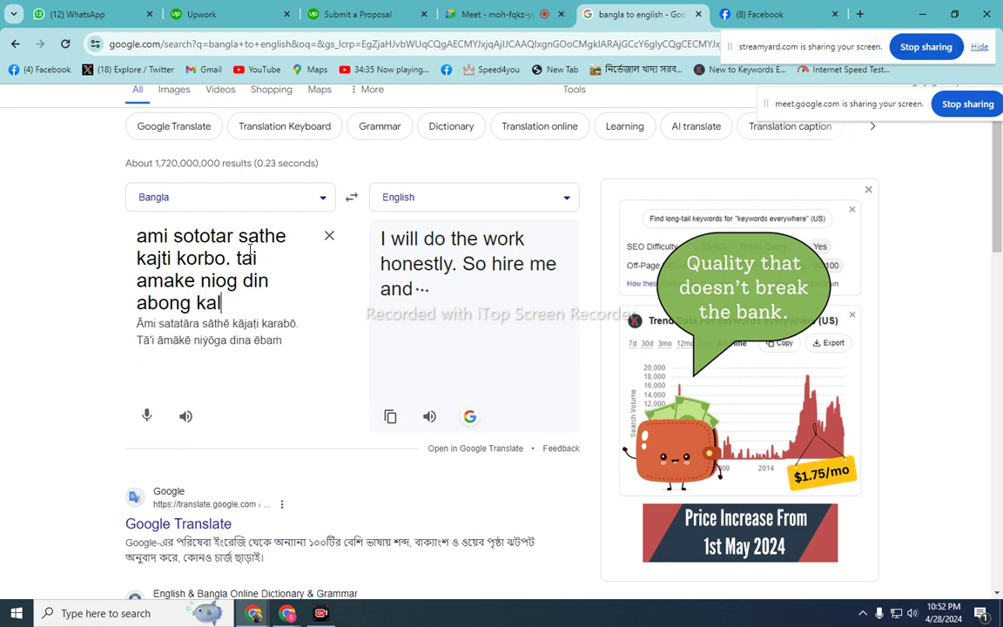
{"action": "type", "text": "theke"}
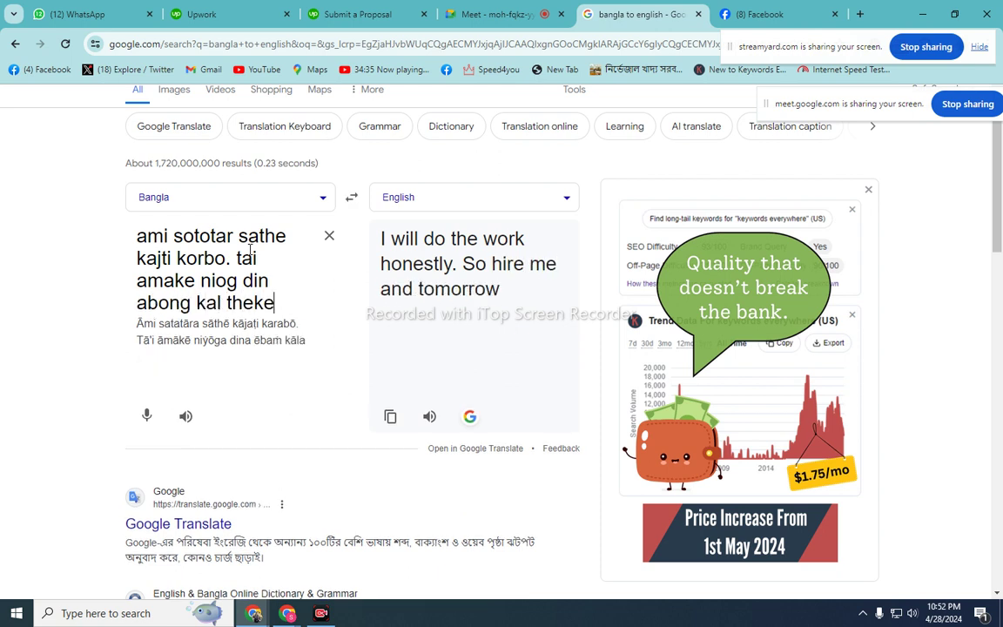
{"action": "type", "text": " kaj s"}
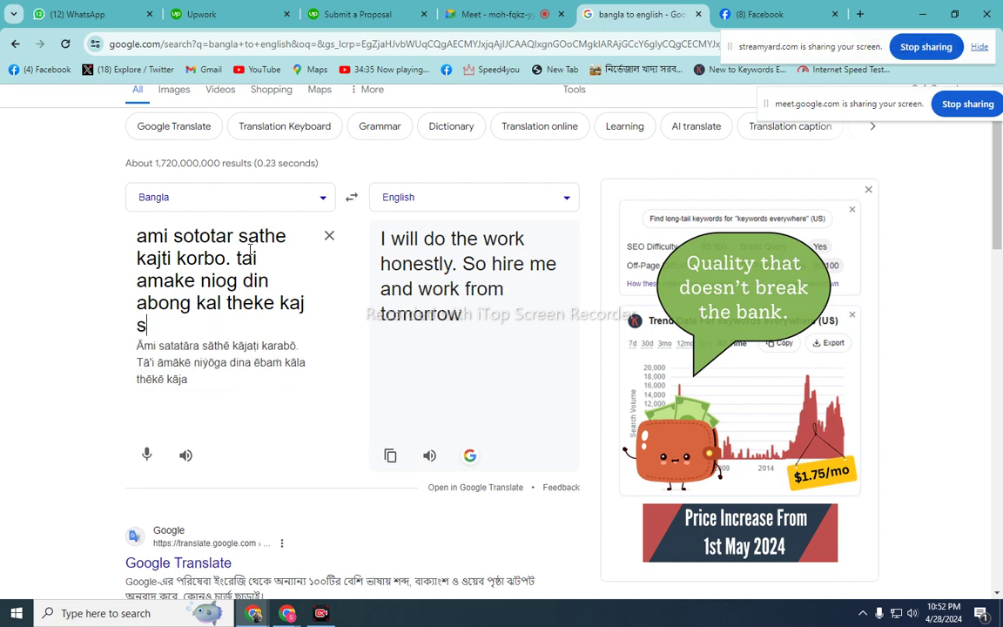
{"action": "type", "text": "uru koru"}
{"action": "key", "text": "BackSpace"}
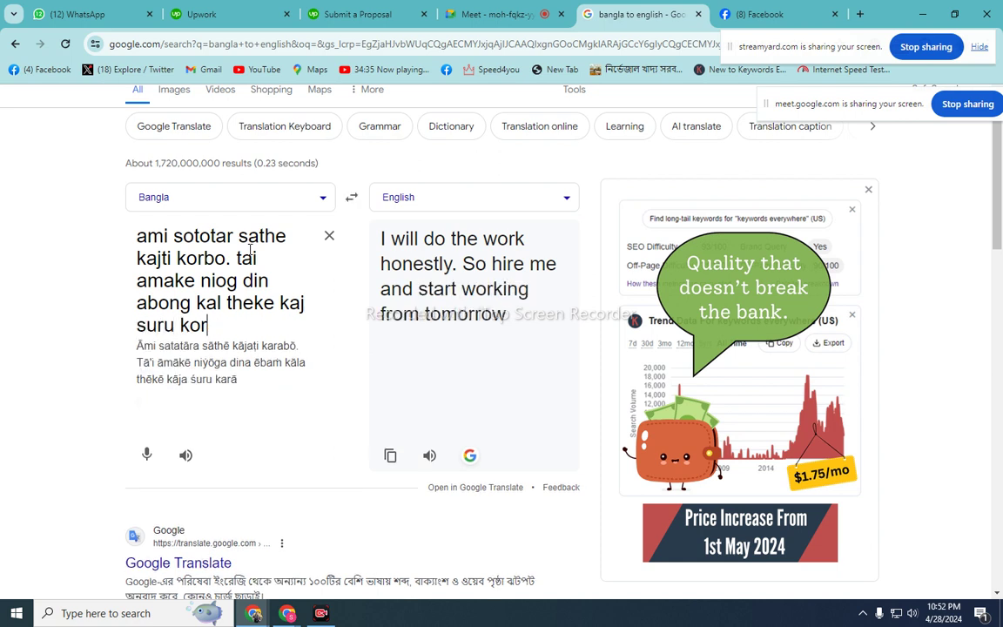
{"action": "type", "text": "i. ami apnnar"}
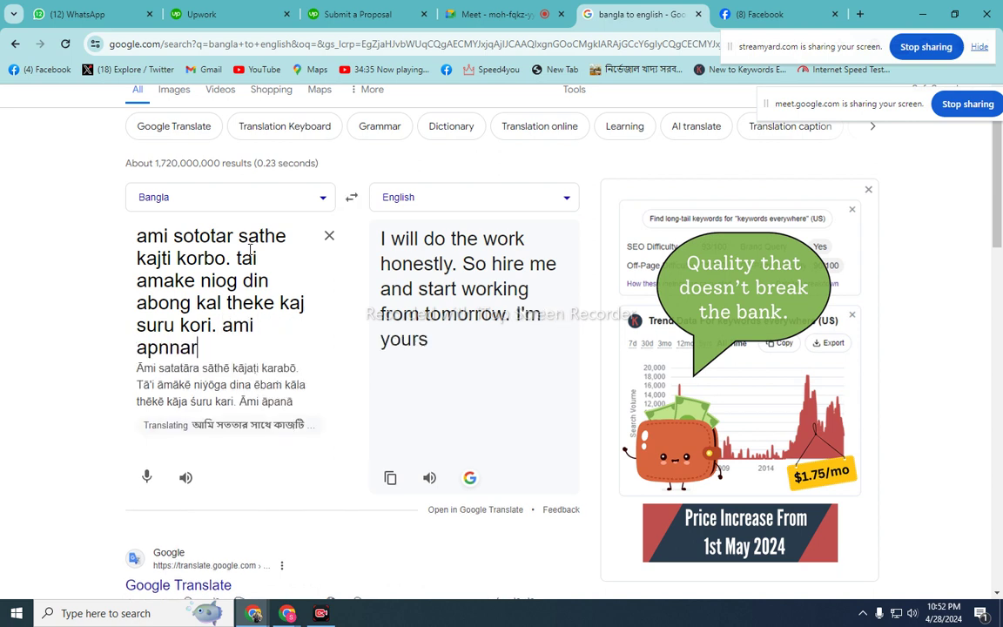
{"action": "key", "text": "BackSpace"}
{"action": "key", "text": "BackSpace"}
{"action": "key", "text": "BackSpace"}
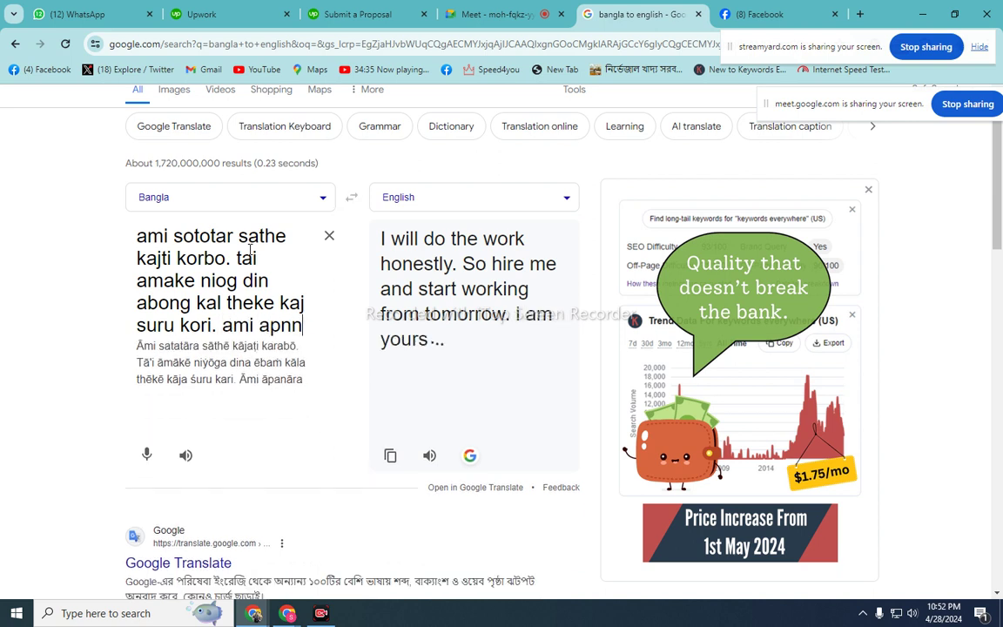
{"action": "type", "text": "nar"}
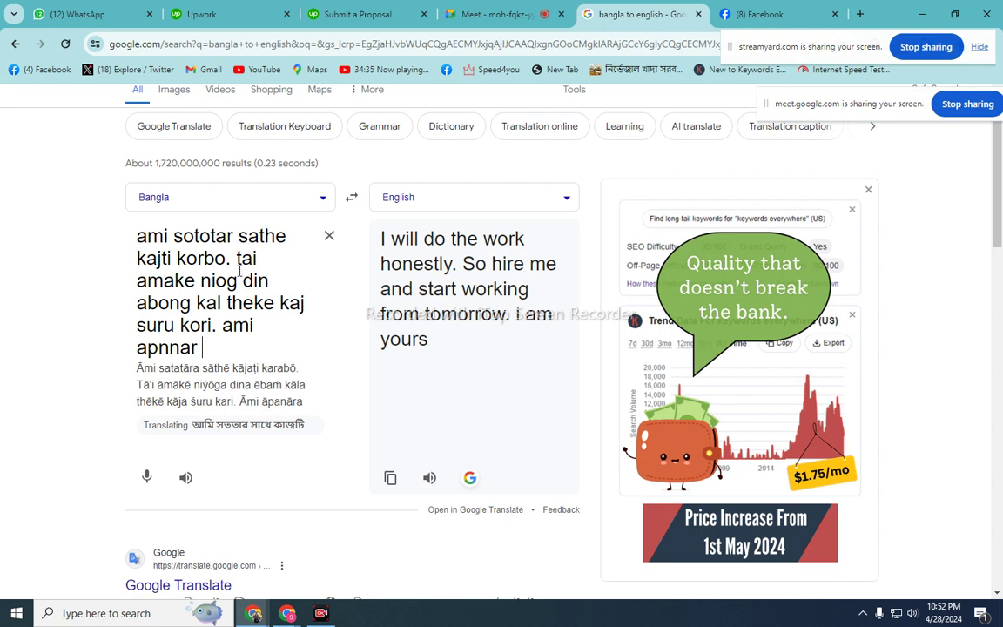
- Correct 'apnnar' to 'apnar' and finish with 'uttarer opekhay thaklam.'
{"action": "left_click", "coordinate": [170, 347]}
{"action": "key", "text": "BackSpace"}
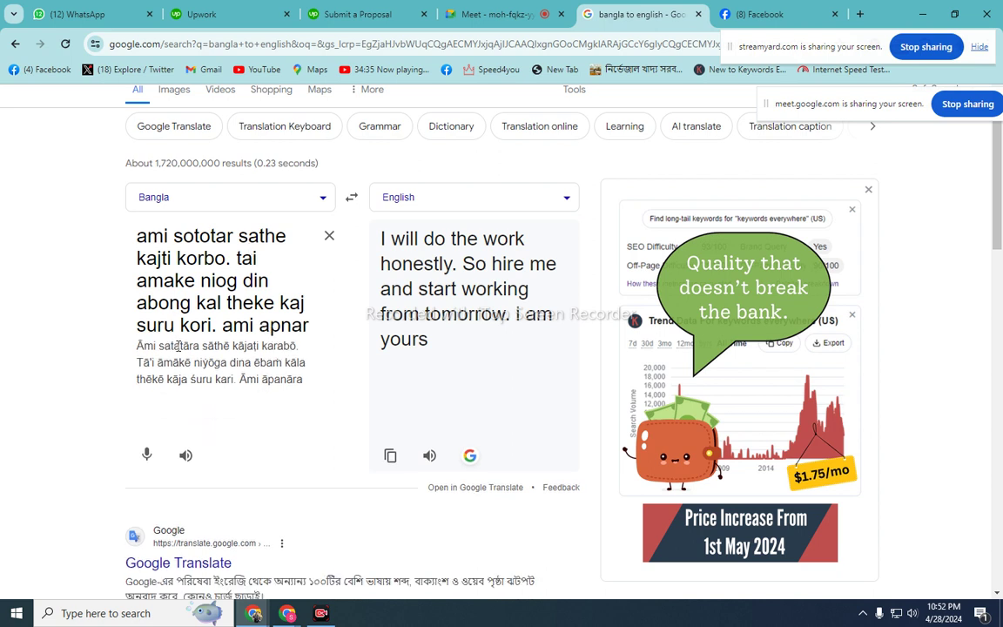
{"action": "key", "text": "ctrl+a"}
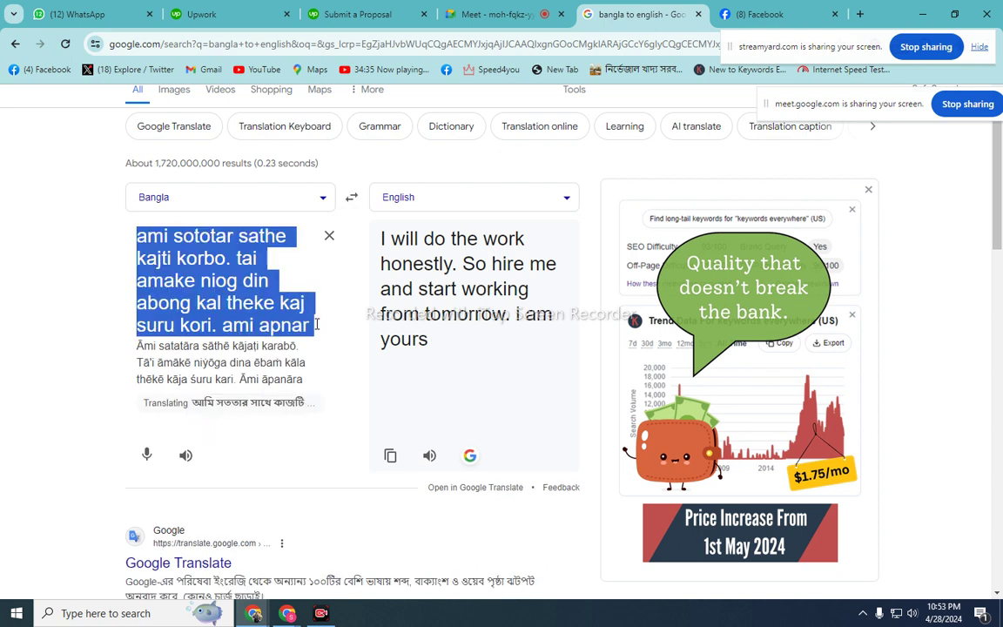
{"action": "left_click", "coordinate": [308, 318]}
{"action": "type", "text": "uttarer"}
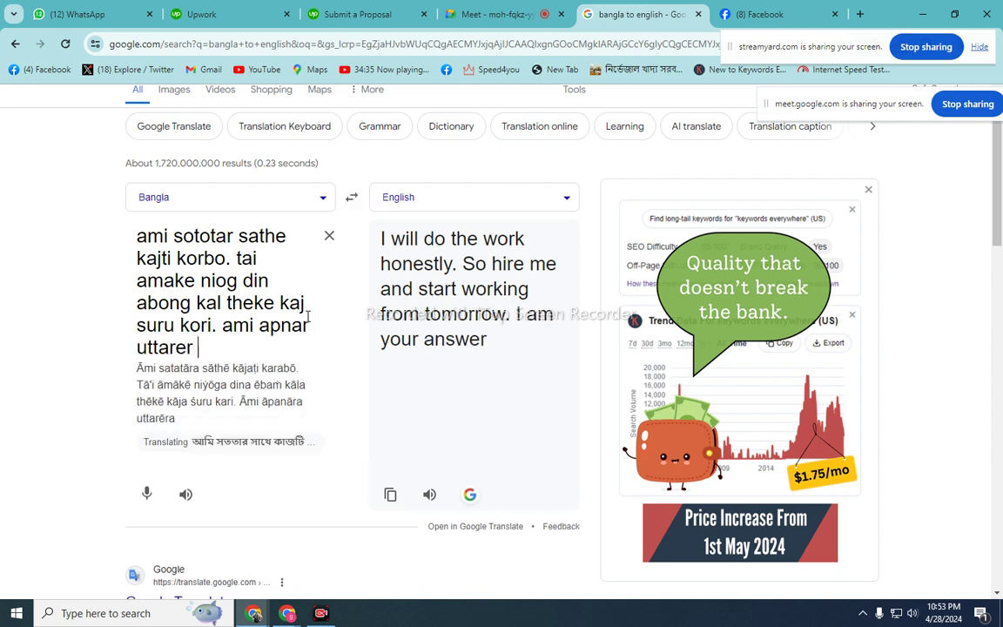
{"action": "type", "text": " opekha"}
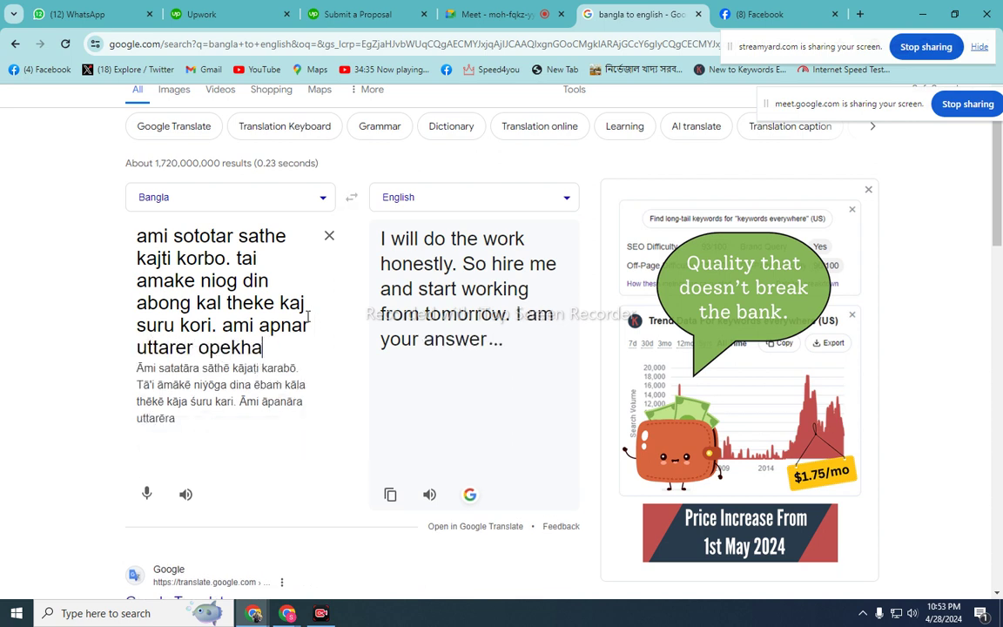
{"action": "type", "text": "y thak"}
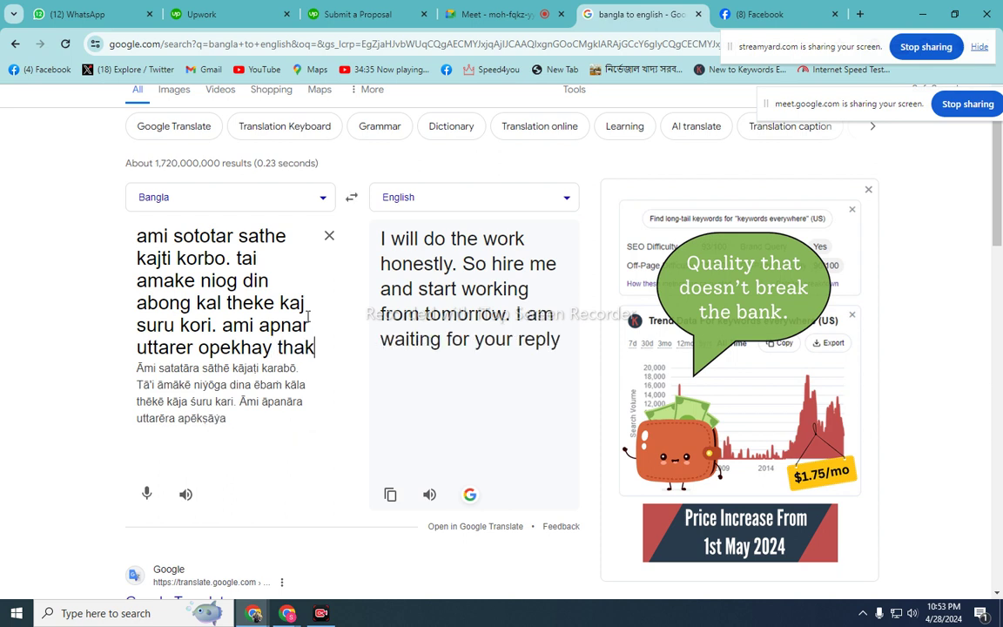
{"action": "type", "text": "lam."}
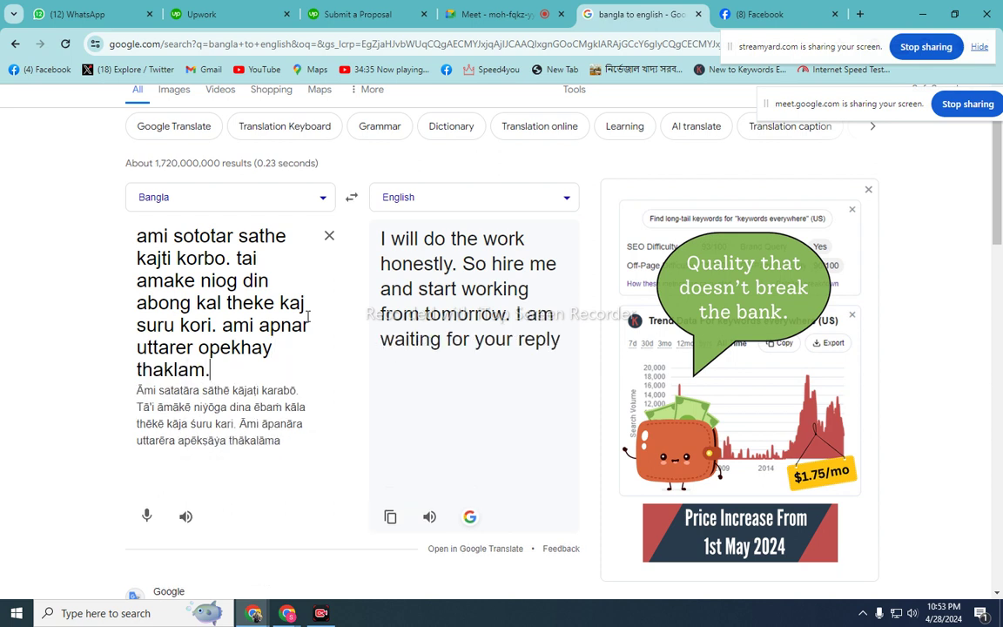
- Swap direction and copy the English ending 'I look forward to your reply.'
{"action": "left_click", "coordinate": [349, 200]}
{"action": "key", "text": "ctrl+a"}
{"action": "right_click", "coordinate": [255, 303]}
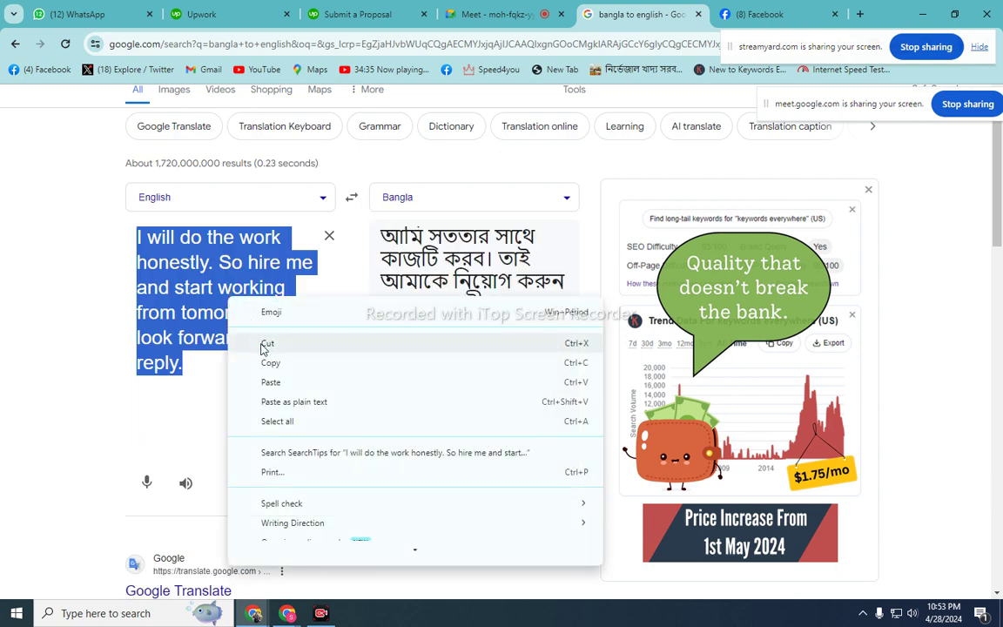
{"action": "left_click", "coordinate": [276, 362]}
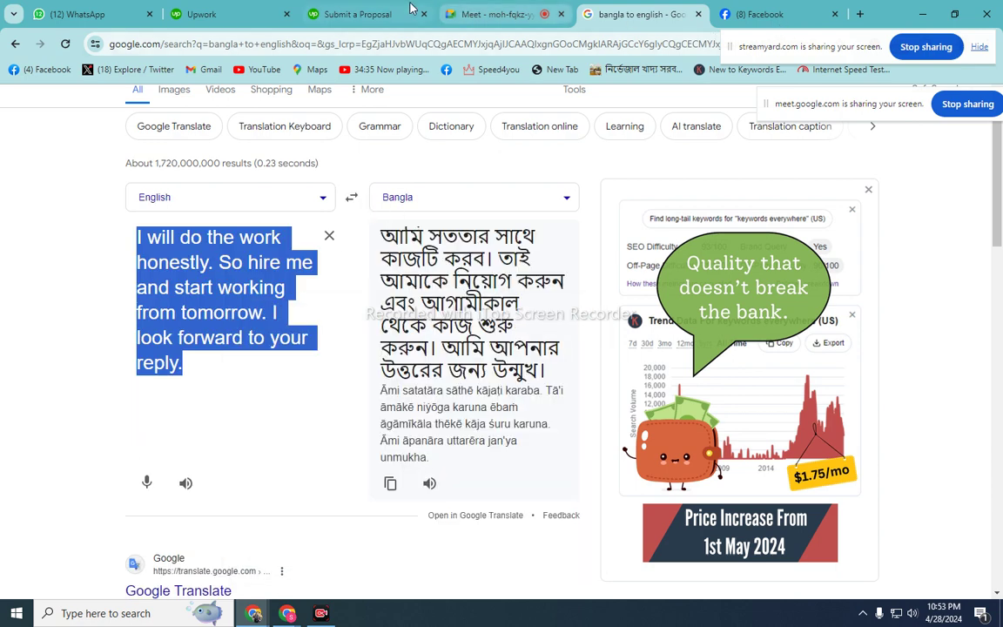
{"action": "left_click", "coordinate": [366, 13]}
- Paste the translated sentences into the cover letter and fix the break to 'time. I'
{"action": "right_click", "coordinate": [542, 341]}
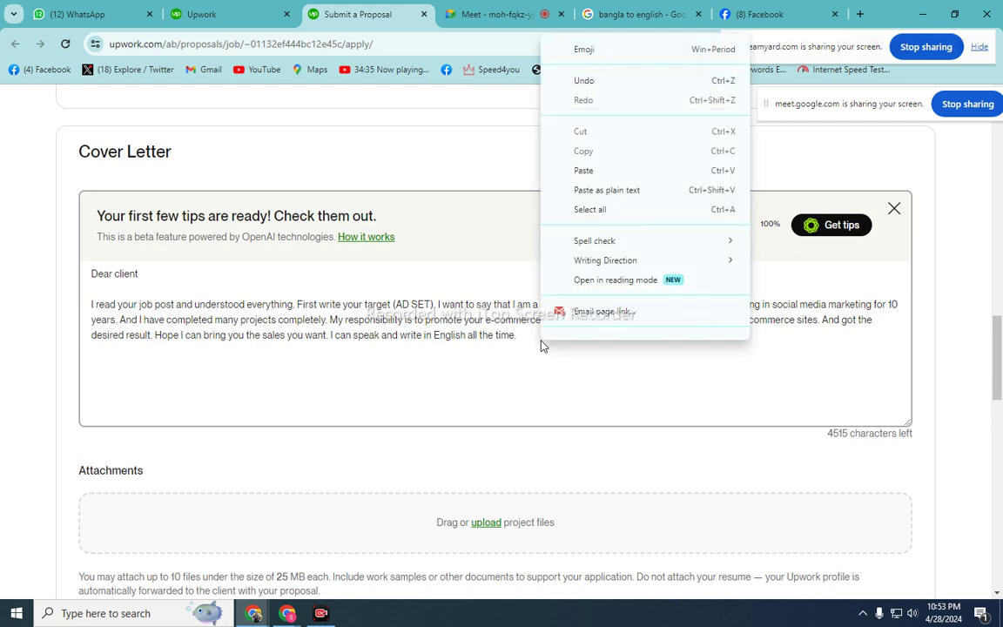
{"action": "left_click", "coordinate": [595, 168]}
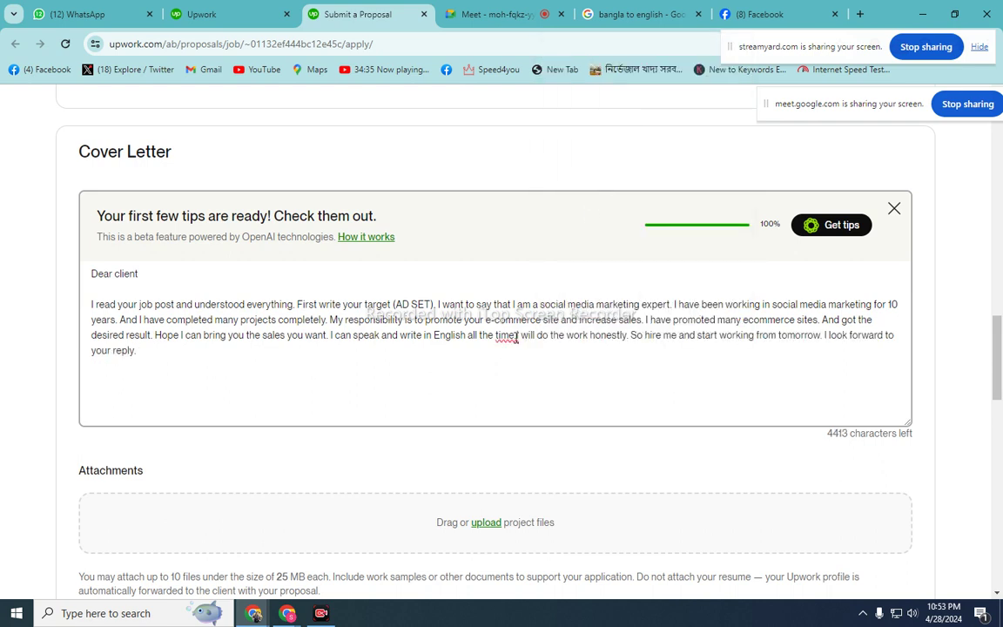
{"action": "left_click", "coordinate": [516, 338]}
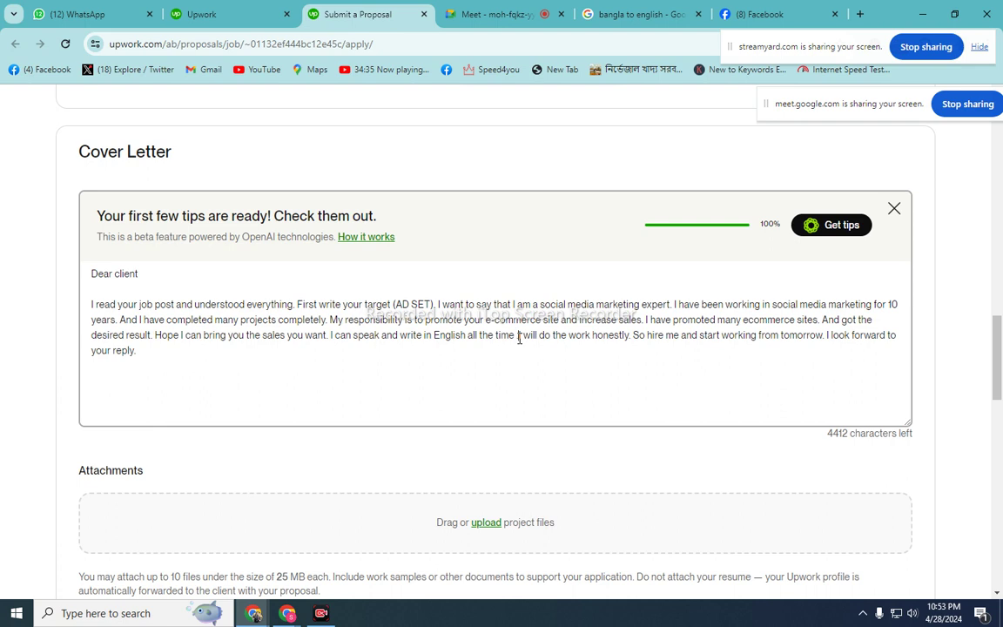
{"action": "key", "text": "BackSpace"}
{"action": "key", "text": "BackSpace"}
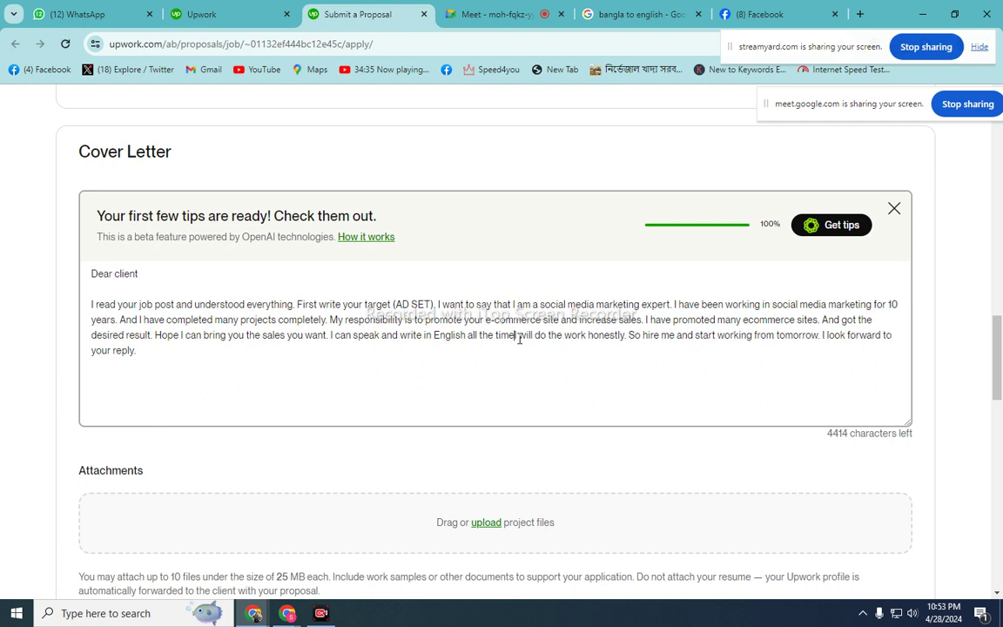
{"action": "type", "text": "."}
- Add a 'Thank You' sign-off with the sender's name on separate lines at the end
{"action": "left_click", "coordinate": [247, 354]}
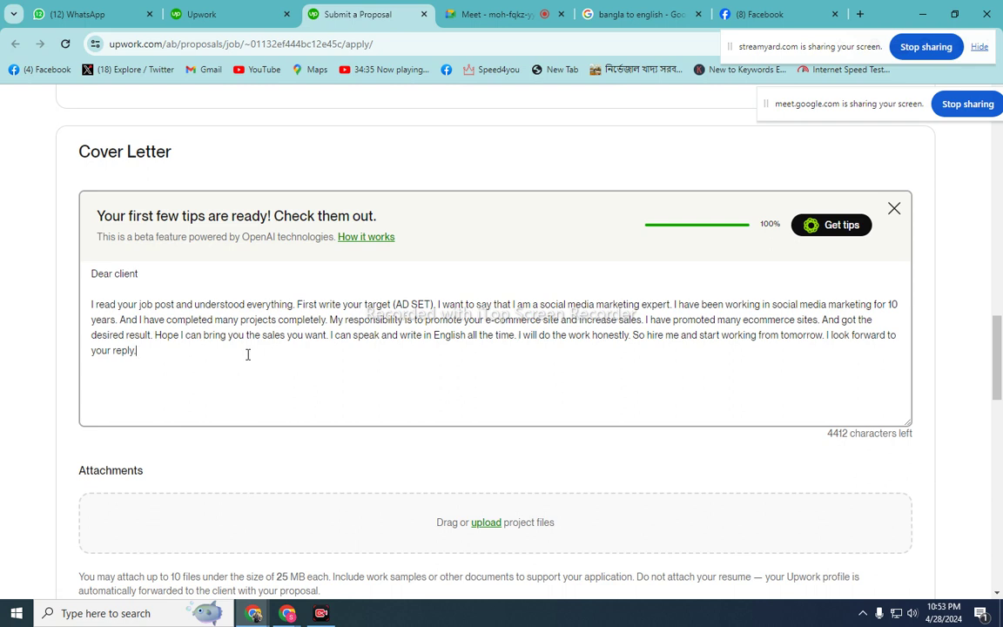
{"action": "key", "text": "Return"}
{"action": "key", "text": "Return"}
{"action": "type", "text": "Thank You"}
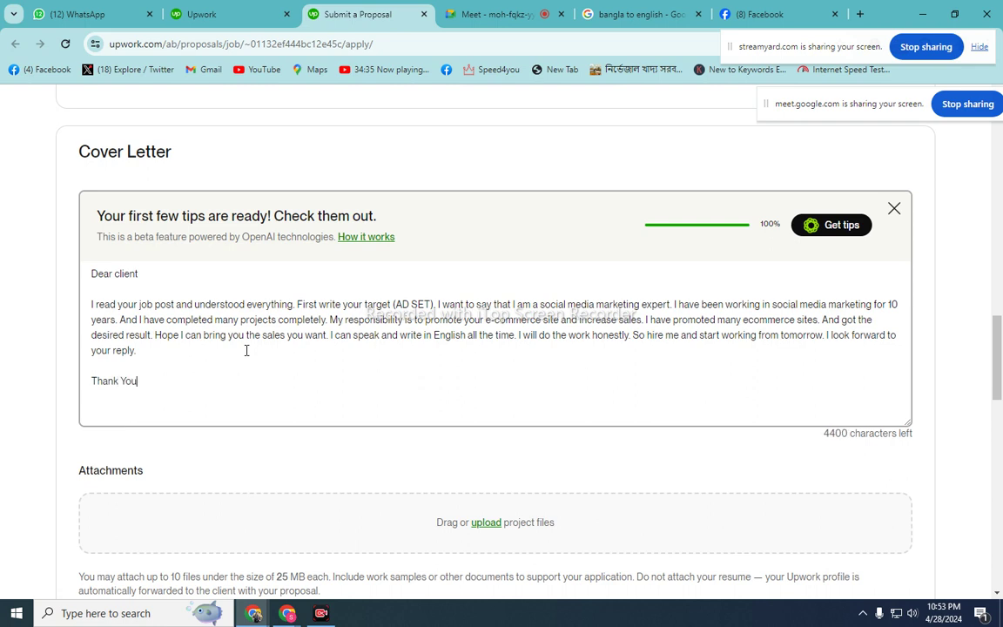
{"action": "key", "text": "Return"}
{"action": "type", "text": "Tushar Baroy"}
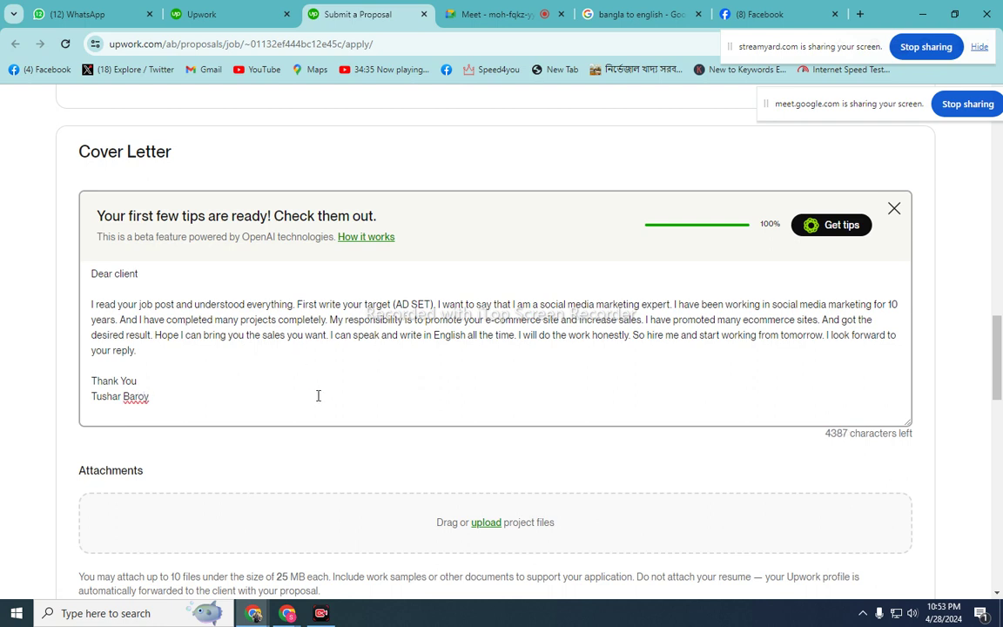
{"action": "scroll", "coordinate": [318, 396], "scroll_direction": "down", "scroll_amount": 2}
{"action": "scroll", "coordinate": [317, 403], "scroll_direction": "up", "scroll_amount": 2}
- Copy the whole cover letter, from 'Dear client' to the sign-off, and switch to WhatsApp Web
{"action": "left_click_drag", "start_coordinate": [94, 273], "coordinate": [153, 397]}
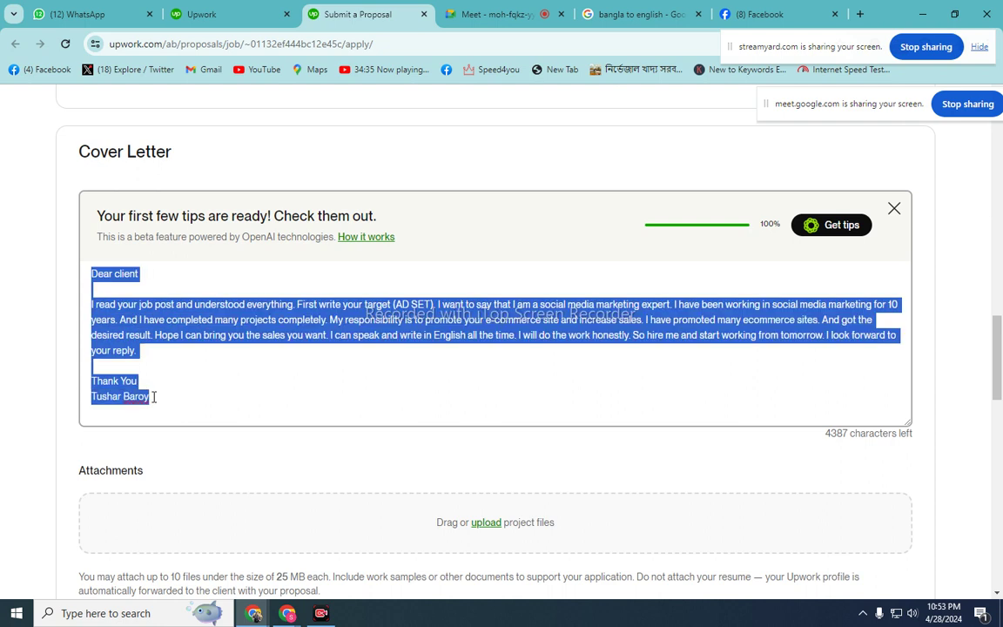
{"action": "right_click", "coordinate": [216, 321]}
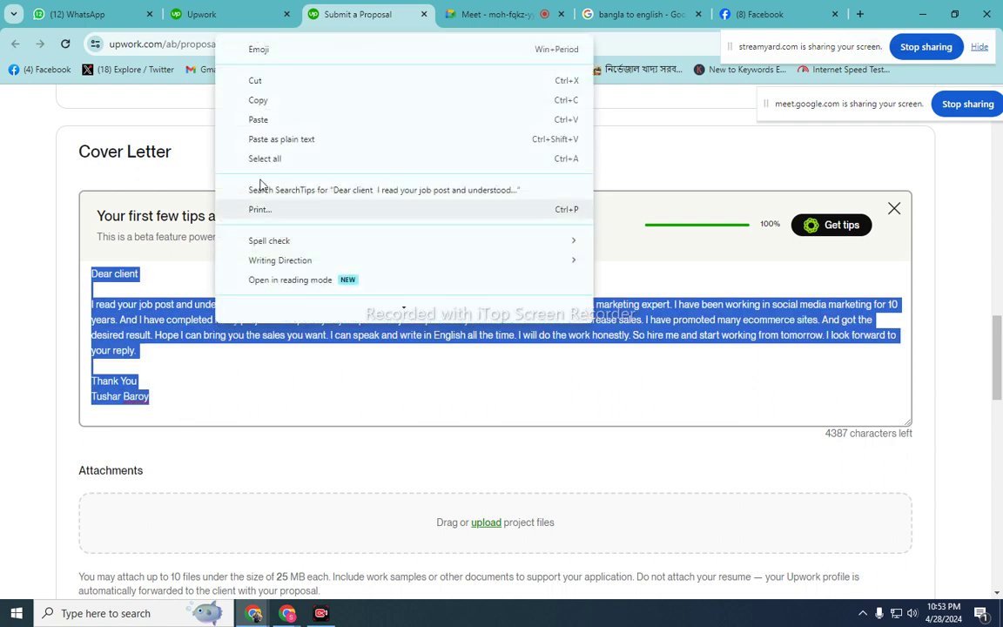
{"action": "left_click", "coordinate": [258, 101]}
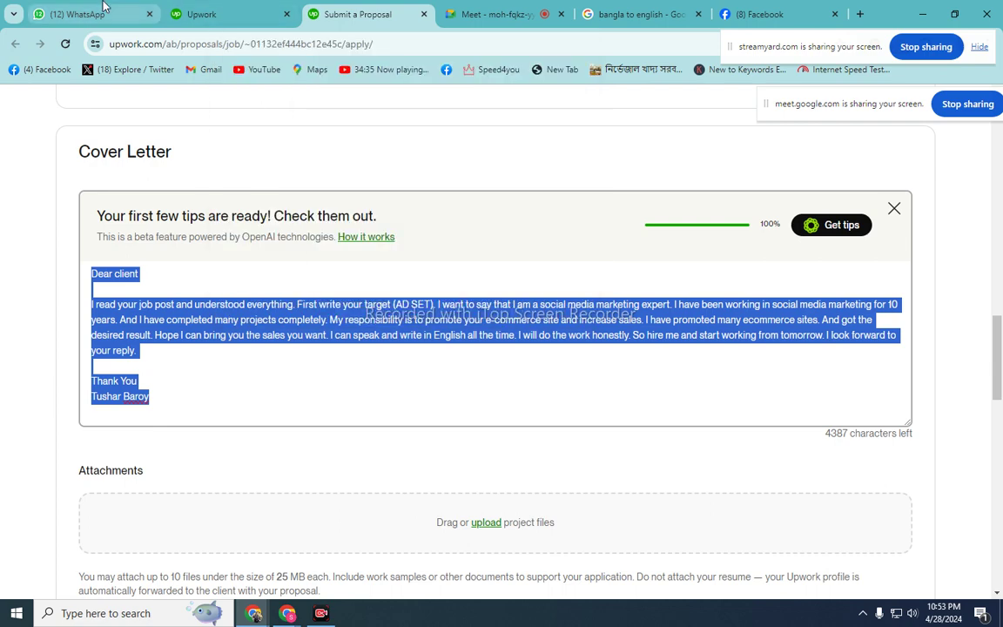
{"action": "left_click", "coordinate": [103, 12]}
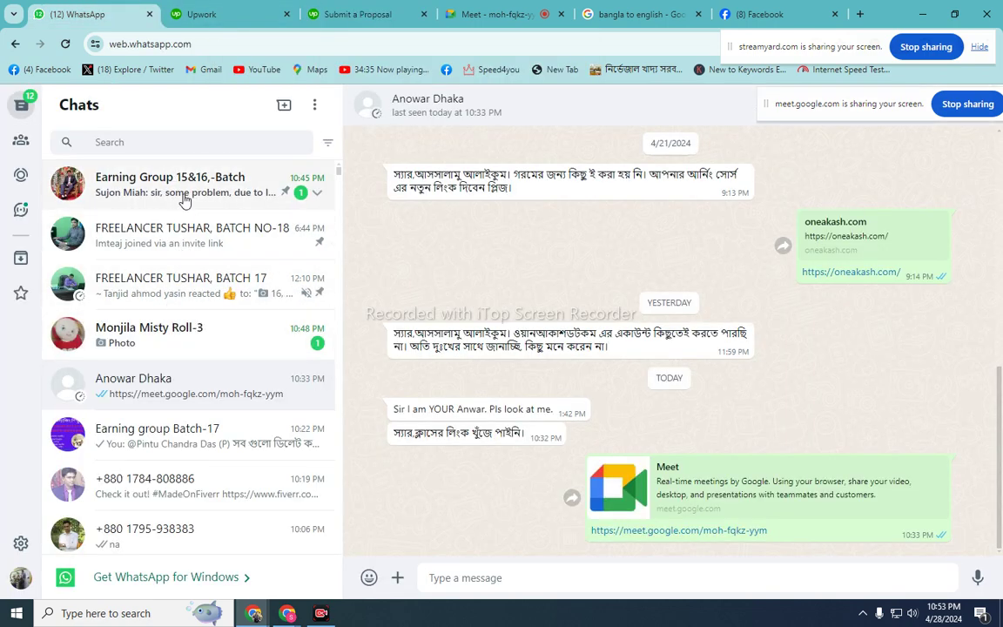
- Paste the cover letter as plain text into the Earning Group 15&16,-Batch chat, send it, and return to Upwork
{"action": "left_click", "coordinate": [167, 185]}
{"action": "right_click", "coordinate": [468, 574]}
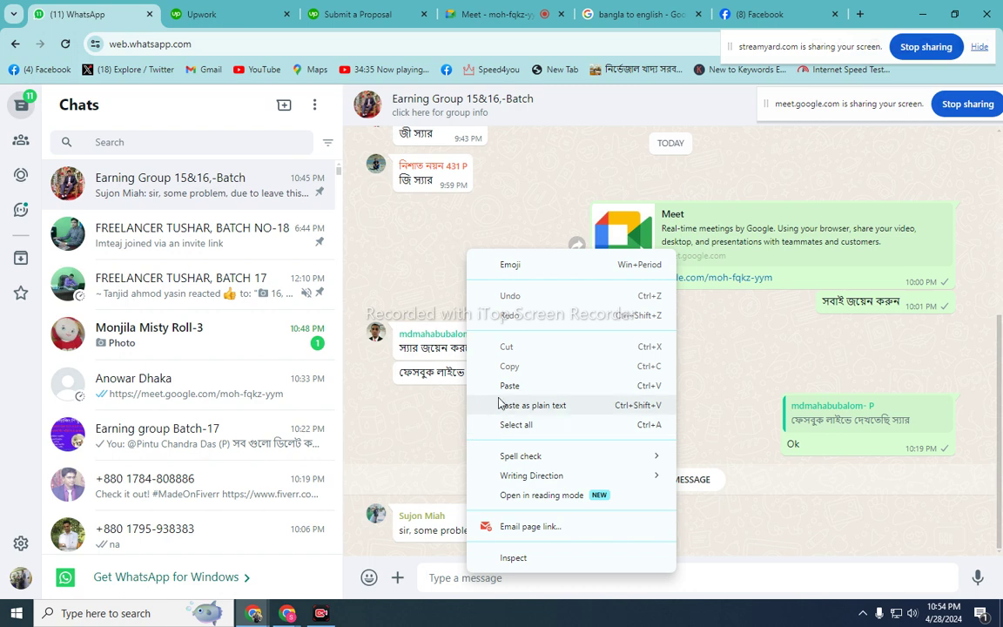
{"action": "left_click", "coordinate": [448, 341]}
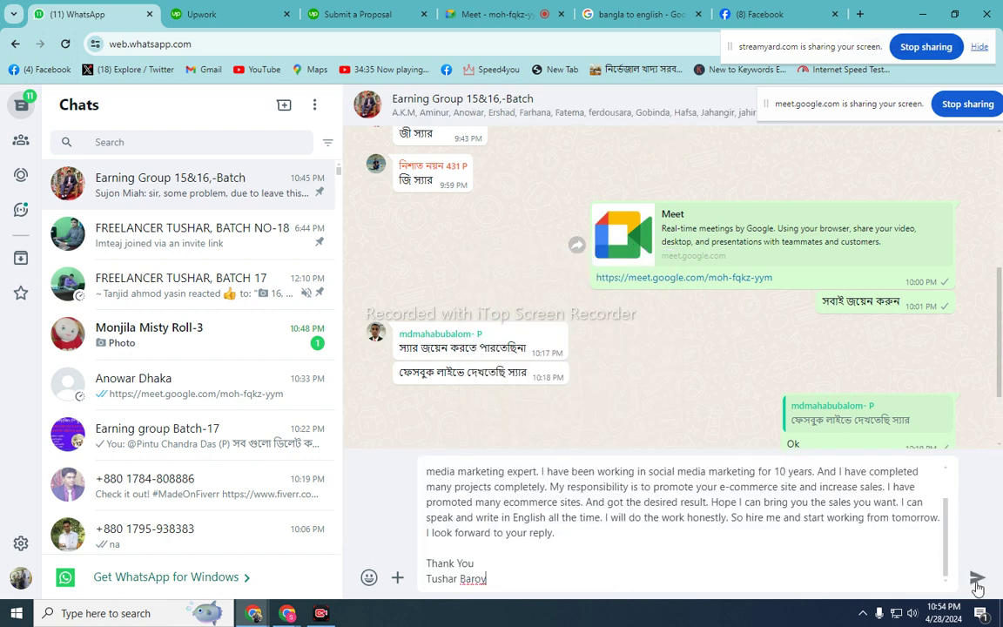
{"action": "left_click", "coordinate": [977, 577]}
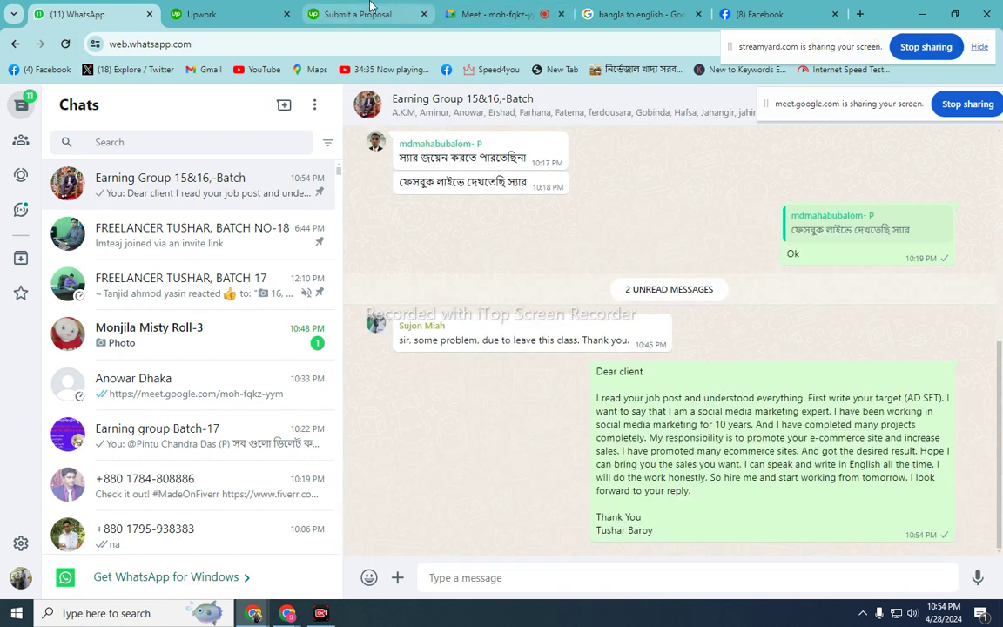
{"action": "left_click", "coordinate": [366, 11]}
{"action": "left_click", "coordinate": [500, 341]}
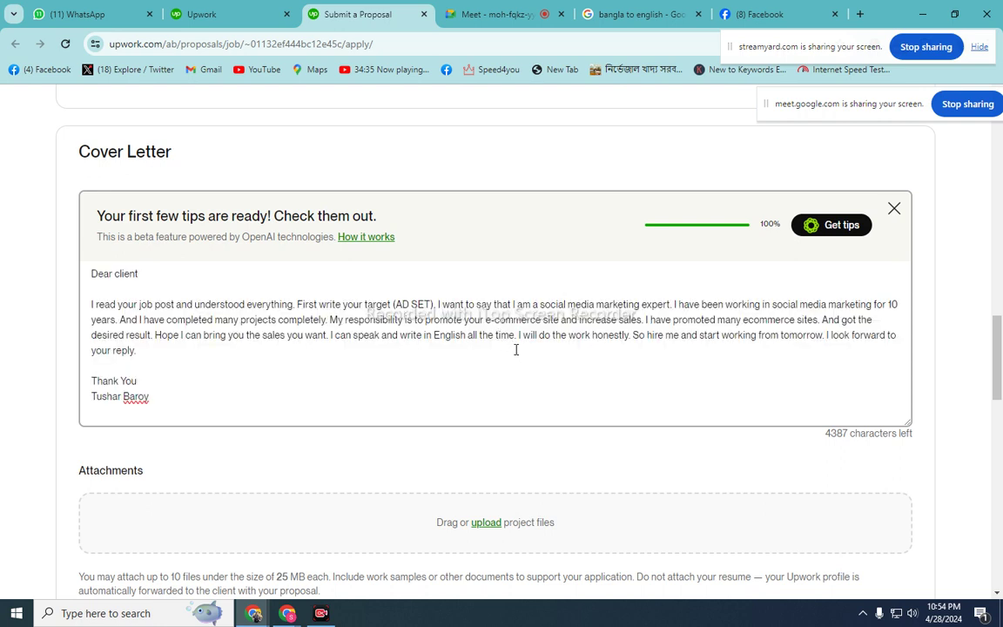
- Leave the Upwork proposal as it is and switch to the Facebook home feed
{"action": "scroll", "coordinate": [516, 349], "scroll_direction": "down", "scroll_amount": 1}
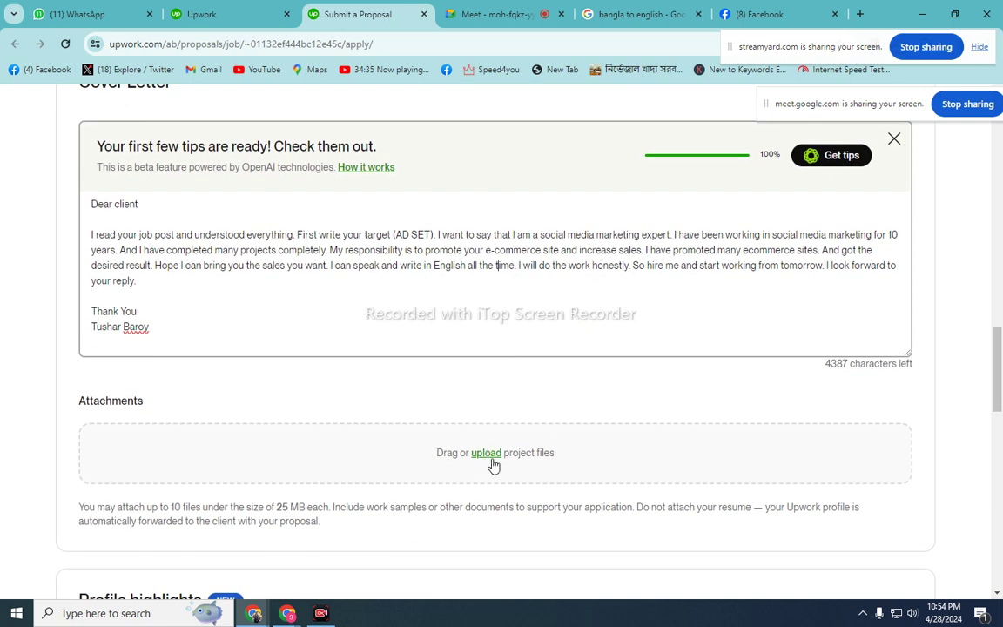
{"action": "left_click", "coordinate": [775, 17]}
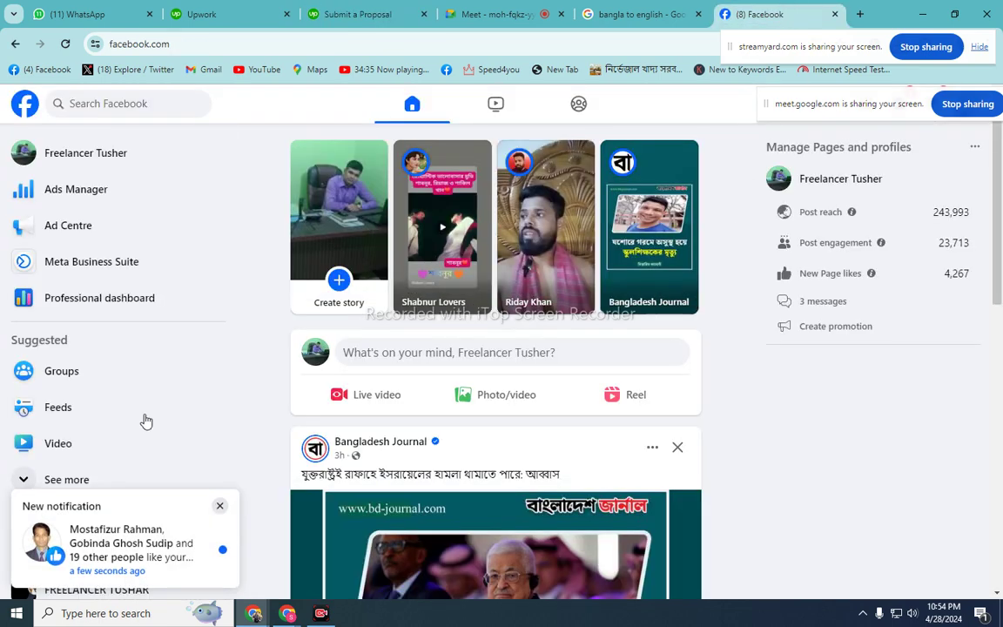
- Open Ads Manager and dismiss the advertising-restriction notice and the group-preset pop-up
{"action": "left_click", "coordinate": [93, 198]}
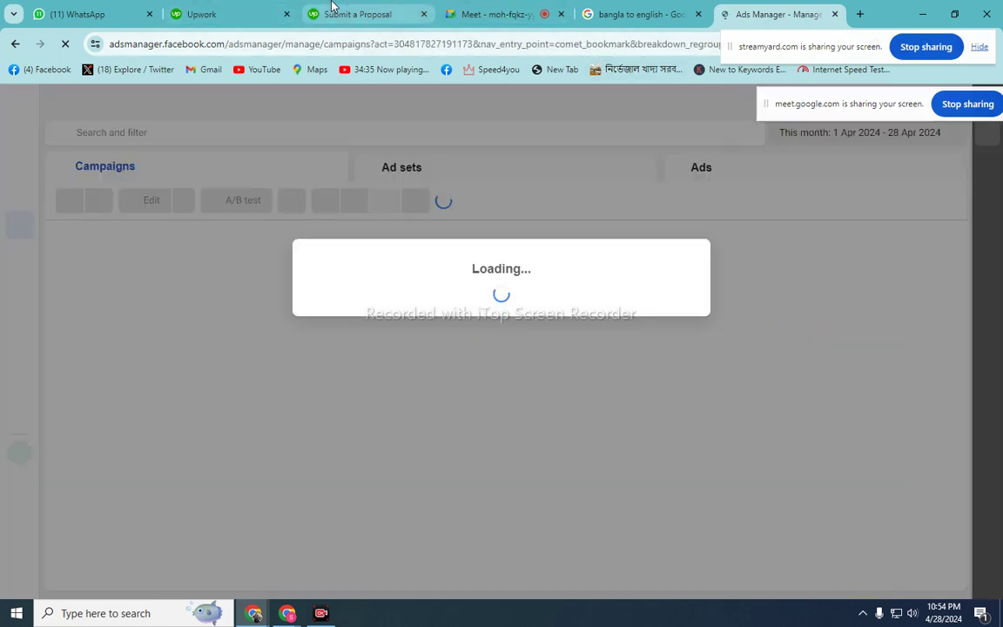
{"action": "left_click", "coordinate": [335, 13]}
{"action": "left_click", "coordinate": [806, 12]}
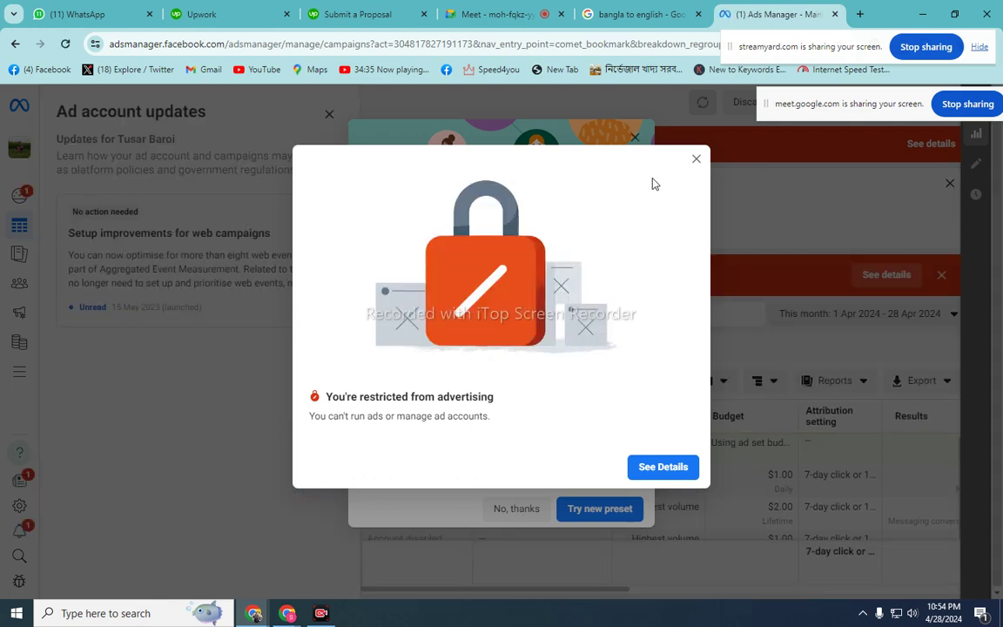
{"action": "left_click", "coordinate": [695, 161]}
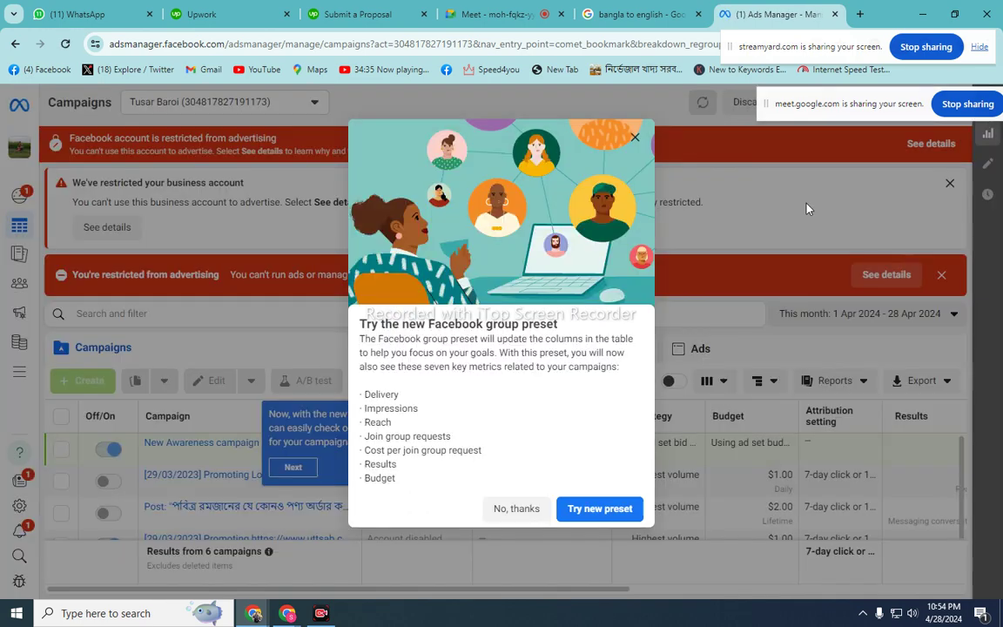
{"action": "left_click", "coordinate": [517, 510]}
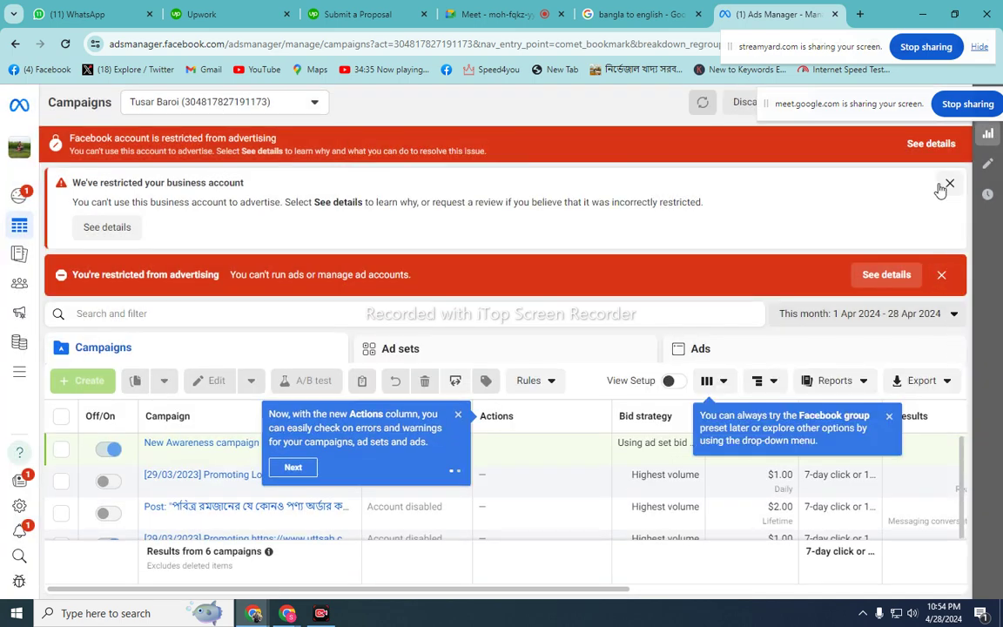
- Go back to the Facebook home feed and show all profiles from the account menu
{"action": "left_click", "coordinate": [15, 43]}
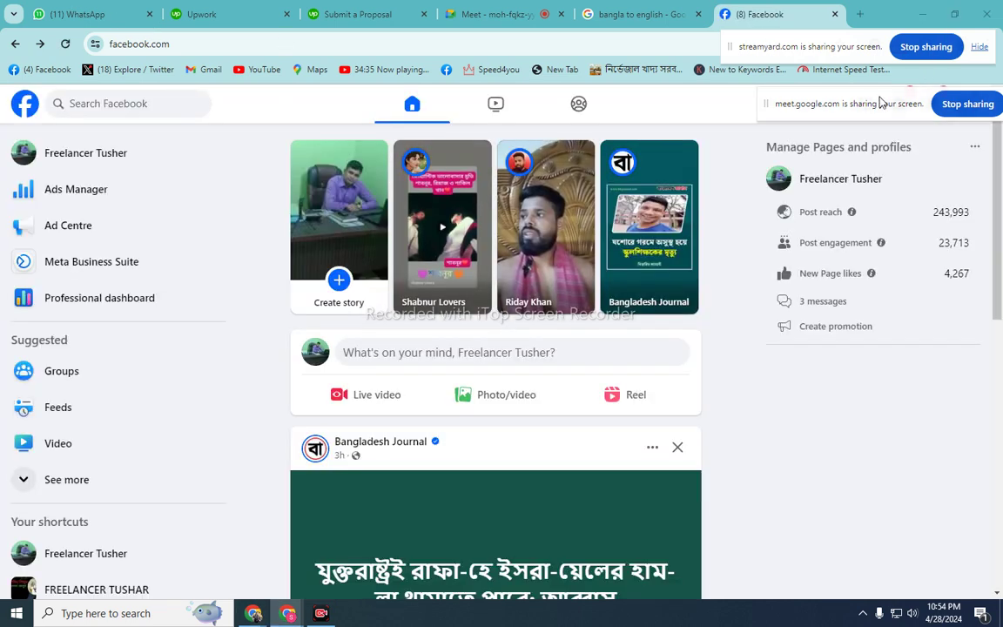
{"action": "left_click_drag", "start_coordinate": [885, 102], "coordinate": [860, 36]}
{"action": "left_click", "coordinate": [970, 108]}
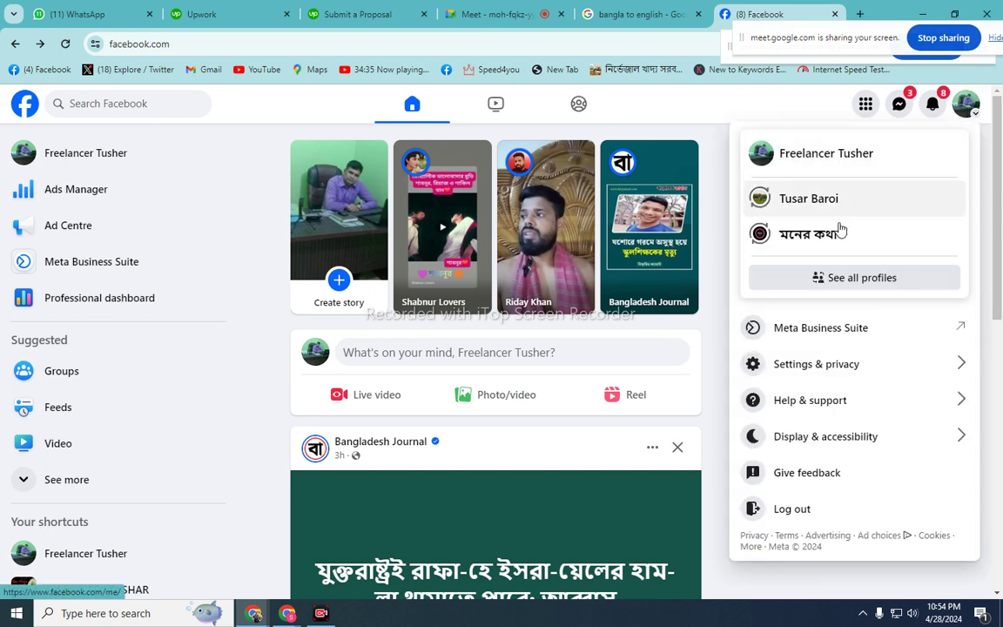
{"action": "left_click", "coordinate": [872, 279]}
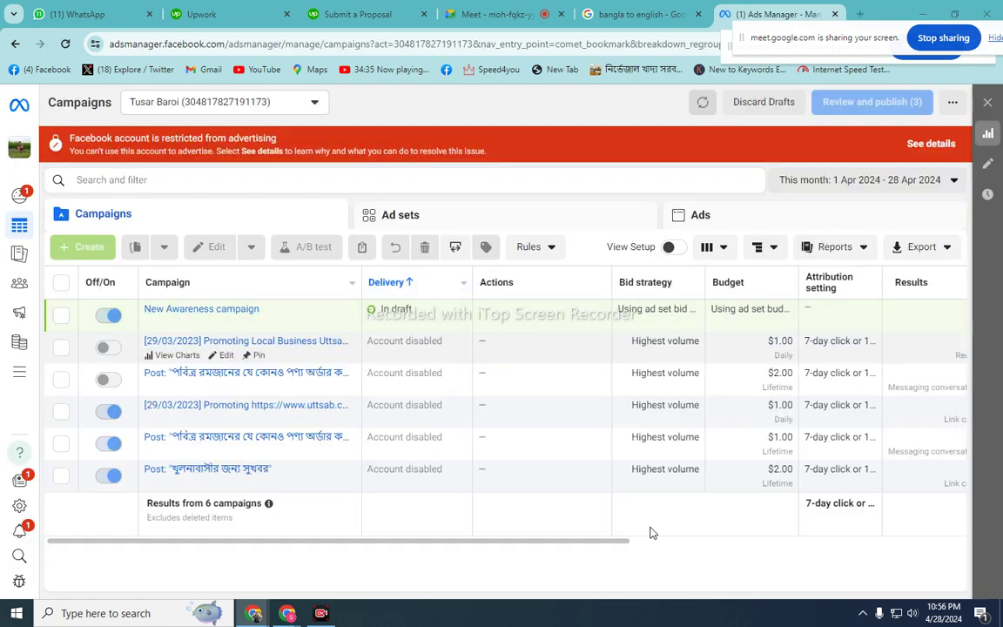
- Capture the Ads Manager campaigns table with Lightshot and save it as upwork.png in YOUTUBE THUMBNIL
{"action": "left_click", "coordinate": [863, 613]}
{"action": "left_click", "coordinate": [870, 565]}
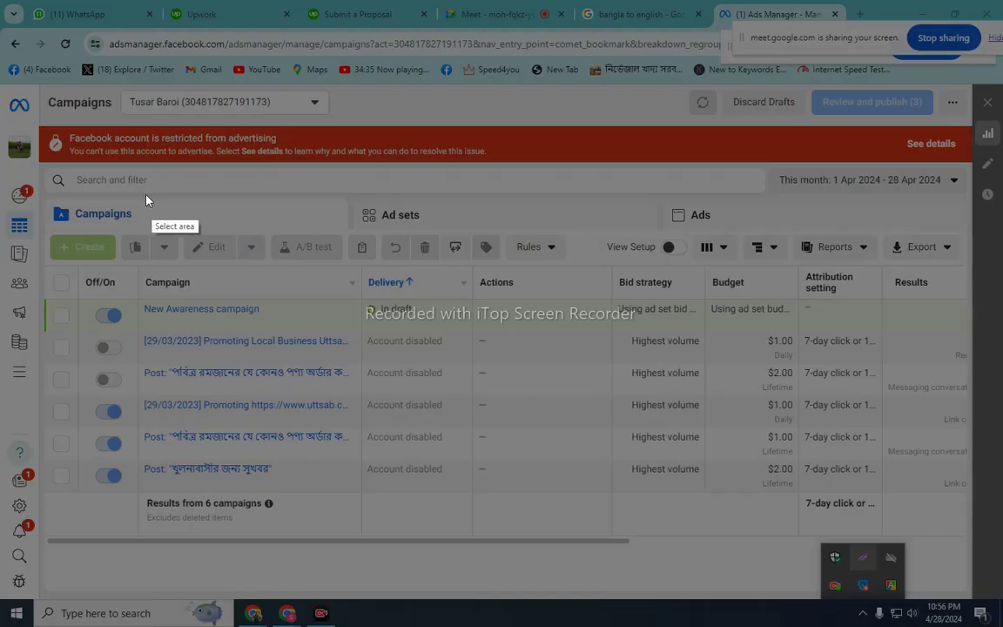
{"action": "mouse_move", "coordinate": [1, 166]}
{"action": "left_mouse_down"}
{"action": "mouse_move", "coordinate": [913, 511]}
{"action": "mouse_move", "coordinate": [1002, 586]}
{"action": "left_mouse_up"}
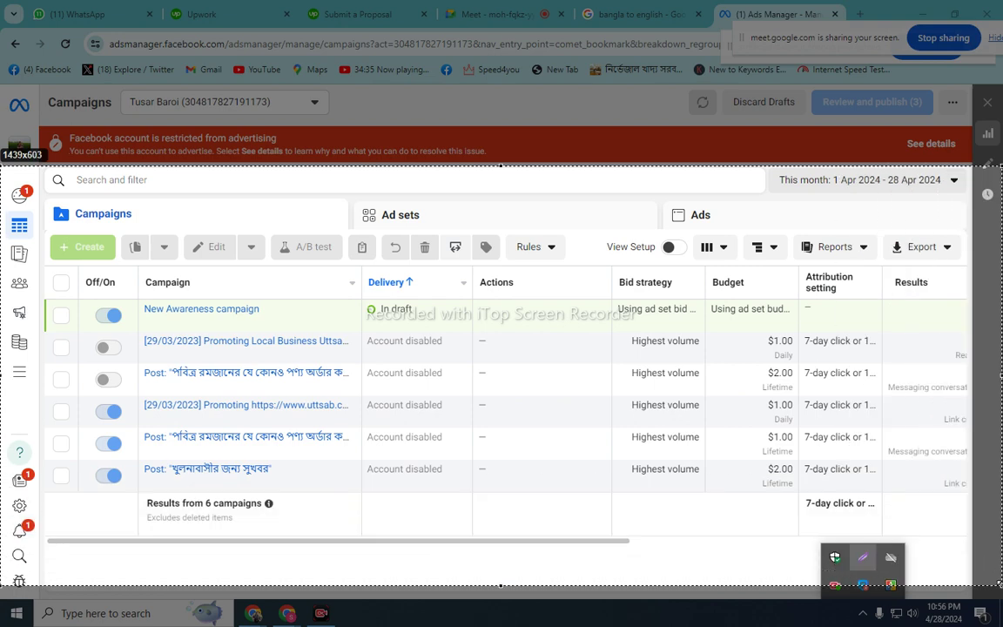
{"action": "right_click", "coordinate": [429, 306]}
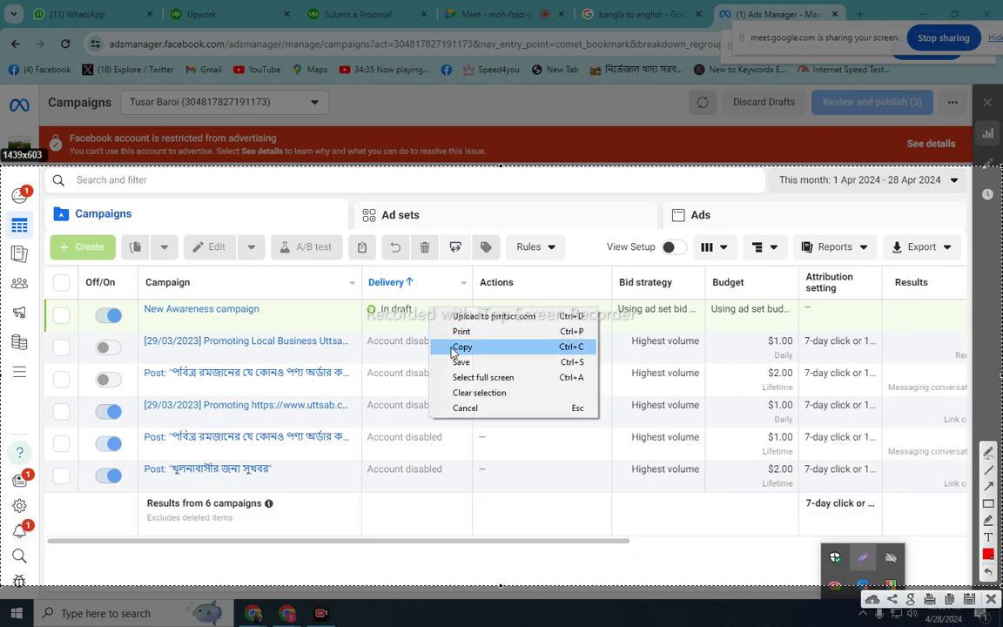
{"action": "left_click", "coordinate": [459, 363]}
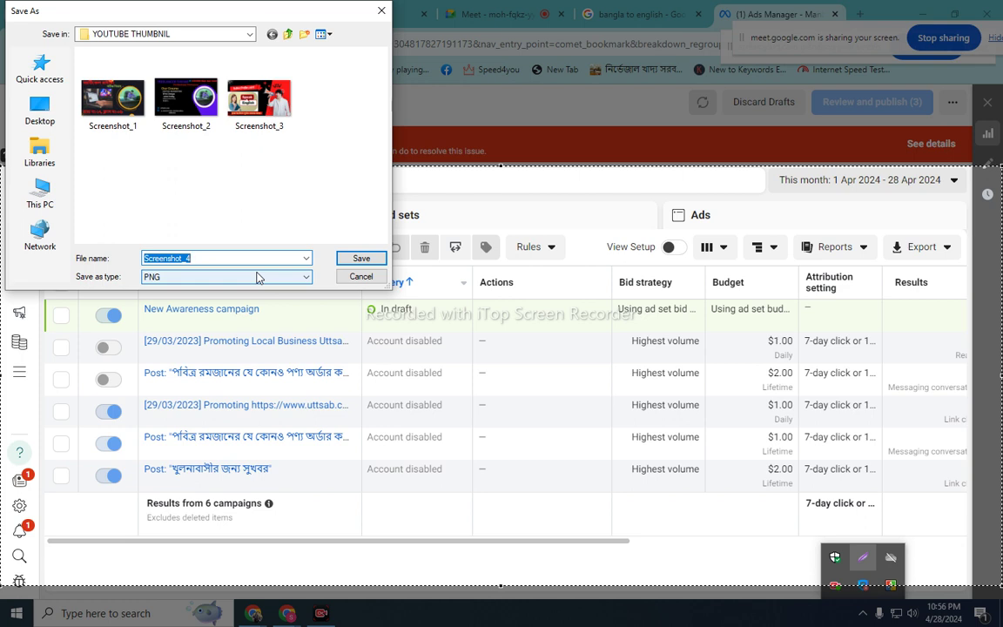
{"action": "type", "text": "upwork"}
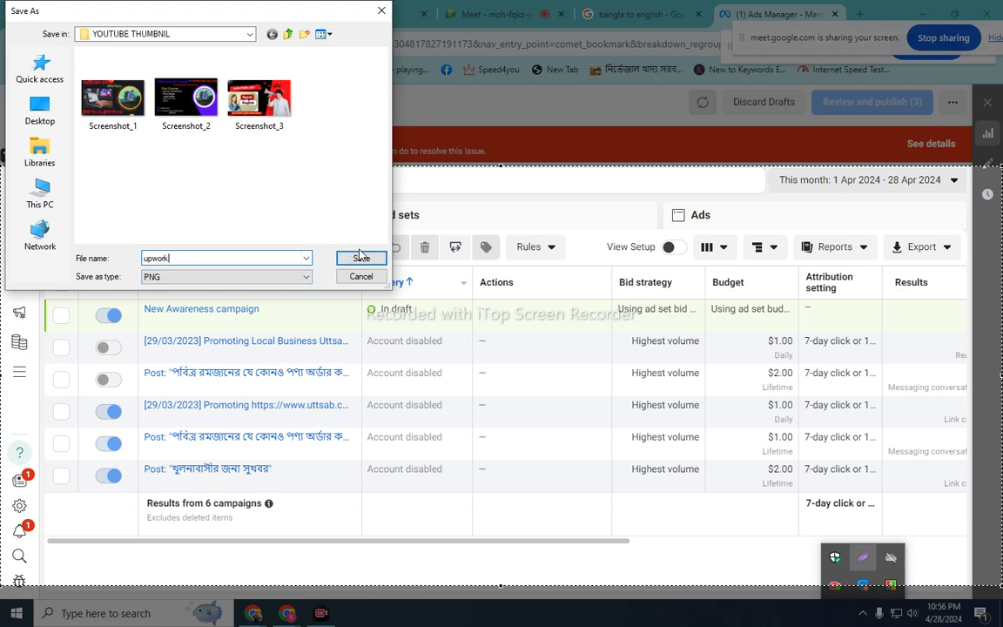
{"action": "left_click", "coordinate": [362, 258]}
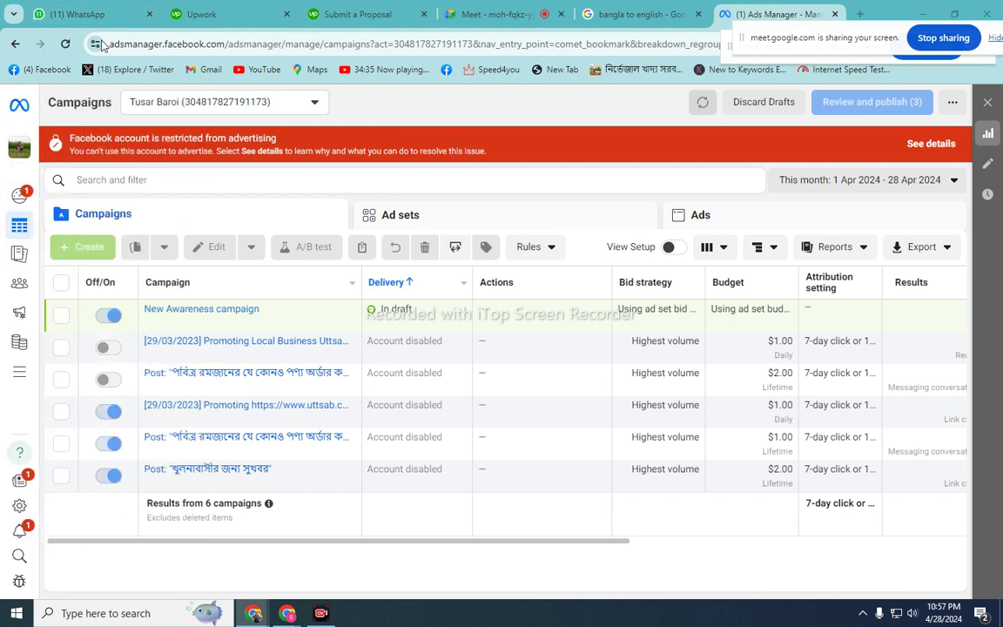
- Attach upwork.png (107kB) to the Upwork proposal under Attachments
{"action": "left_click", "coordinate": [365, 11]}
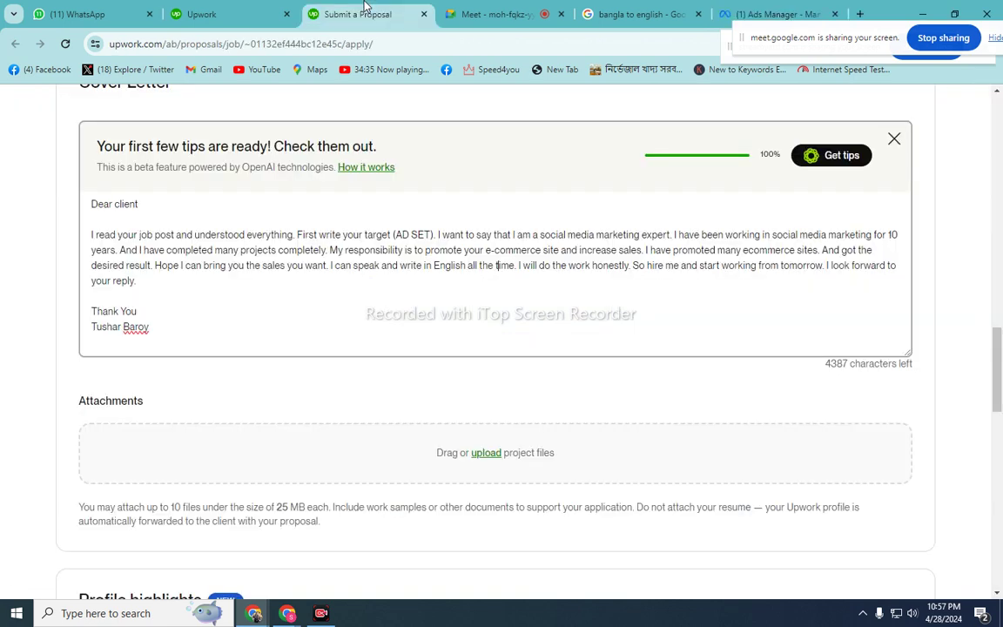
{"action": "left_click", "coordinate": [486, 455]}
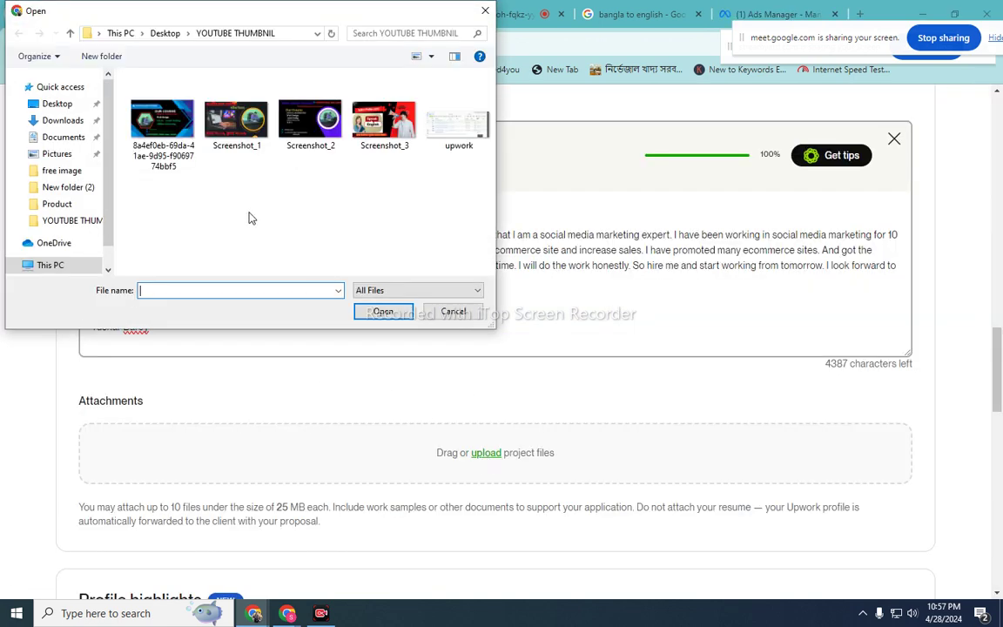
{"action": "left_click", "coordinate": [457, 124]}
{"action": "left_click", "coordinate": [387, 311]}
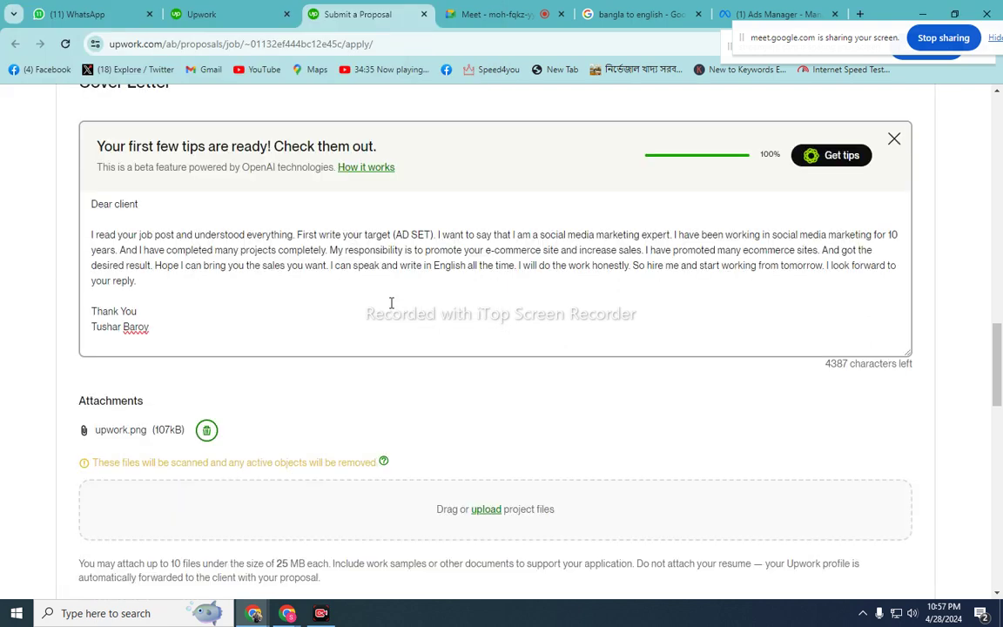
{"action": "scroll", "coordinate": [589, 403], "scroll_direction": "down", "scroll_amount": 8}
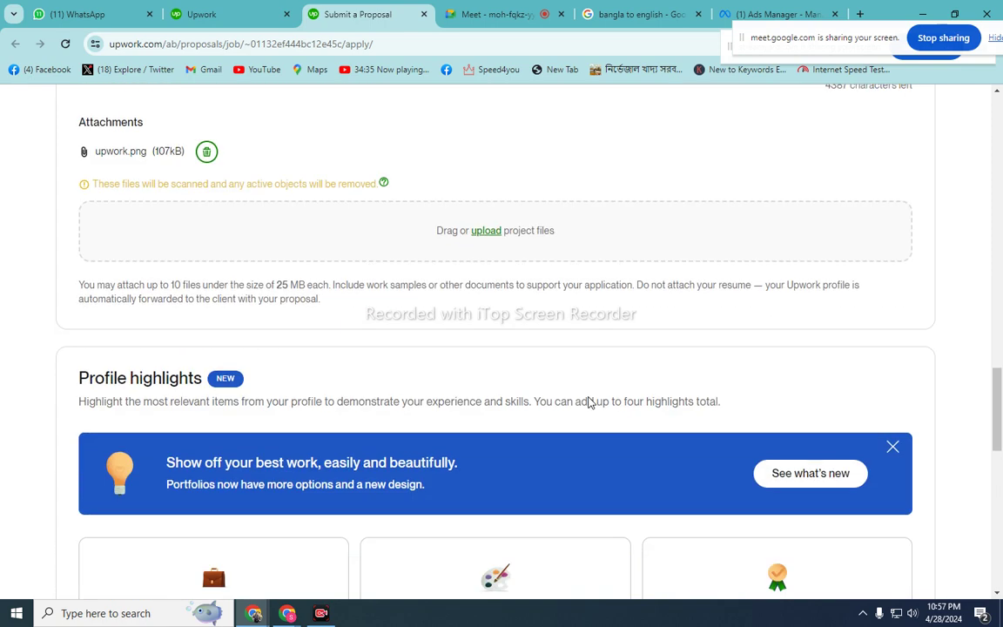
- Set the boost bid in Boost your proposal to 17 Connects
{"action": "scroll", "coordinate": [607, 382], "scroll_direction": "down", "scroll_amount": 4}
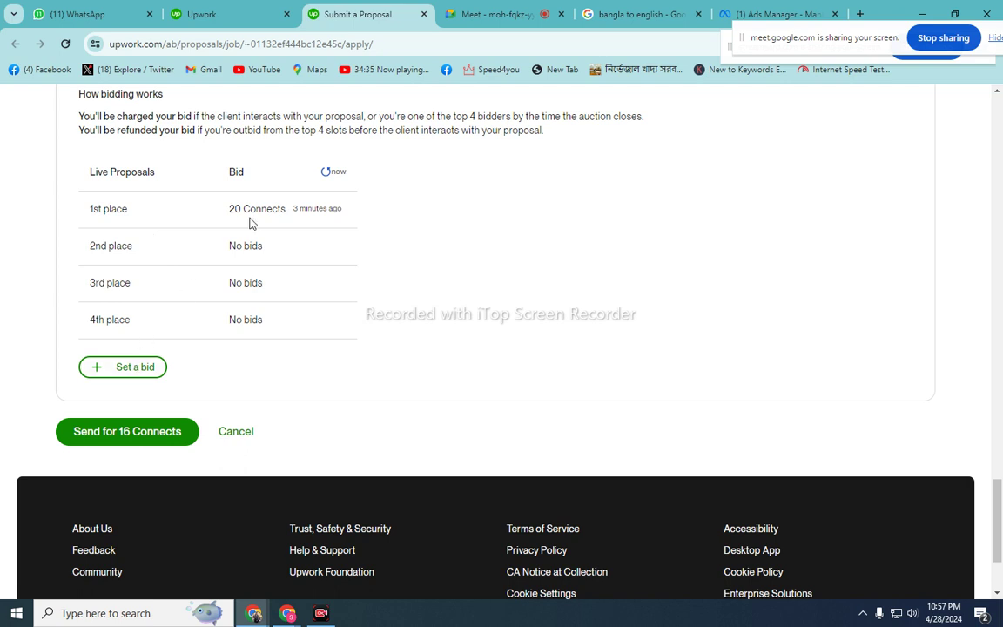
{"action": "left_click", "coordinate": [123, 367]}
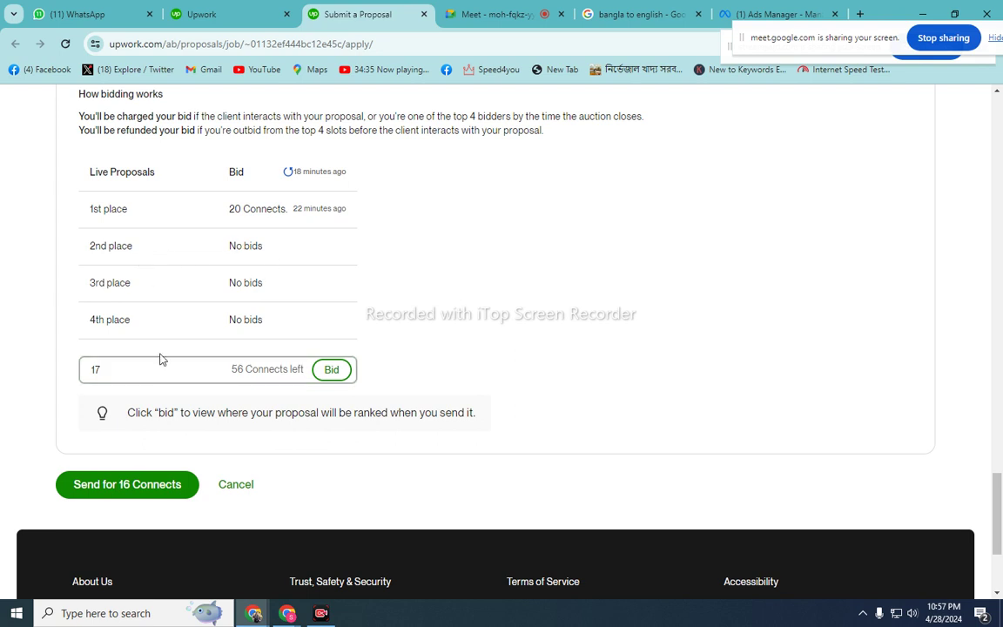
{"action": "key", "text": "BackSpace"}
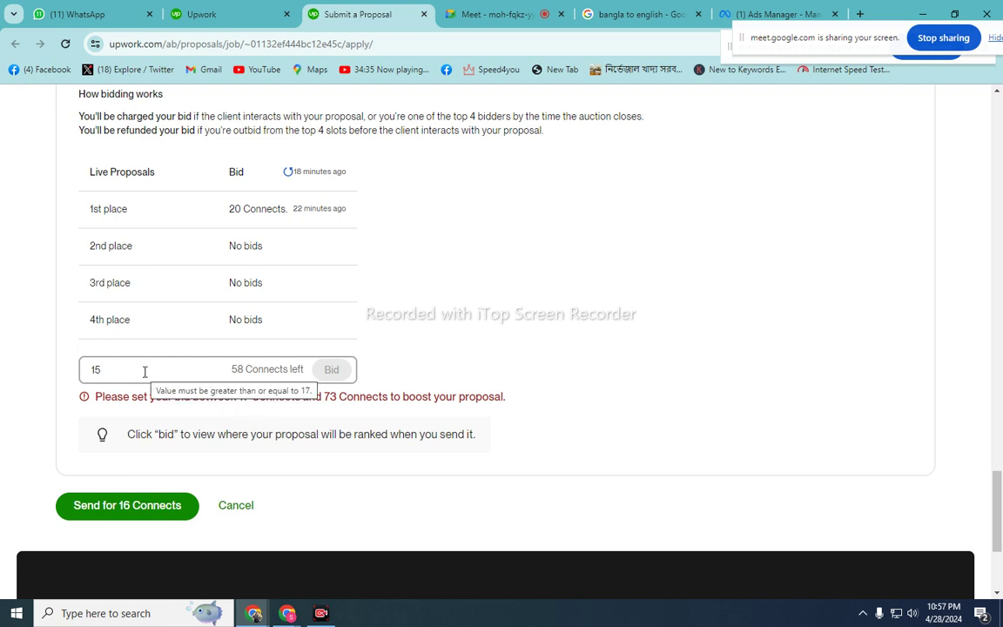
{"action": "key", "text": "BackSpace"}
{"action": "type", "text": "7"}
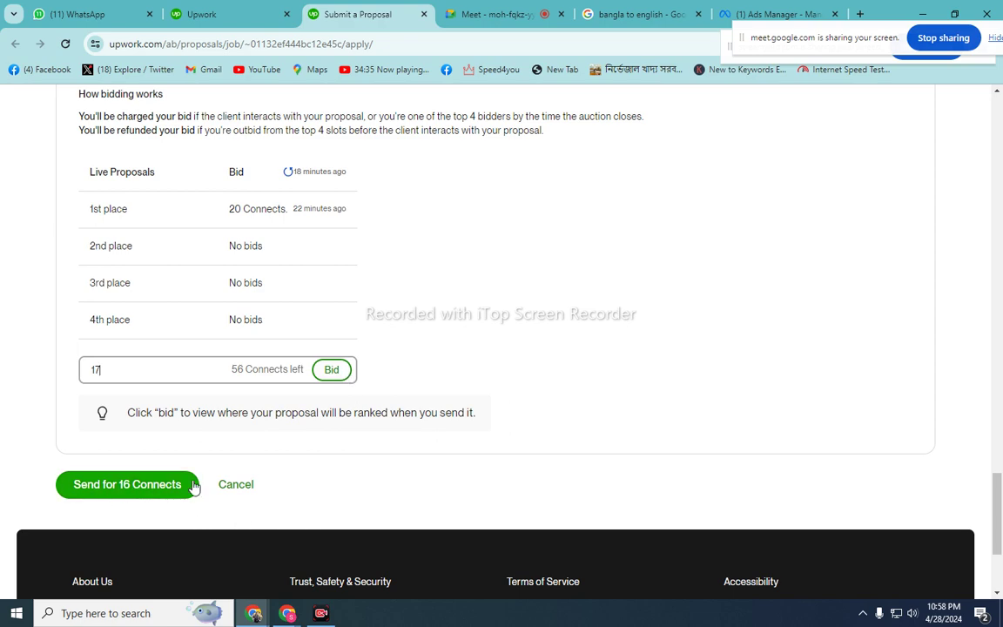
{"action": "scroll", "coordinate": [466, 459], "scroll_direction": "up", "scroll_amount": 5}
{"action": "scroll", "coordinate": [465, 459], "scroll_direction": "down", "scroll_amount": 4}
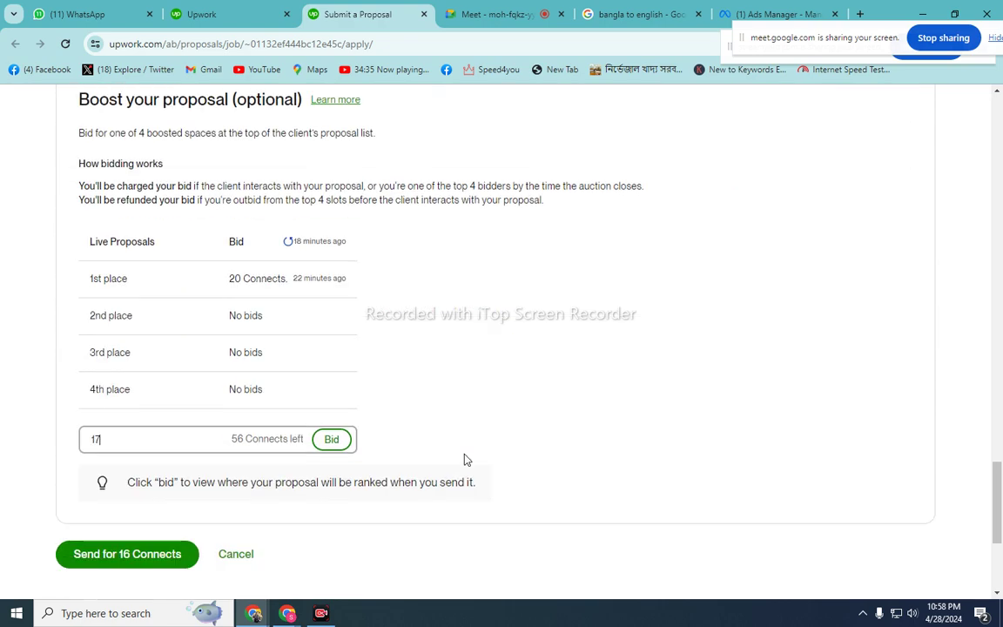
{"action": "left_click", "coordinate": [493, 381]}
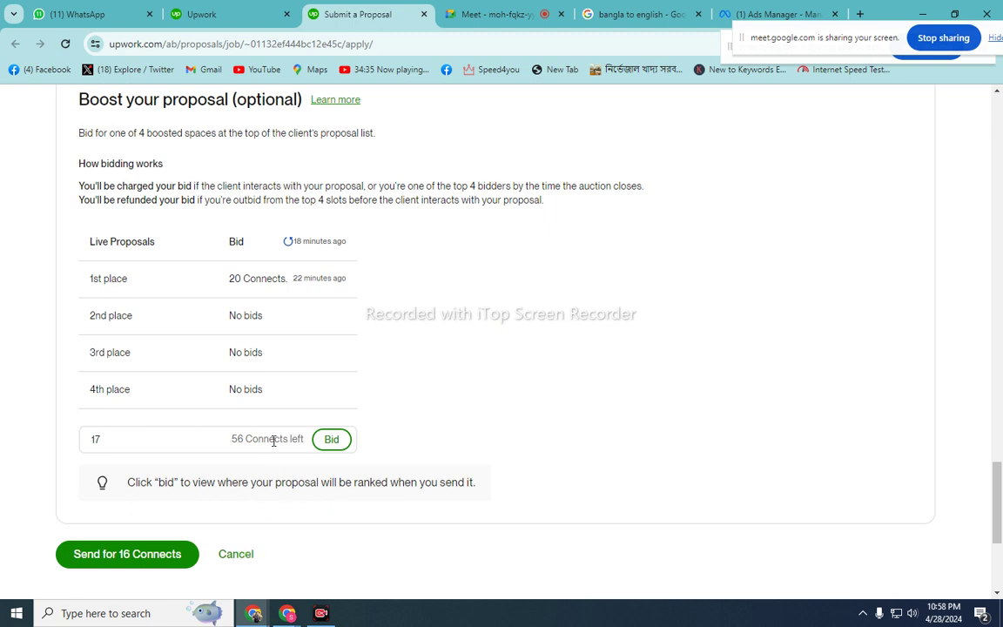
- Clear the boost bid and cancel the proposal, leaving it unsent
{"action": "left_click", "coordinate": [177, 440]}
{"action": "key", "text": "BackSpace"}
{"action": "key", "text": "BackSpace"}
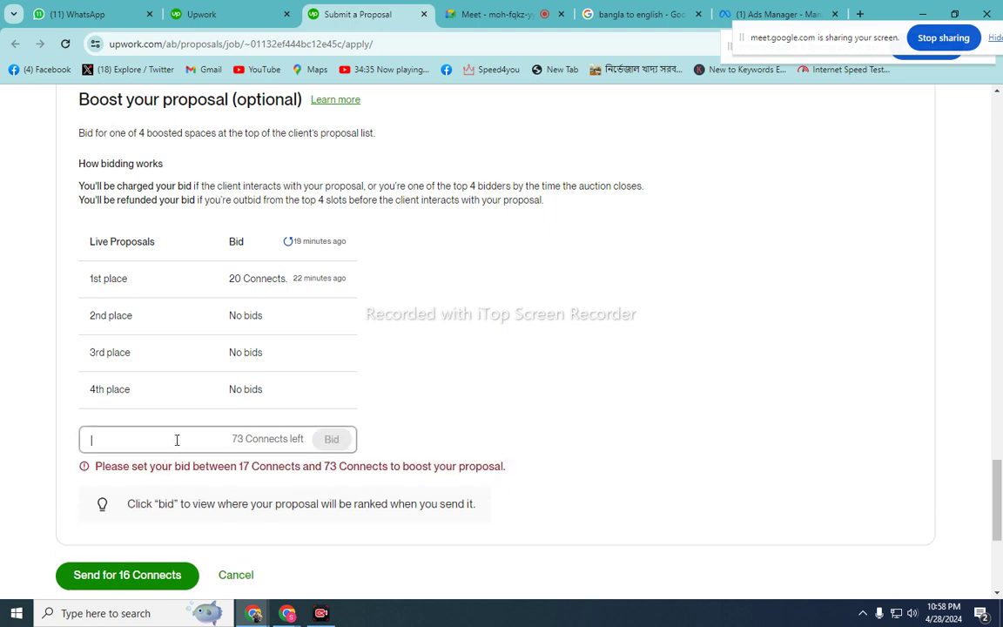
{"action": "scroll", "coordinate": [414, 387], "scroll_direction": "up", "scroll_amount": 4}
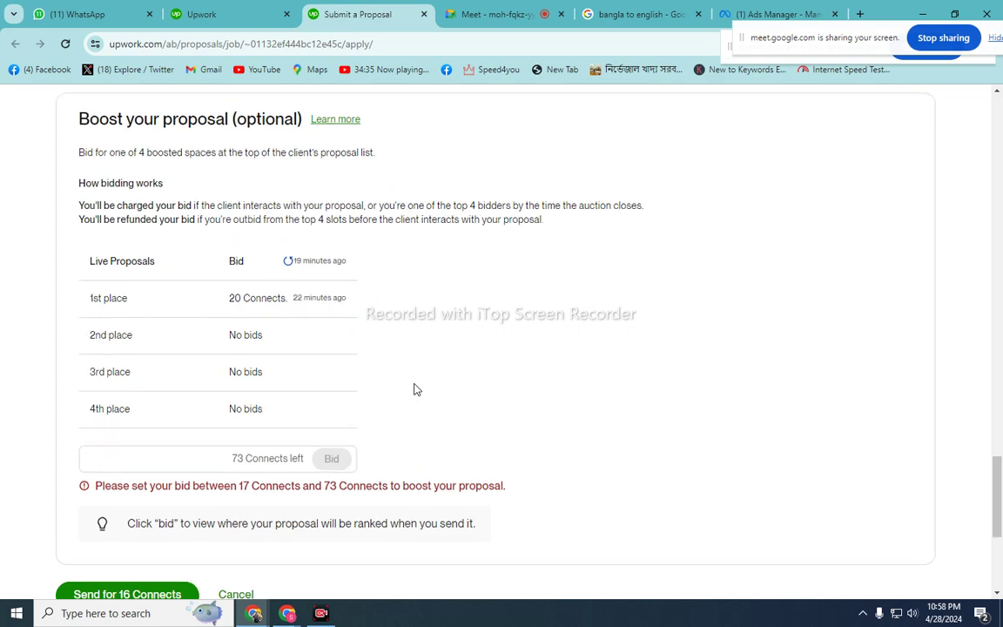
{"action": "scroll", "coordinate": [413, 389], "scroll_direction": "up", "scroll_amount": 7}
{"action": "scroll", "coordinate": [409, 417], "scroll_direction": "down", "scroll_amount": 11}
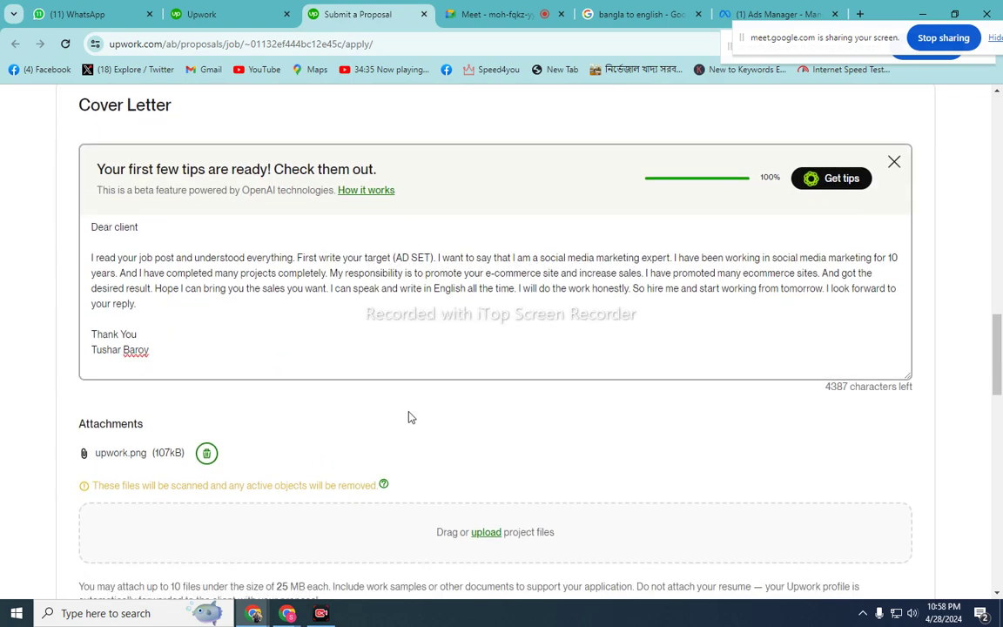
{"action": "scroll", "coordinate": [411, 418], "scroll_direction": "down", "scroll_amount": 3}
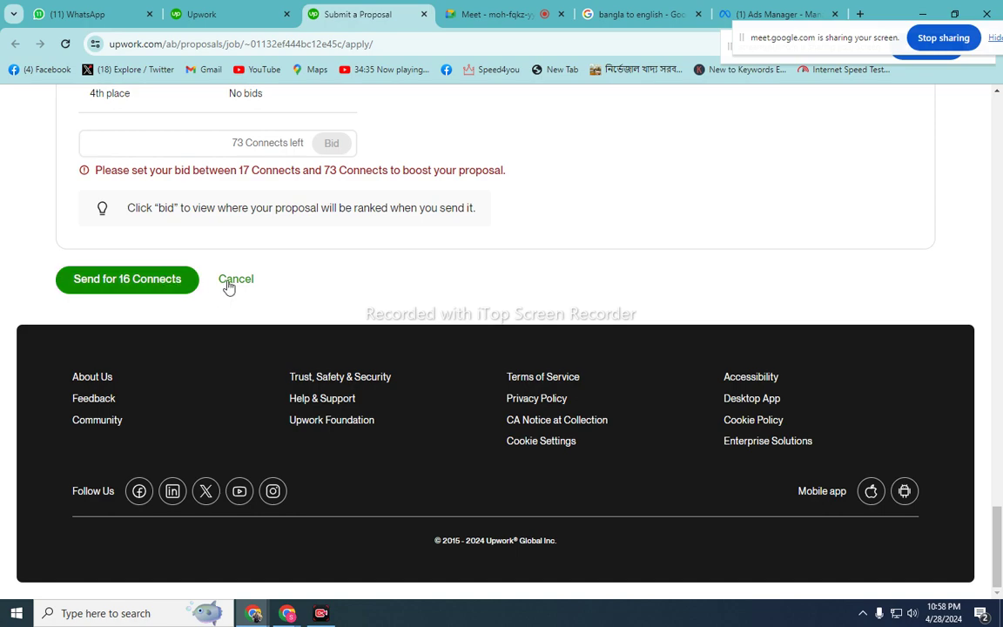
{"action": "scroll", "coordinate": [234, 296], "scroll_direction": "up", "scroll_amount": 9}
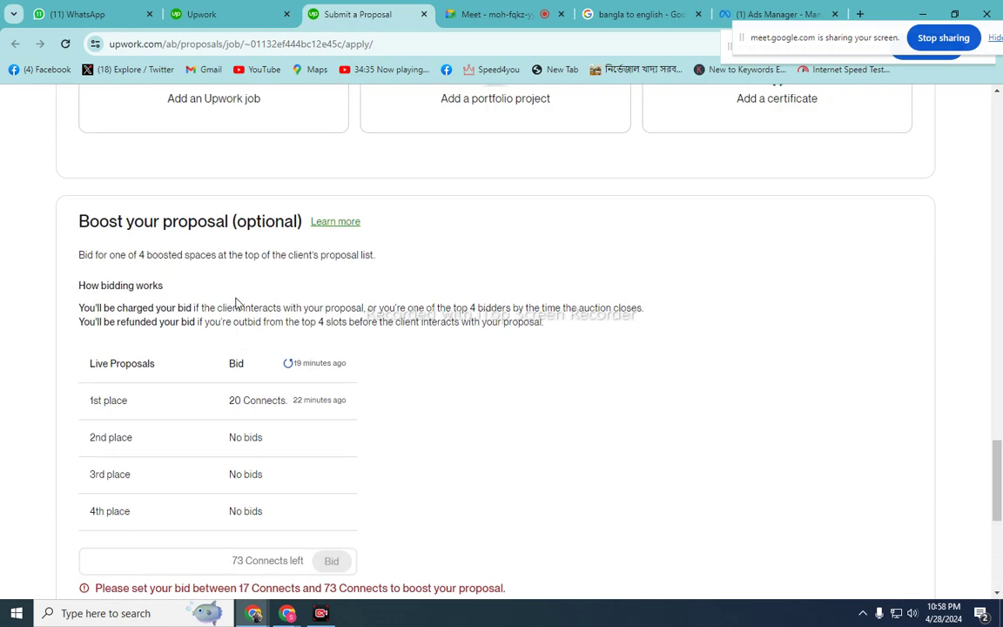
{"action": "scroll", "coordinate": [237, 305], "scroll_direction": "down", "scroll_amount": 10}
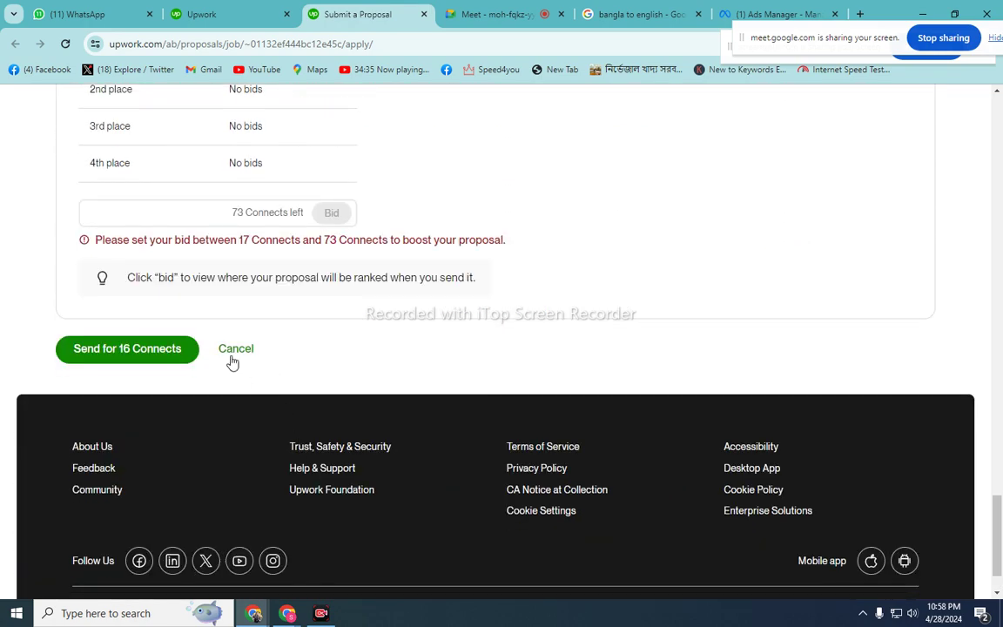
{"action": "left_click", "coordinate": [233, 349]}
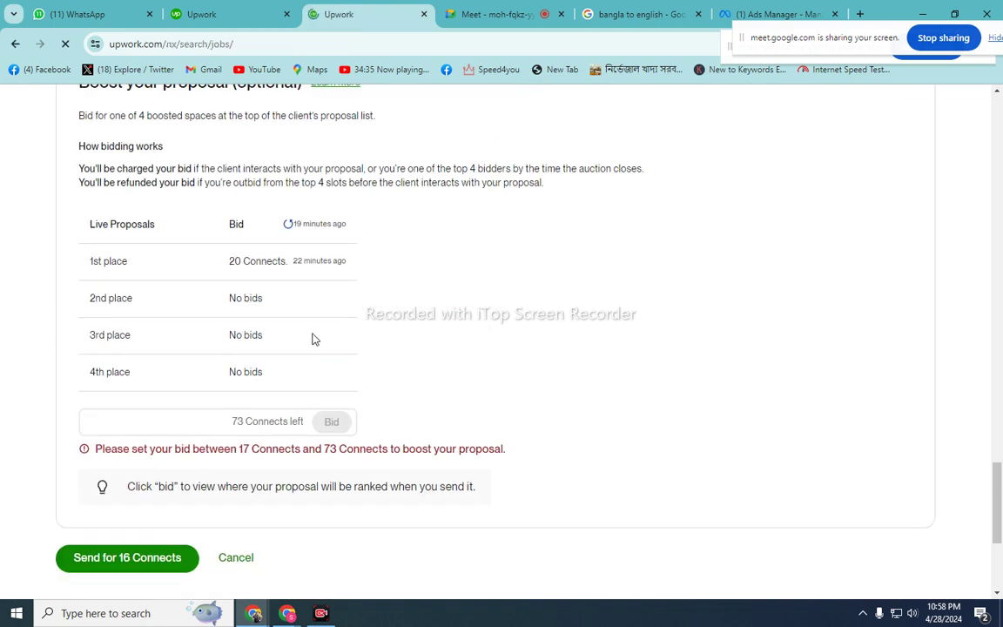
- Browse the job search results, then go to the Find work 'Jobs you might like' feed
{"action": "scroll", "coordinate": [313, 338], "scroll_direction": "down", "scroll_amount": 3}
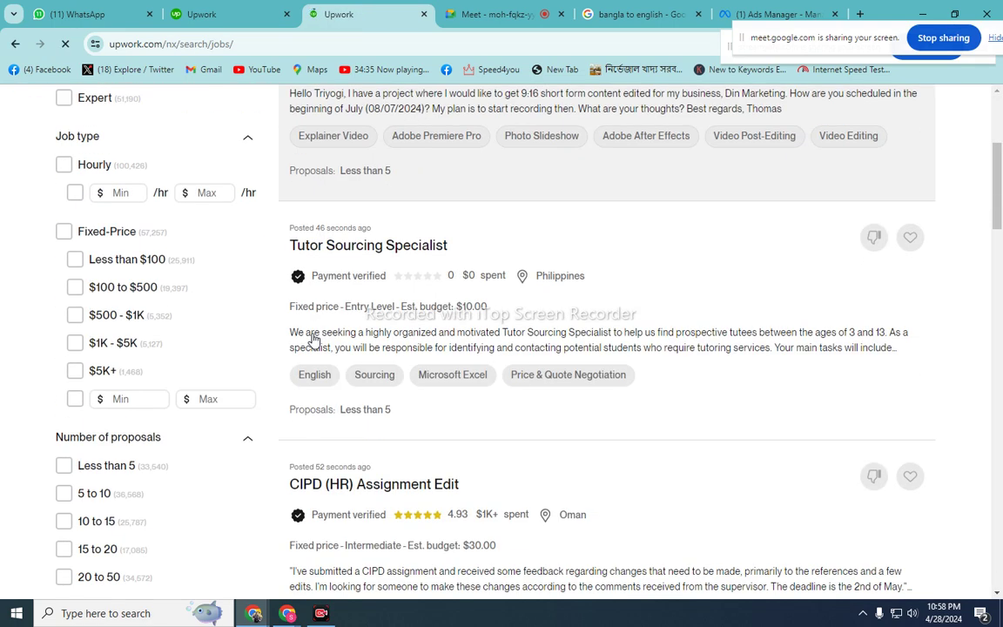
{"action": "scroll", "coordinate": [313, 338], "scroll_direction": "up", "scroll_amount": 3}
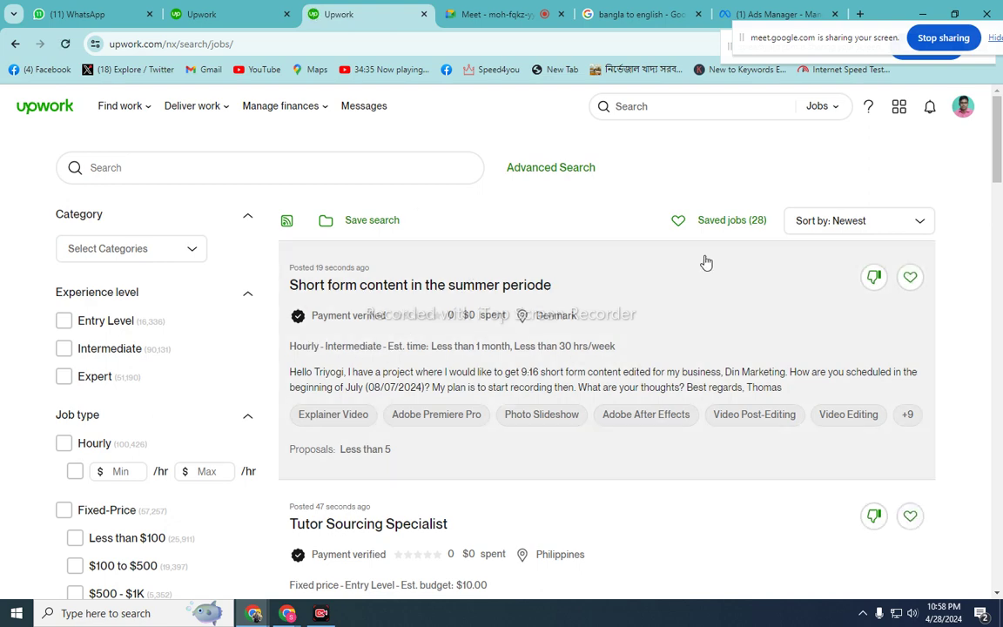
{"action": "scroll", "coordinate": [627, 321], "scroll_direction": "down", "scroll_amount": 3}
{"action": "scroll", "coordinate": [627, 321], "scroll_direction": "up", "scroll_amount": 3}
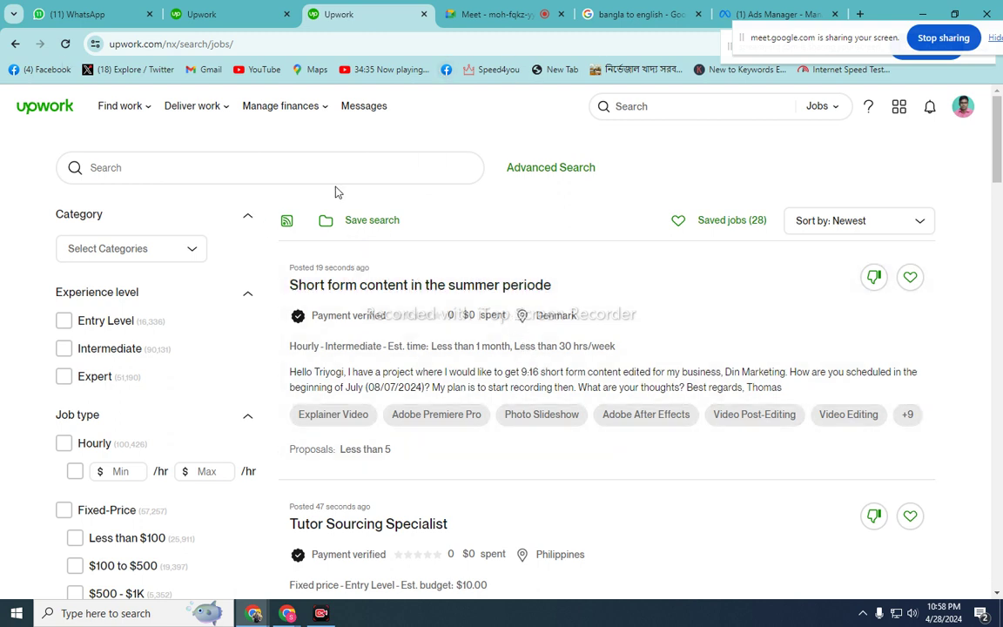
{"action": "mouse_move", "coordinate": [129, 114]}
{"action": "left_click", "coordinate": [125, 143]}
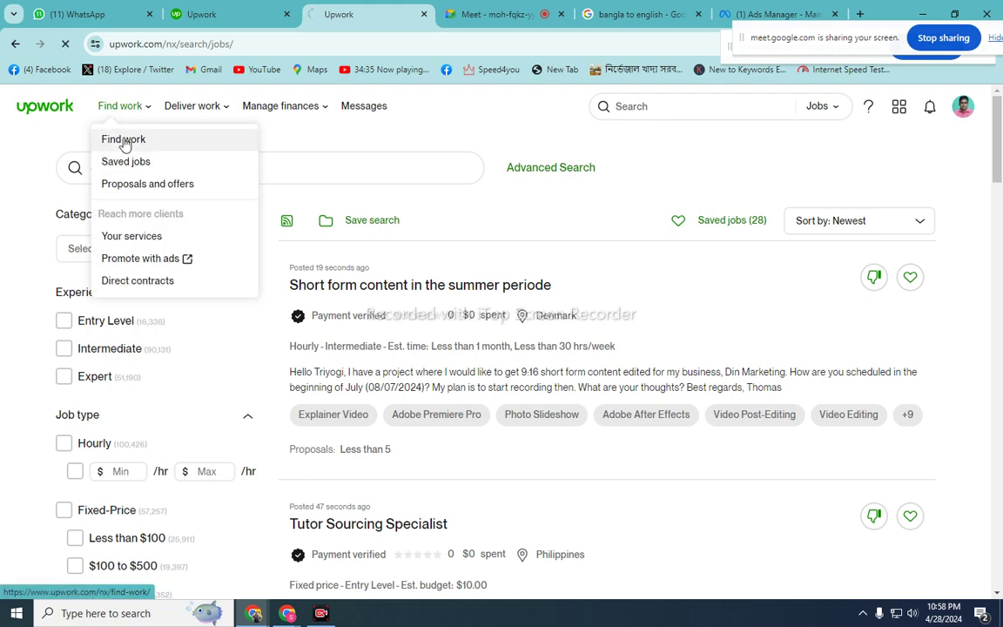
{"action": "scroll", "coordinate": [508, 313], "scroll_direction": "down", "scroll_amount": 3}
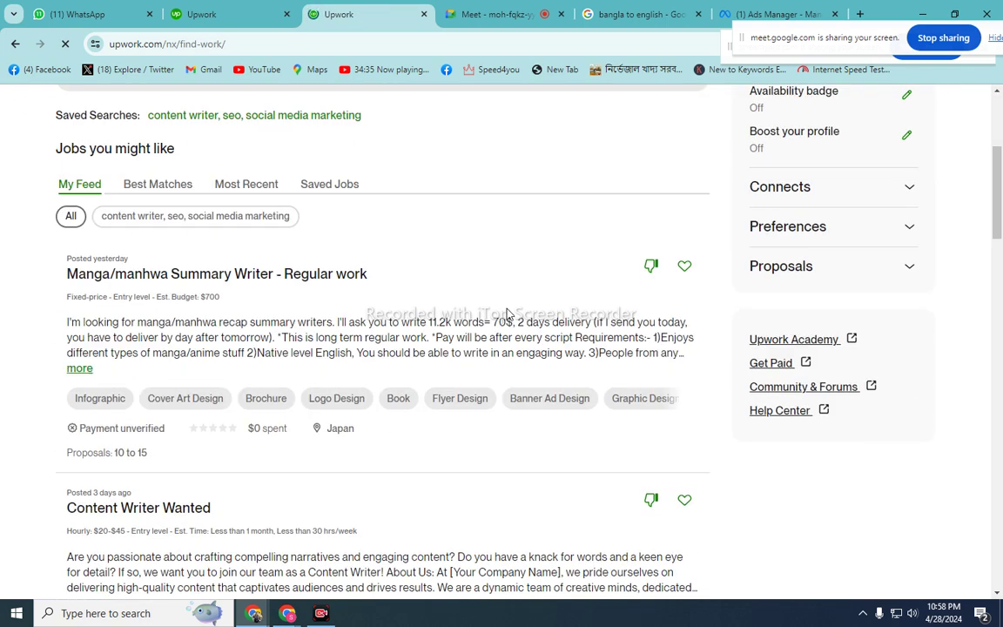
{"action": "scroll", "coordinate": [508, 313], "scroll_direction": "down", "scroll_amount": 3}
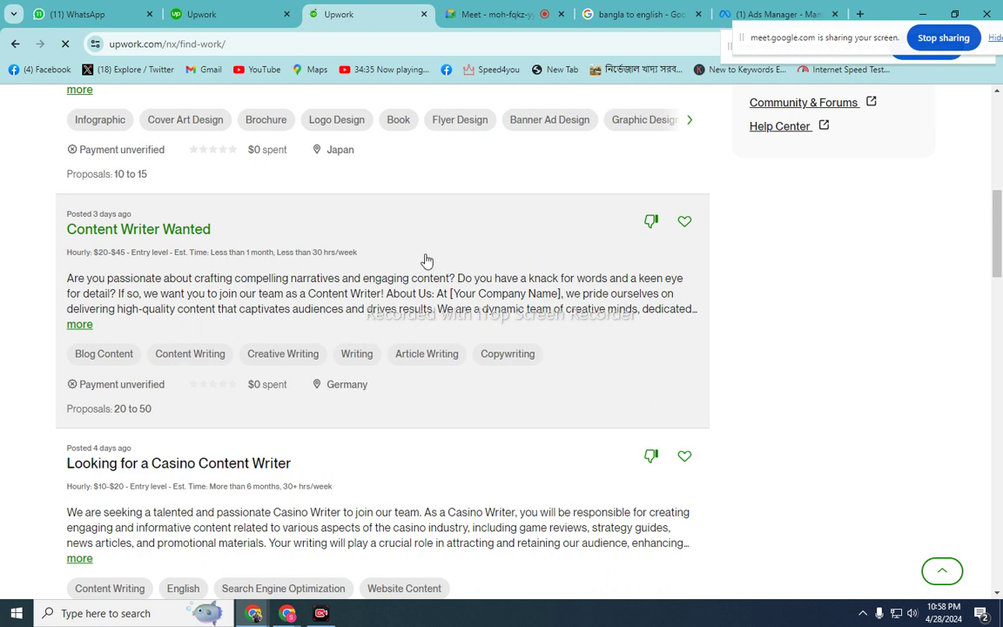